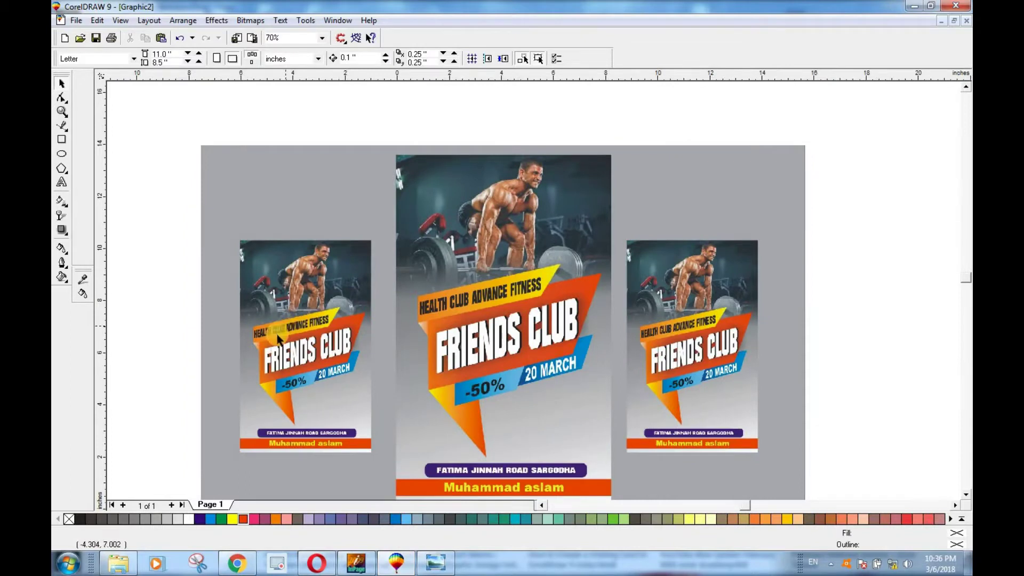
Step: Shrink the gray reference poster bitmap and position it left of the page
{"action": "left_click", "coordinate": [359, 197]}
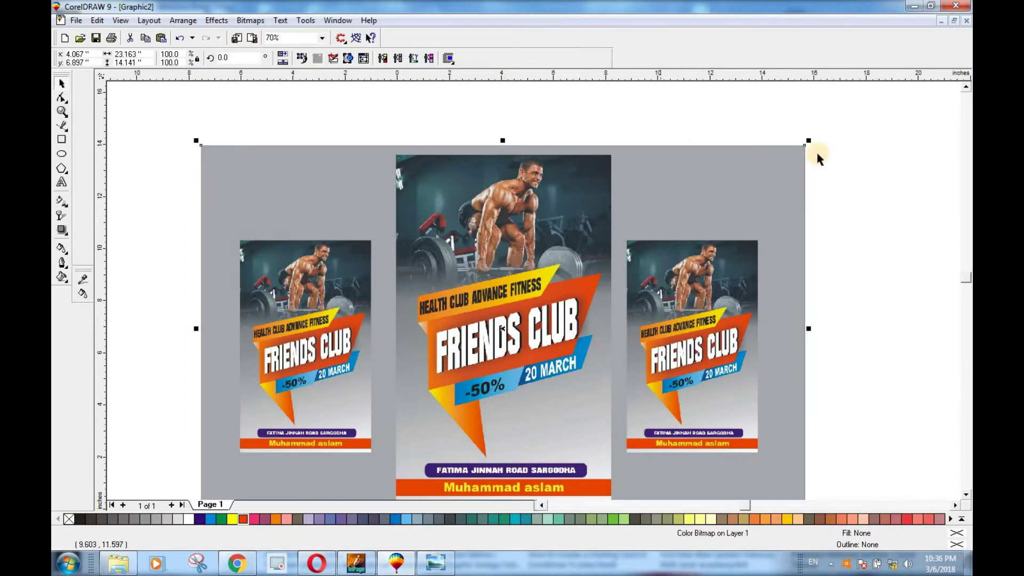
{"action": "left_click_drag", "start_coordinate": [809, 141], "coordinate": [556, 296]}
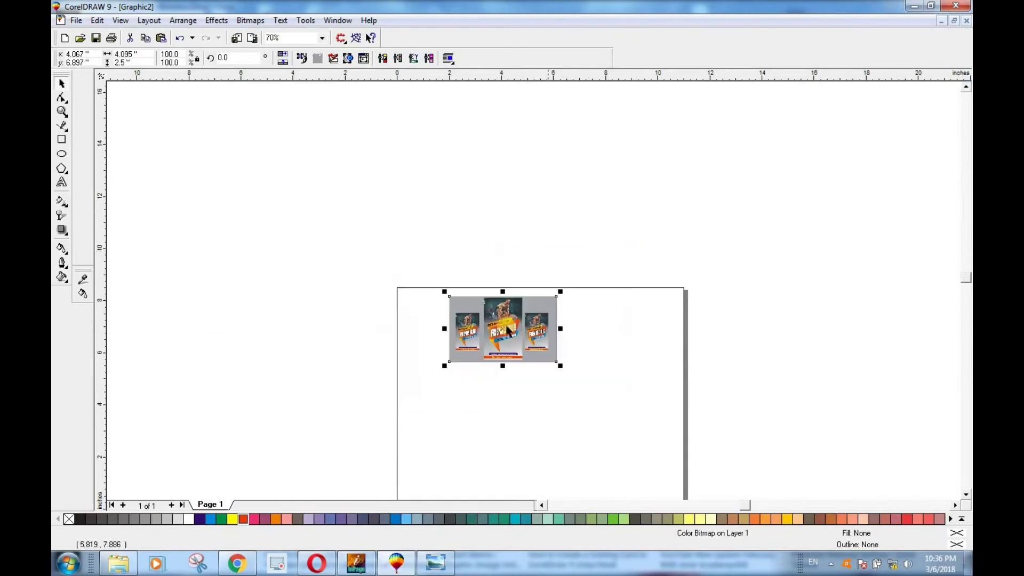
{"action": "left_click_drag", "start_coordinate": [235, 323], "coordinate": [235, 323]}
{"action": "left_click_drag", "start_coordinate": [290, 292], "coordinate": [402, 223]}
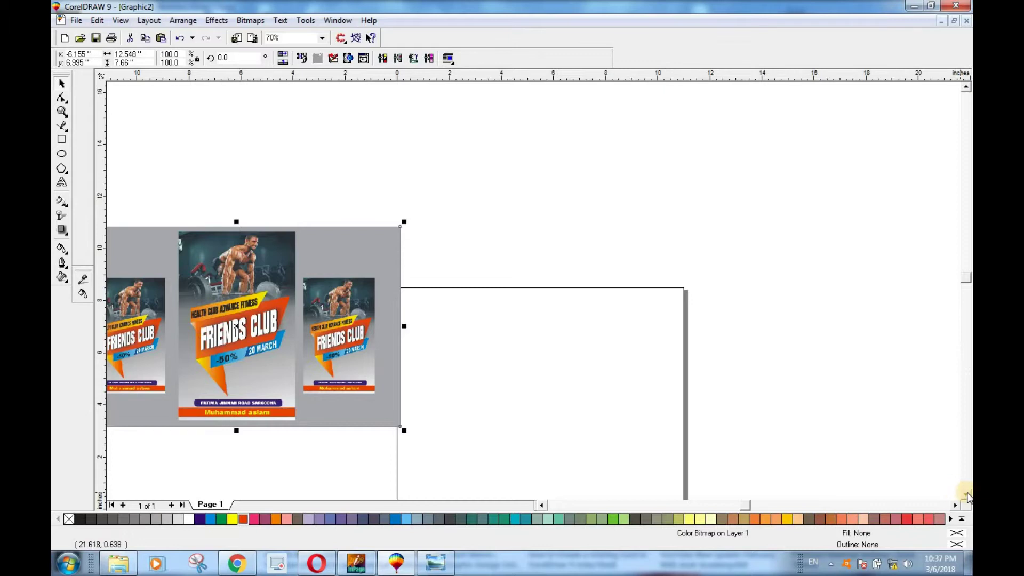
{"action": "left_click", "coordinate": [966, 494]}
{"action": "left_click", "coordinate": [965, 494]}
{"action": "left_click_drag", "start_coordinate": [254, 230], "coordinate": [258, 286]}
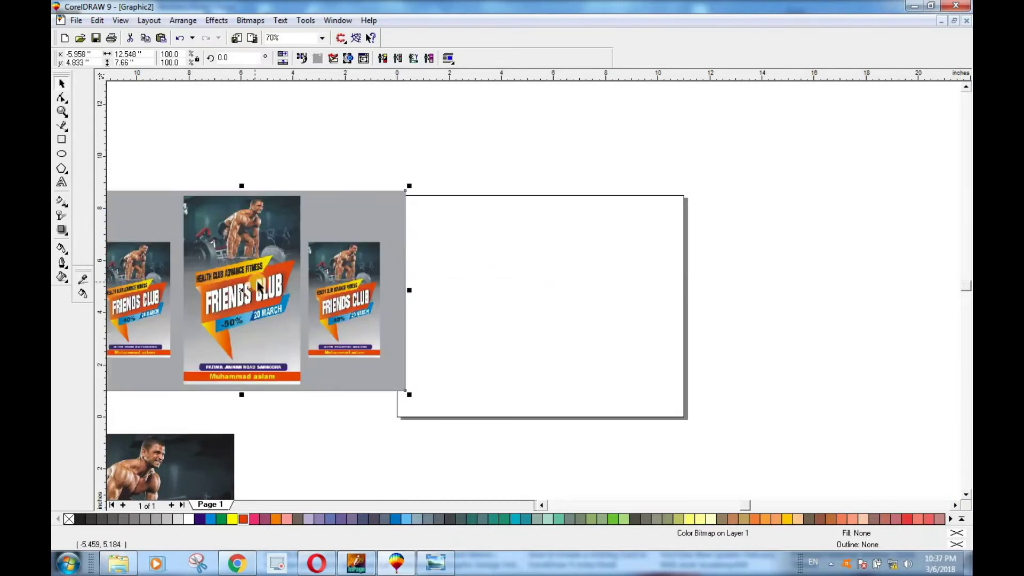
{"action": "right_click", "coordinate": [260, 286]}
{"action": "left_click", "coordinate": [378, 206]}
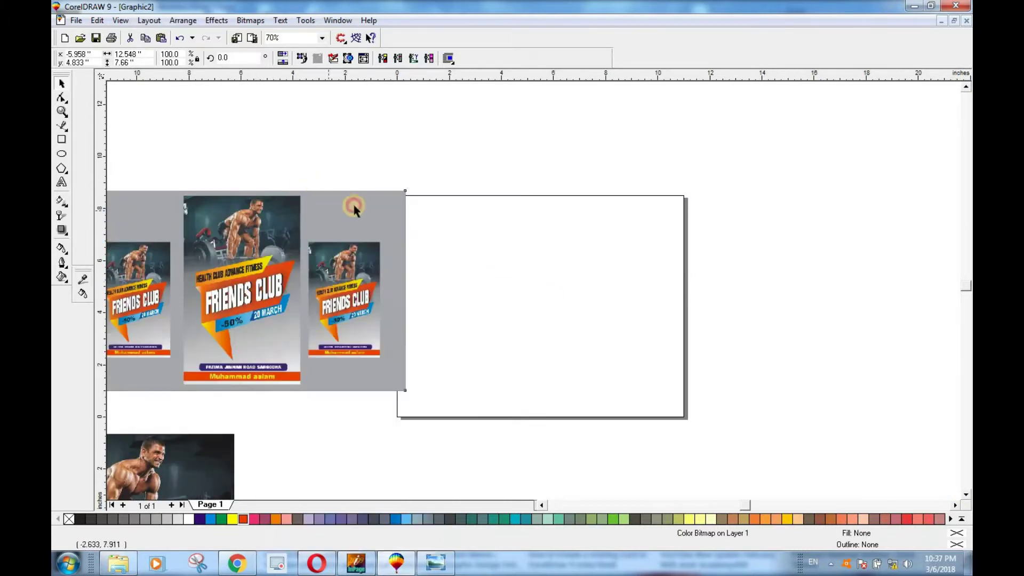
{"action": "left_click_drag", "start_coordinate": [403, 193], "coordinate": [435, 175]}
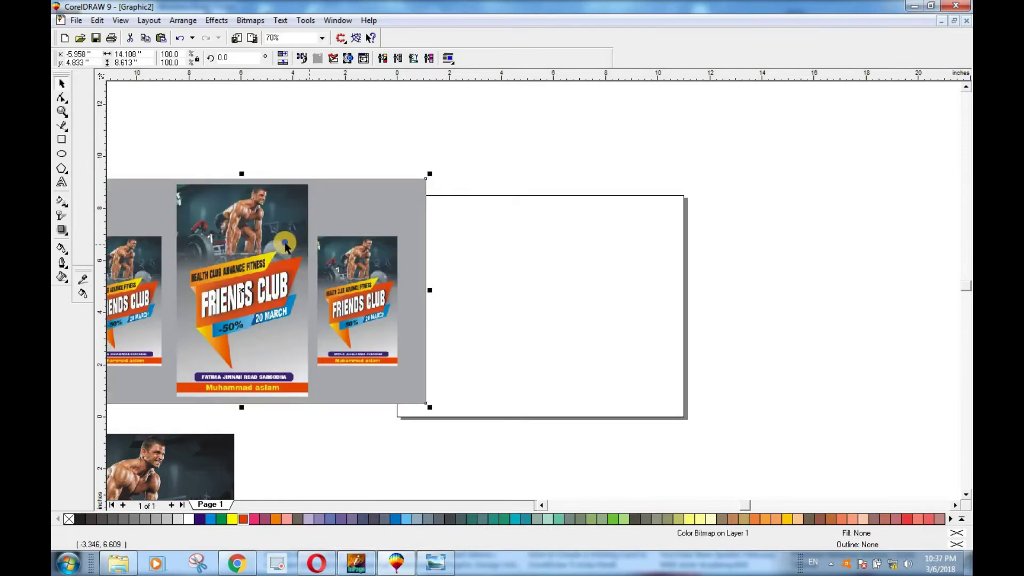
Step: Lock the reference bitmap in place and zoom in on it
{"action": "right_click", "coordinate": [286, 244]}
{"action": "left_click", "coordinate": [339, 388]}
{"action": "left_click", "coordinate": [565, 455]}
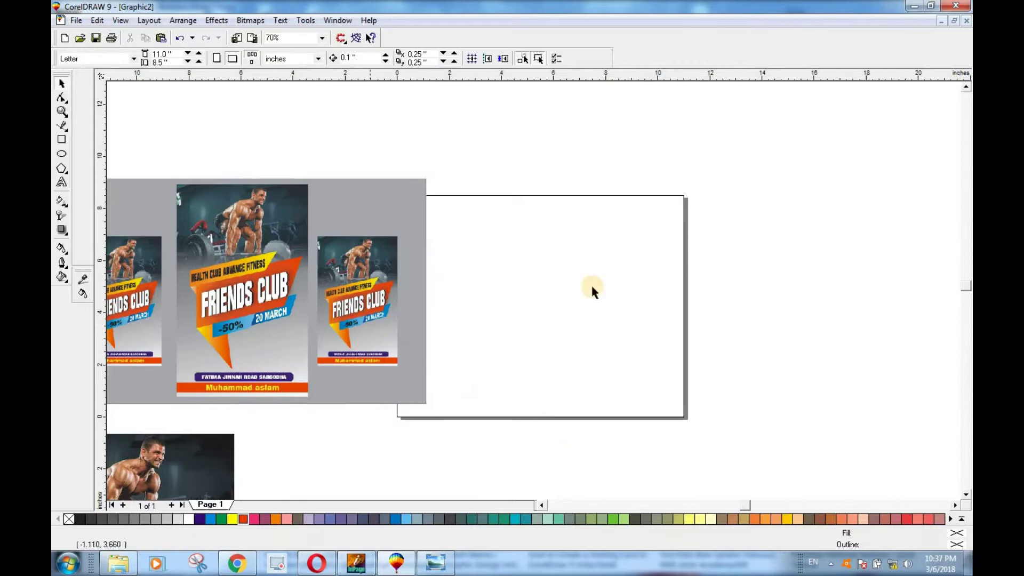
{"action": "left_click", "coordinate": [540, 505]}
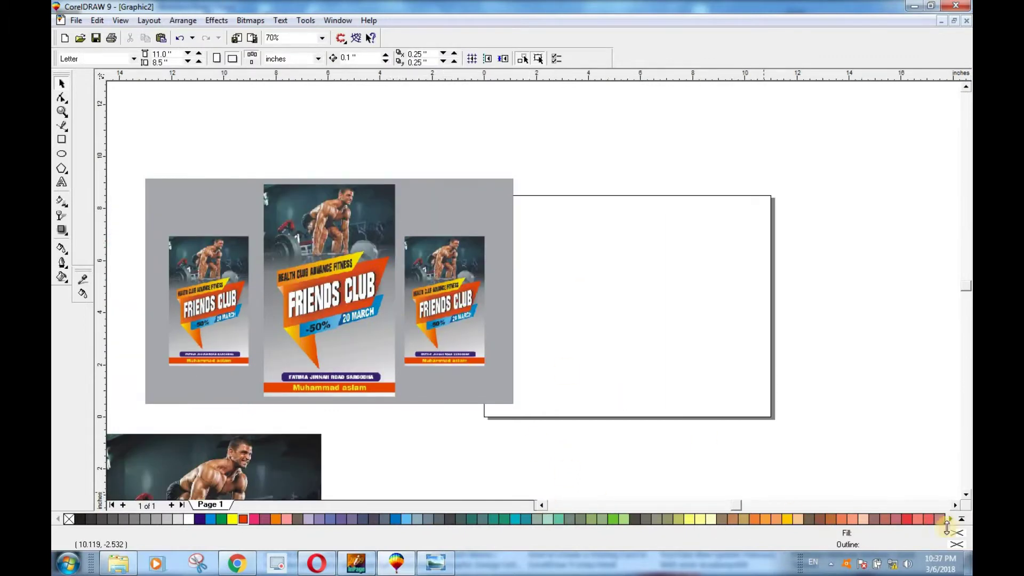
{"action": "left_click", "coordinate": [955, 504]}
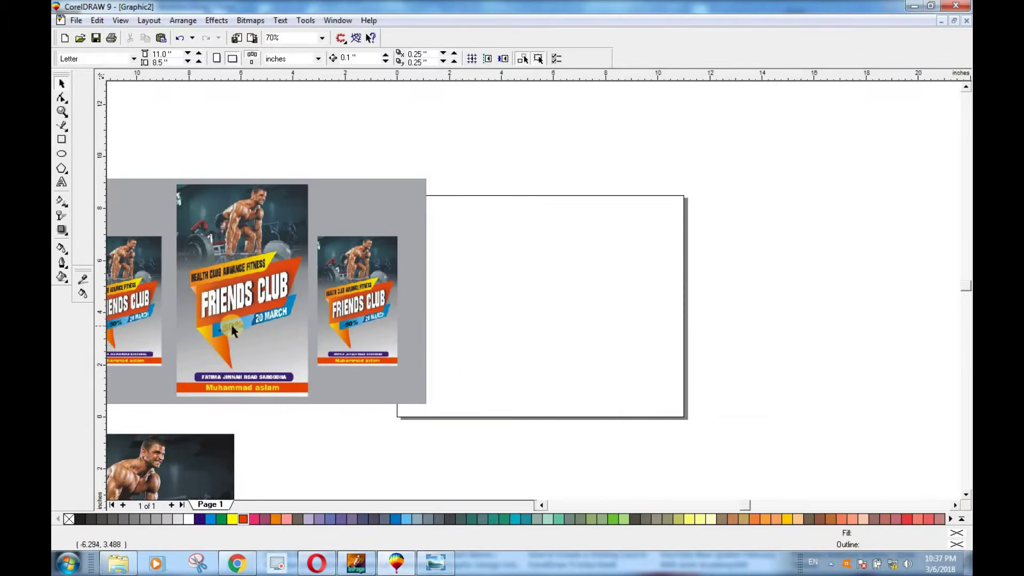
{"action": "scroll", "coordinate": [237, 410], "scroll_direction": "up", "scroll_amount": 3}
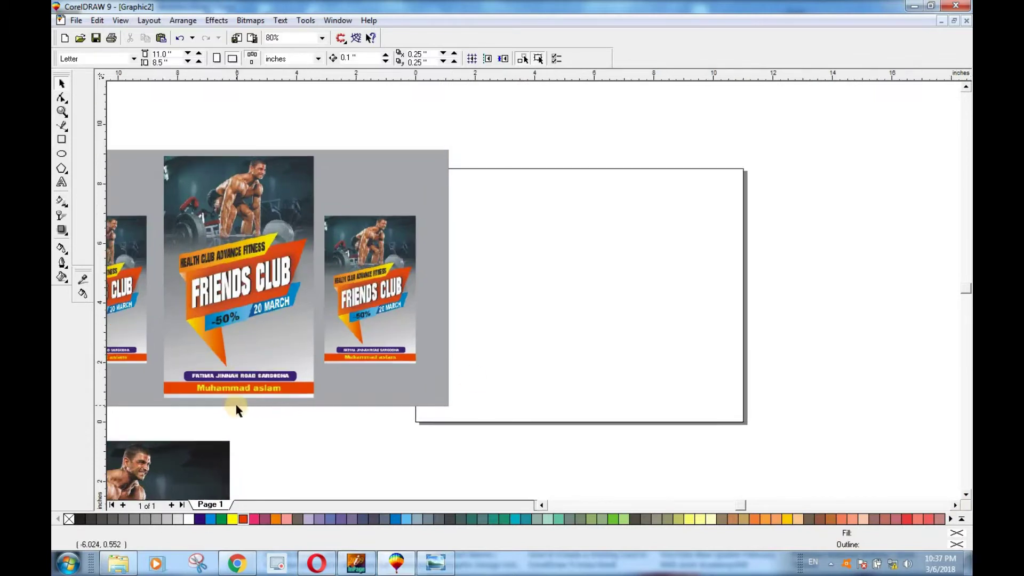
{"action": "scroll", "coordinate": [216, 350], "scroll_direction": "up", "scroll_amount": 2}
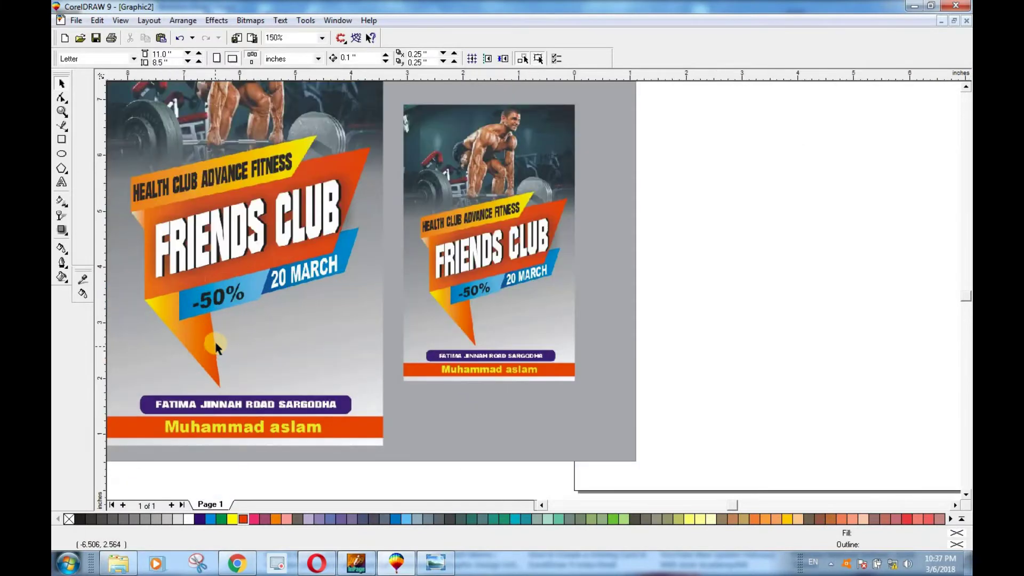
Step: Draw a rectangle over the FRIENDS CLUB banner, convert it to curves, and slant its right corners
{"action": "left_click", "coordinate": [61, 139]}
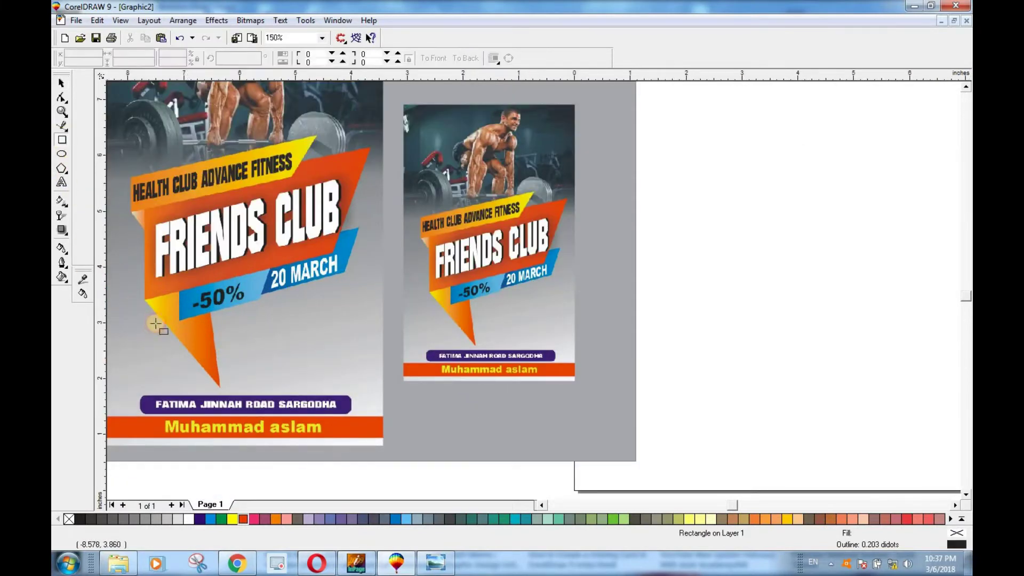
{"action": "mouse_move", "coordinate": [145, 301]}
{"action": "left_mouse_down"}
{"action": "mouse_move", "coordinate": [291, 258]}
{"action": "mouse_move", "coordinate": [371, 147]}
{"action": "mouse_move", "coordinate": [362, 189]}
{"action": "mouse_move", "coordinate": [370, 185]}
{"action": "left_mouse_up"}
{"action": "left_click", "coordinate": [62, 86]}
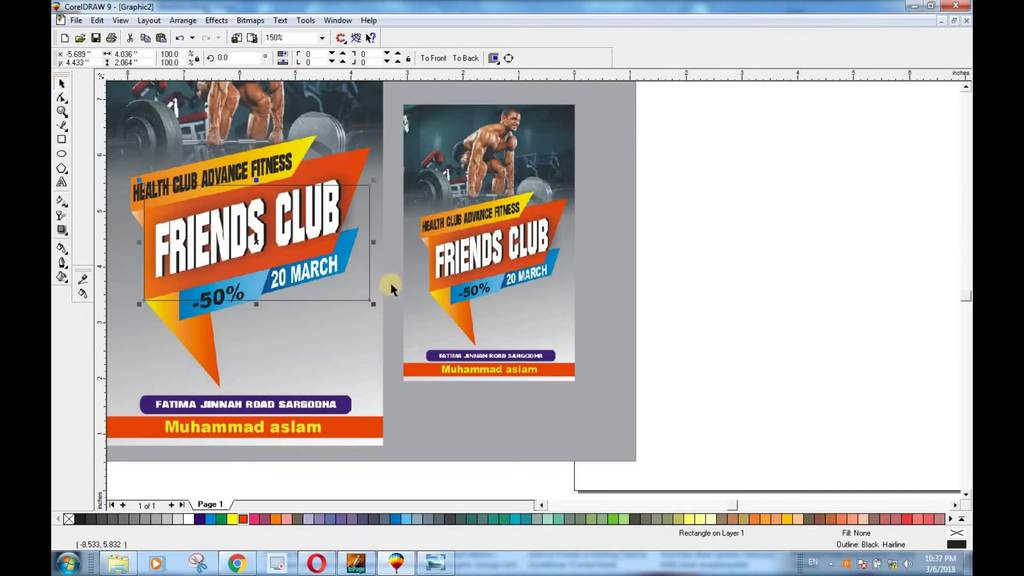
{"action": "left_click", "coordinate": [342, 245]}
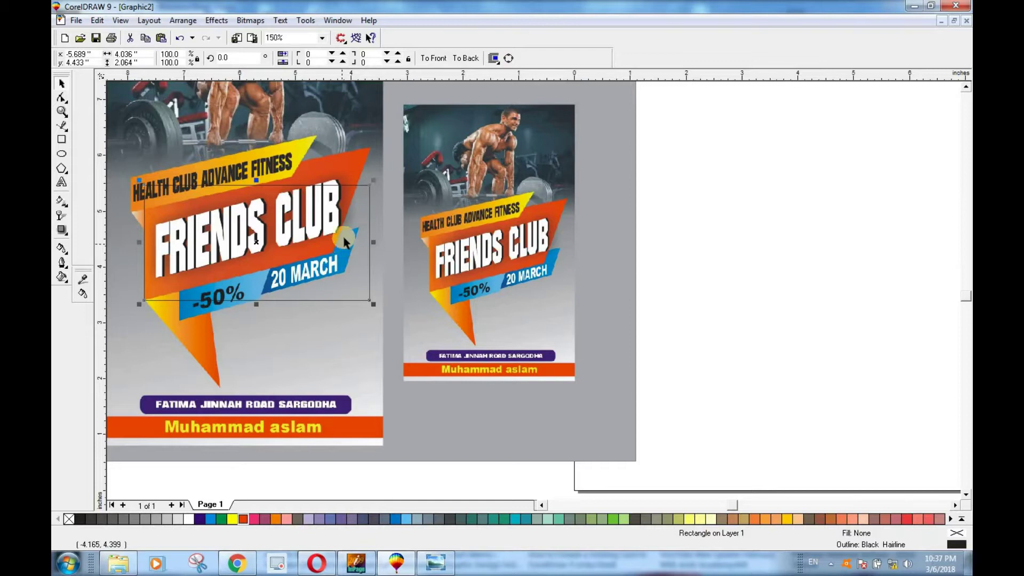
{"action": "key", "text": "ctrl+q"}
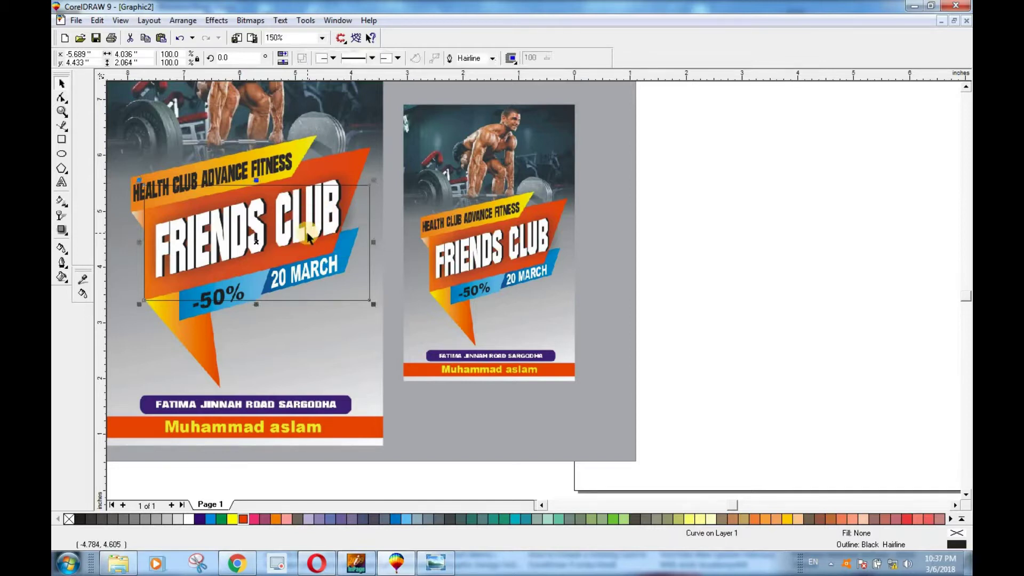
{"action": "left_click", "coordinate": [62, 97]}
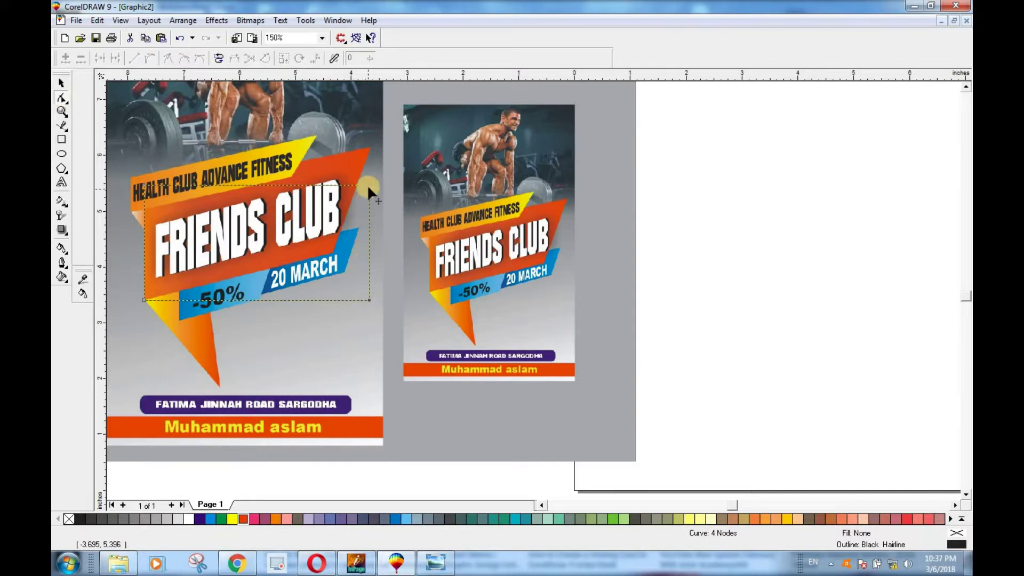
{"action": "left_click_drag", "start_coordinate": [368, 186], "coordinate": [366, 146]}
{"action": "left_click_drag", "start_coordinate": [370, 299], "coordinate": [332, 249]}
{"action": "left_click", "coordinate": [63, 84]}
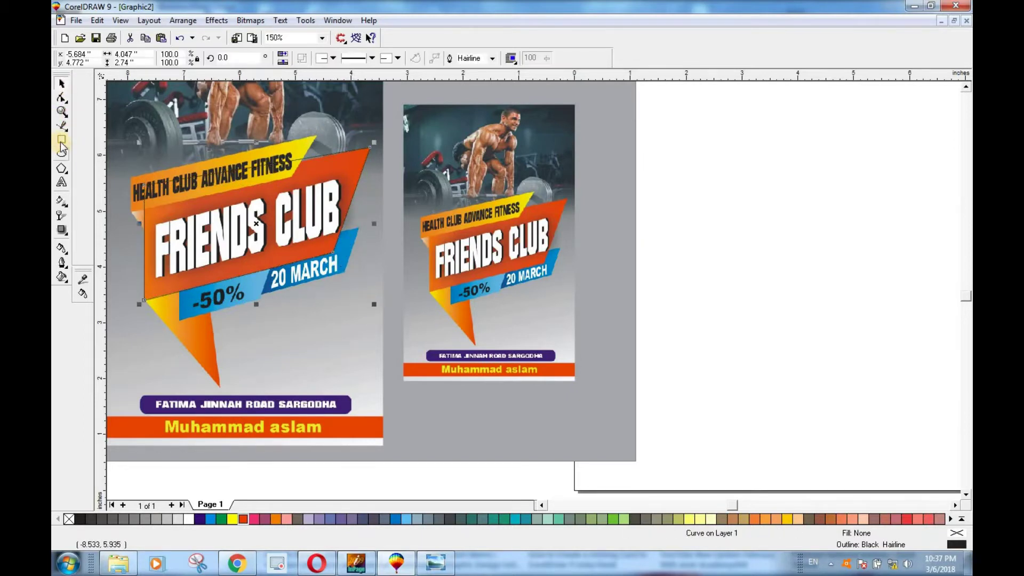
{"action": "left_click", "coordinate": [62, 141]}
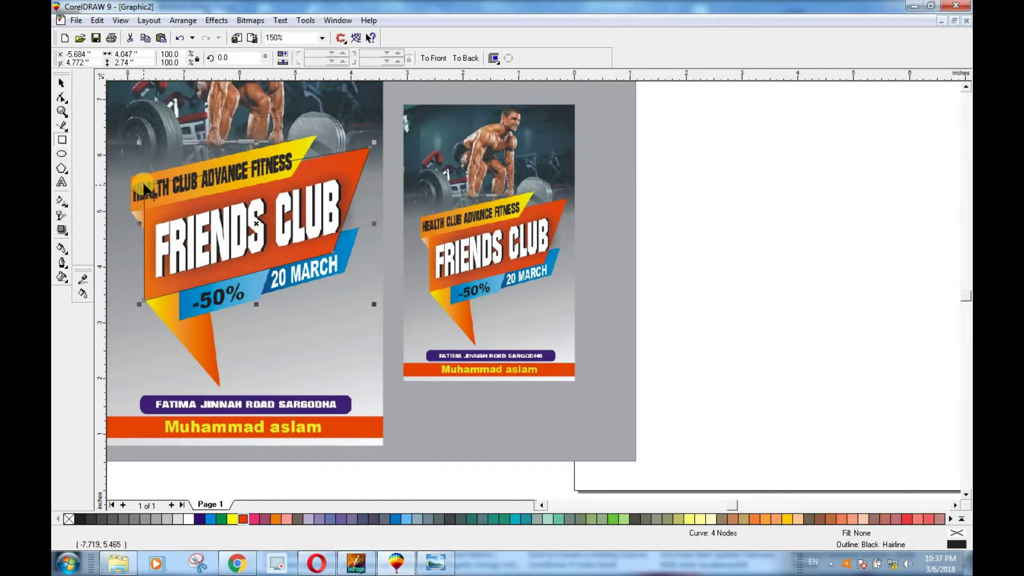
Step: Trace the banner's orange tail as a triangular curve by reshaping a tall rectangle
{"action": "left_click_drag", "start_coordinate": [143, 182], "coordinate": [220, 386]}
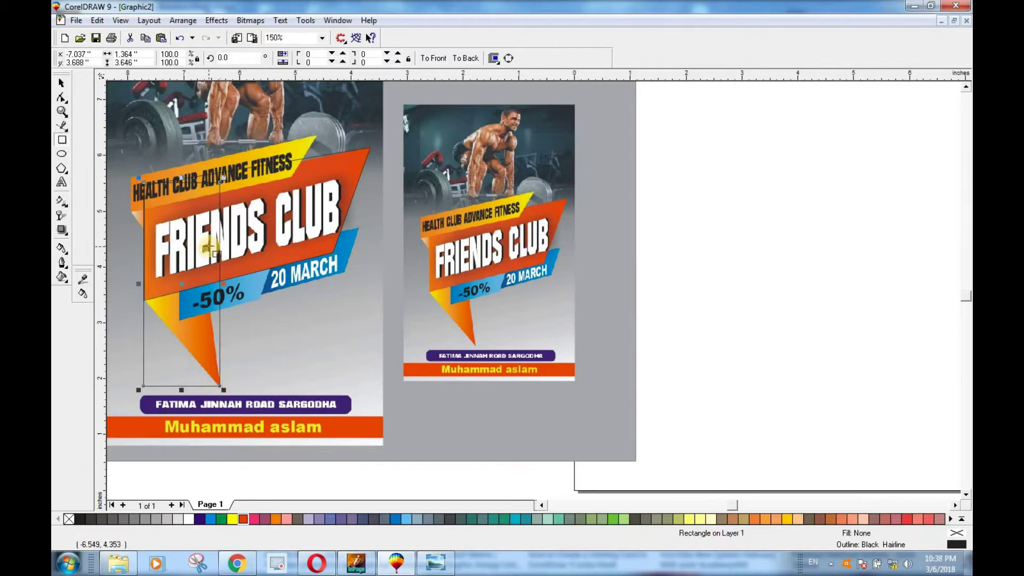
{"action": "left_click_drag", "start_coordinate": [223, 284], "coordinate": [224, 285]}
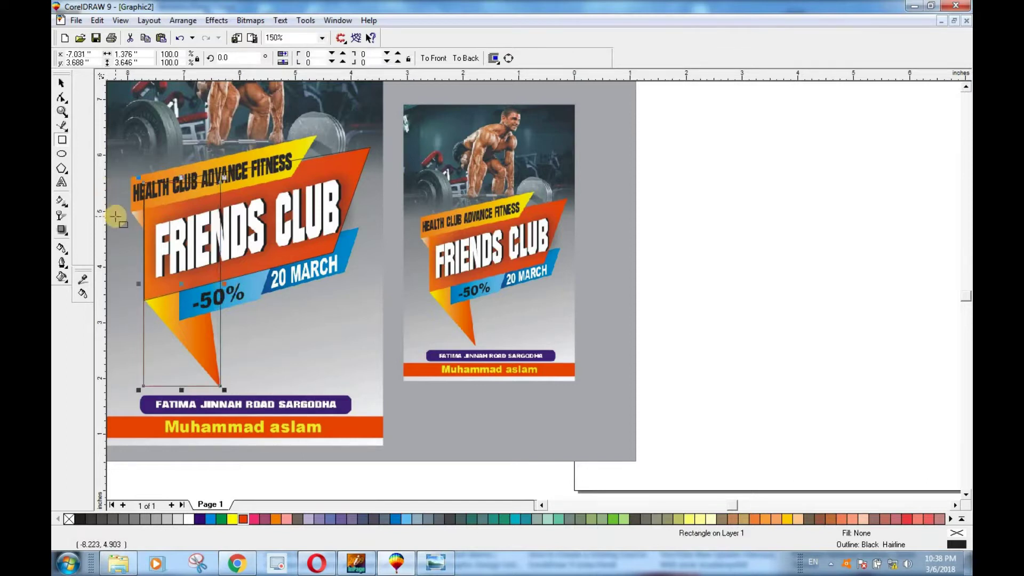
{"action": "key", "text": "ctrl+q"}
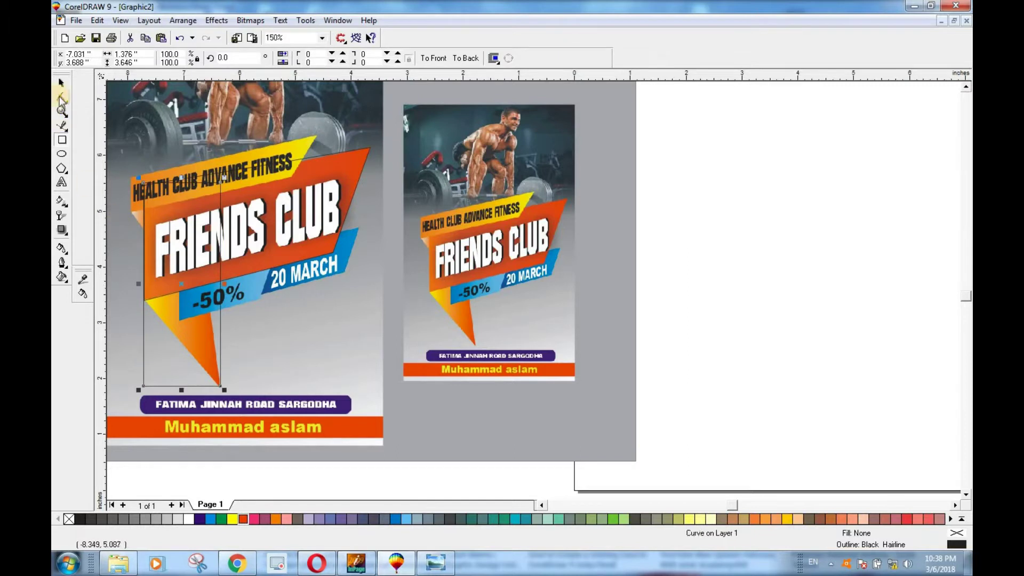
{"action": "left_click", "coordinate": [62, 98]}
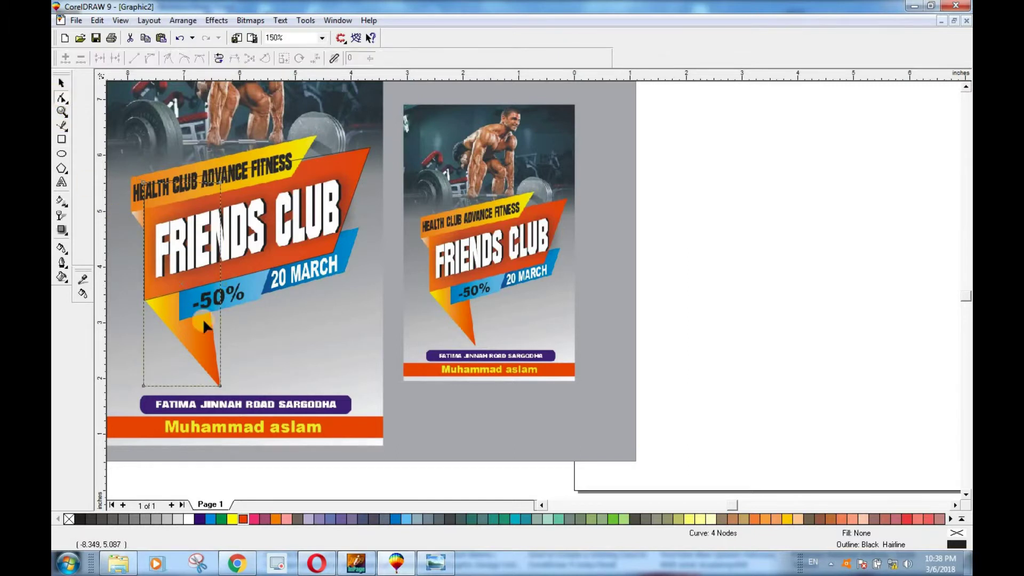
{"action": "double_click", "coordinate": [143, 299]}
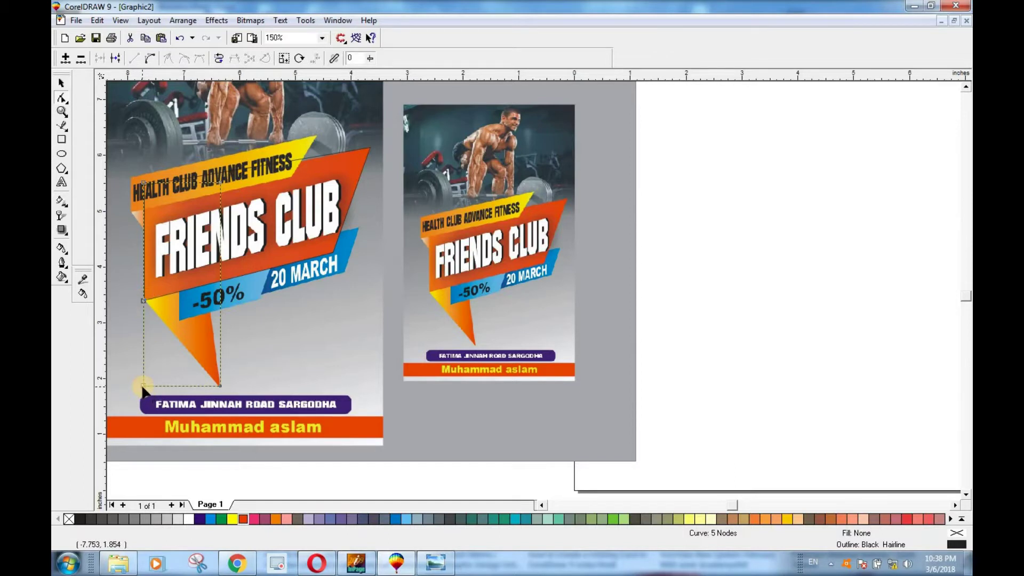
{"action": "key", "text": "Delete"}
{"action": "left_click", "coordinate": [219, 181]}
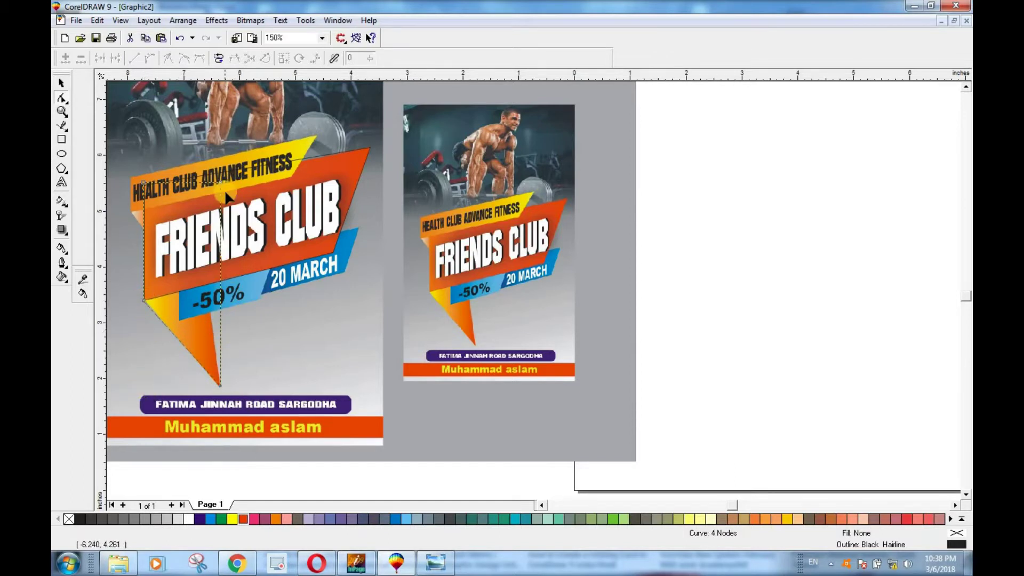
{"action": "left_click_drag", "start_coordinate": [219, 182], "coordinate": [191, 181]}
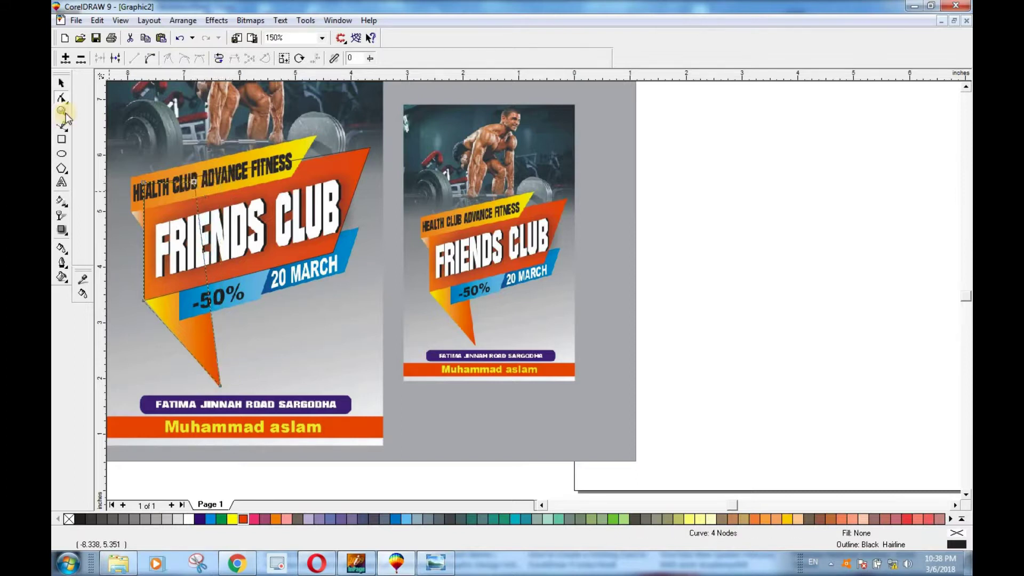
Step: Draw a rectangle over the yellow HEALTH CLUB strip
{"action": "left_click", "coordinate": [61, 85]}
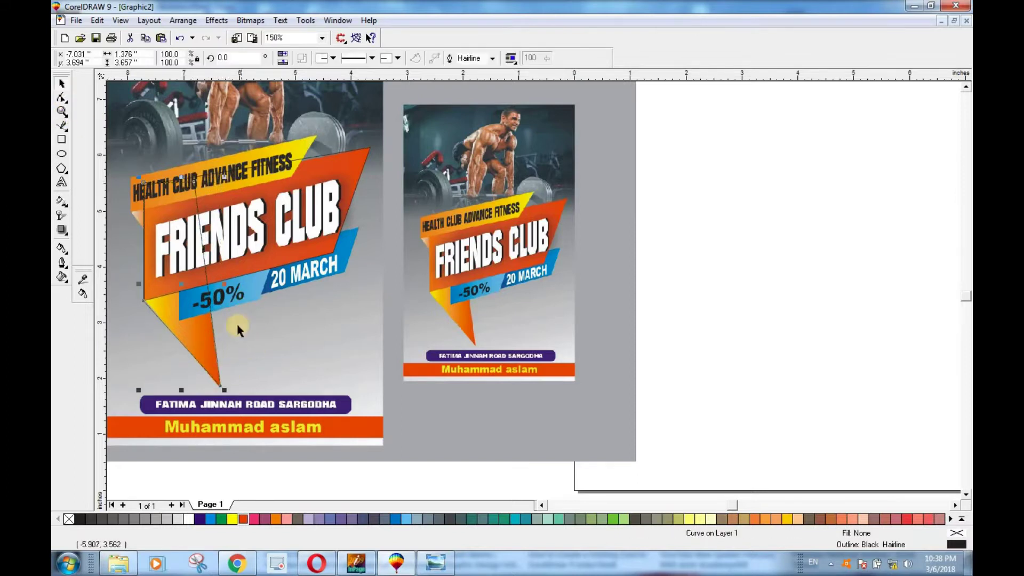
{"action": "left_click", "coordinate": [62, 140]}
{"action": "left_click_drag", "start_coordinate": [131, 177], "coordinate": [324, 212]}
Step: Convert the HEALTH CLUB rectangle to curves and slant it to about 3.359 × 1.387 in
{"action": "key", "text": "ctrl+q"}
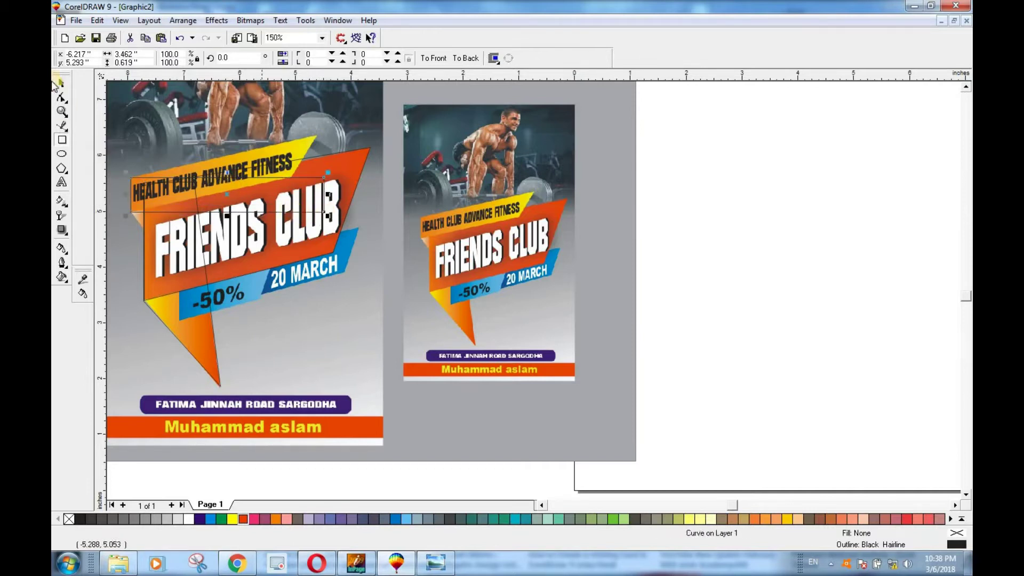
{"action": "left_click", "coordinate": [62, 98]}
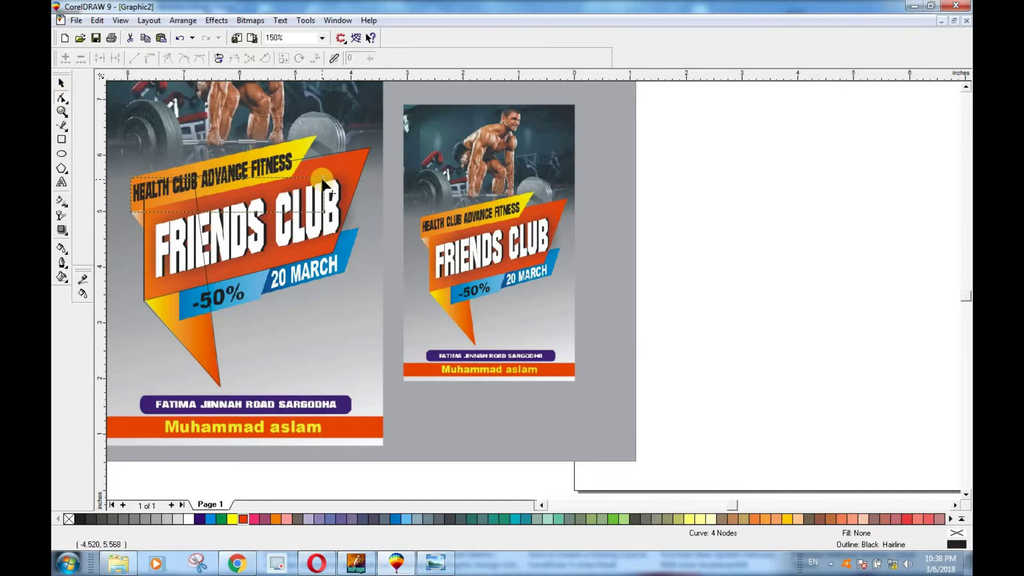
{"action": "left_click_drag", "start_coordinate": [323, 179], "coordinate": [315, 133]}
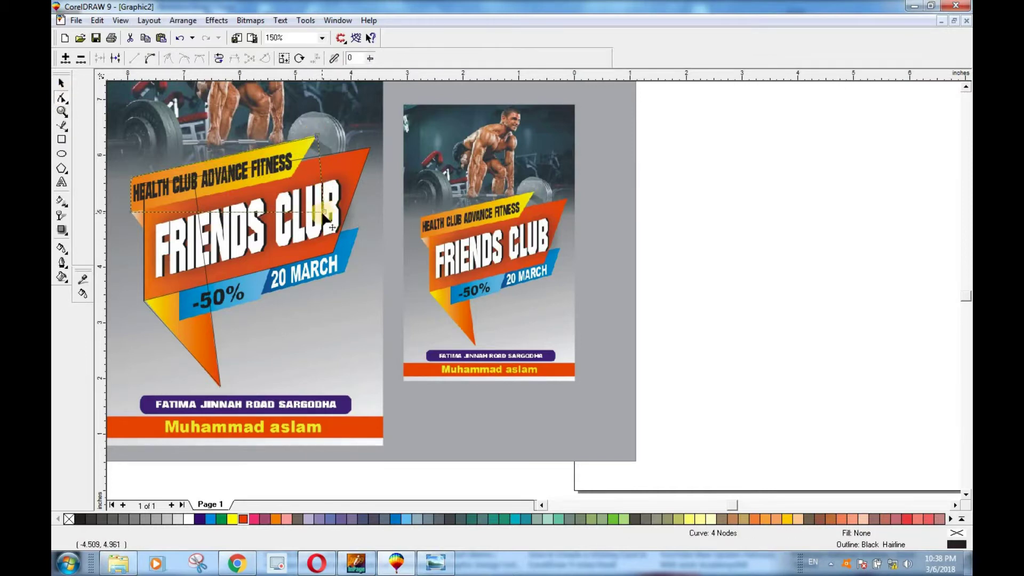
{"action": "left_click_drag", "start_coordinate": [325, 213], "coordinate": [293, 180]}
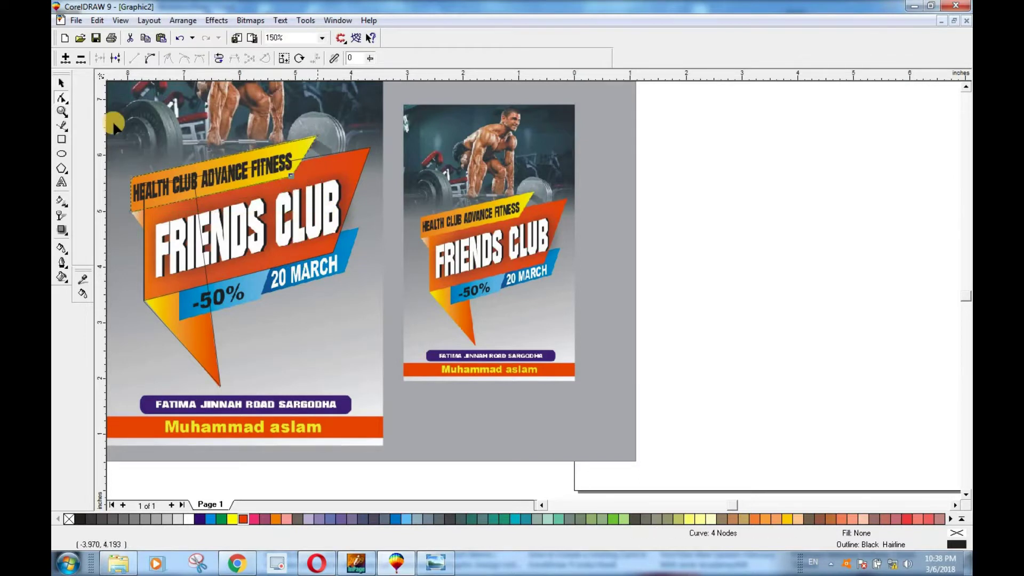
{"action": "left_click", "coordinate": [62, 83]}
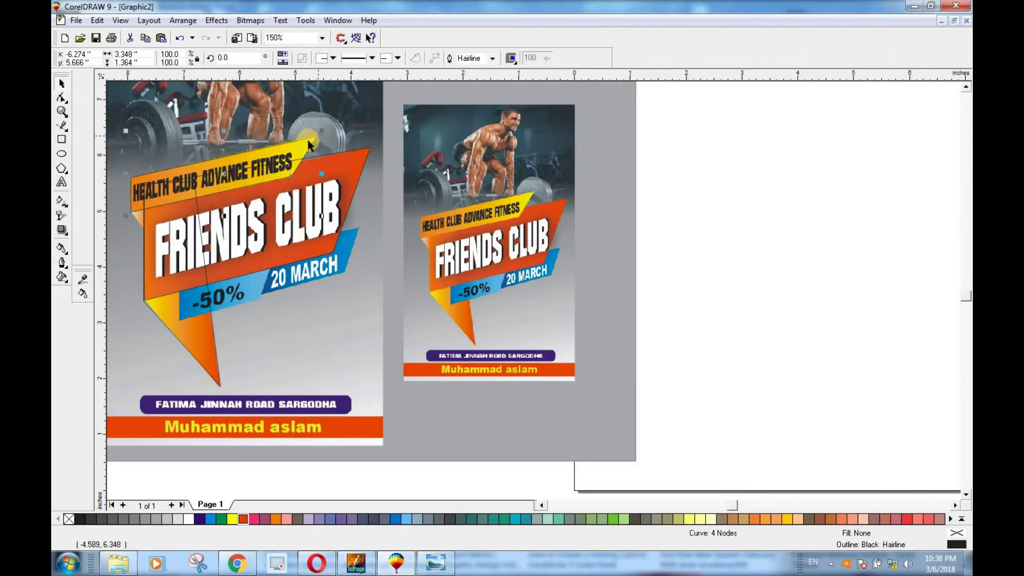
{"action": "left_click_drag", "start_coordinate": [316, 134], "coordinate": [318, 133]}
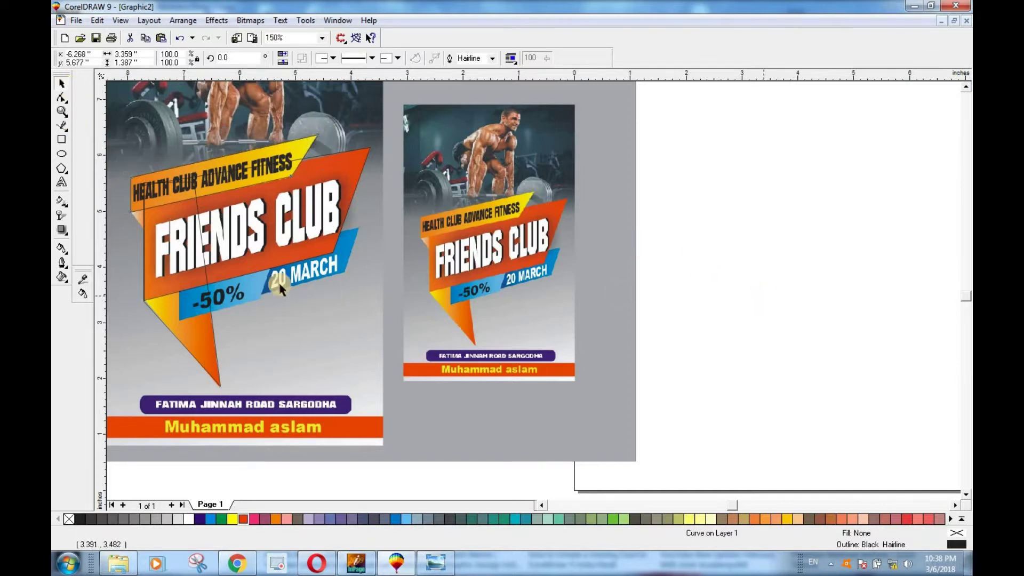
{"action": "key", "text": "Escape"}
Step: Draw a rectangle over the blue -50% box and reshape it into a slanted curve
{"action": "left_click", "coordinate": [62, 139]}
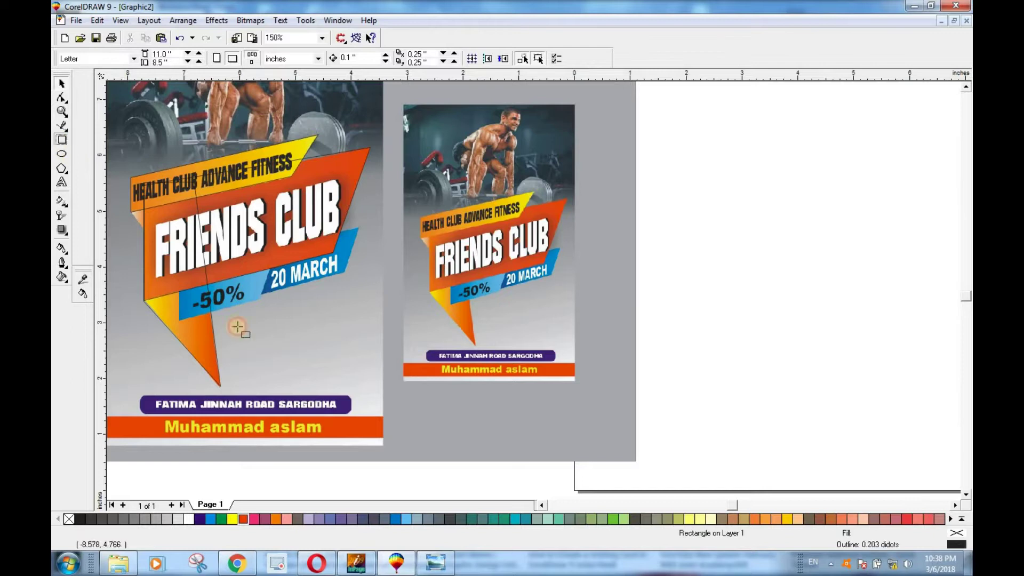
{"action": "left_click_drag", "start_coordinate": [179, 319], "coordinate": [271, 269]}
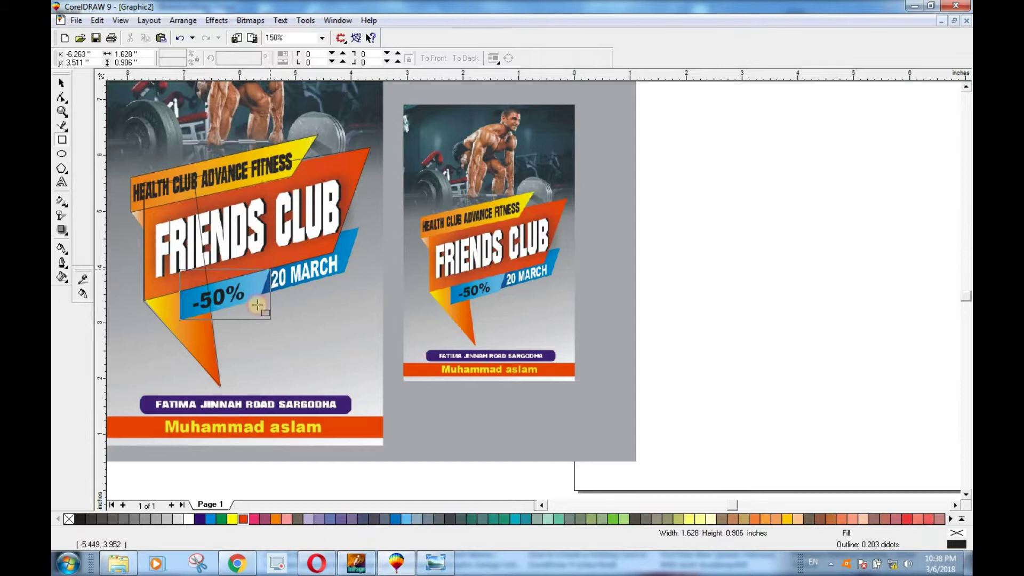
{"action": "left_click", "coordinate": [61, 99]}
{"action": "left_click", "coordinate": [267, 269]}
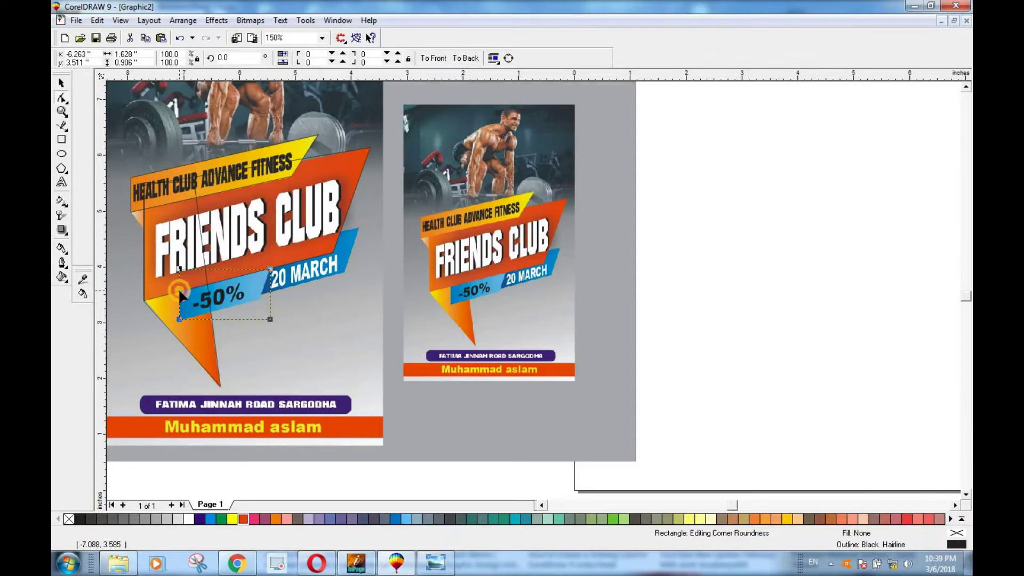
{"action": "key", "text": "ctrl+q"}
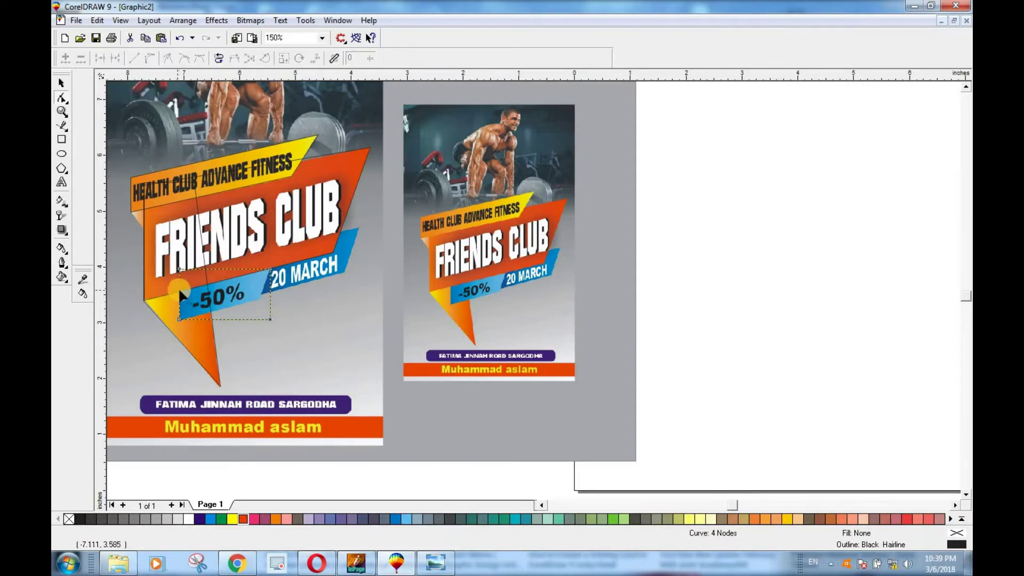
{"action": "double_click", "coordinate": [177, 272]}
{"action": "double_click", "coordinate": [187, 292]}
{"action": "left_click_drag", "start_coordinate": [270, 319], "coordinate": [259, 300]}
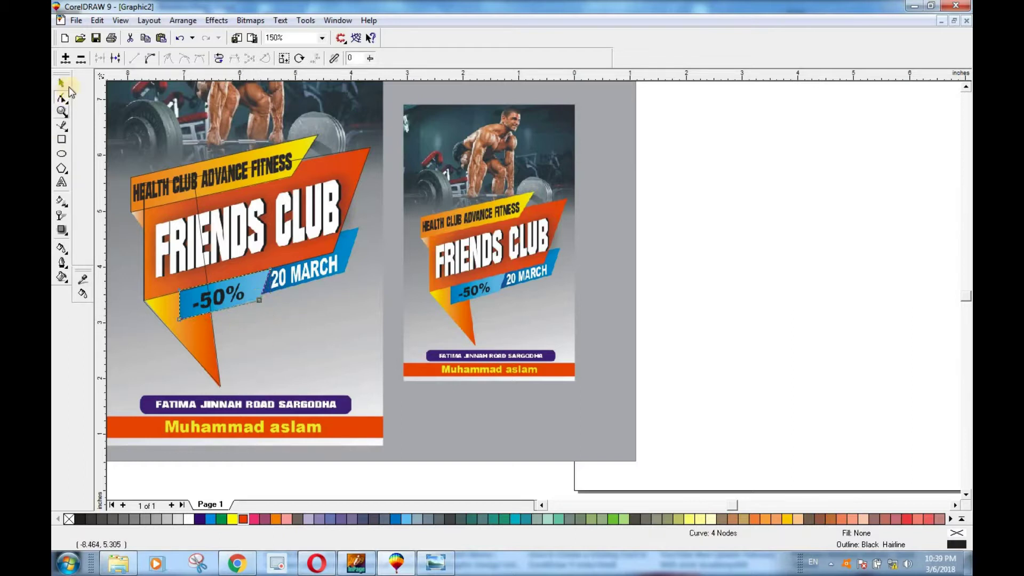
{"action": "key", "text": "space"}
Step: Draw a rectangle over the blue 20 MARCH box and slant its nodes to fit
{"action": "left_click", "coordinate": [61, 141]}
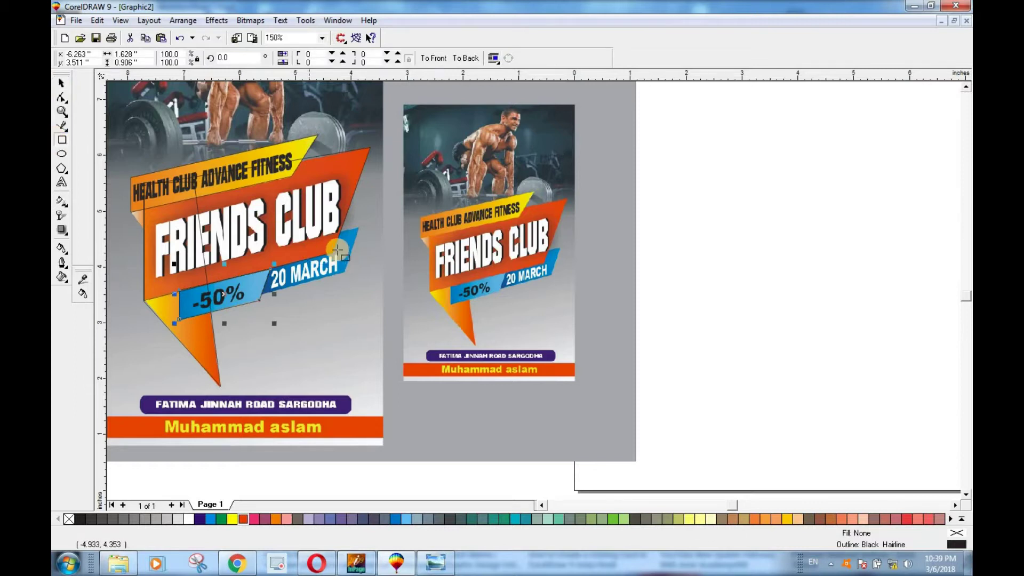
{"action": "left_click_drag", "start_coordinate": [357, 227], "coordinate": [260, 297]}
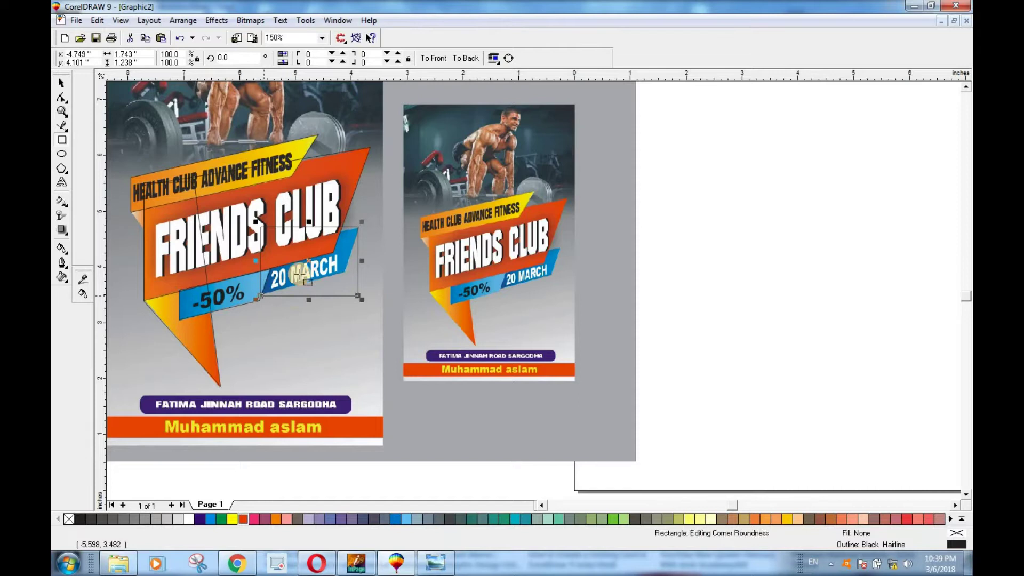
{"action": "left_click", "coordinate": [61, 98]}
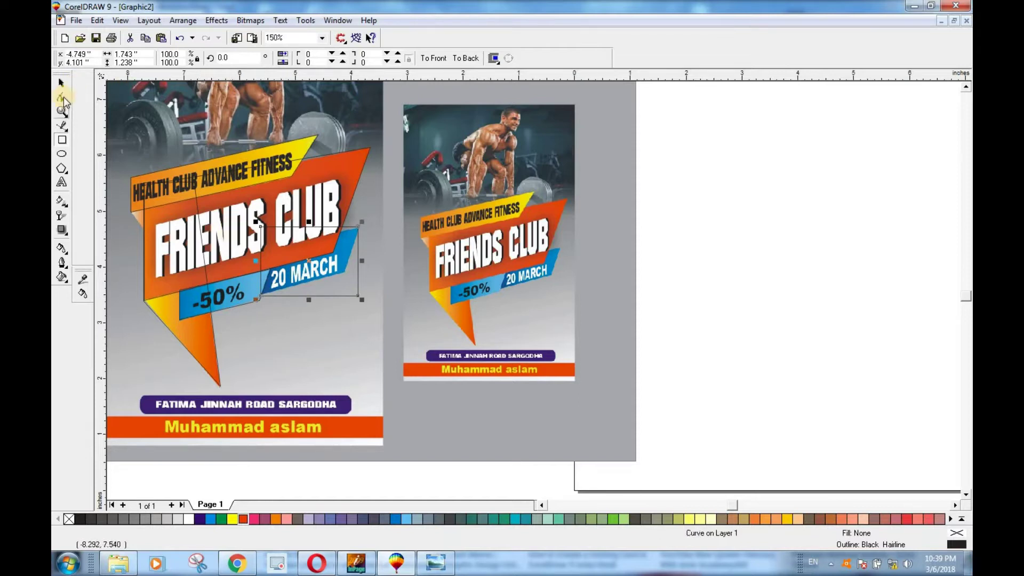
{"action": "key", "text": "ctrl+q"}
{"action": "left_click_drag", "start_coordinate": [345, 278], "coordinate": [344, 272]}
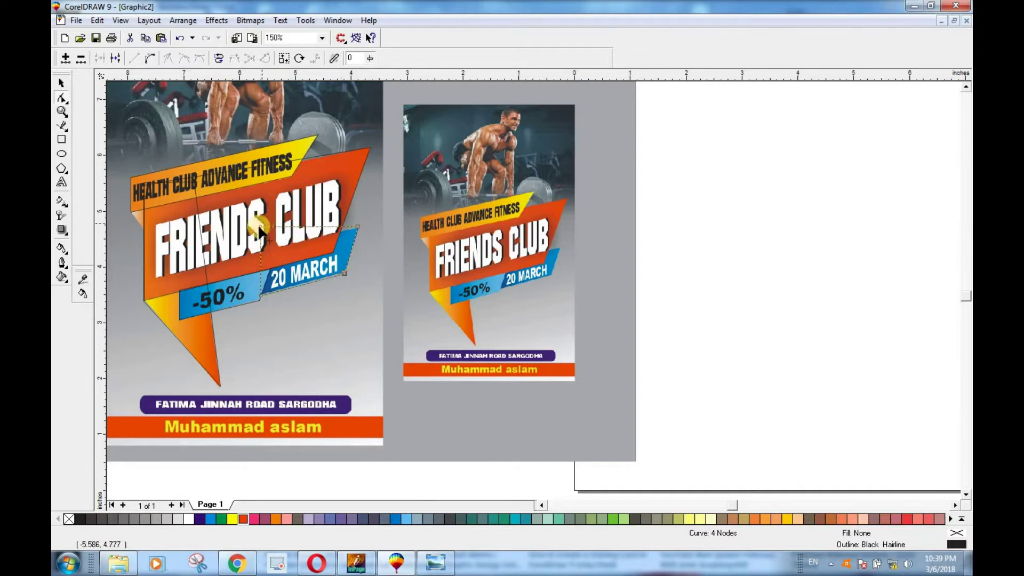
{"action": "double_click", "coordinate": [259, 229]}
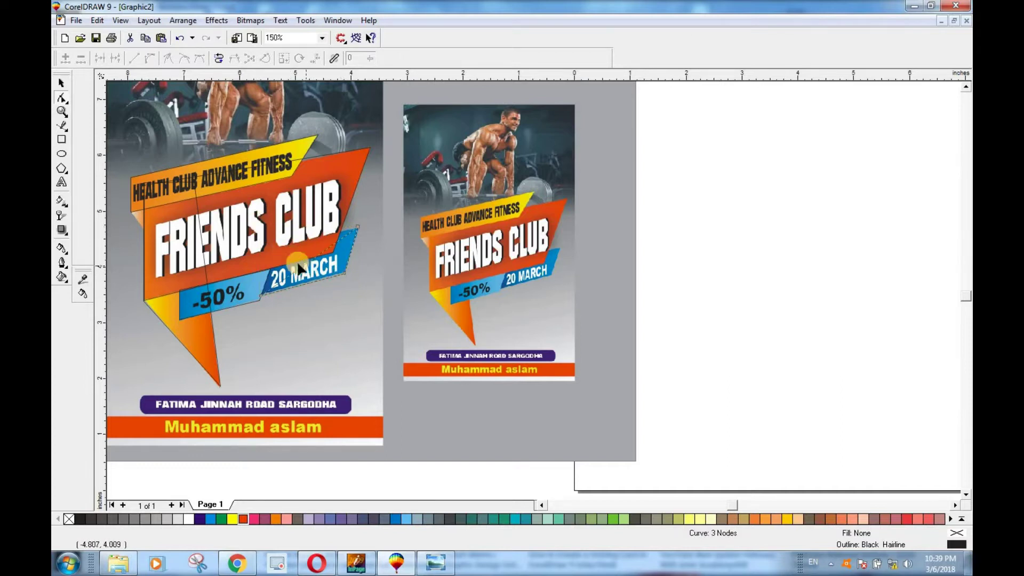
{"action": "key", "text": "ctrl+z"}
{"action": "left_click_drag", "start_coordinate": [260, 228], "coordinate": [263, 245]}
{"action": "left_click", "coordinate": [61, 83]}
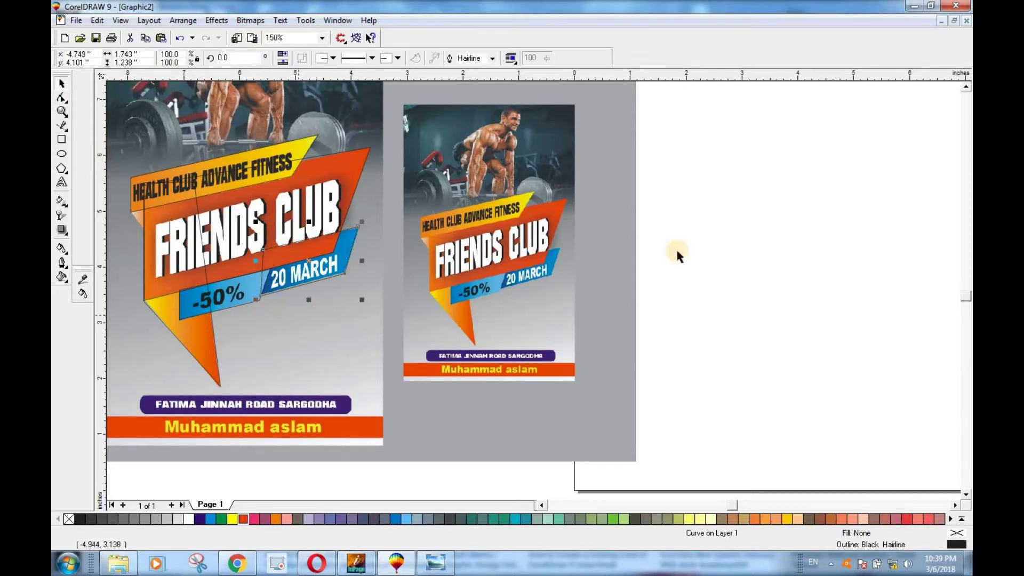
{"action": "left_click", "coordinate": [711, 260]}
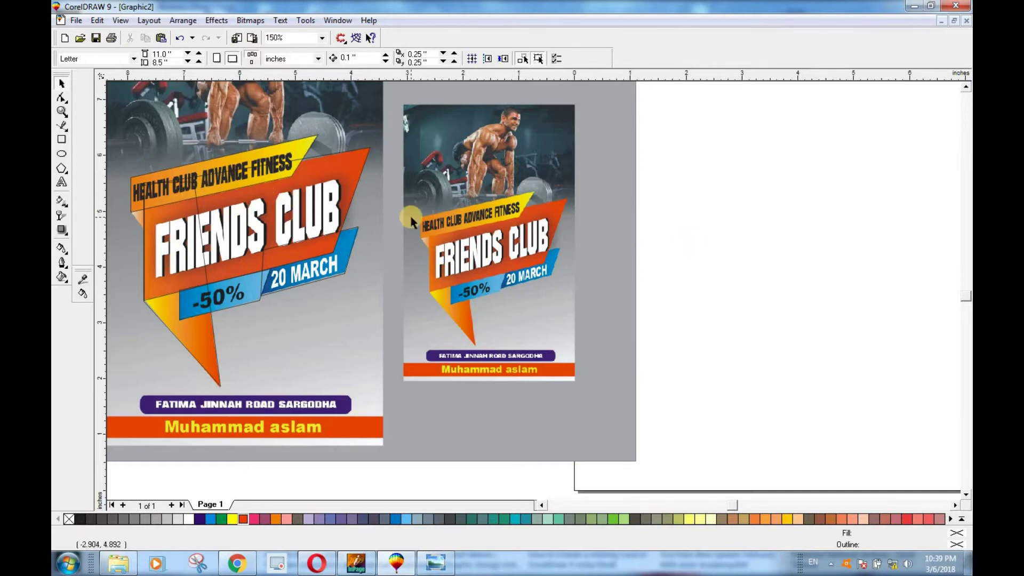
Step: Drag the five traced outlines together onto the blank landscape page and zoom in to check
{"action": "scroll", "coordinate": [411, 216], "scroll_direction": "down", "scroll_amount": 1}
{"action": "left_click_drag", "start_coordinate": [190, 74], "coordinate": [216, 219]}
{"action": "left_click_drag", "start_coordinate": [302, 304], "coordinate": [699, 299]}
{"action": "left_click", "coordinate": [803, 258]}
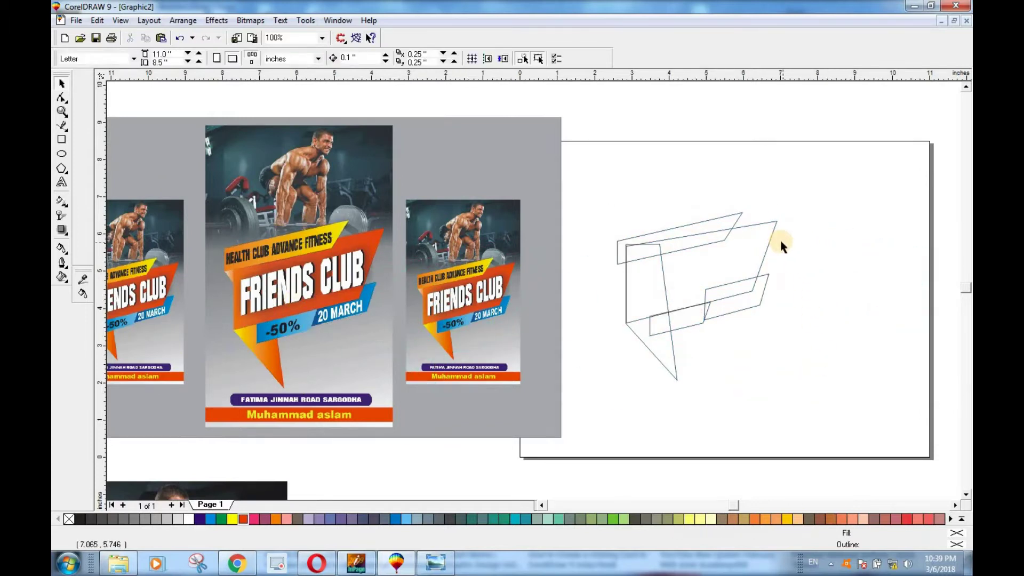
{"action": "scroll", "coordinate": [780, 239], "scroll_direction": "up", "scroll_amount": 3}
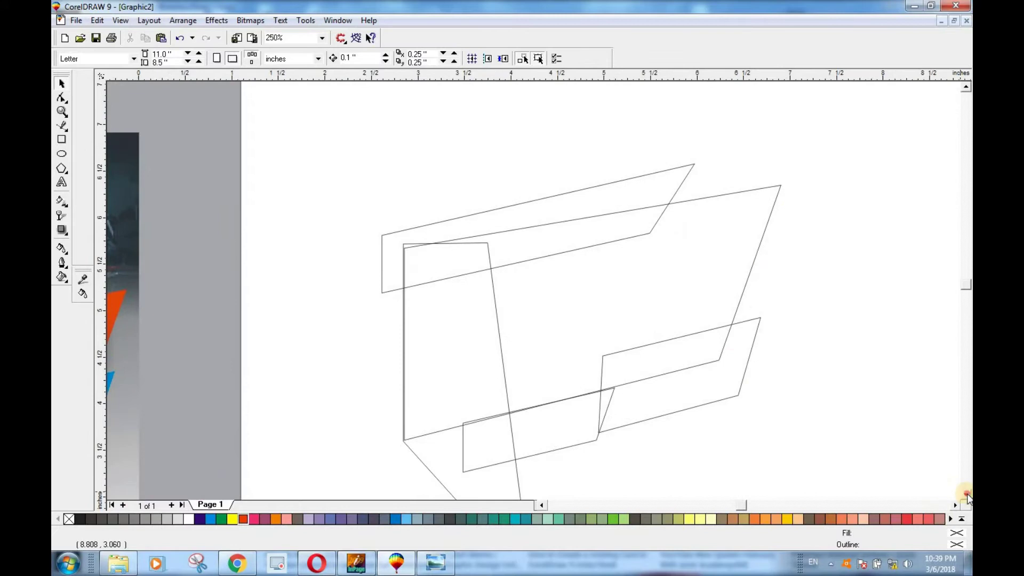
{"action": "left_click", "coordinate": [966, 495]}
{"action": "left_click", "coordinate": [966, 88]}
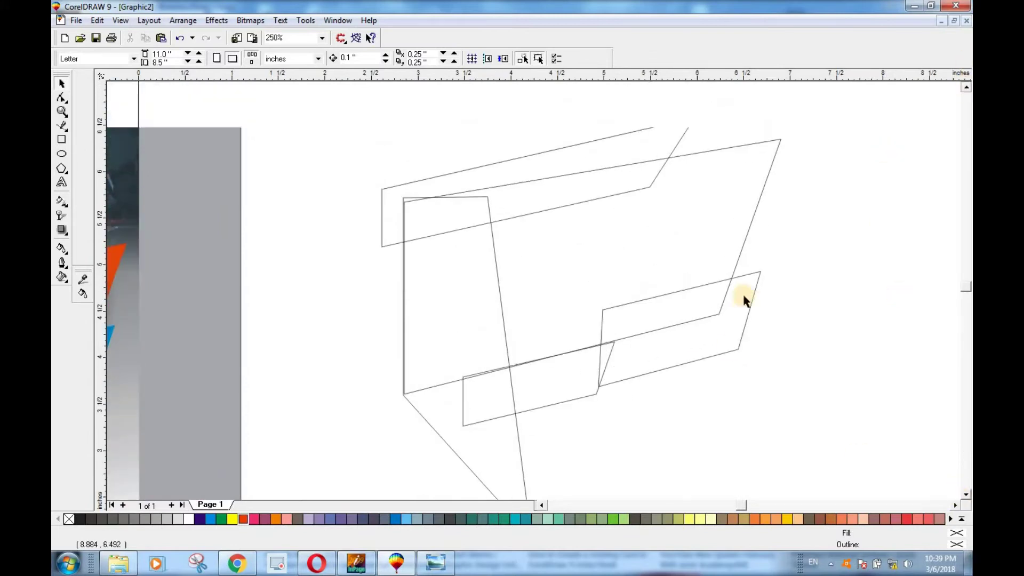
{"action": "left_click", "coordinate": [956, 505]}
{"action": "scroll", "coordinate": [581, 383], "scroll_direction": "down", "scroll_amount": 2}
Step: Fill the banner body orange, the top strip yellow and the right box blue
{"action": "scroll", "coordinate": [595, 429], "scroll_direction": "up", "scroll_amount": 2}
{"action": "scroll", "coordinate": [553, 405], "scroll_direction": "down", "scroll_amount": 3}
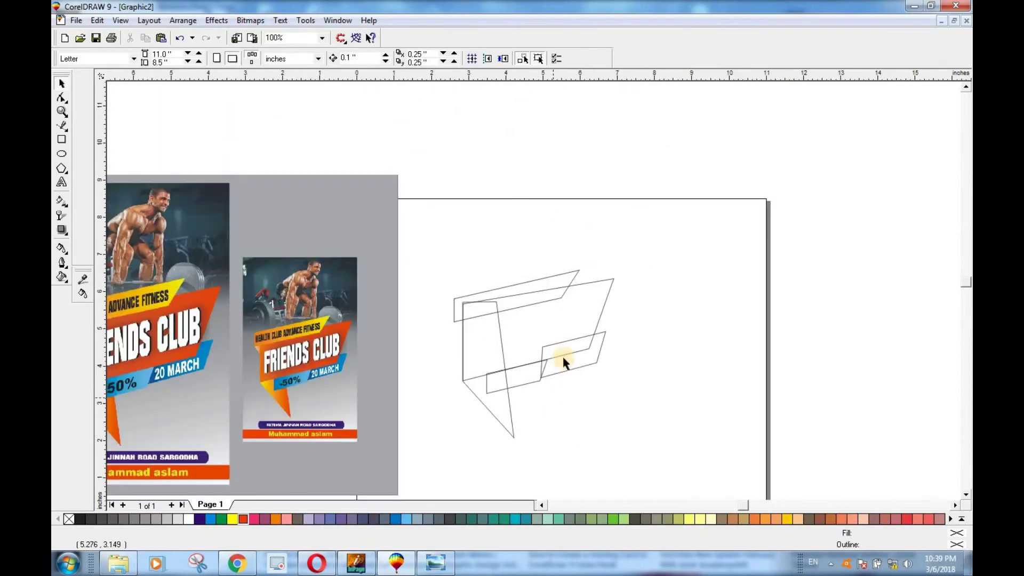
{"action": "left_click", "coordinate": [501, 314]}
{"action": "left_click_drag", "start_coordinate": [500, 370], "coordinate": [502, 368]}
{"action": "left_click", "coordinate": [567, 279]}
{"action": "left_click", "coordinate": [232, 519]}
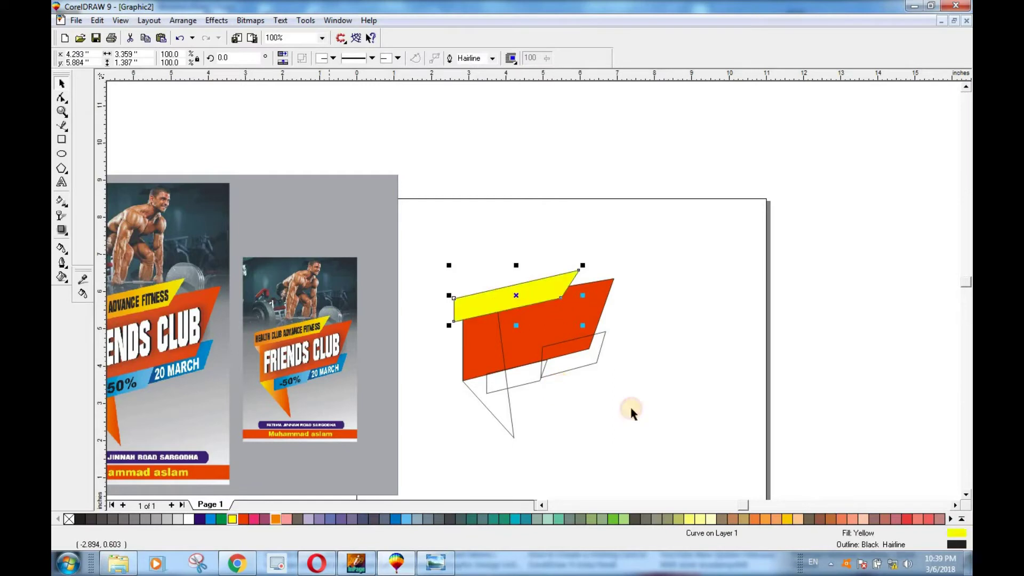
{"action": "left_click", "coordinate": [576, 367]}
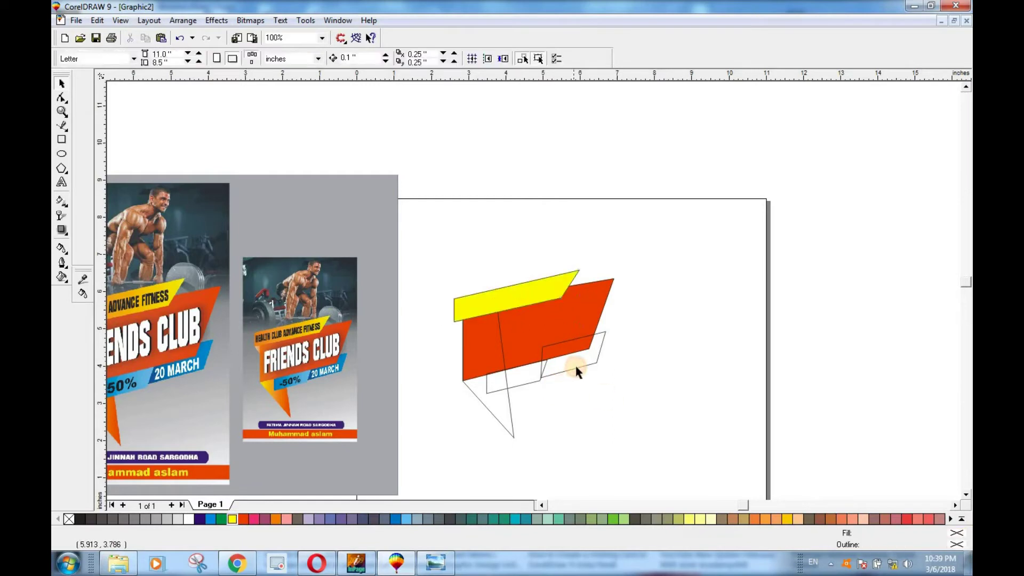
{"action": "left_click", "coordinate": [213, 520]}
Step: Fill the left box light blue and the tail triangle red, then select all five shapes
{"action": "left_click", "coordinate": [523, 378]}
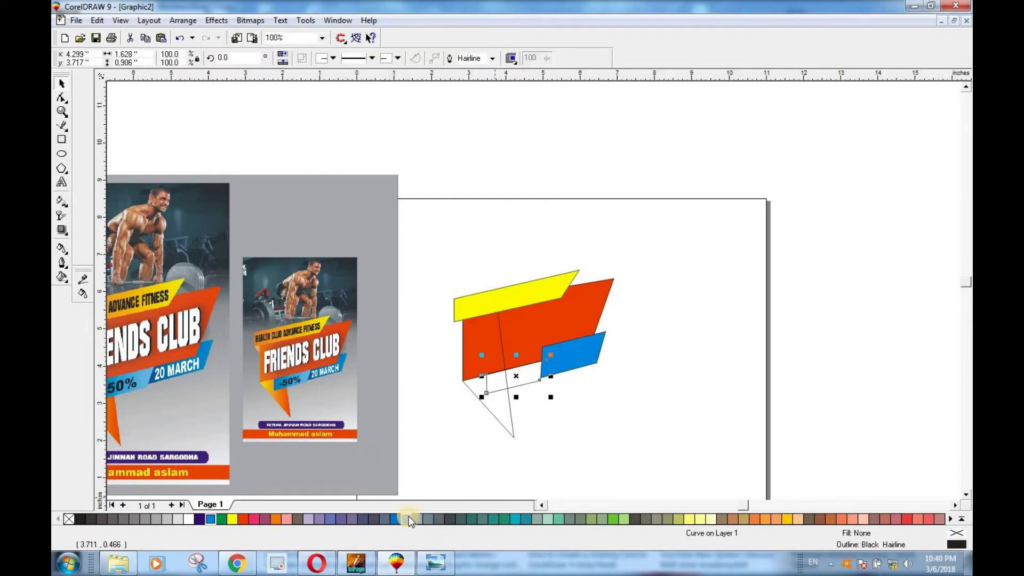
{"action": "left_click", "coordinate": [409, 519]}
{"action": "left_click", "coordinate": [496, 414]}
{"action": "left_click", "coordinate": [498, 408]}
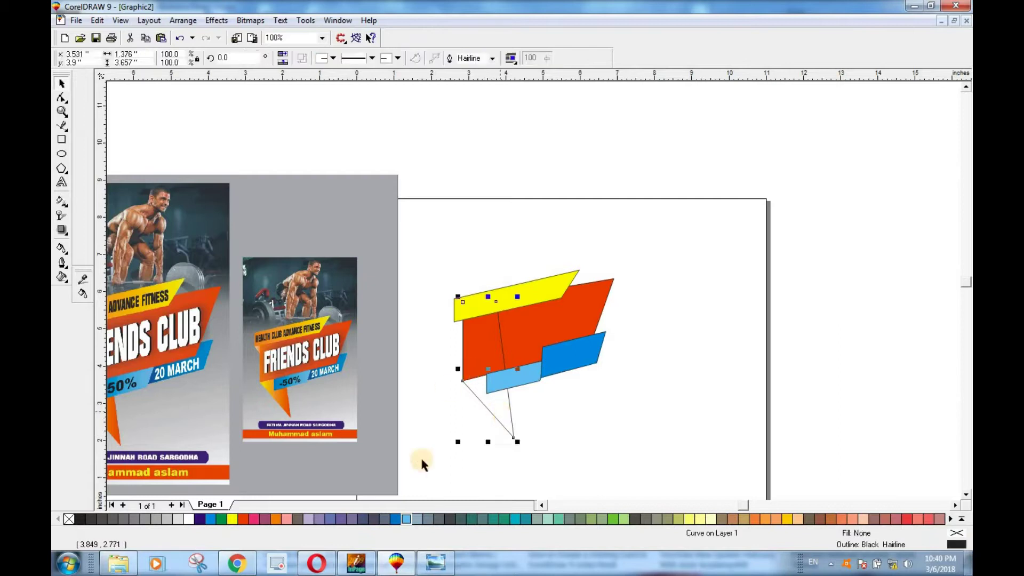
{"action": "left_click", "coordinate": [659, 398]}
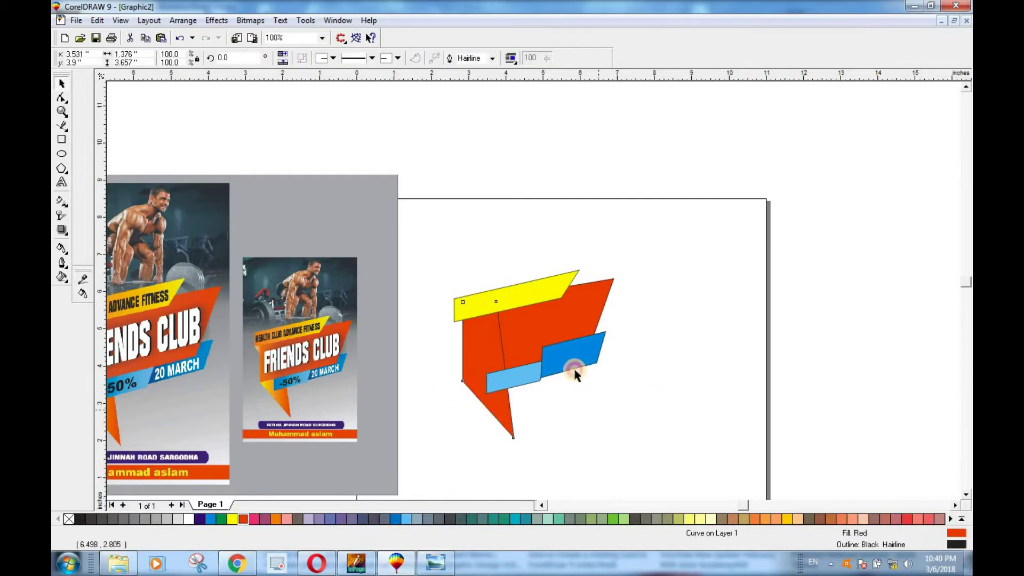
{"action": "scroll", "coordinate": [580, 338], "scroll_direction": "up", "scroll_amount": 1}
{"action": "left_click_drag", "start_coordinate": [690, 218], "coordinate": [382, 471]}
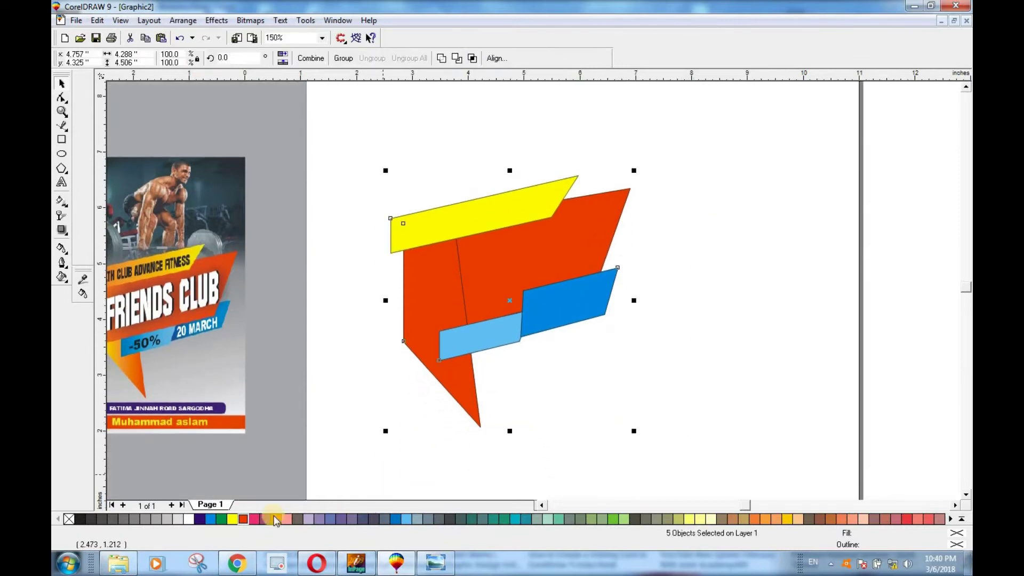
Step: Remove the outlines from the five banner shapes and draw a narrow rectangle at the strip's left end
{"action": "right_click", "coordinate": [70, 518]}
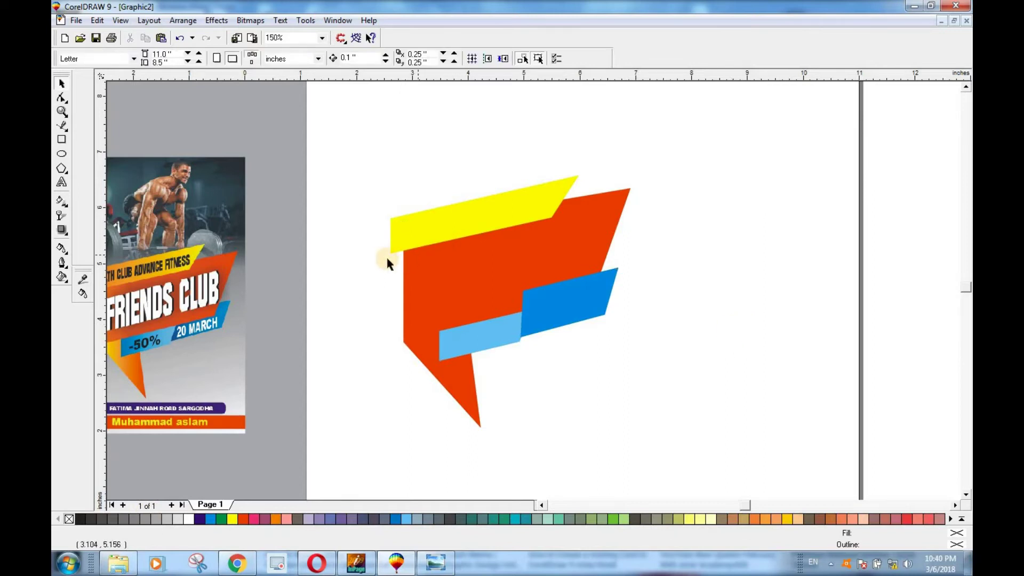
{"action": "scroll", "coordinate": [385, 223], "scroll_direction": "up", "scroll_amount": 1}
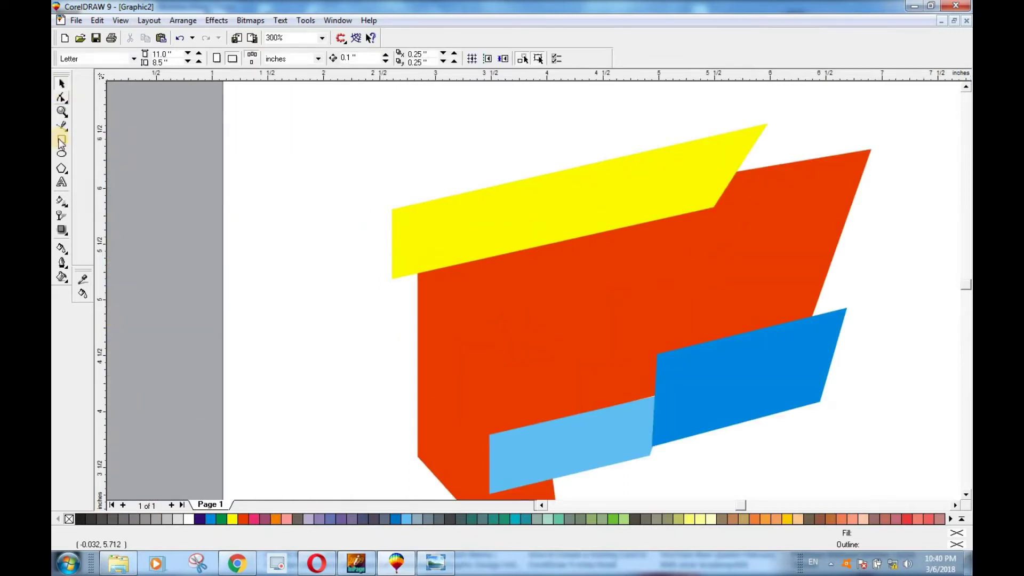
{"action": "left_click", "coordinate": [62, 139]}
{"action": "left_click_drag", "start_coordinate": [392, 212], "coordinate": [427, 322]}
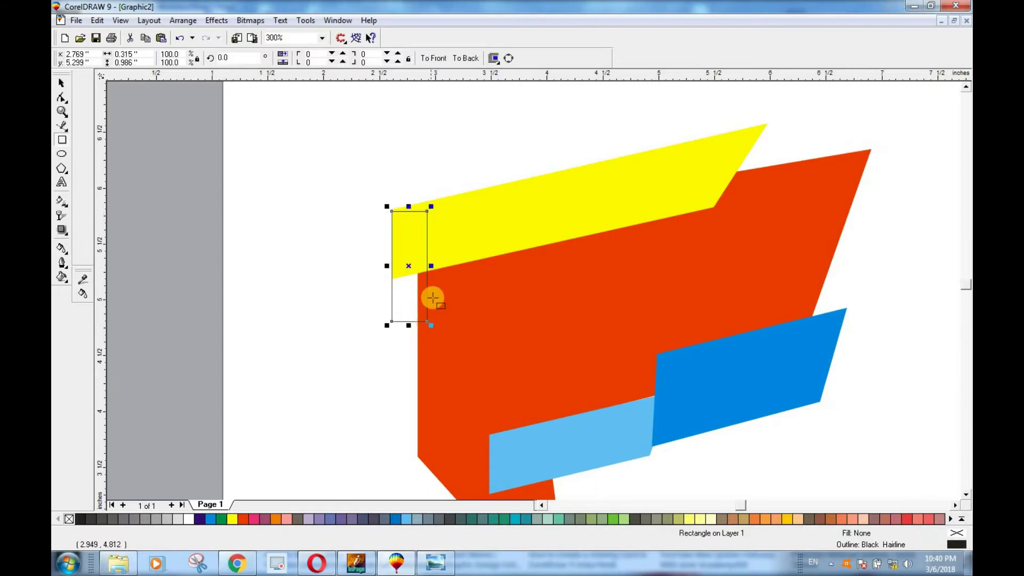
Step: Convert the narrow rectangle to curves and cut its lower-left corner into a diagonal
{"action": "scroll", "coordinate": [430, 304], "scroll_direction": "up", "scroll_amount": 2}
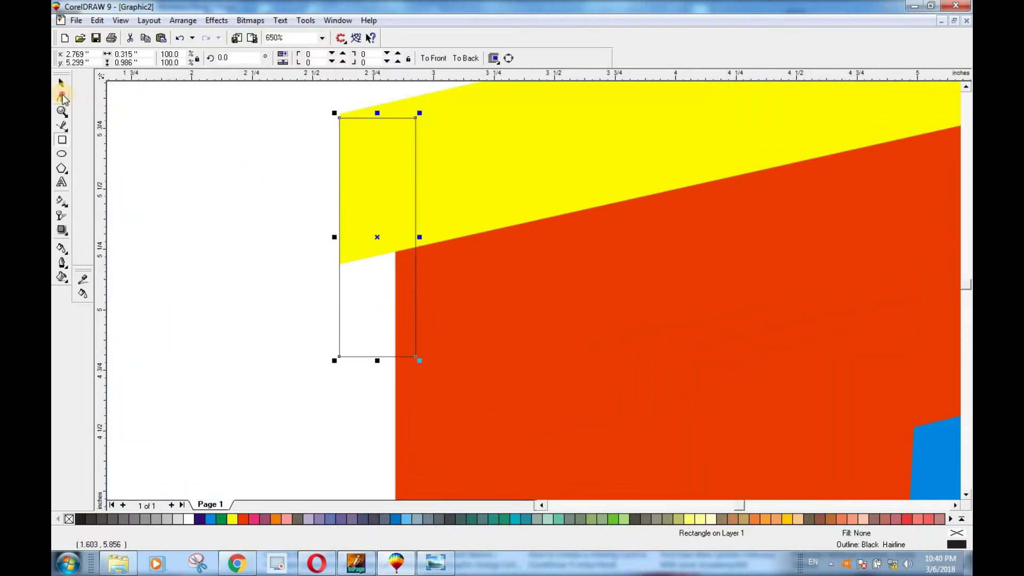
{"action": "left_click", "coordinate": [62, 98]}
{"action": "mouse_move", "coordinate": [415, 354]}
{"action": "left_mouse_down"}
{"action": "mouse_move", "coordinate": [385, 347]}
{"action": "mouse_move", "coordinate": [415, 355]}
{"action": "left_mouse_up"}
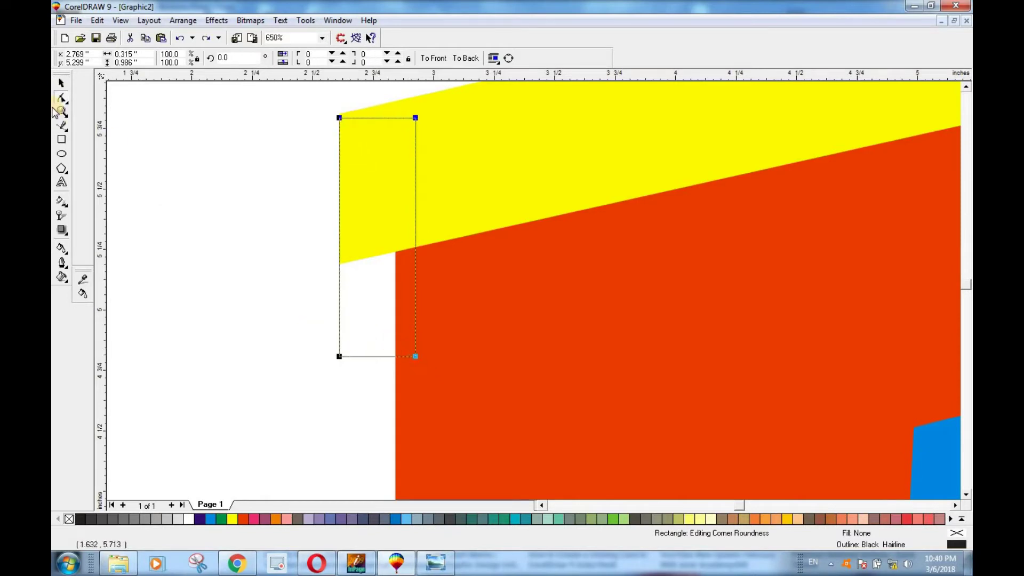
{"action": "key", "text": "ctrl+q"}
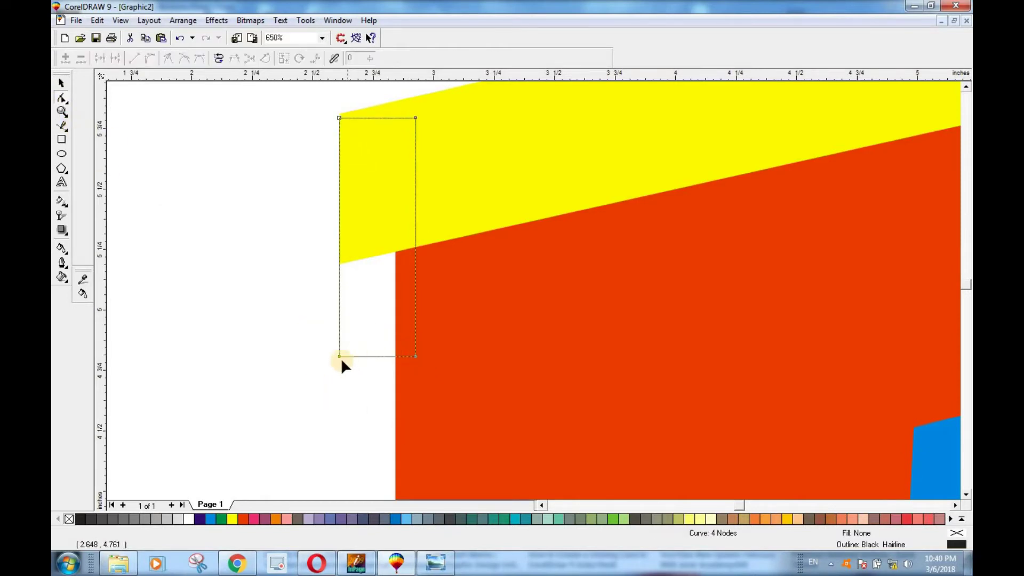
{"action": "left_click", "coordinate": [340, 355]}
{"action": "key", "text": "Delete"}
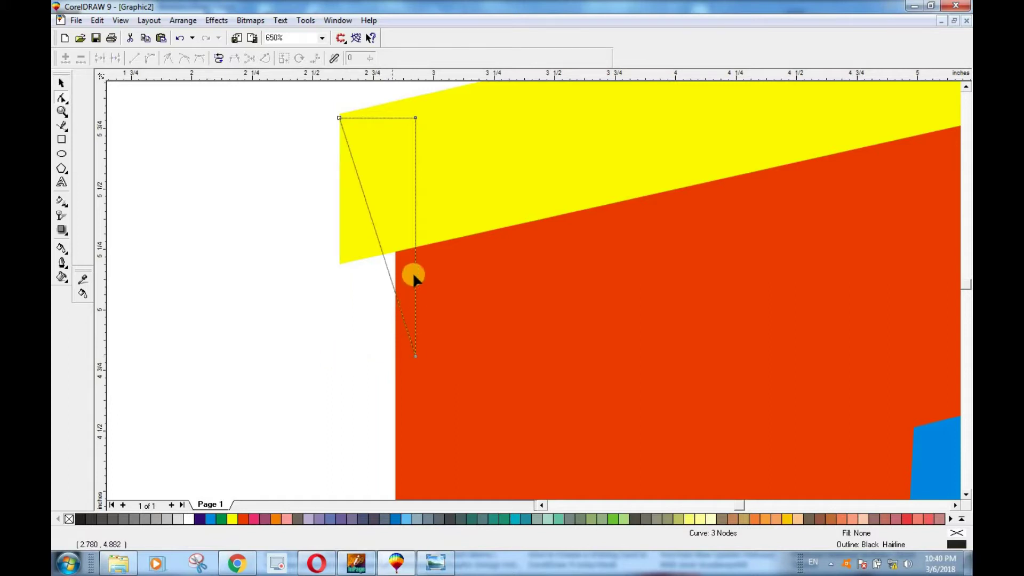
{"action": "mouse_move", "coordinate": [415, 358]}
{"action": "left_mouse_down"}
{"action": "mouse_move", "coordinate": [382, 359]}
{"action": "mouse_move", "coordinate": [415, 363]}
{"action": "left_mouse_up"}
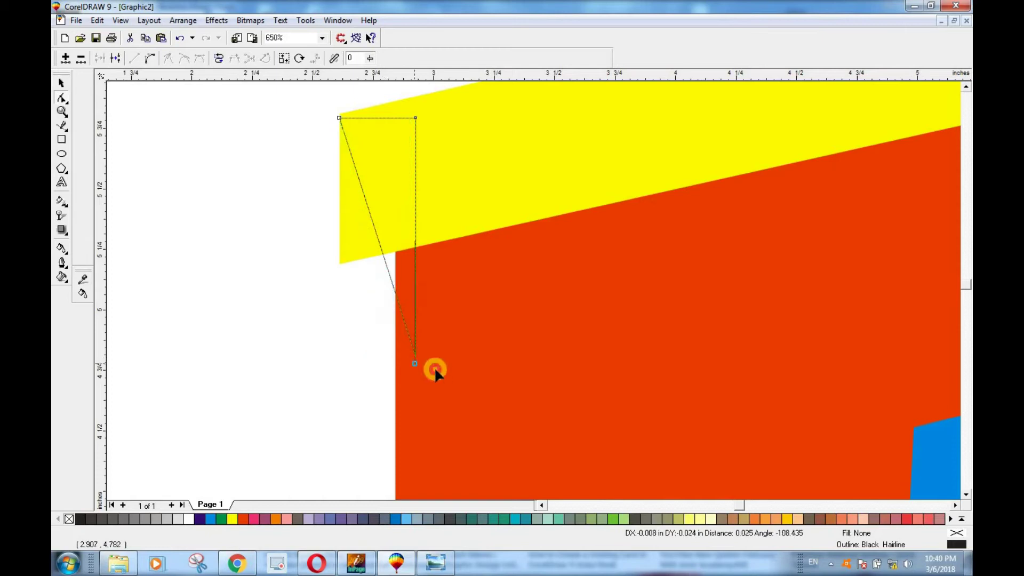
{"action": "key", "text": "ctrl+z"}
{"action": "key", "text": "ctrl+z"}
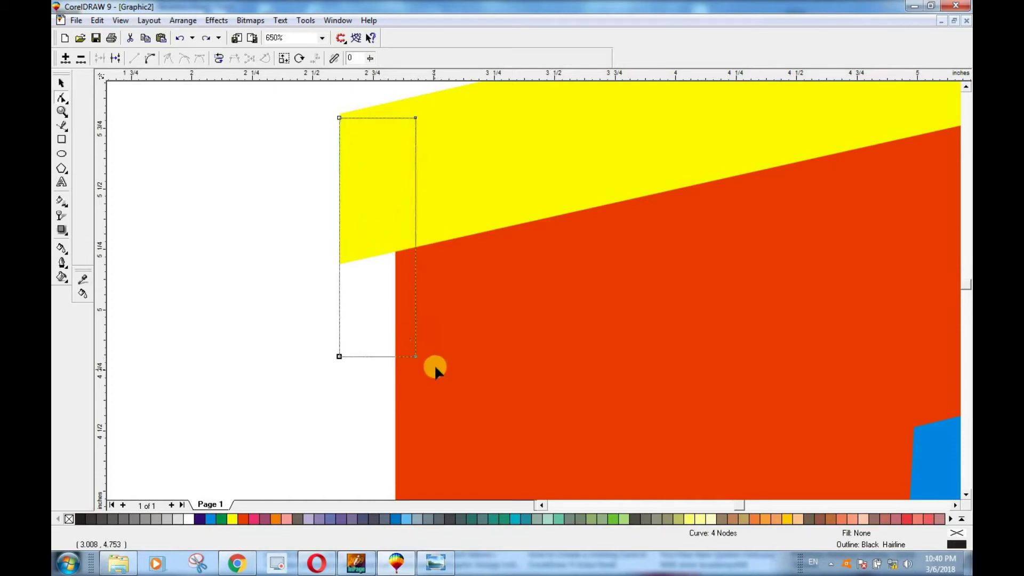
{"action": "scroll", "coordinate": [434, 368], "scroll_direction": "down", "scroll_amount": 1}
{"action": "double_click", "coordinate": [354, 285]}
{"action": "double_click", "coordinate": [354, 358]}
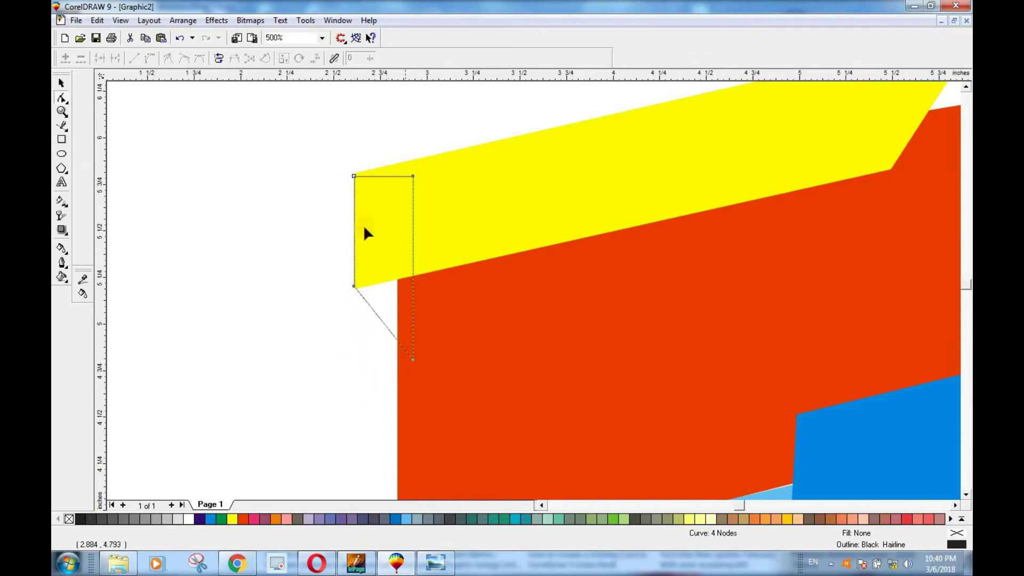
{"action": "key", "text": "space"}
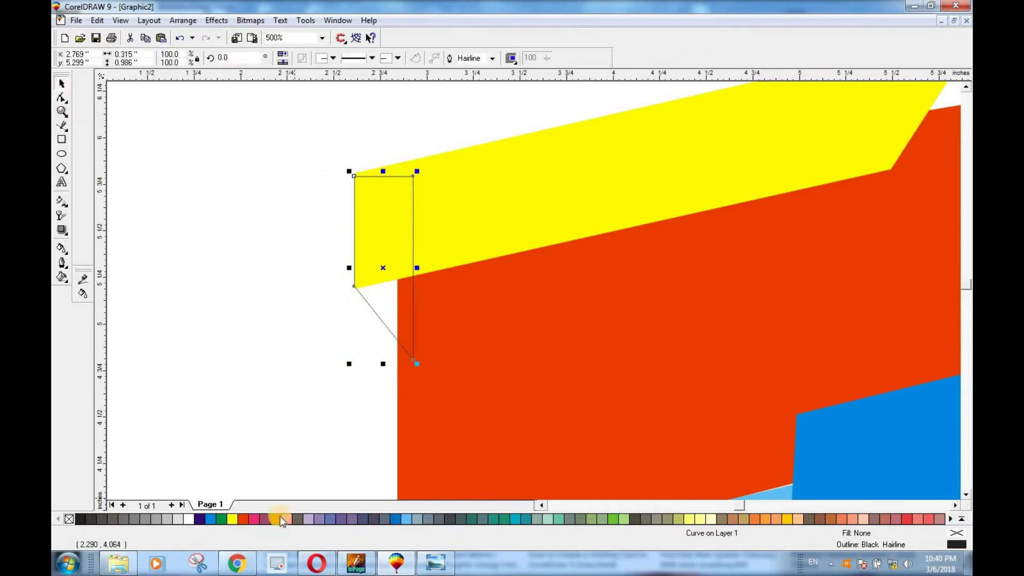
Step: Fill the fold orange, send it behind the yellow and red shapes, and remove its outline
{"action": "left_click", "coordinate": [276, 519]}
{"action": "left_click", "coordinate": [328, 351]}
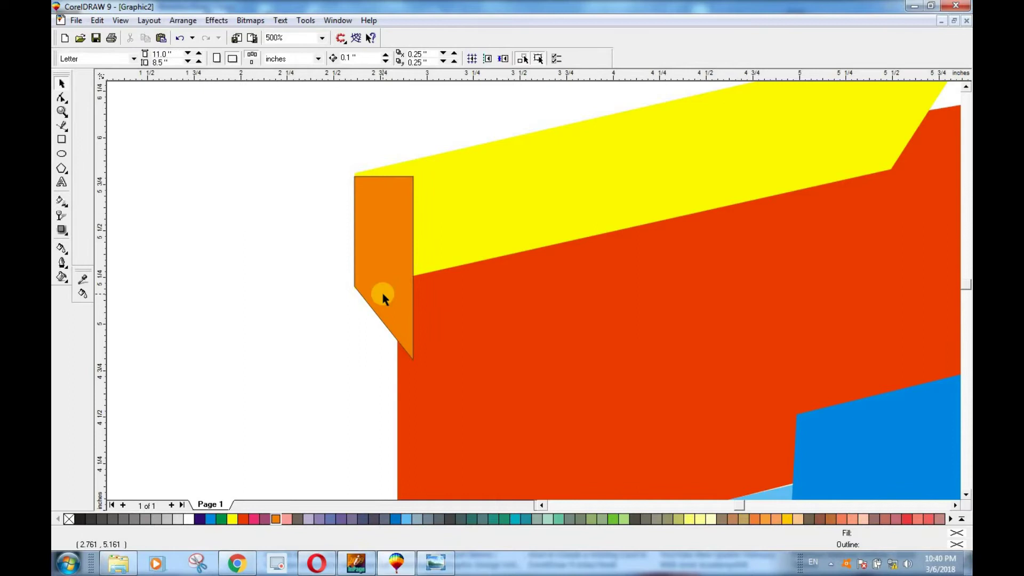
{"action": "left_click", "coordinate": [382, 266]}
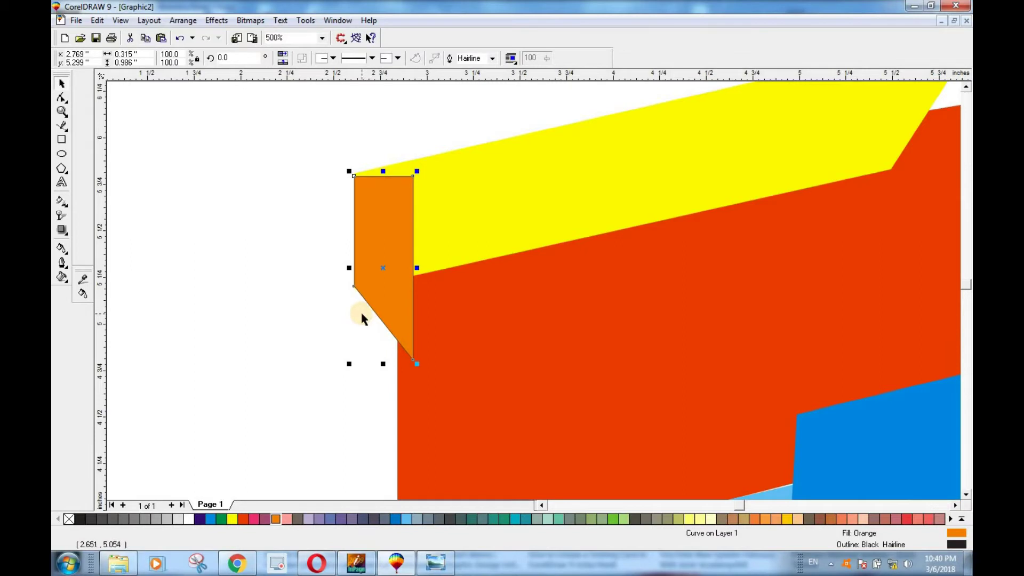
{"action": "key", "text": "shift+Page_Down"}
{"action": "left_click", "coordinate": [311, 313]}
{"action": "left_click", "coordinate": [389, 297]}
{"action": "right_click", "coordinate": [69, 520]}
{"action": "left_click", "coordinate": [248, 343]}
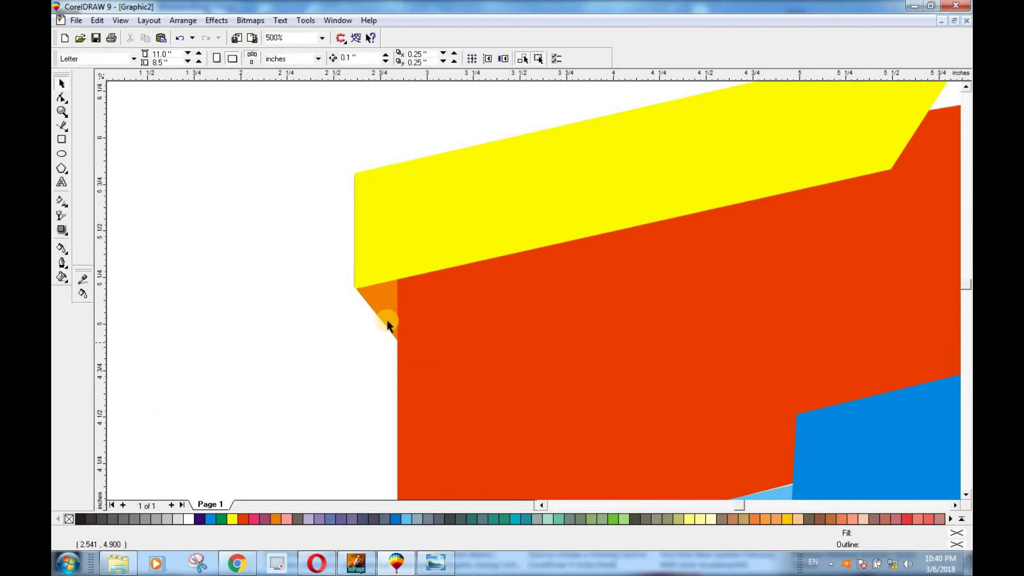
{"action": "scroll", "coordinate": [377, 317], "scroll_direction": "down", "scroll_amount": 7}
{"action": "scroll", "coordinate": [428, 323], "scroll_direction": "up", "scroll_amount": 7}
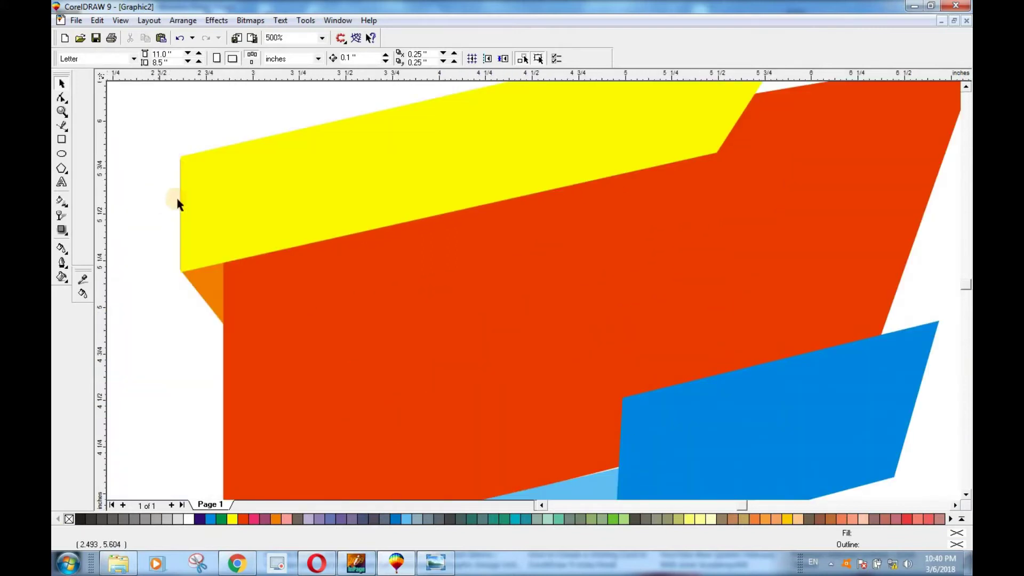
{"action": "scroll", "coordinate": [178, 202], "scroll_direction": "up", "scroll_amount": 3}
{"action": "left_click", "coordinate": [191, 225]}
{"action": "left_click_drag", "start_coordinate": [190, 225], "coordinate": [185, 228]}
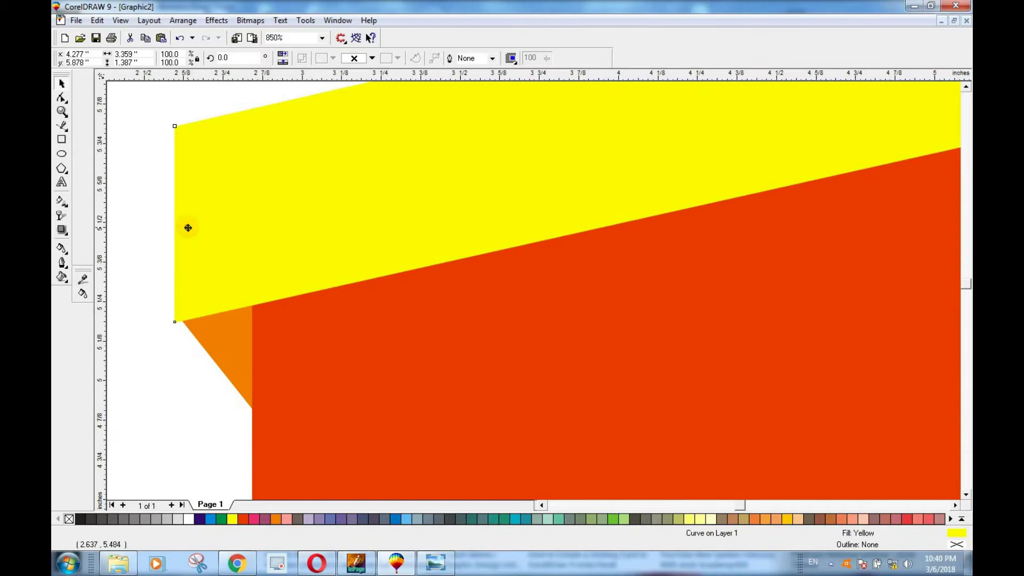
{"action": "scroll", "coordinate": [171, 320], "scroll_direction": "up", "scroll_amount": 6}
{"action": "left_click_drag", "start_coordinate": [222, 267], "coordinate": [221, 239]}
{"action": "left_click", "coordinate": [196, 341]}
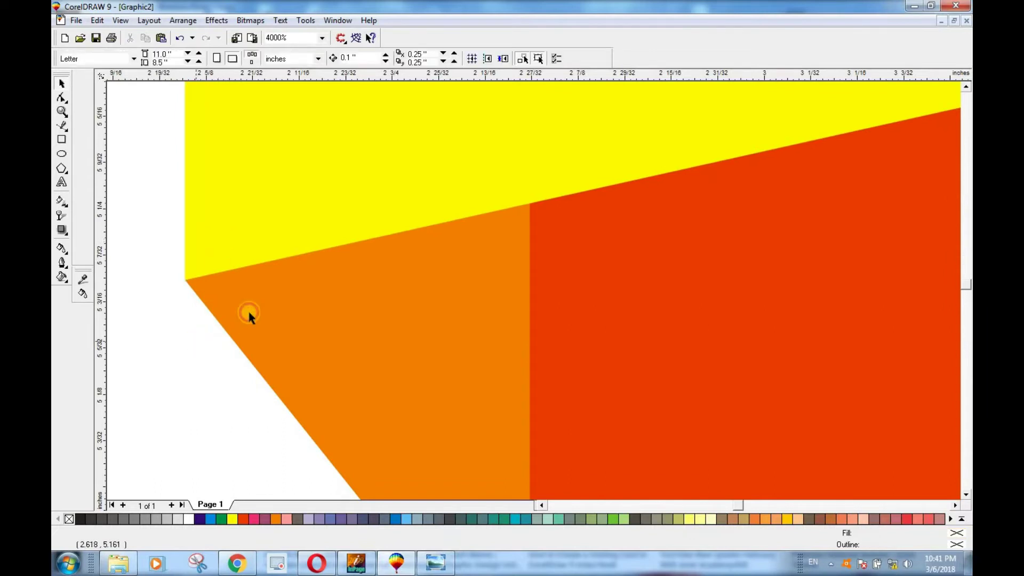
{"action": "scroll", "coordinate": [255, 322], "scroll_direction": "down", "scroll_amount": 4}
{"action": "scroll", "coordinate": [240, 374], "scroll_direction": "down", "scroll_amount": 5}
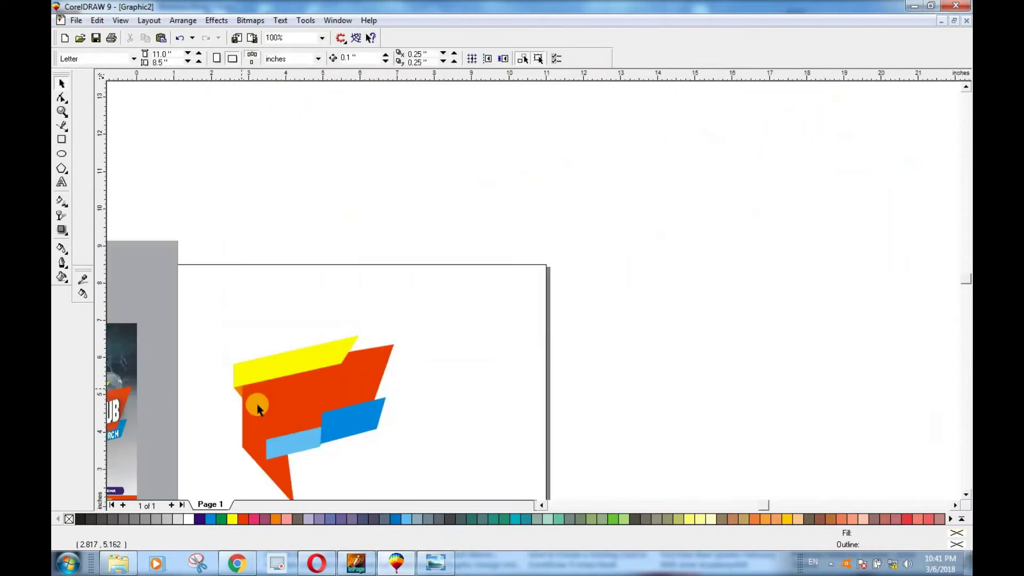
{"action": "left_click", "coordinate": [966, 494]}
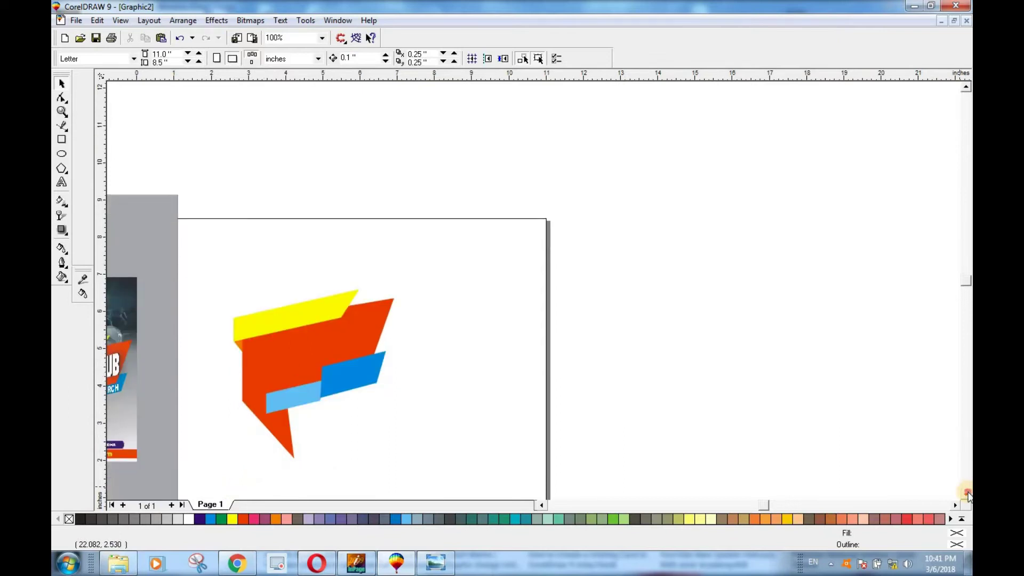
{"action": "left_click", "coordinate": [967, 495]}
{"action": "left_click", "coordinate": [966, 495]}
{"action": "scroll", "coordinate": [214, 224], "scroll_direction": "up", "scroll_amount": 4}
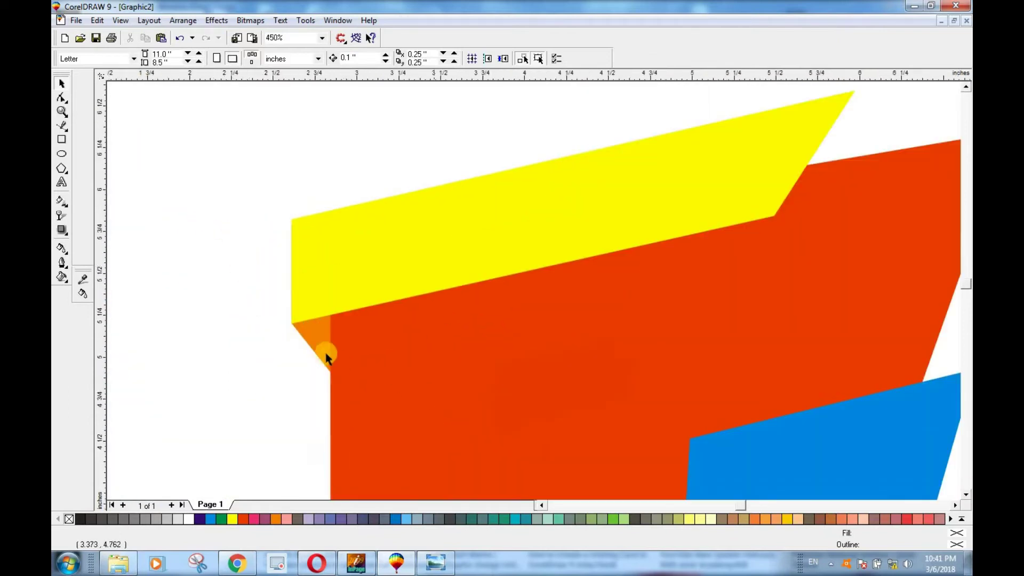
{"action": "left_click", "coordinate": [336, 297]}
{"action": "scroll", "coordinate": [305, 297], "scroll_direction": "up", "scroll_amount": 2}
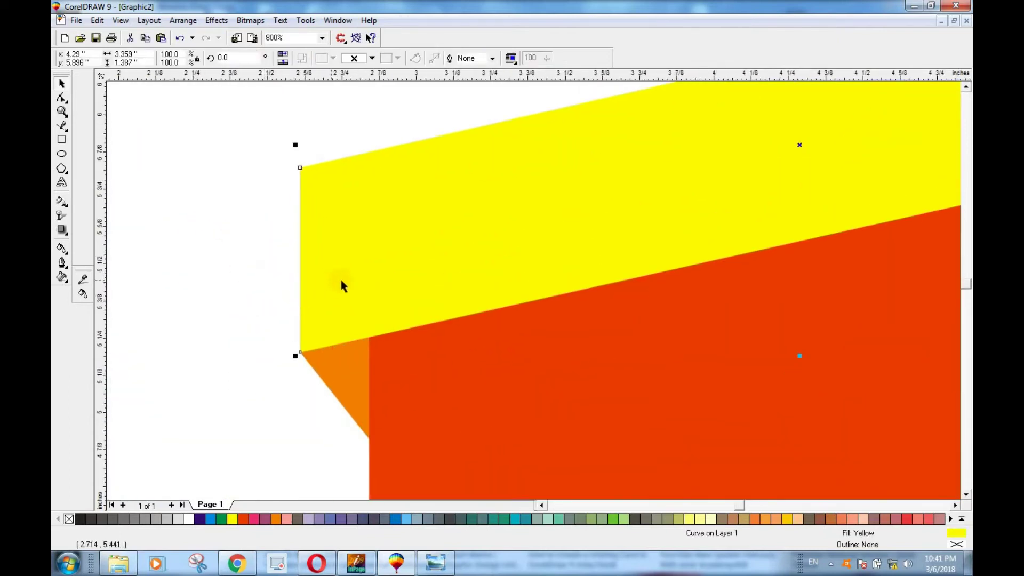
{"action": "left_click_drag", "start_coordinate": [341, 283], "coordinate": [346, 281]}
{"action": "left_click", "coordinate": [232, 305]}
{"action": "scroll", "coordinate": [314, 391], "scroll_direction": "down", "scroll_amount": 2}
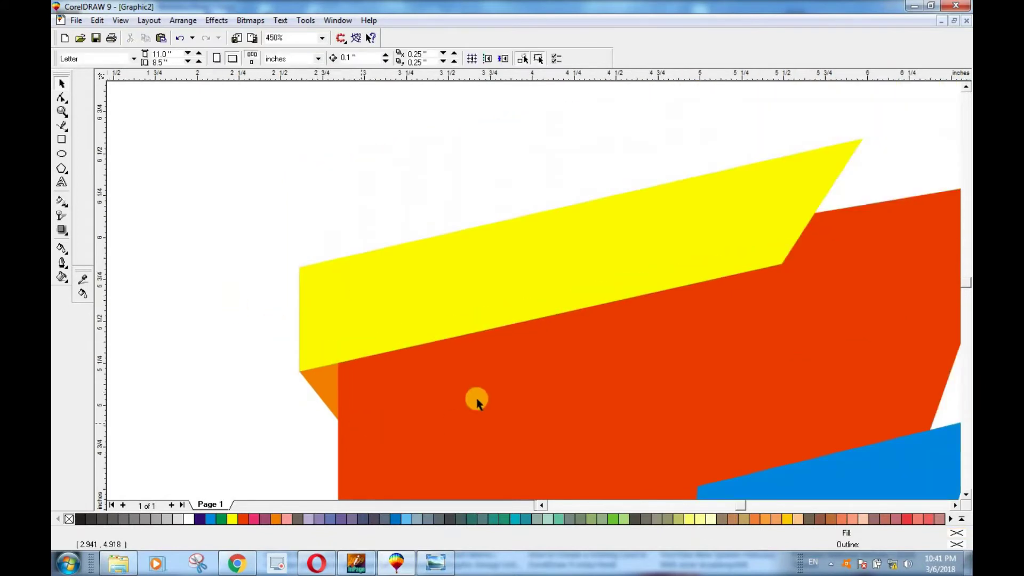
{"action": "left_click", "coordinate": [453, 311]}
{"action": "key", "text": "F11"}
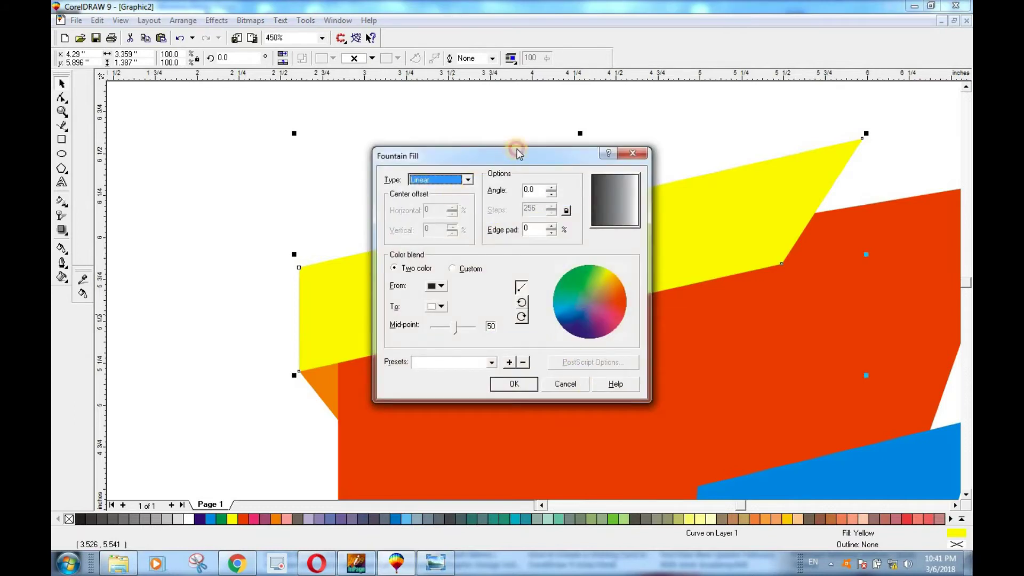
Step: Fill the banner strip with a custom fountain fill from red-orange to yellow
{"action": "left_click_drag", "start_coordinate": [516, 149], "coordinate": [530, 128]}
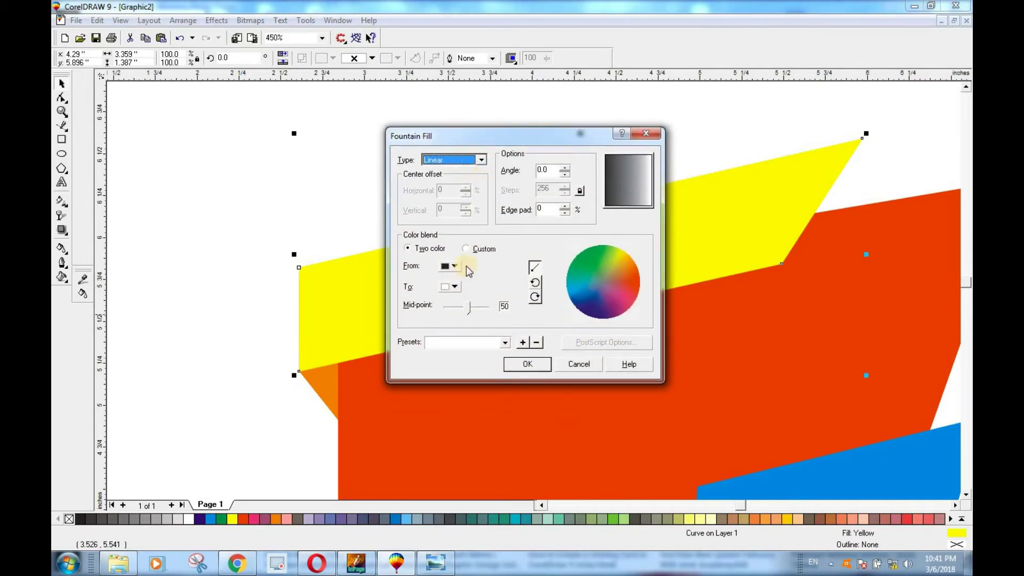
{"action": "left_click", "coordinate": [482, 251]}
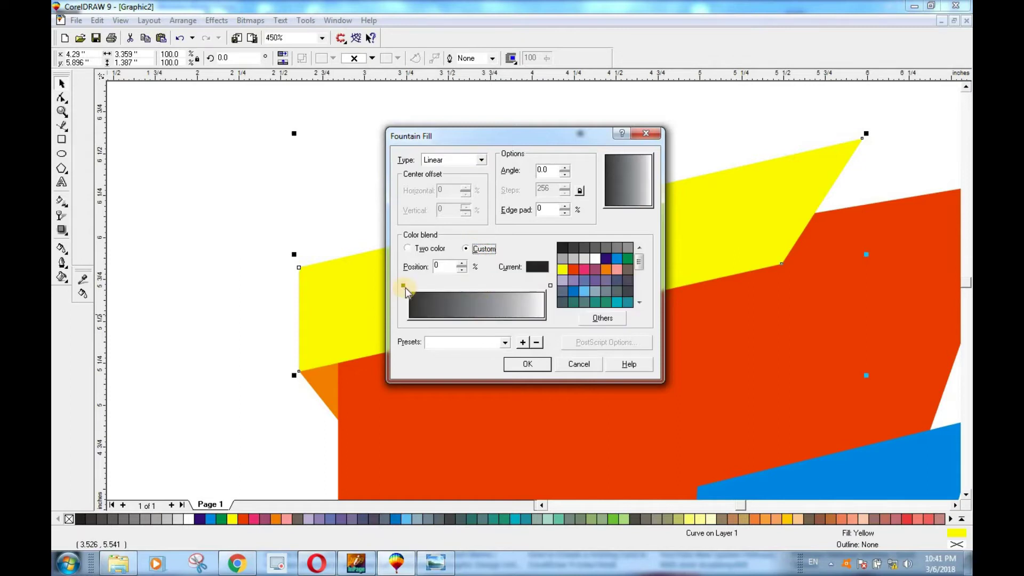
{"action": "left_click", "coordinate": [402, 284]}
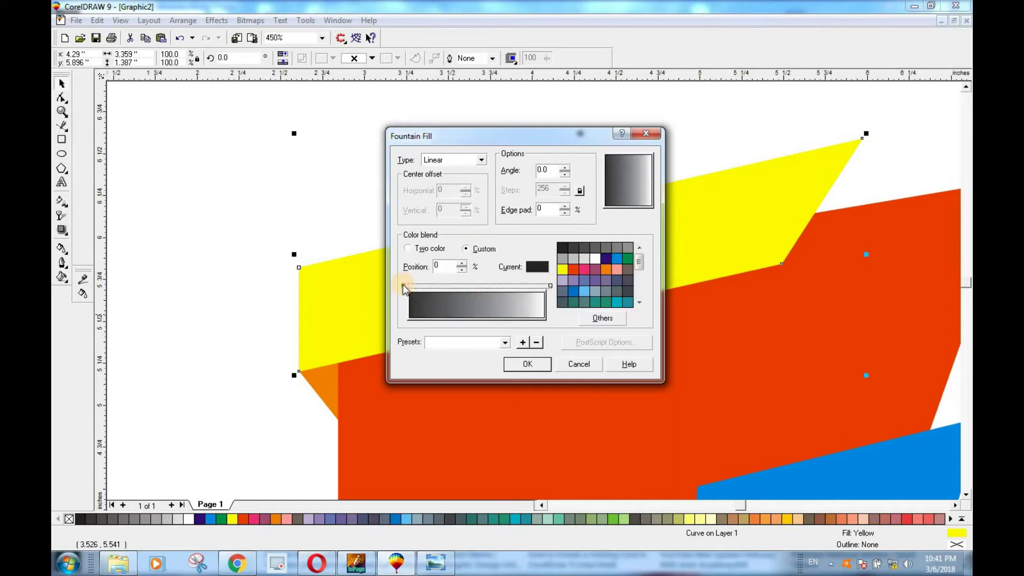
{"action": "left_click", "coordinate": [574, 270]}
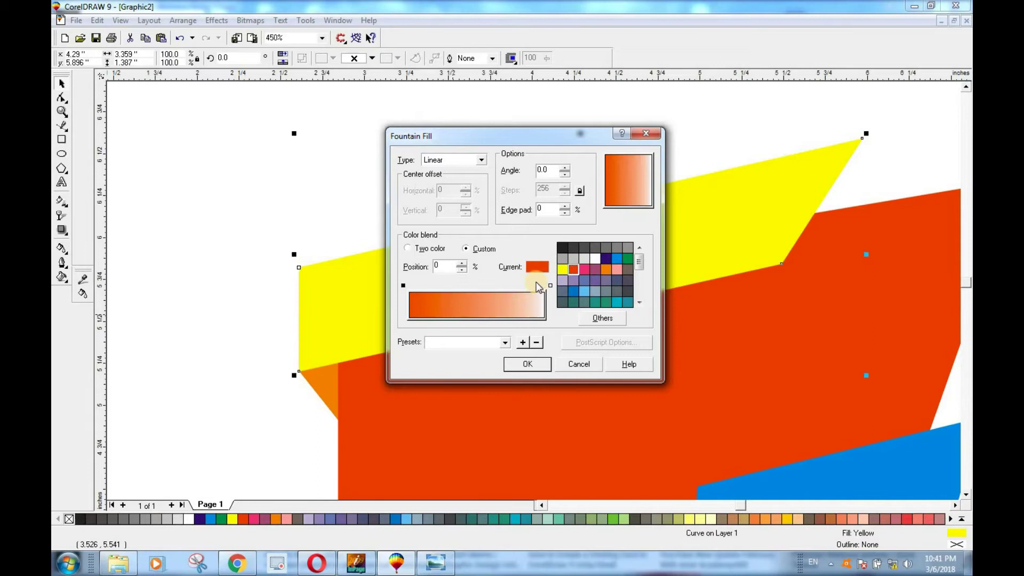
{"action": "left_click", "coordinate": [549, 285]}
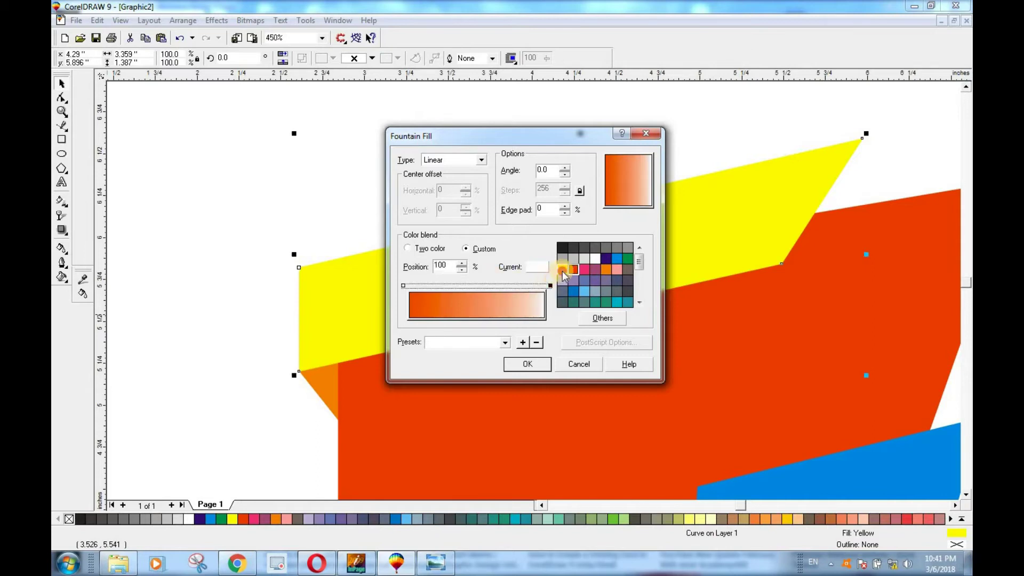
{"action": "left_click", "coordinate": [562, 269]}
{"action": "left_click", "coordinate": [529, 366]}
{"action": "left_click", "coordinate": [220, 335]}
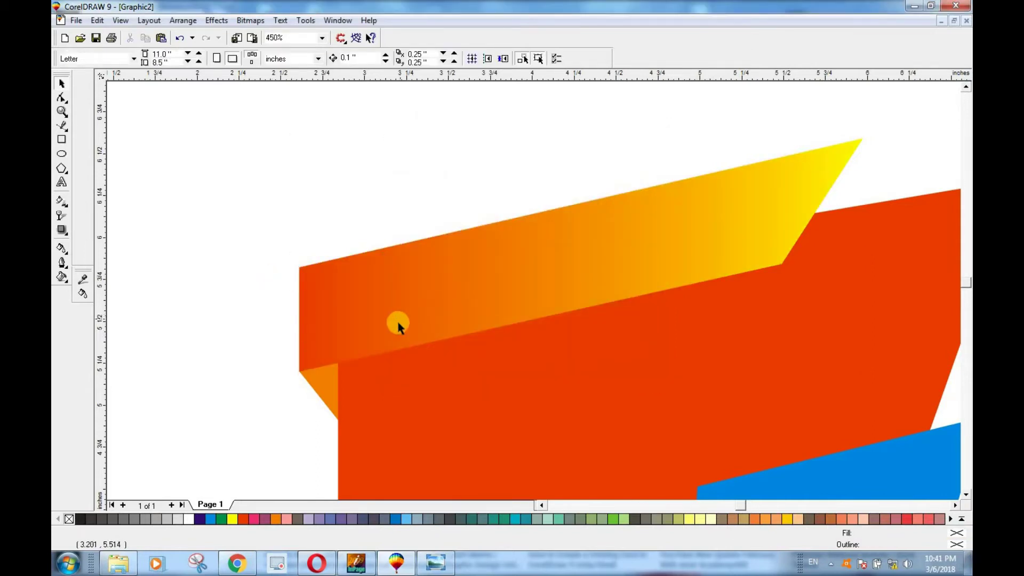
Step: Try extra white (16%) and yellow (53%) gradient stops, then undo that multi-stop fill
{"action": "left_click", "coordinate": [400, 297]}
{"action": "key", "text": "F11"}
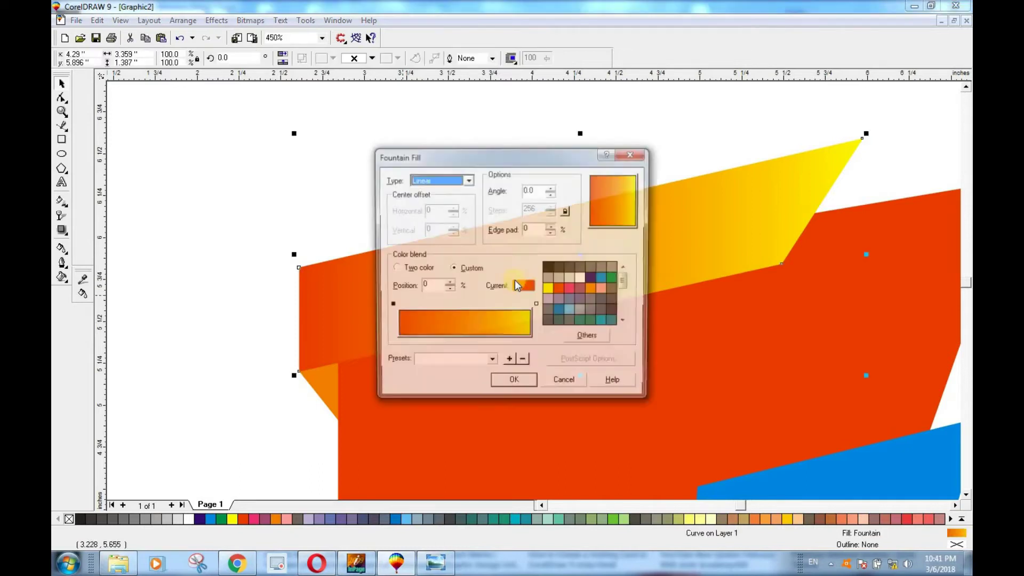
{"action": "double_click", "coordinate": [442, 311]}
{"action": "left_click_drag", "start_coordinate": [440, 306], "coordinate": [417, 306]}
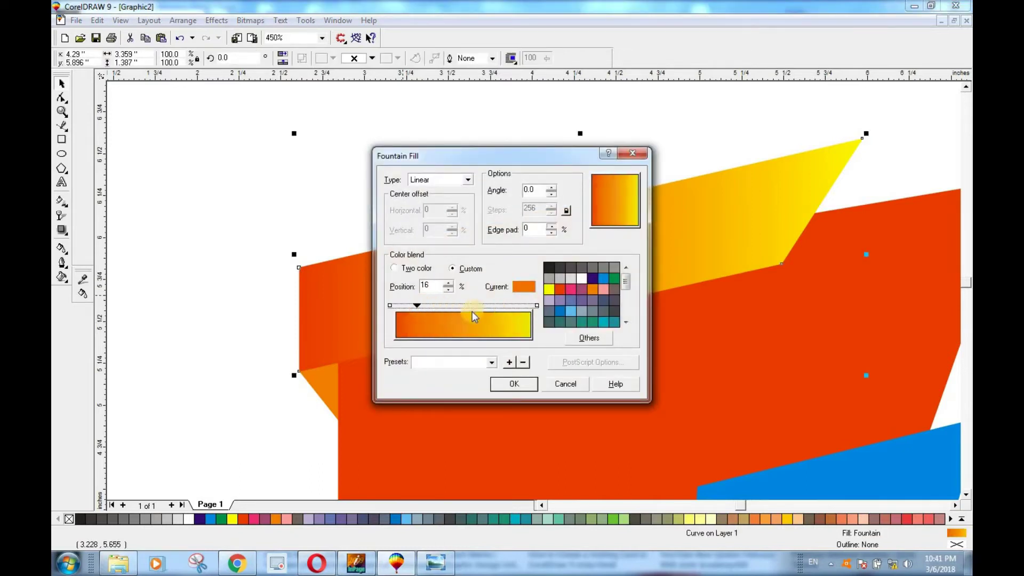
{"action": "left_click", "coordinate": [581, 278]}
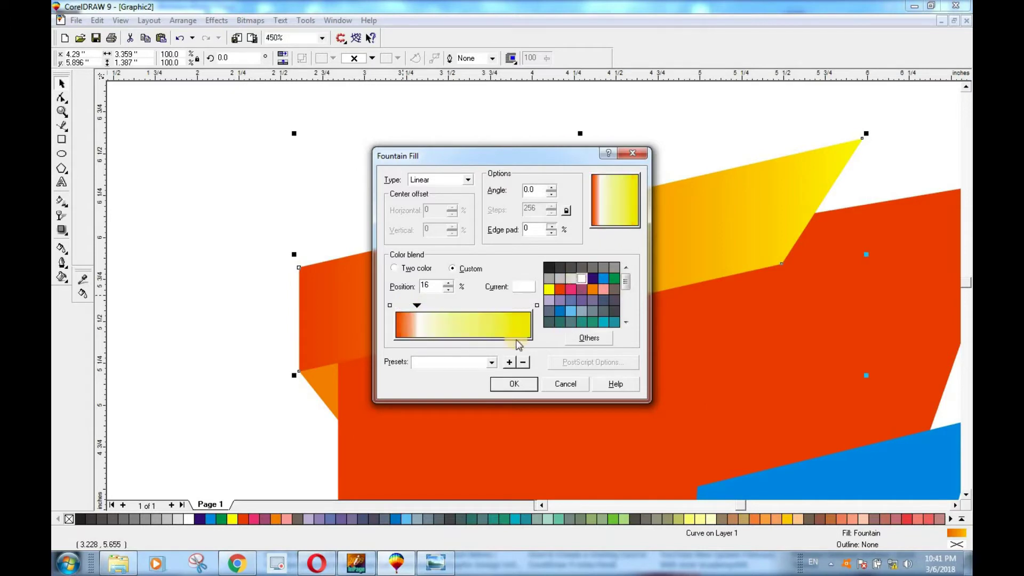
{"action": "left_click", "coordinate": [420, 304]}
{"action": "double_click", "coordinate": [468, 309]}
{"action": "left_click", "coordinate": [552, 291]}
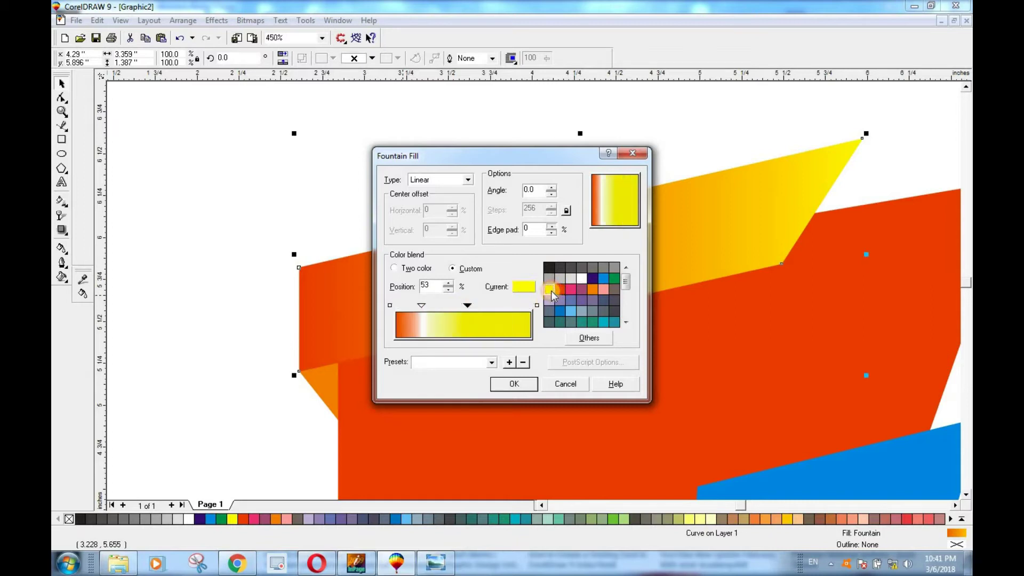
{"action": "left_click", "coordinate": [514, 384]}
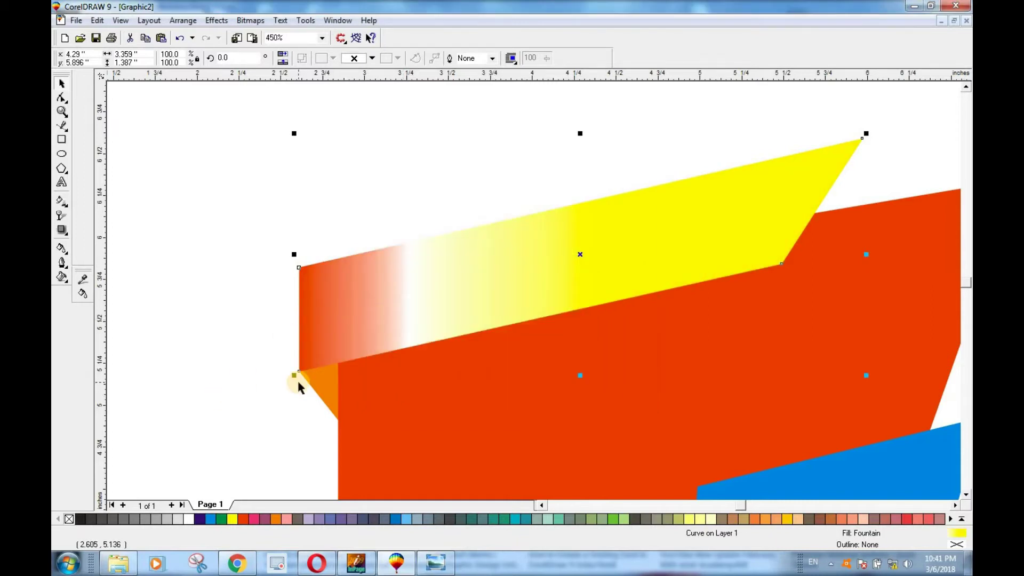
{"action": "key", "text": "ctrl+z"}
{"action": "key", "text": "F3"}
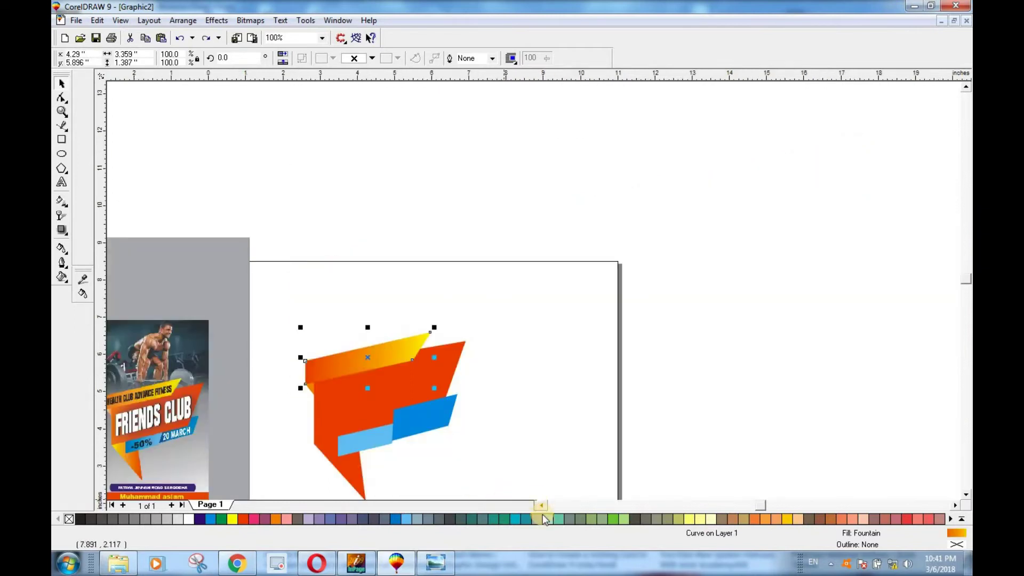
Step: Zoom to 200% with the reference poster and logo visible, and reopen Fountain Fill for the banner
{"action": "left_click", "coordinate": [540, 505]}
{"action": "left_click", "coordinate": [963, 493]}
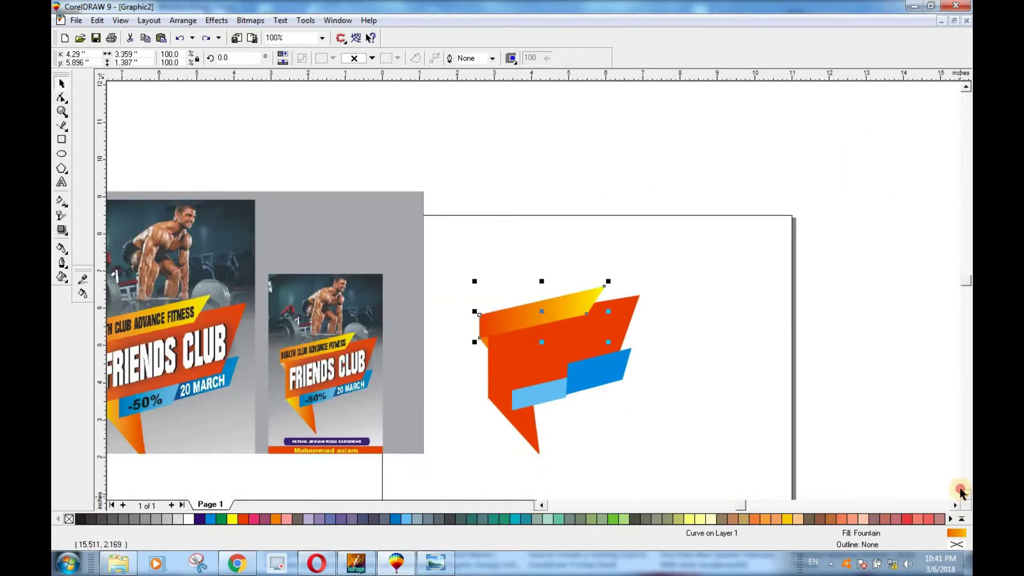
{"action": "left_click", "coordinate": [962, 491]}
{"action": "scroll", "coordinate": [426, 300], "scroll_direction": "up", "scroll_amount": 1}
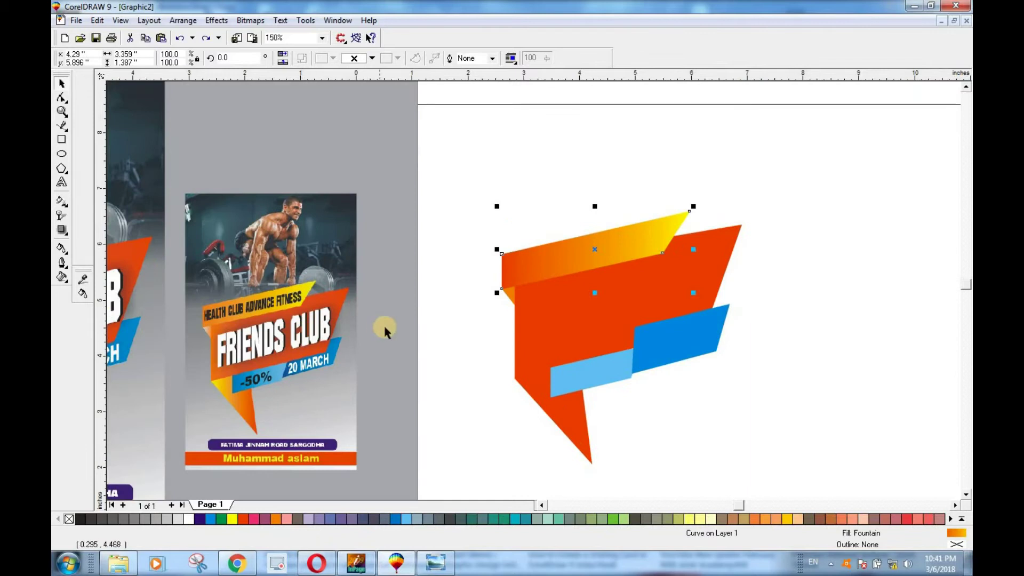
{"action": "scroll", "coordinate": [384, 329], "scroll_direction": "up", "scroll_amount": 1}
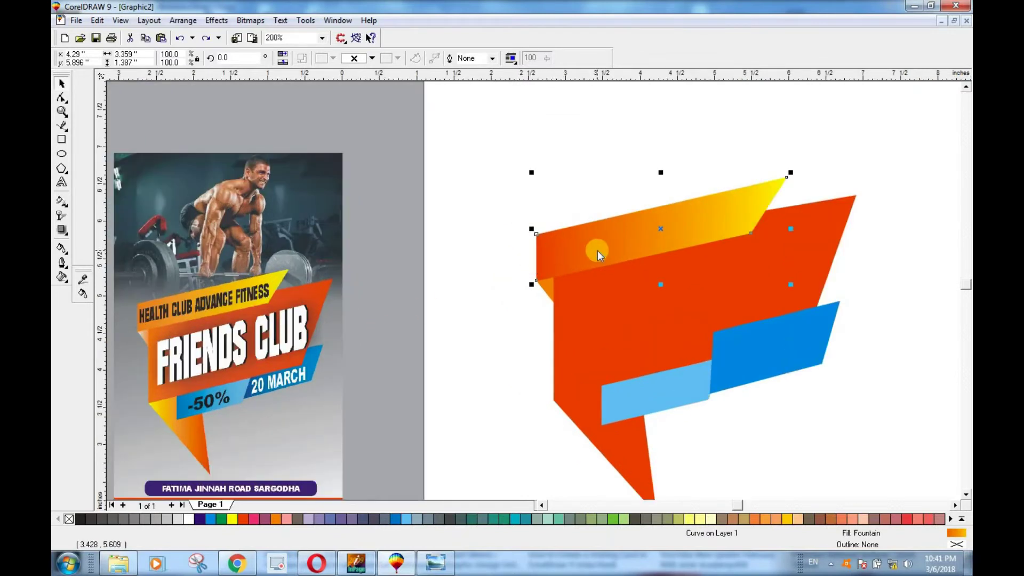
{"action": "key", "text": "F11"}
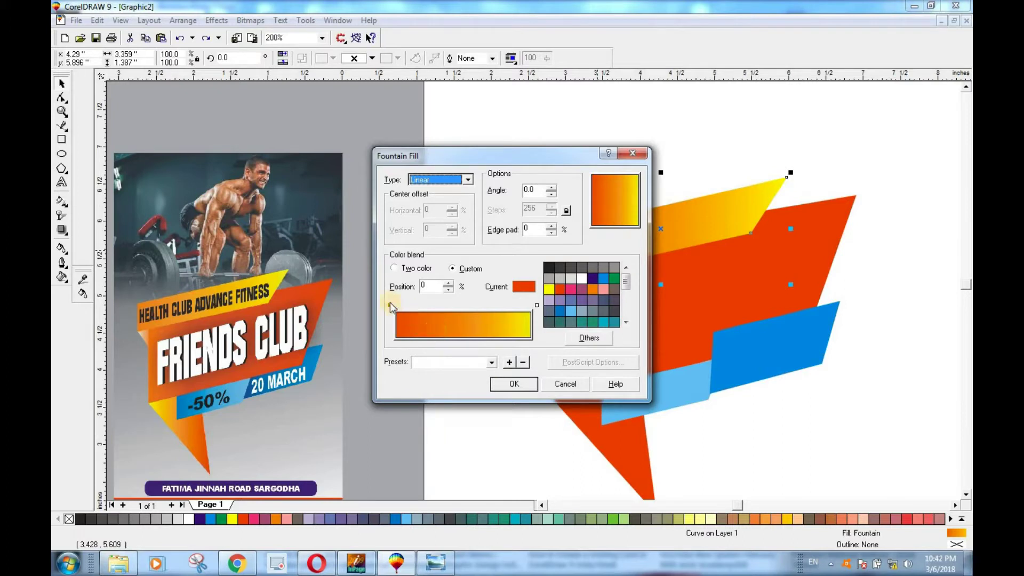
Step: Change the banner gradient's start colour to orange and reapply it
{"action": "left_click", "coordinate": [593, 289]}
{"action": "left_click", "coordinate": [514, 384]}
{"action": "left_click", "coordinate": [722, 412]}
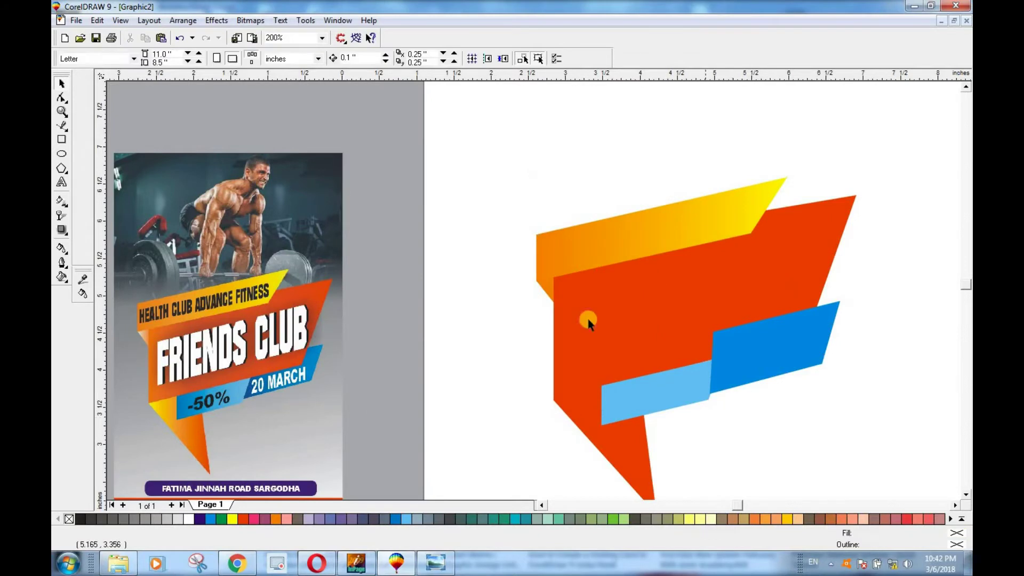
Step: Give the small left fold a custom white-to-orange-red fountain fill
{"action": "left_click", "coordinate": [548, 291]}
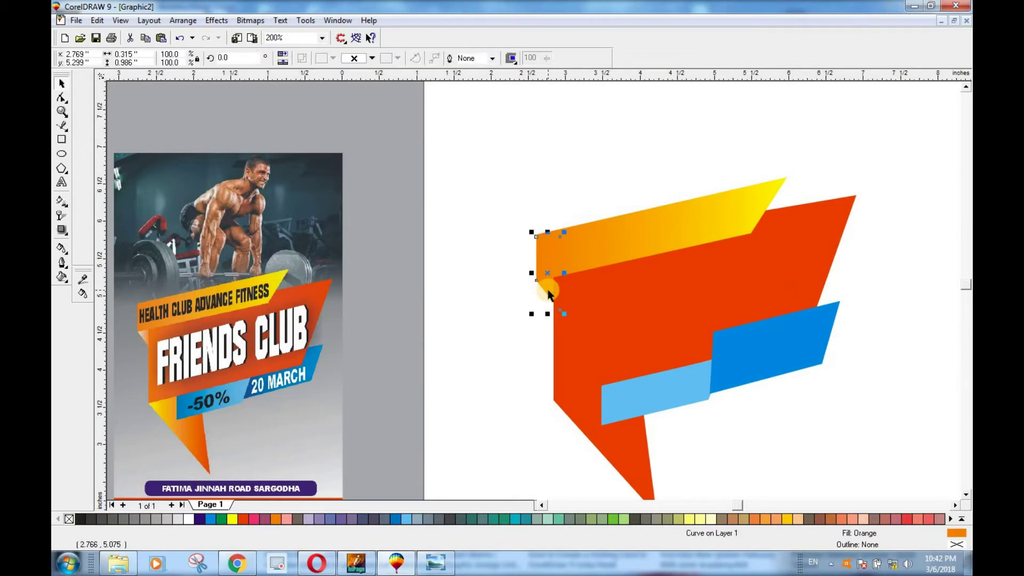
{"action": "key", "text": "F11"}
{"action": "left_click_drag", "start_coordinate": [491, 155], "coordinate": [694, 148]}
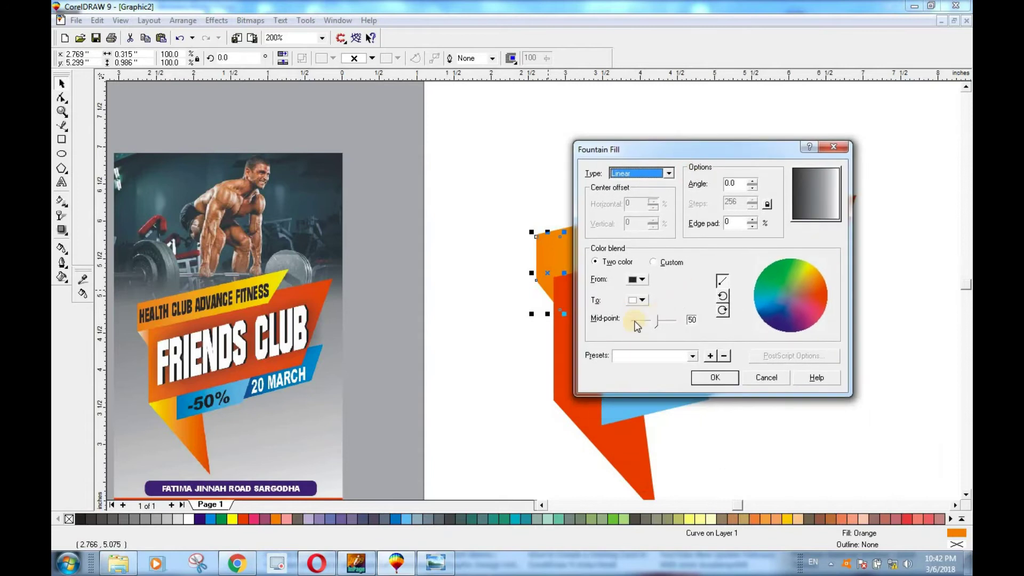
{"action": "left_click", "coordinate": [654, 262]}
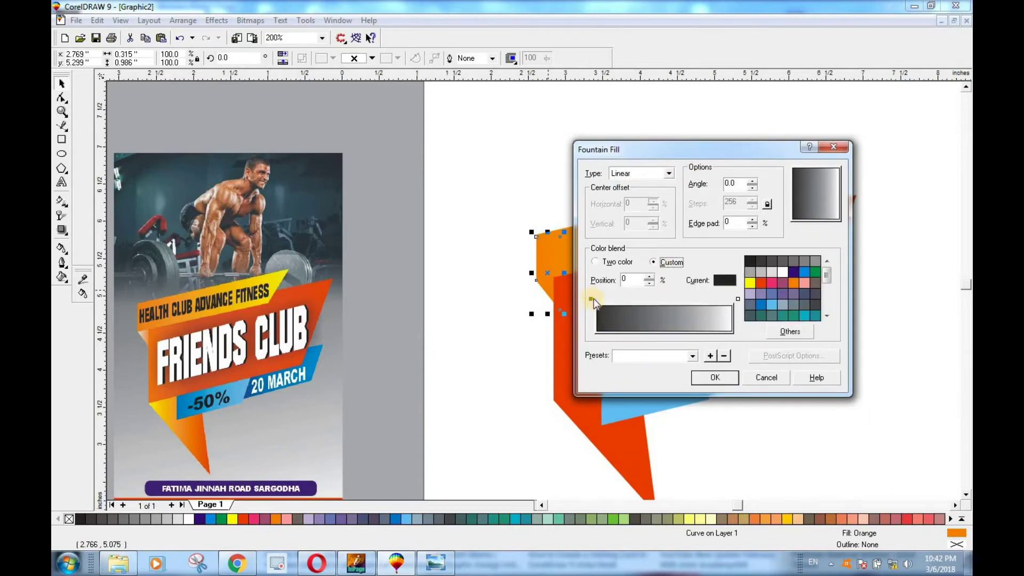
{"action": "left_click", "coordinate": [591, 299]}
{"action": "left_click", "coordinate": [782, 271]}
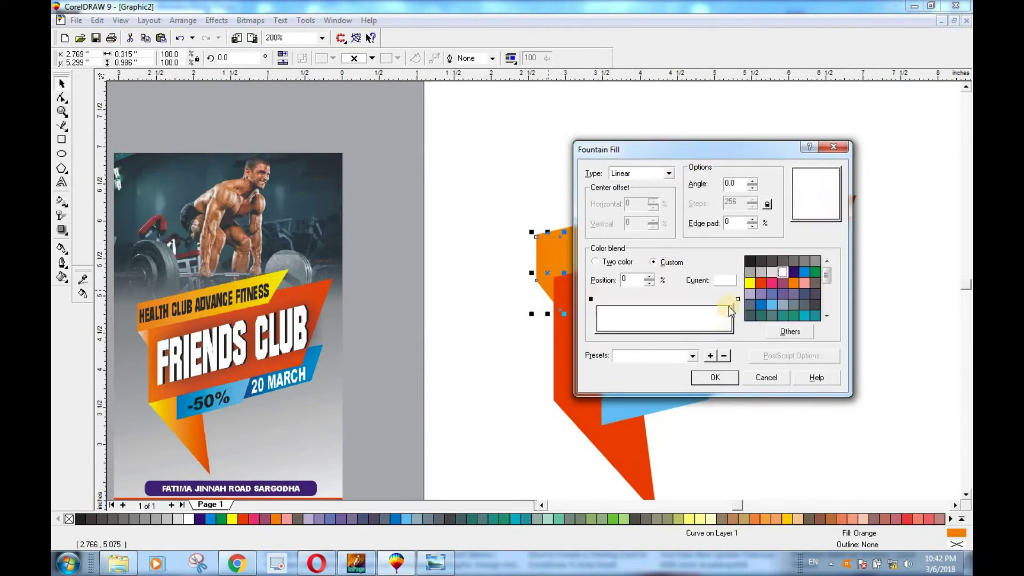
{"action": "left_click", "coordinate": [737, 300]}
{"action": "left_click", "coordinate": [760, 283]}
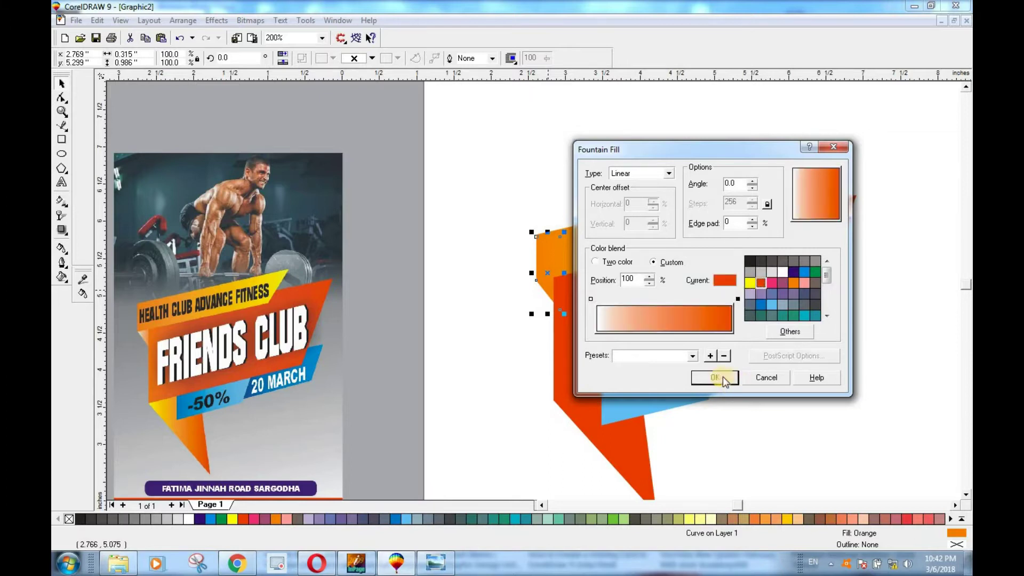
{"action": "left_click", "coordinate": [722, 376]}
{"action": "left_click", "coordinate": [491, 383]}
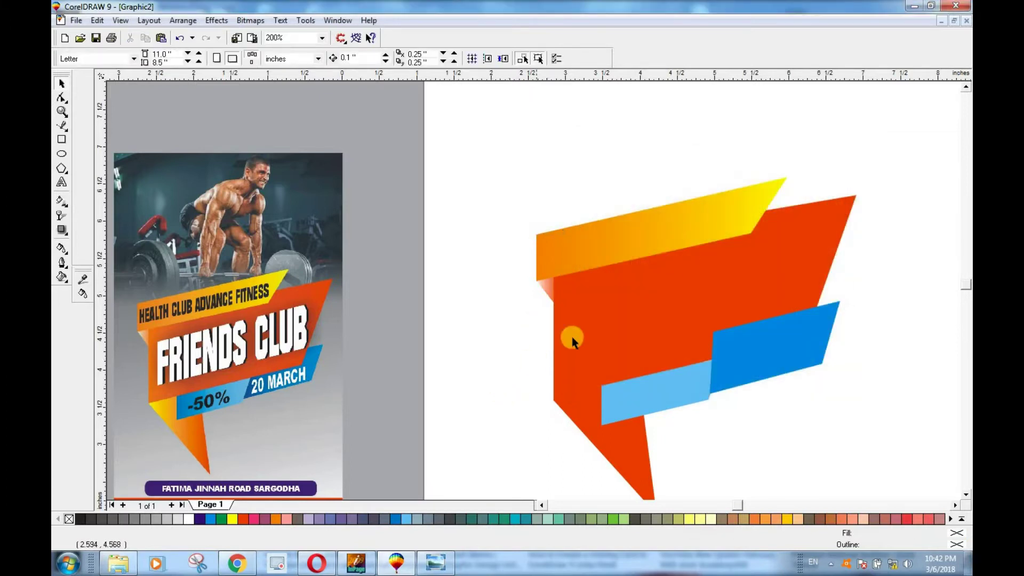
Step: Fill the large red panel with a custom orange to red-orange fountain fill
{"action": "left_click", "coordinate": [671, 287]}
{"action": "key", "text": "F11"}
{"action": "left_click_drag", "start_coordinate": [513, 145], "coordinate": [471, 85]}
{"action": "left_click", "coordinate": [389, 203]}
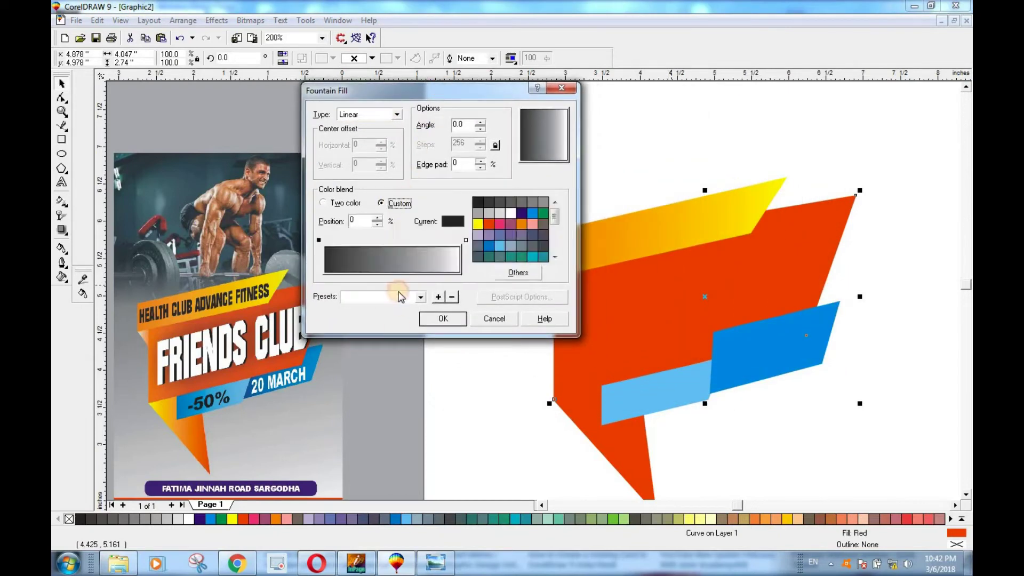
{"action": "left_click", "coordinate": [466, 240]}
{"action": "left_click", "coordinate": [488, 226]}
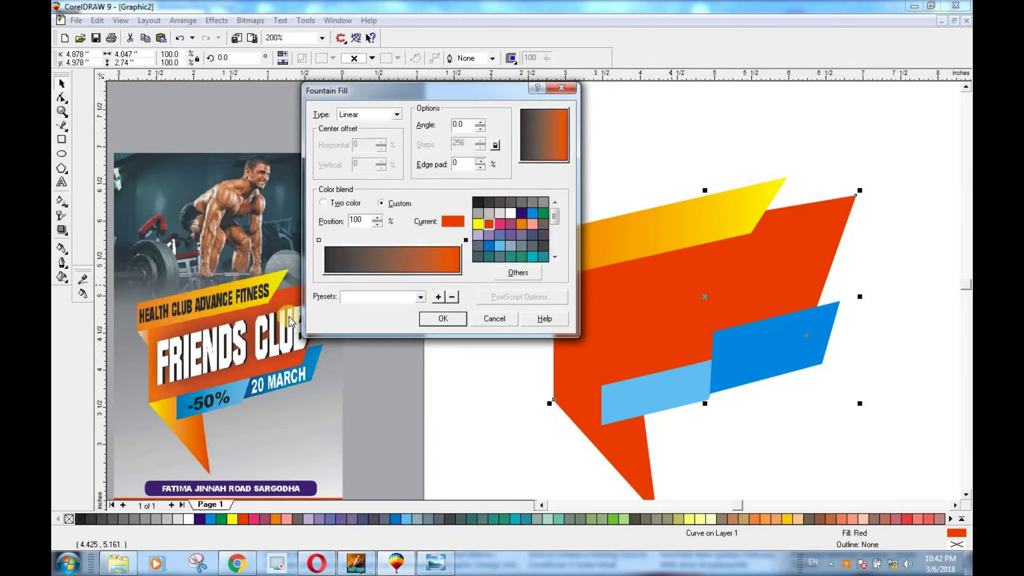
{"action": "left_click", "coordinate": [318, 241]}
{"action": "left_click", "coordinate": [522, 224]}
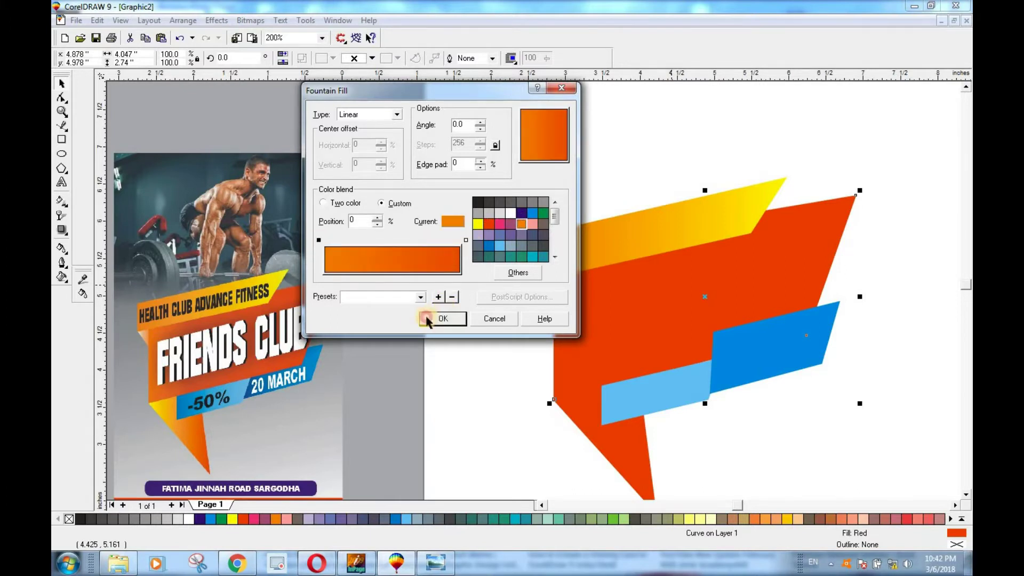
{"action": "left_click", "coordinate": [428, 319]}
Step: Send the red lower piece behind the orange panel and nudge the panel into alignment
{"action": "left_click", "coordinate": [617, 426]}
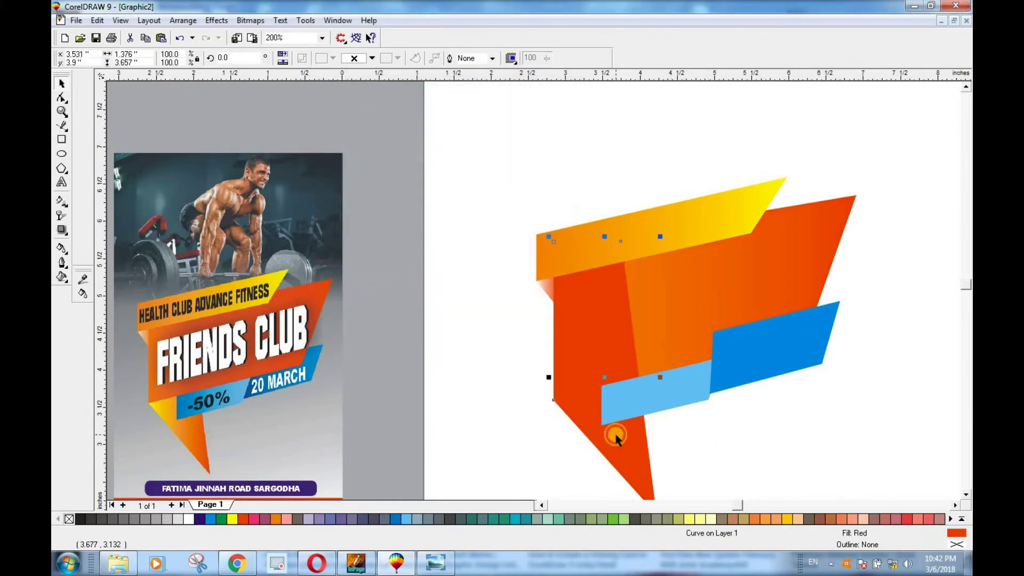
{"action": "key", "text": "shift+Page_Down"}
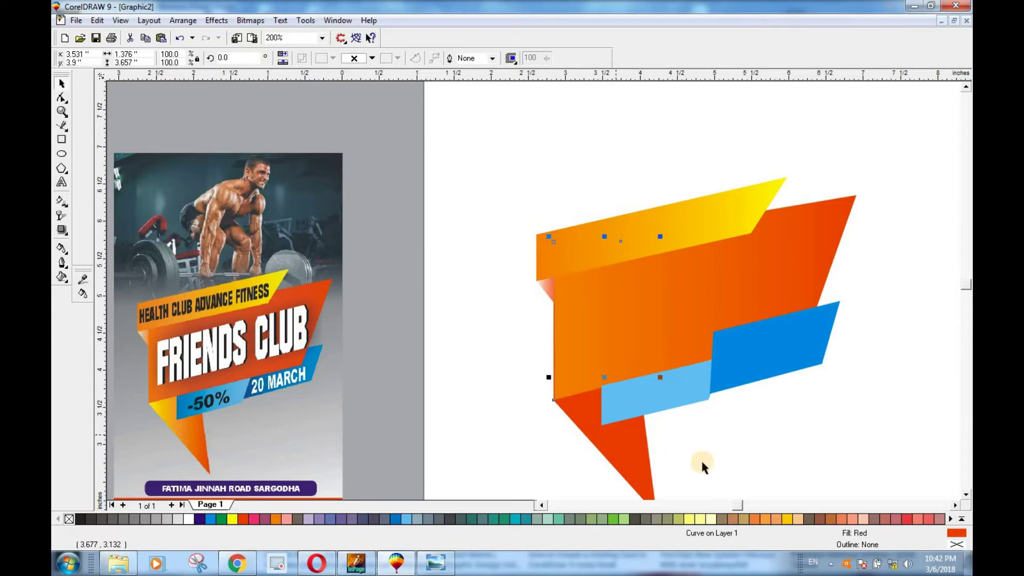
{"action": "left_click", "coordinate": [715, 457]}
{"action": "scroll", "coordinate": [573, 365], "scroll_direction": "up", "scroll_amount": 3}
{"action": "left_click", "coordinate": [594, 399]}
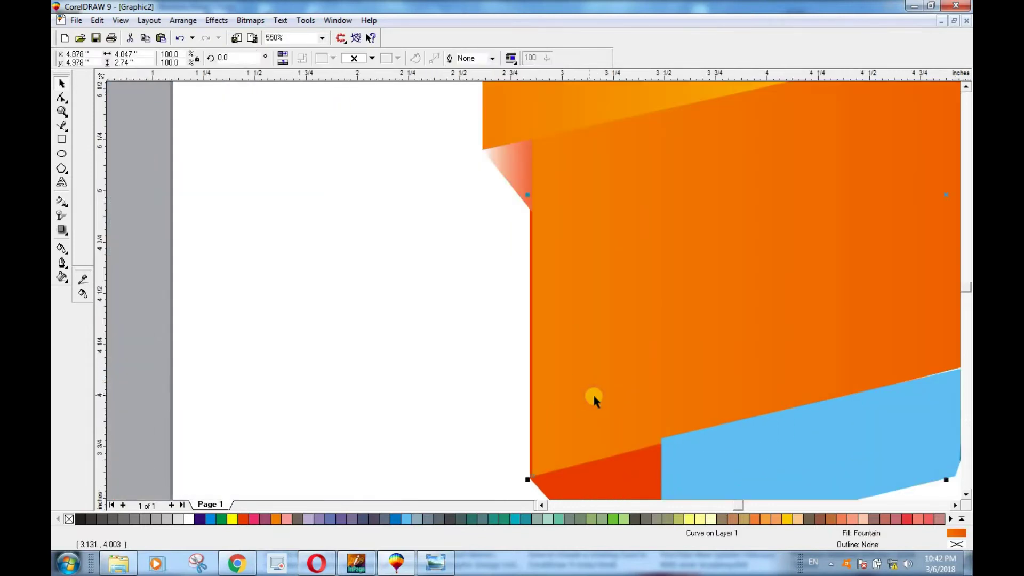
{"action": "left_click_drag", "start_coordinate": [597, 398], "coordinate": [595, 400]}
{"action": "scroll", "coordinate": [594, 400], "scroll_direction": "down", "scroll_amount": 3}
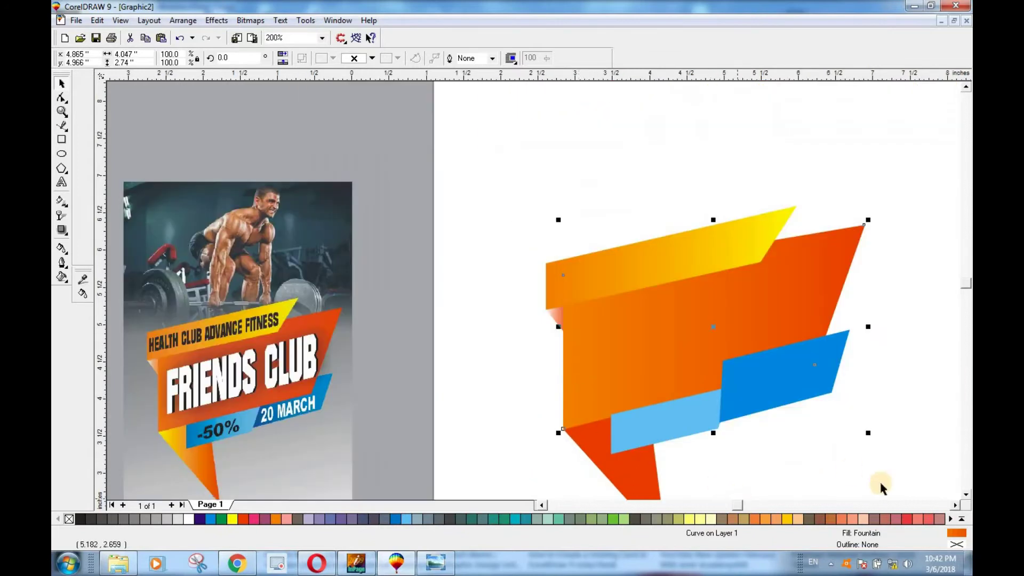
{"action": "left_click", "coordinate": [967, 495]}
{"action": "left_click", "coordinate": [967, 495]}
{"action": "key", "text": "Escape"}
{"action": "scroll", "coordinate": [613, 316], "scroll_direction": "up", "scroll_amount": 1}
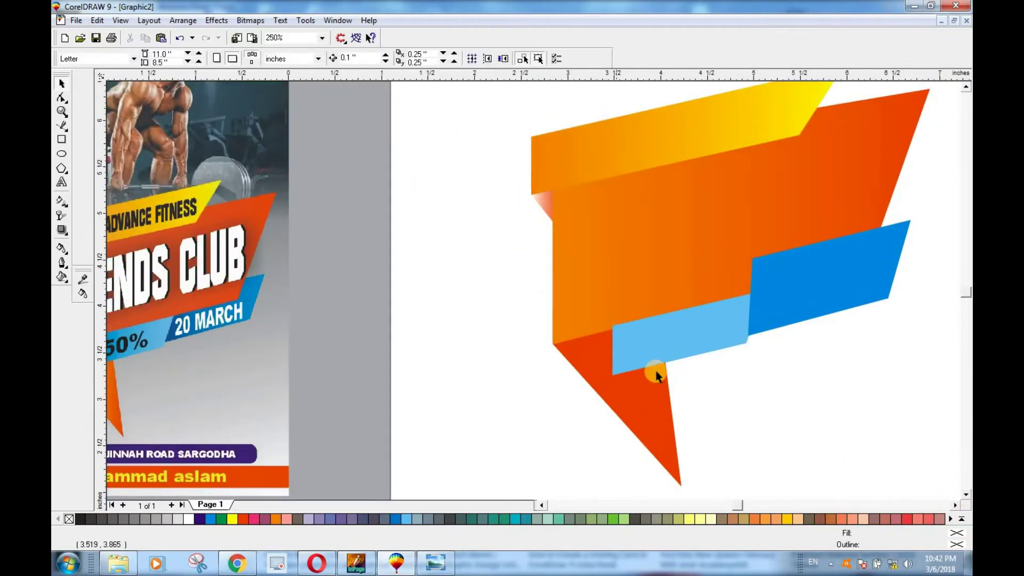
{"action": "scroll", "coordinate": [658, 417], "scroll_direction": "down", "scroll_amount": 1}
{"action": "left_click", "coordinate": [652, 429]}
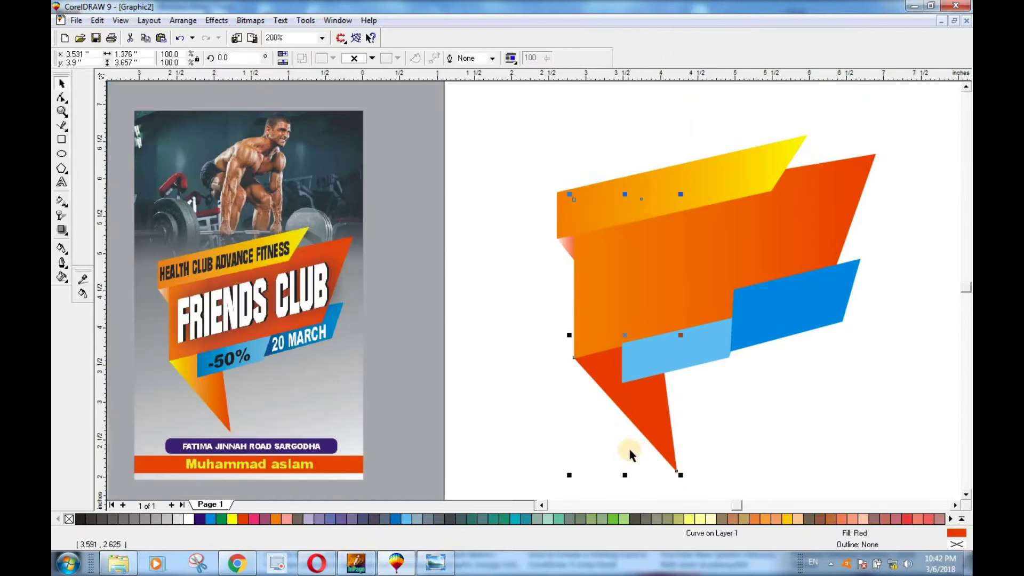
Step: Fill the red tail triangle with a custom yellow-to-orange fountain fill
{"action": "key", "text": "F11"}
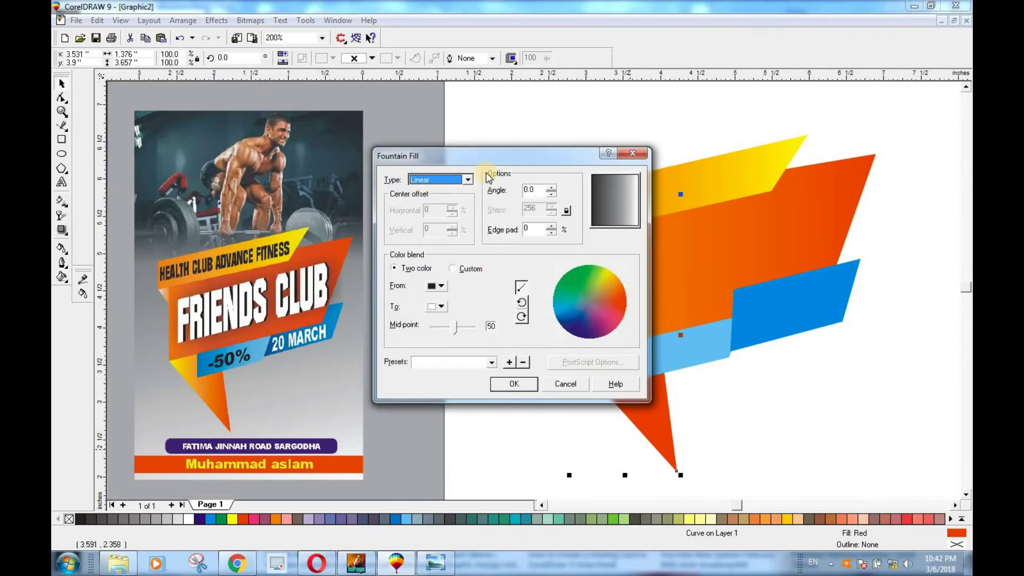
{"action": "left_click_drag", "start_coordinate": [533, 142], "coordinate": [460, 91]}
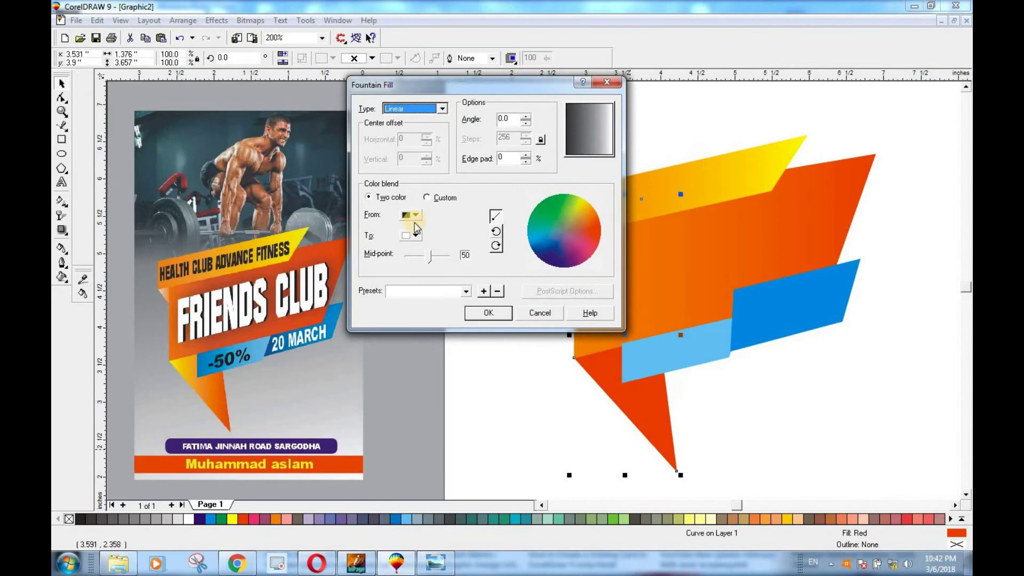
{"action": "left_click", "coordinate": [427, 197]}
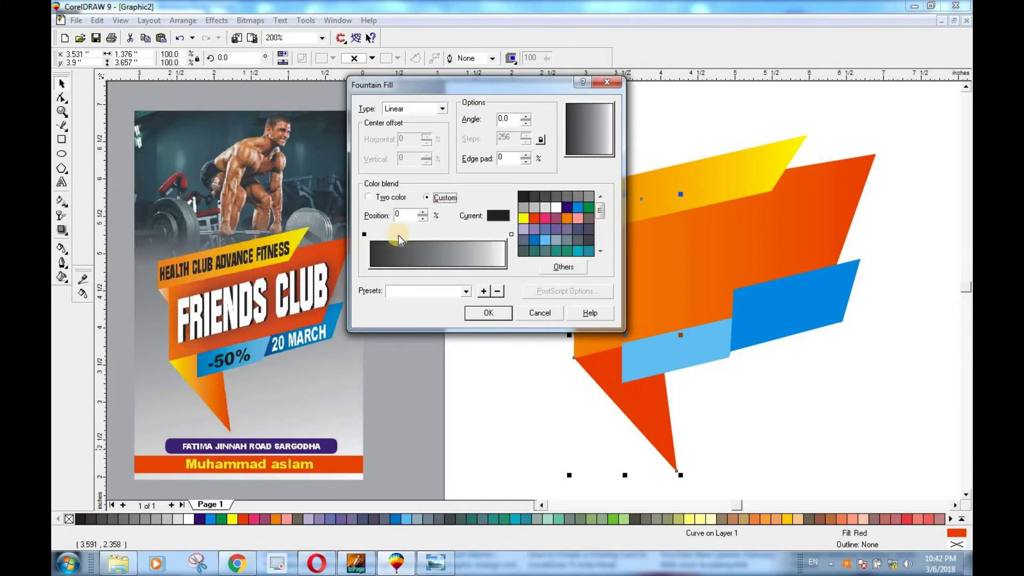
{"action": "left_click", "coordinate": [363, 234]}
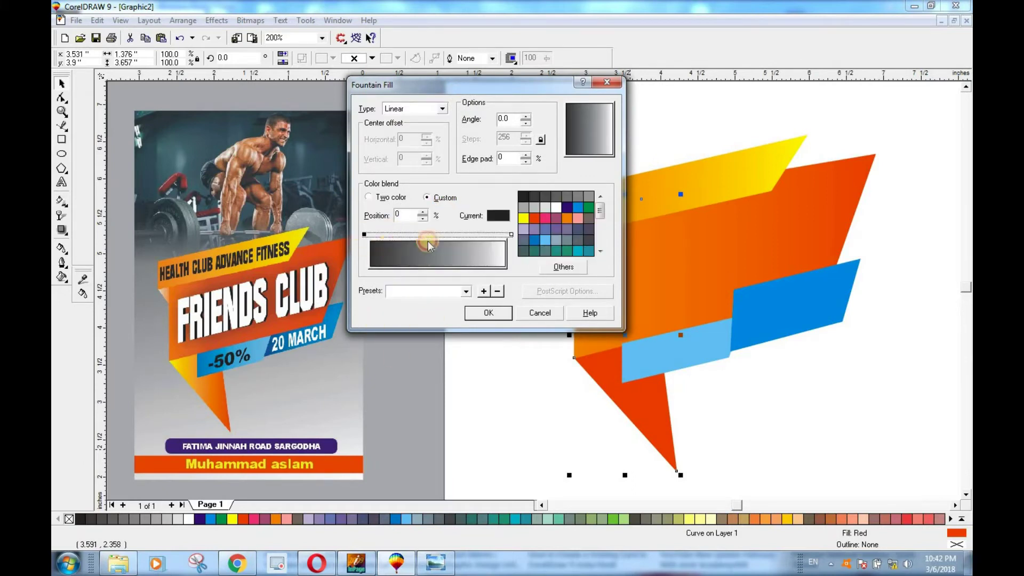
{"action": "left_click", "coordinate": [523, 218]}
{"action": "left_click", "coordinate": [510, 235]}
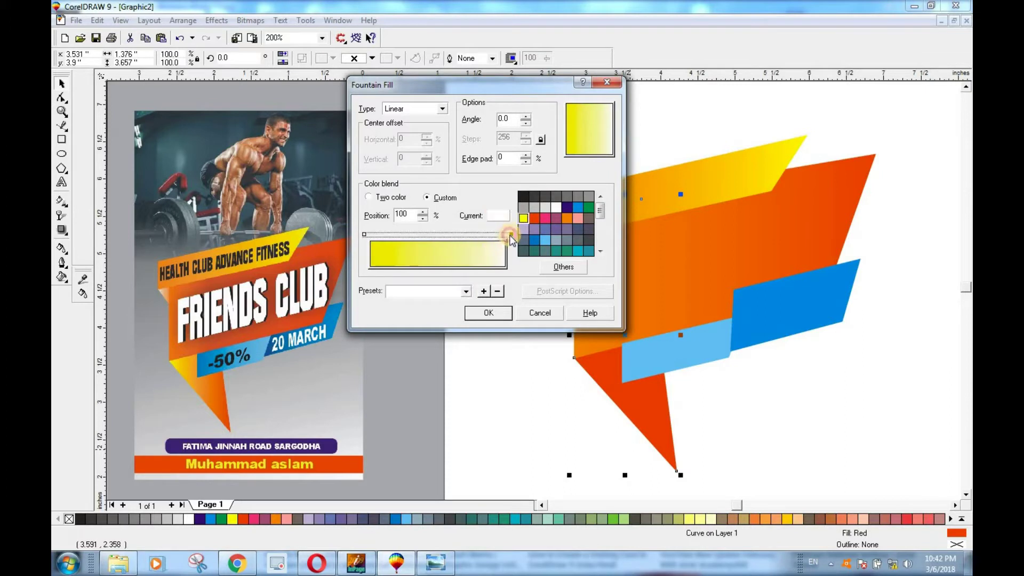
{"action": "left_click", "coordinate": [536, 219]}
{"action": "left_click", "coordinate": [500, 316]}
{"action": "left_click", "coordinate": [722, 393]}
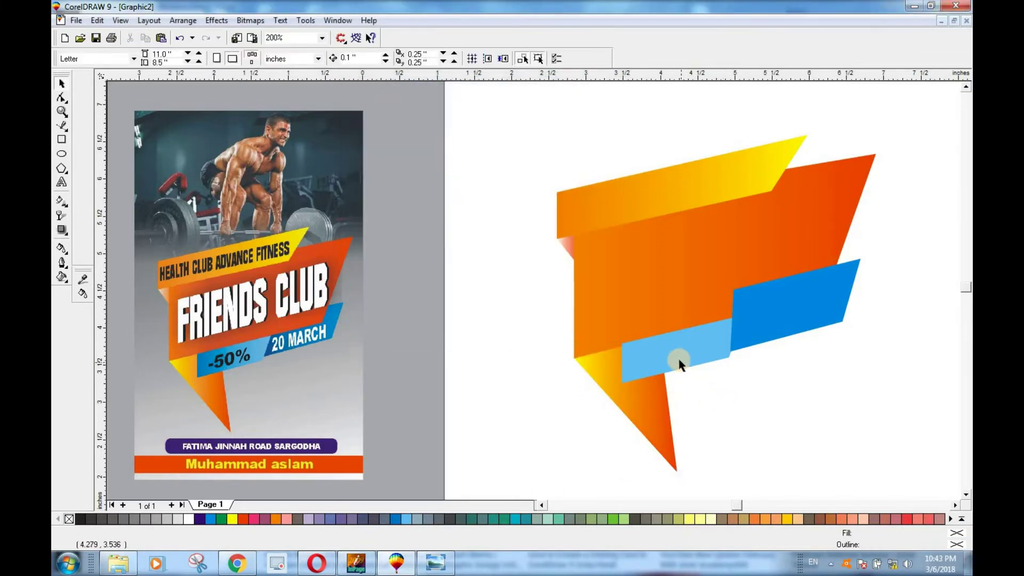
{"action": "left_click", "coordinate": [679, 366]}
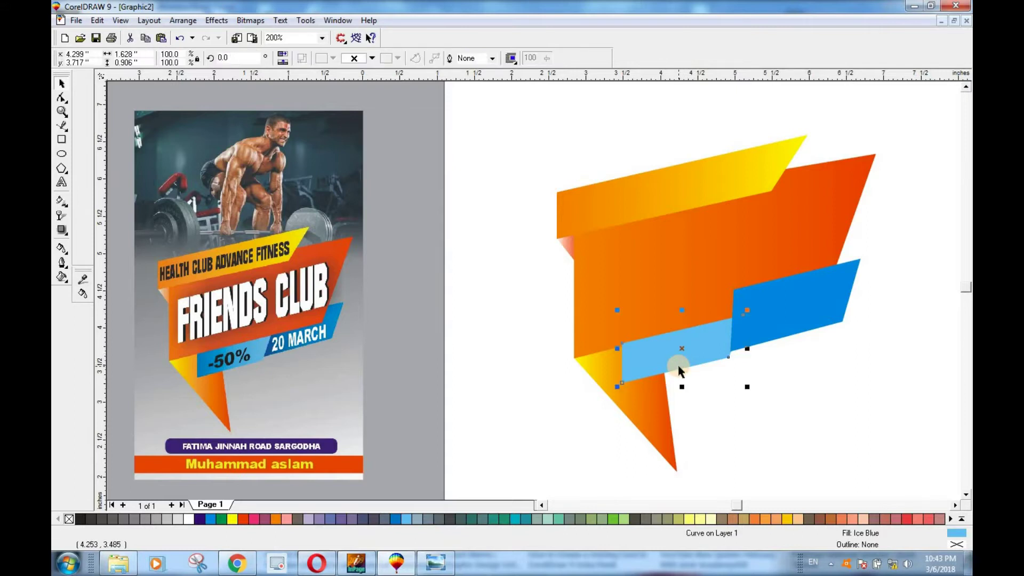
Step: Fill the light-blue strip with a custom two-blue fountain fill
{"action": "key", "text": "F11"}
{"action": "left_click_drag", "start_coordinate": [534, 140], "coordinate": [496, 95]}
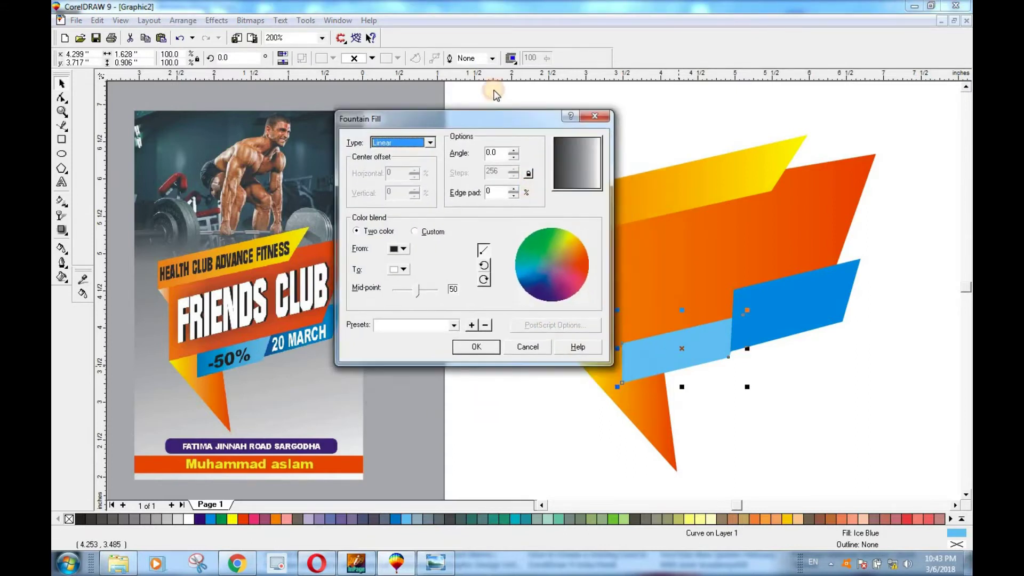
{"action": "left_click", "coordinate": [409, 190]}
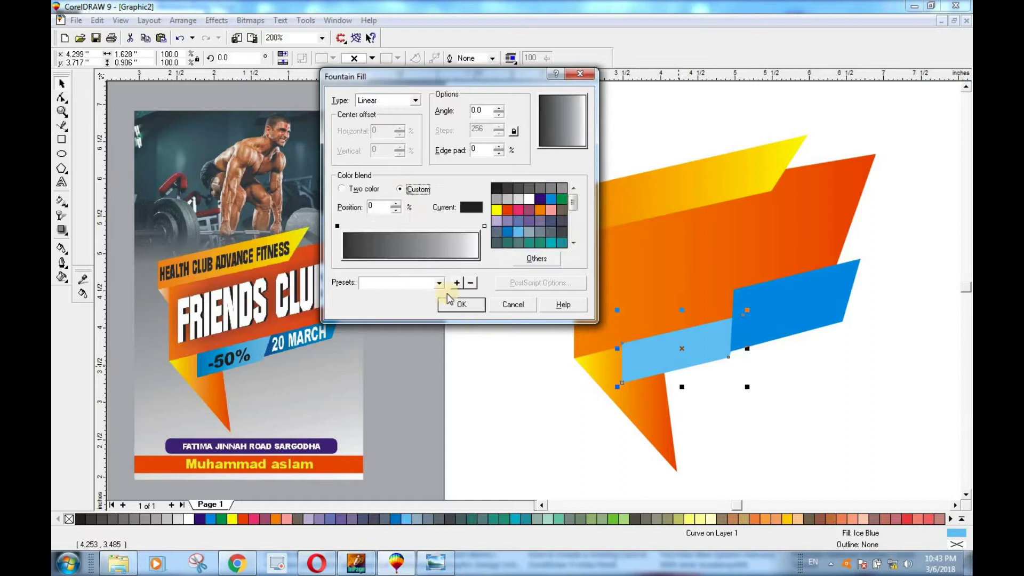
{"action": "left_click", "coordinate": [337, 226]}
{"action": "left_click", "coordinate": [553, 234]}
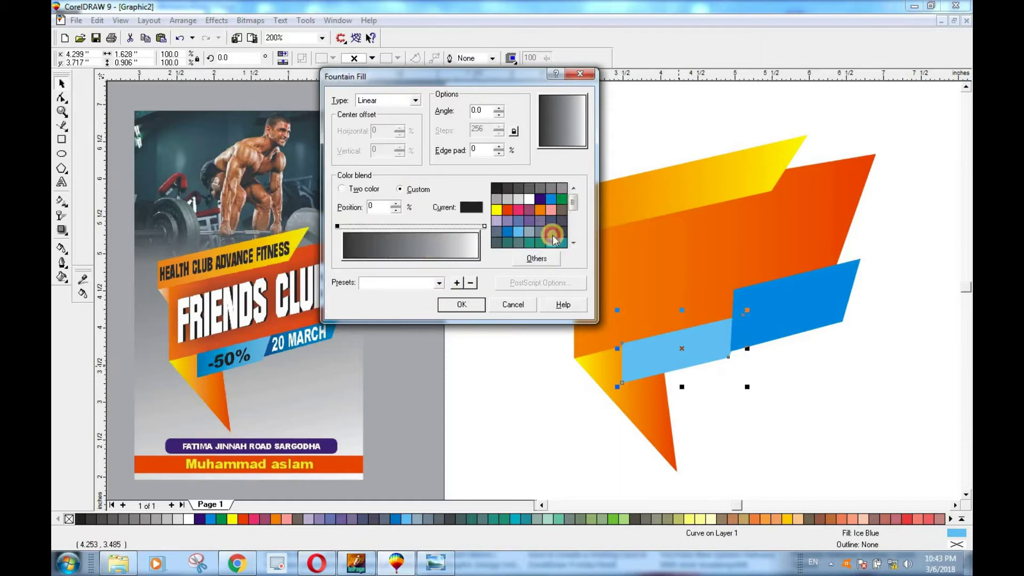
{"action": "left_click", "coordinate": [550, 199]}
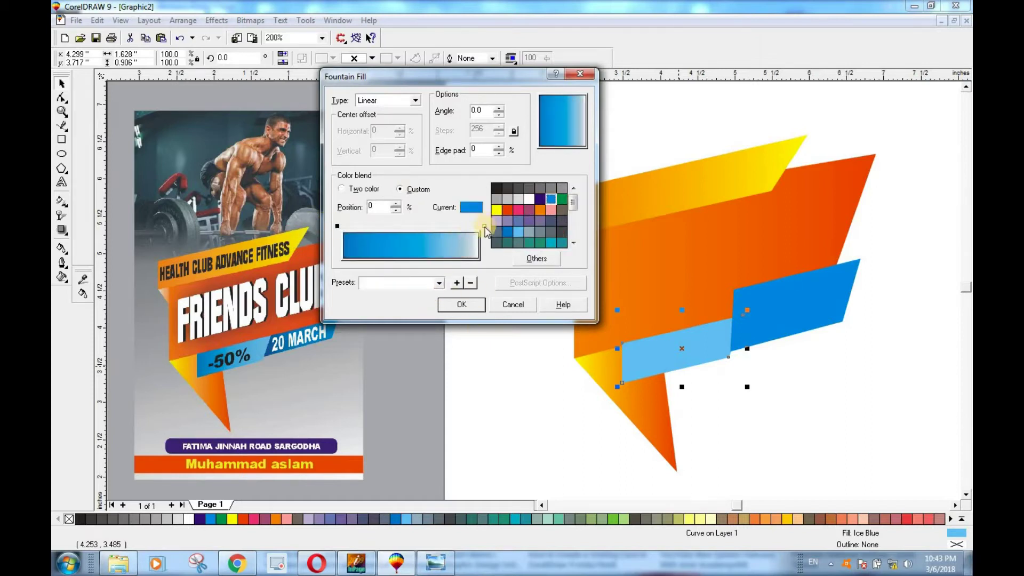
{"action": "left_click", "coordinate": [484, 226]}
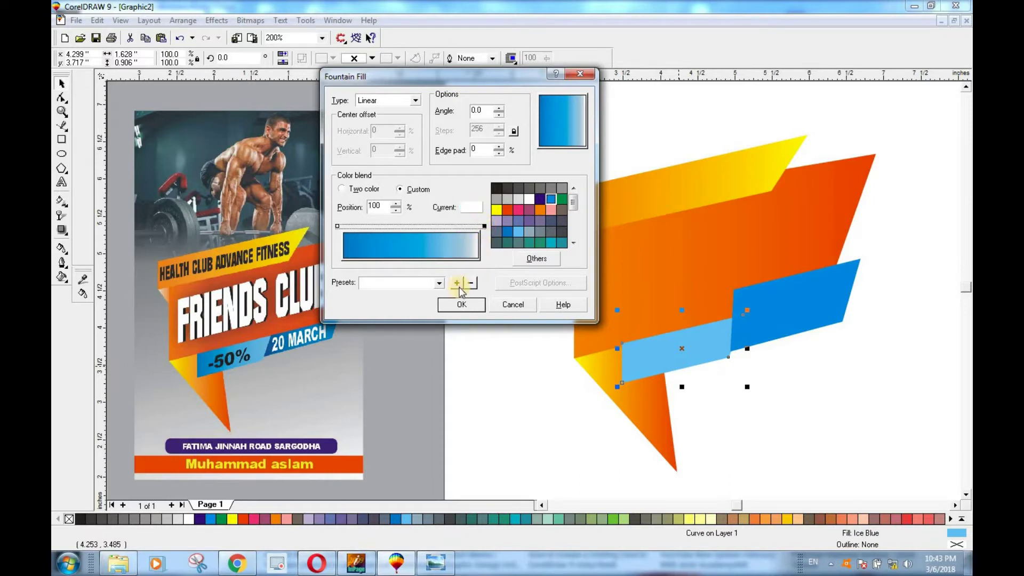
{"action": "left_click", "coordinate": [517, 235]}
{"action": "left_click", "coordinate": [462, 304]}
{"action": "left_click", "coordinate": [692, 356]}
Step: Fill the dark-blue parallelogram with a dark indigo to blue fountain fill
{"action": "left_click", "coordinate": [765, 299]}
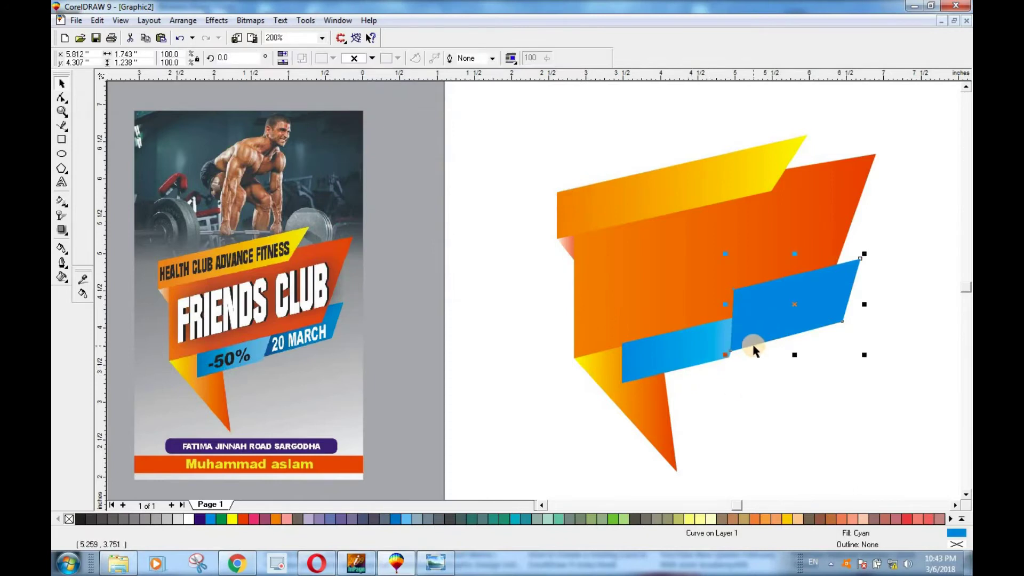
{"action": "key", "text": "F11"}
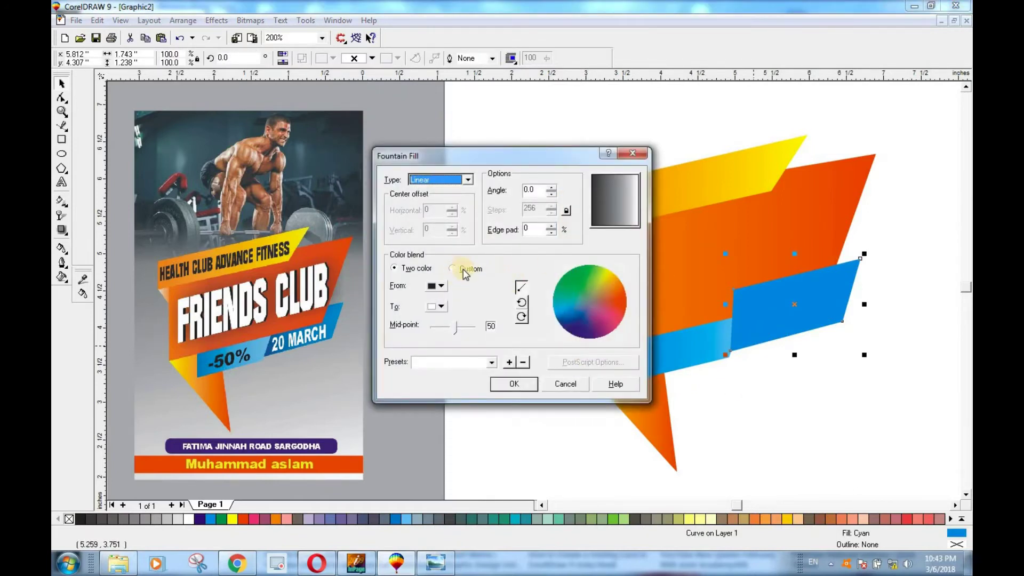
{"action": "left_click", "coordinate": [462, 271]}
{"action": "left_click", "coordinate": [390, 306]}
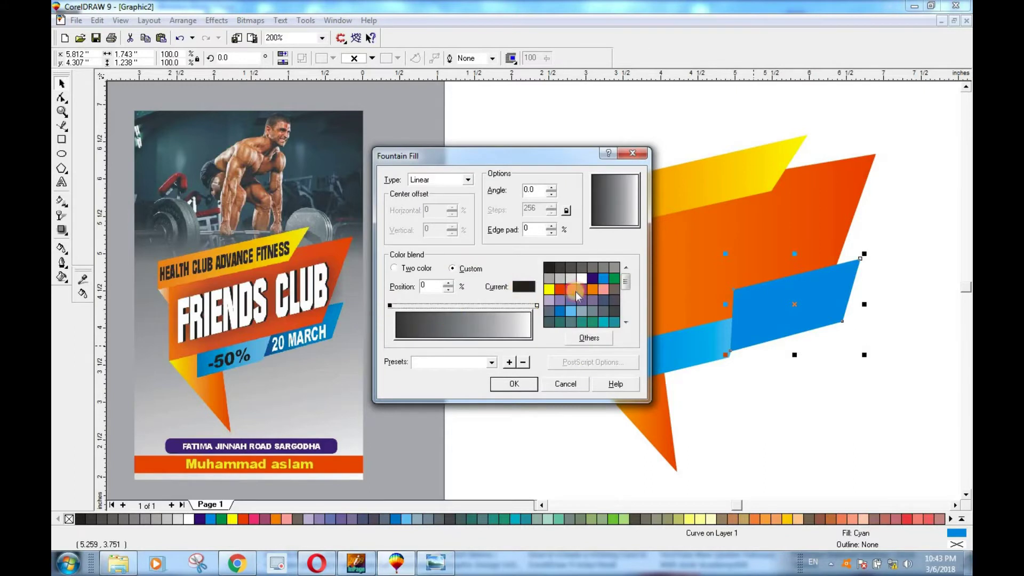
{"action": "left_click", "coordinate": [592, 278]}
{"action": "left_click", "coordinate": [536, 305]}
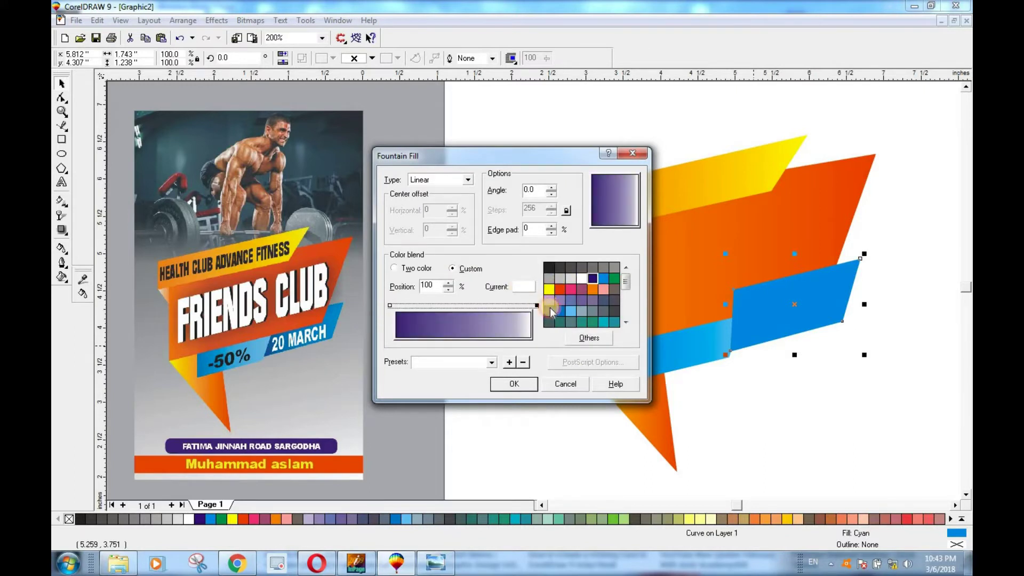
{"action": "left_click", "coordinate": [559, 311]}
{"action": "left_click", "coordinate": [514, 384]}
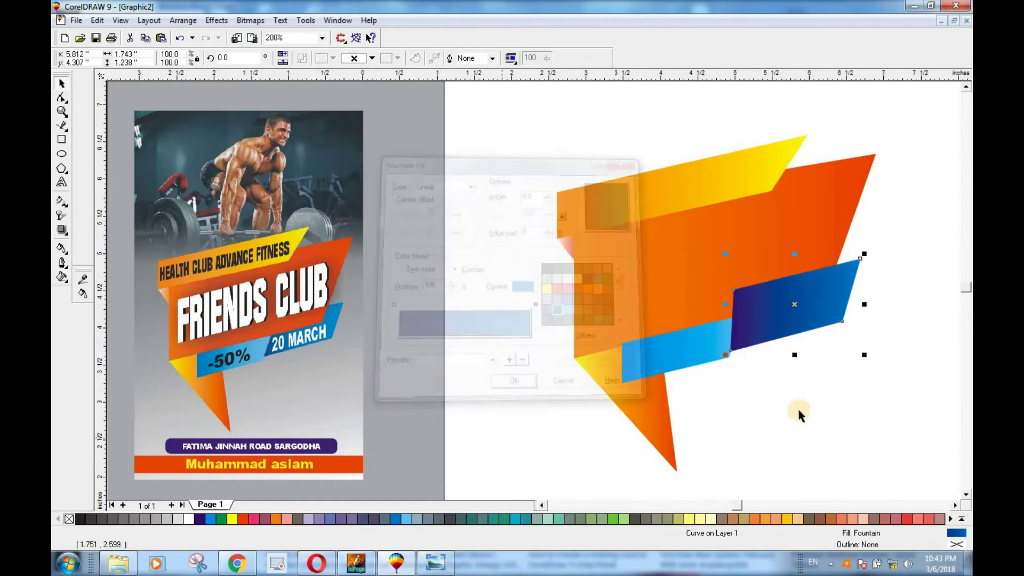
{"action": "left_click", "coordinate": [814, 371]}
Step: Send the purple-blue parallelogram behind the orange banner and light-blue strip
{"action": "left_click", "coordinate": [765, 335]}
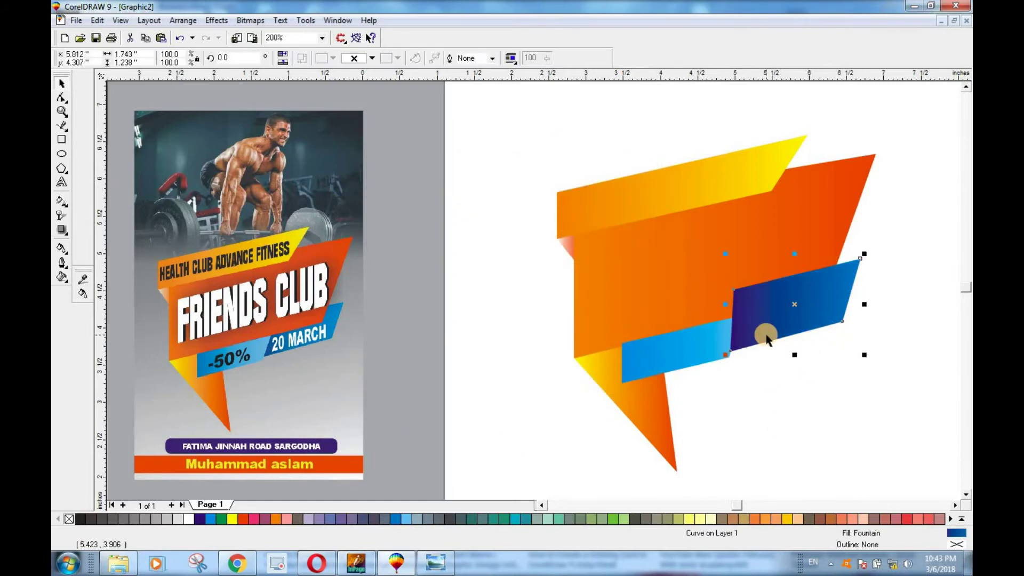
{"action": "key", "text": "shift+Page_Down"}
{"action": "left_click", "coordinate": [774, 403]}
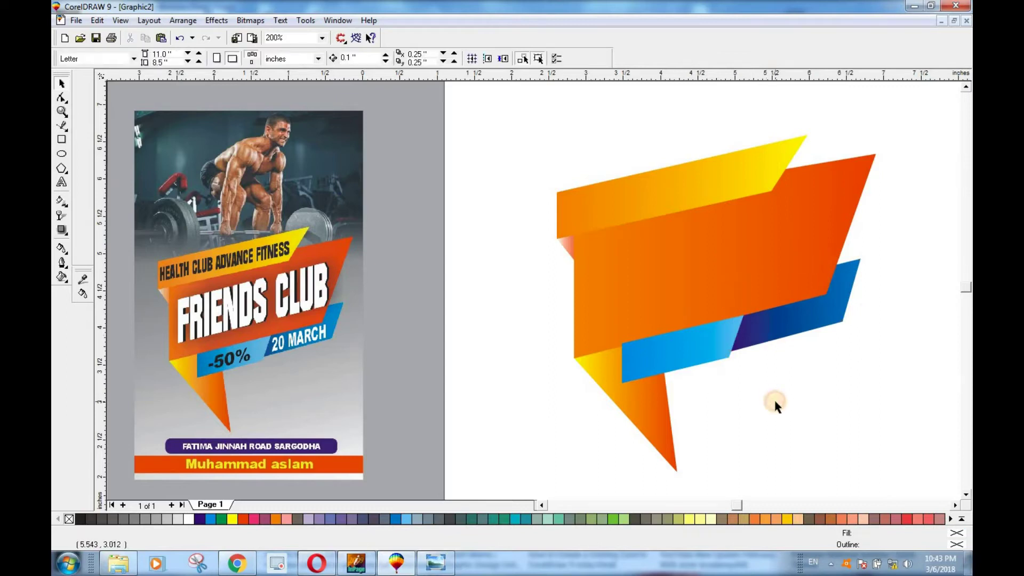
{"action": "left_click", "coordinate": [698, 359]}
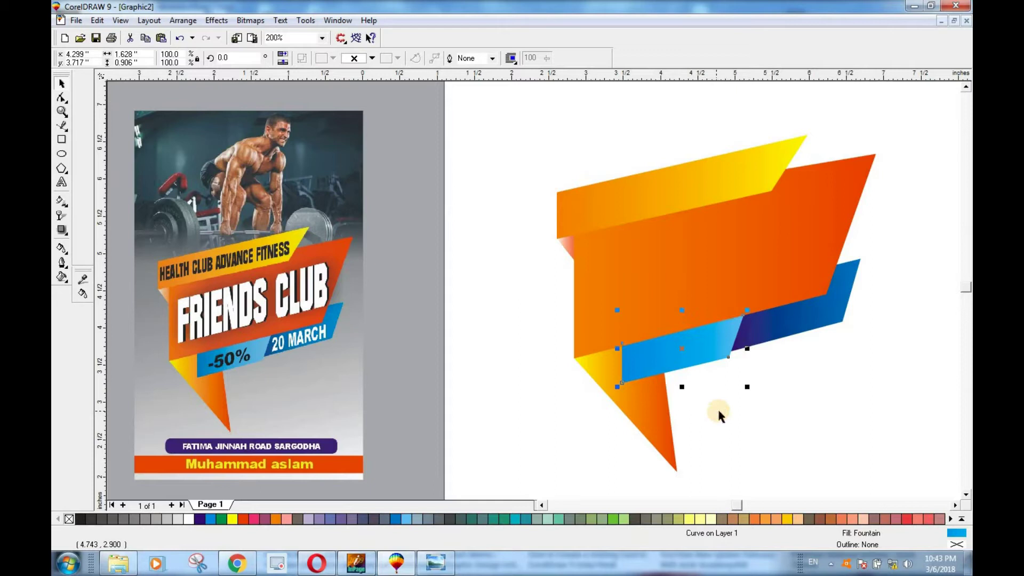
Step: Marquee-select the six ribbon pieces and group them with Ctrl+G
{"action": "left_click", "coordinate": [718, 415]}
{"action": "scroll", "coordinate": [749, 374], "scroll_direction": "up", "scroll_amount": 1}
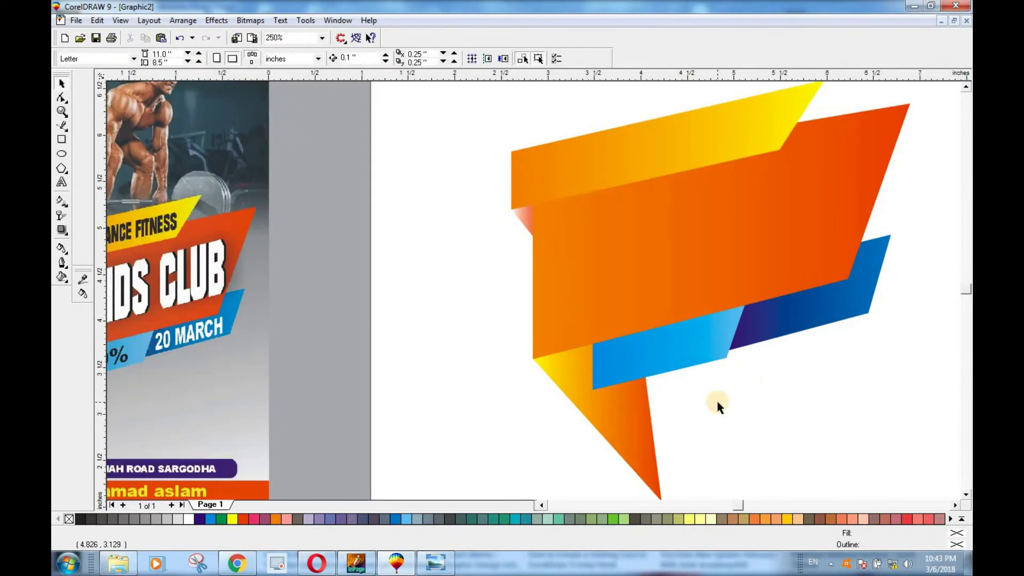
{"action": "scroll", "coordinate": [716, 399], "scroll_direction": "down", "scroll_amount": 1}
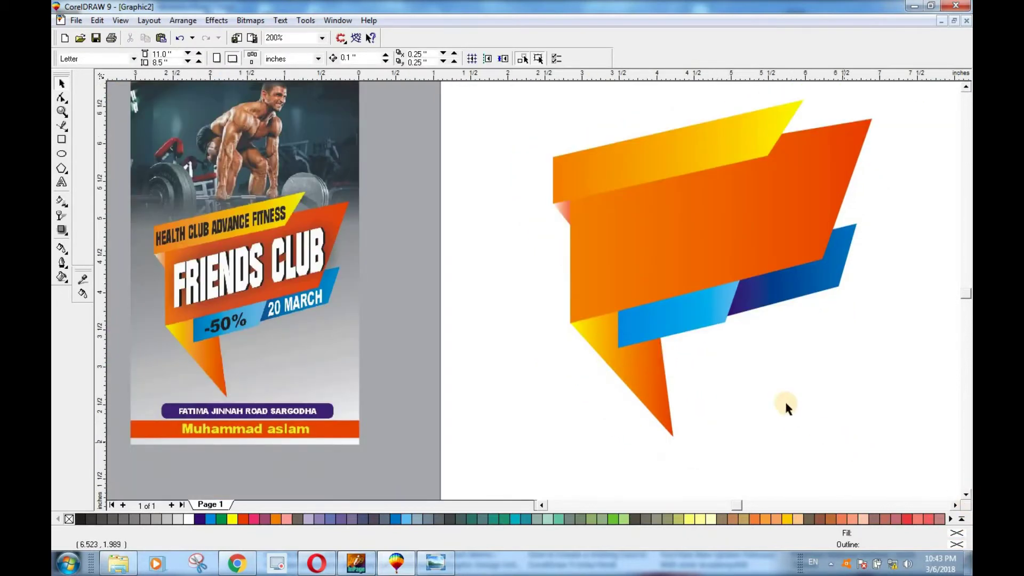
{"action": "scroll", "coordinate": [784, 399], "scroll_direction": "down", "scroll_amount": 1}
{"action": "left_click_drag", "start_coordinate": [555, 154], "coordinate": [875, 465]}
{"action": "key", "text": "ctrl+g"}
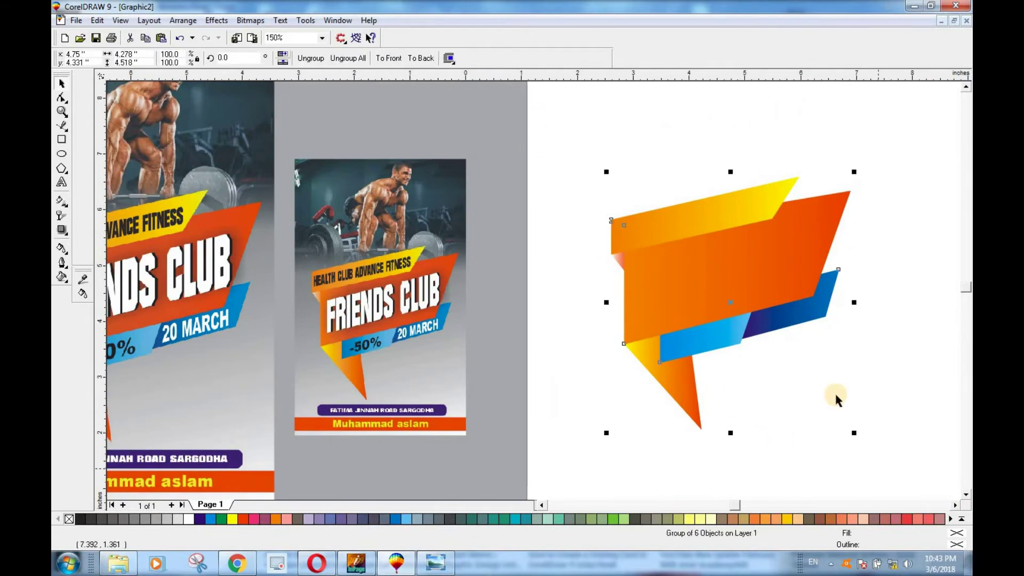
Step: Deselect and place a Text tool insertion point above the ribbon
{"action": "left_click", "coordinate": [801, 363]}
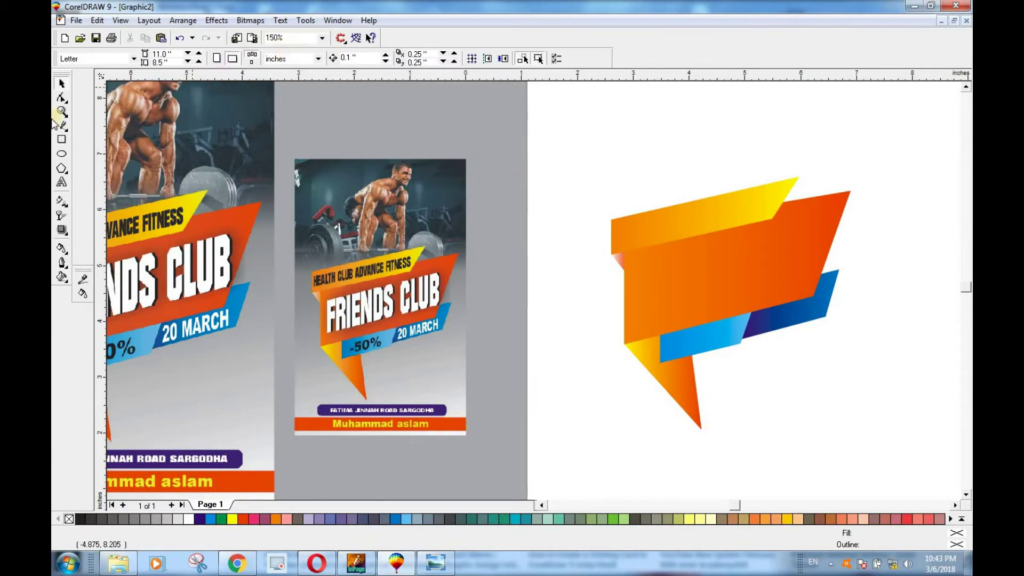
{"action": "left_click", "coordinate": [63, 182]}
{"action": "left_click", "coordinate": [566, 208]}
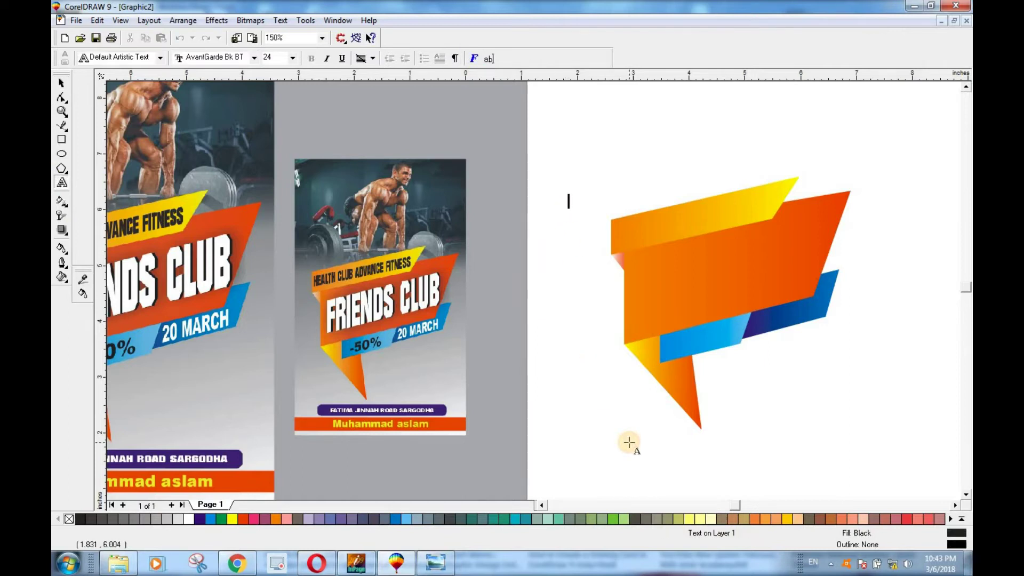
Step: Type 'friends' for the title and convert it to UPPERCASE via Change Case
{"action": "key", "text": "BackSpace"}
{"action": "key", "text": "BackSpace"}
{"action": "key", "text": "BackSpace"}
{"action": "key", "text": "BackSpace"}
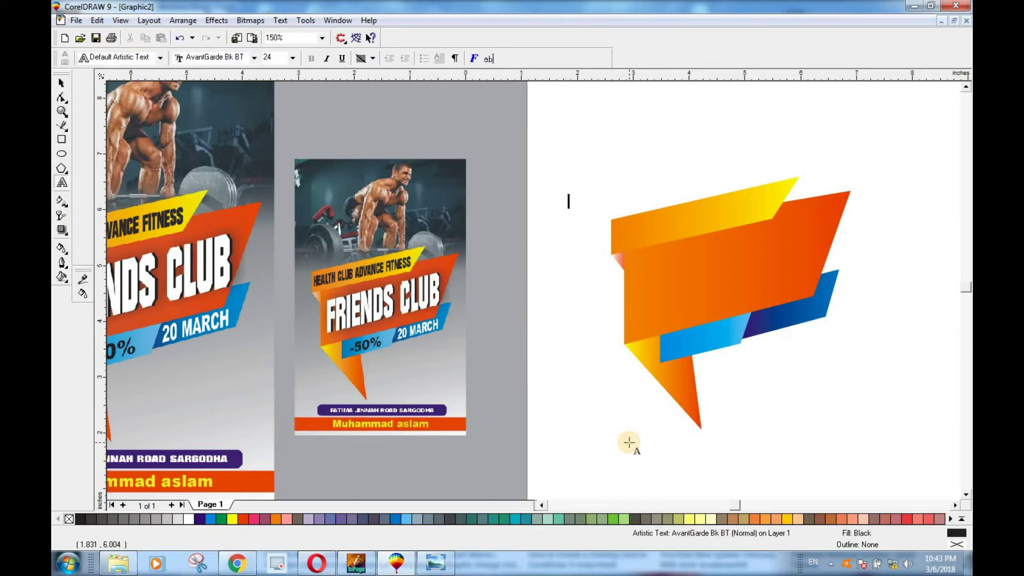
{"action": "type", "text": "friends"}
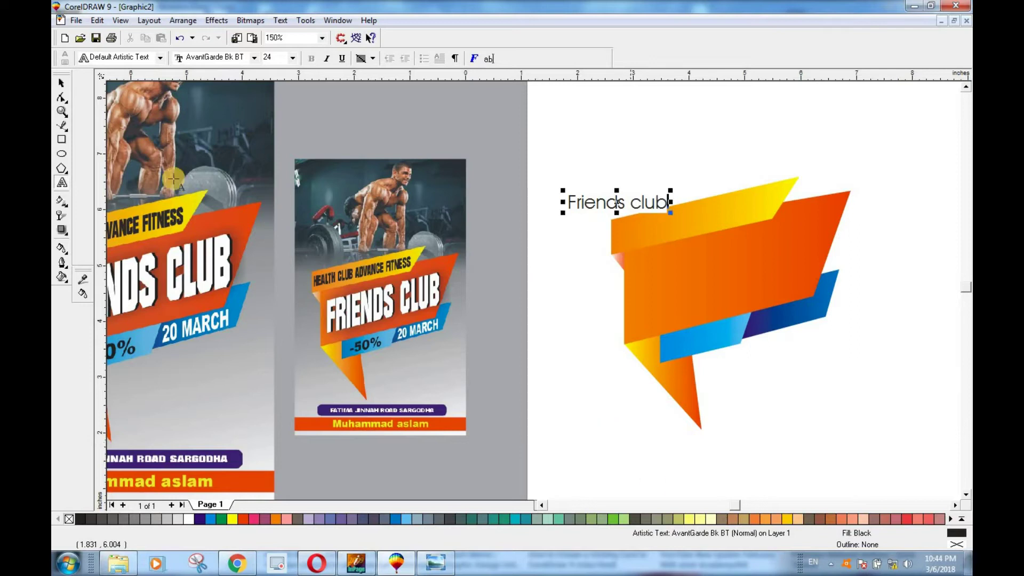
{"action": "left_click", "coordinate": [61, 83]}
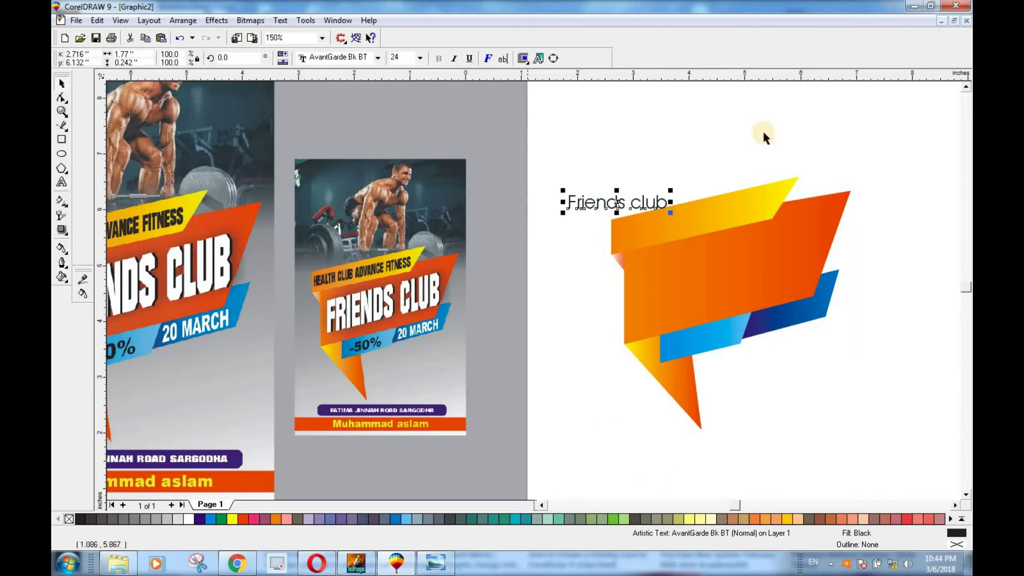
{"action": "left_click", "coordinate": [280, 20]}
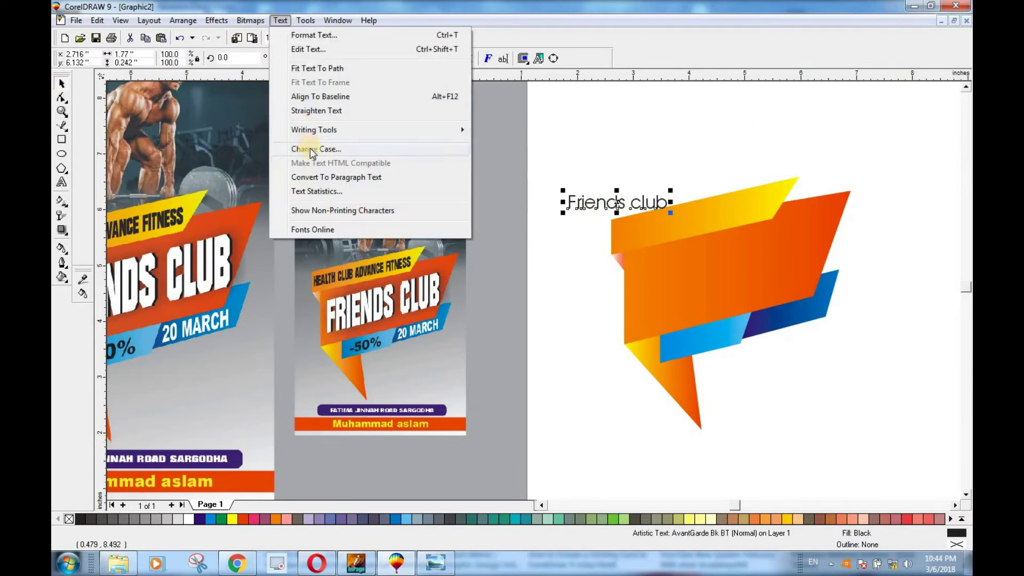
{"action": "left_click", "coordinate": [311, 149]}
{"action": "left_click", "coordinate": [469, 271]}
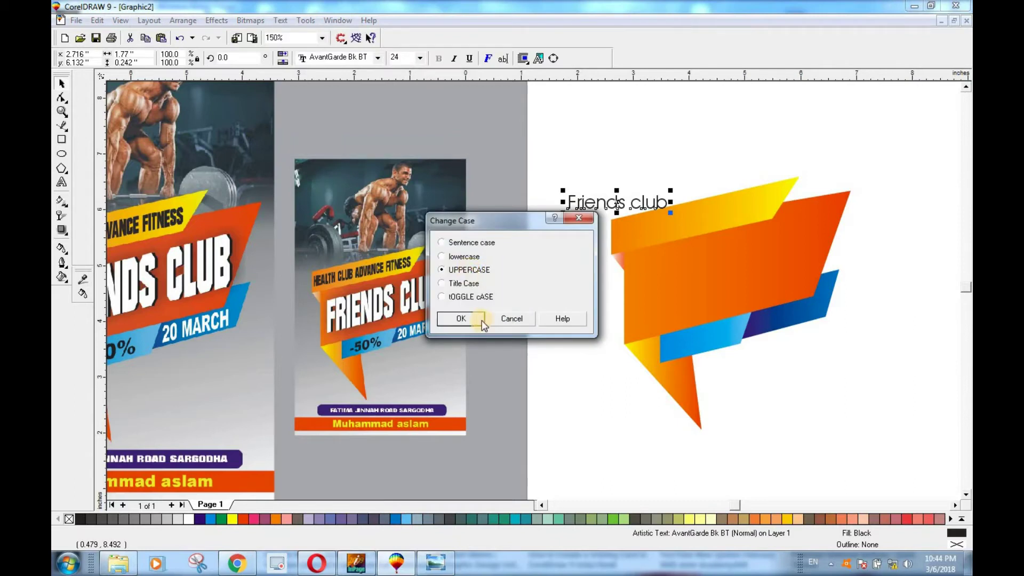
{"action": "left_click", "coordinate": [462, 319]}
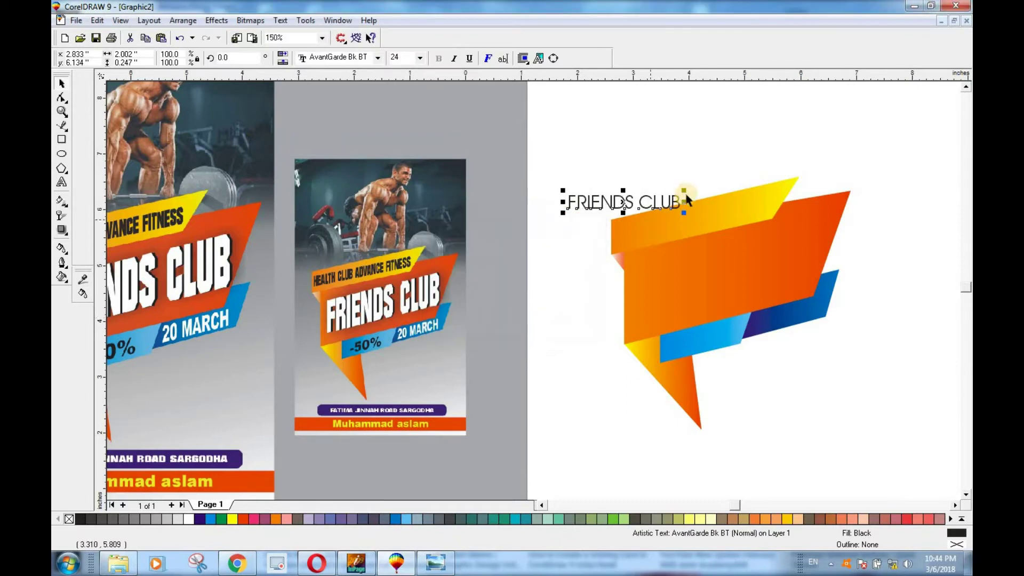
Step: Set the title in Bernard MT Condensed, enlarge it, and fit it condensed onto the orange banner
{"action": "left_click", "coordinate": [376, 57]}
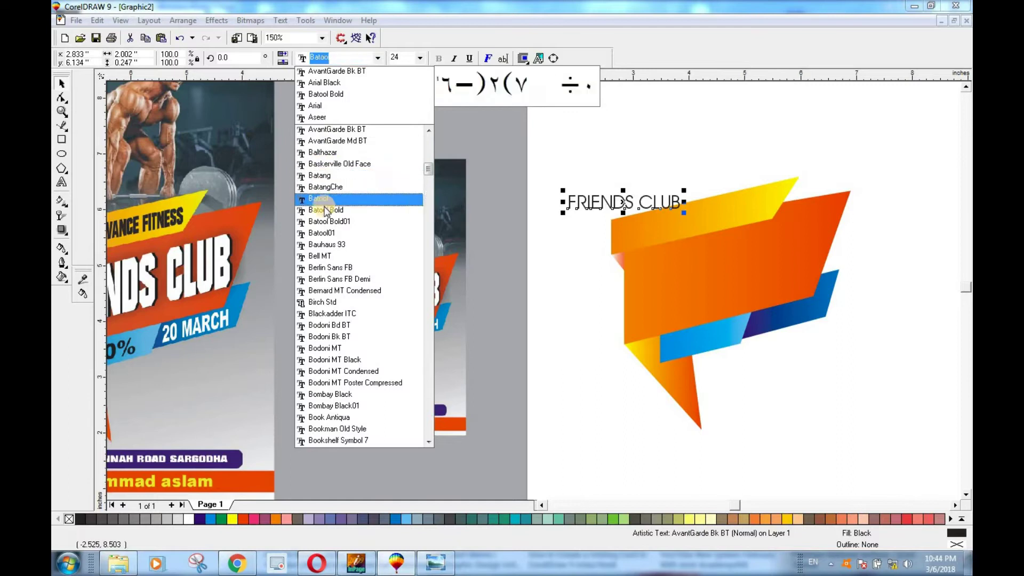
{"action": "left_click", "coordinate": [327, 294]}
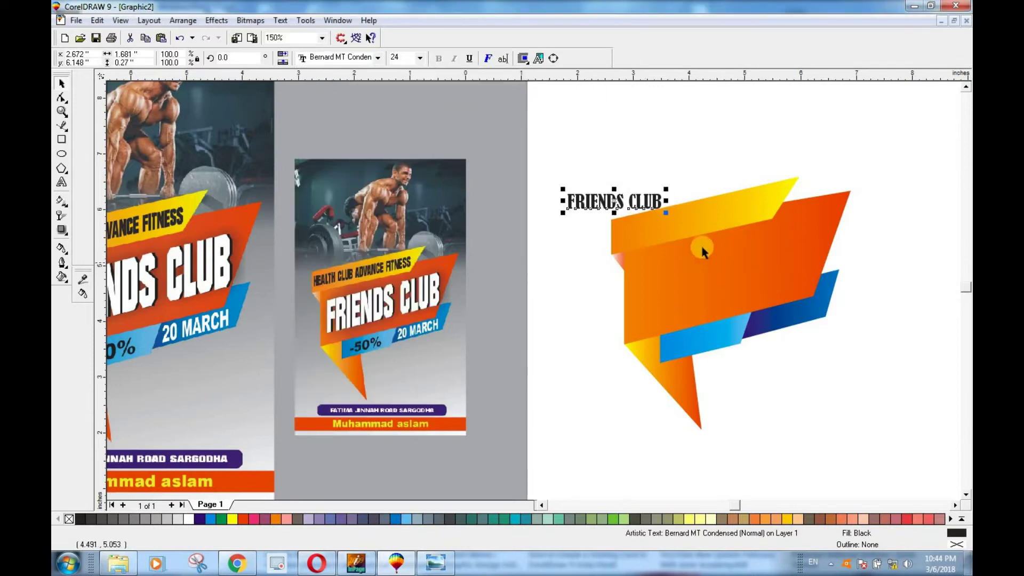
{"action": "left_click_drag", "start_coordinate": [666, 190], "coordinate": [708, 182]}
{"action": "left_click_drag", "start_coordinate": [615, 201], "coordinate": [720, 295]}
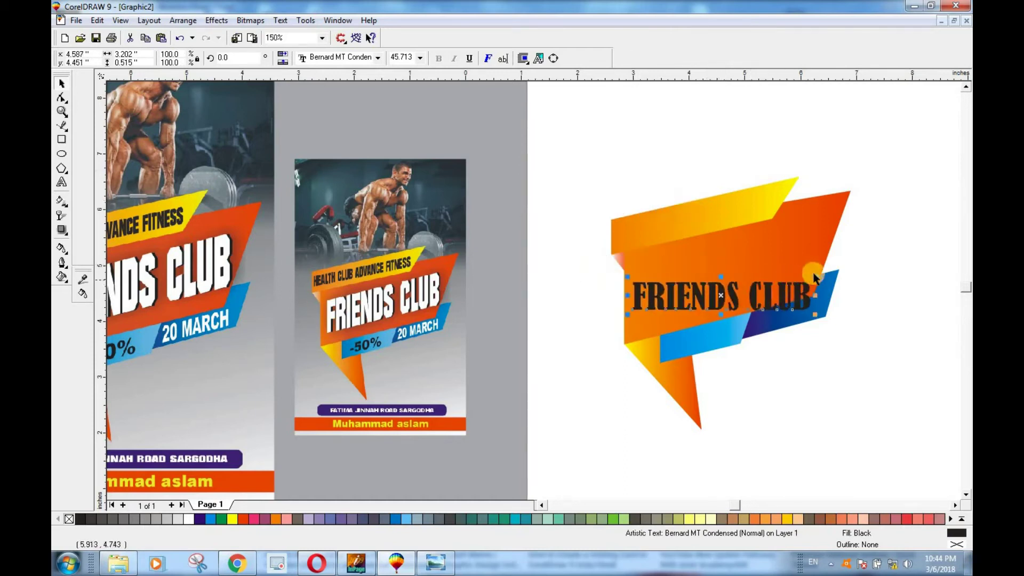
{"action": "left_click_drag", "start_coordinate": [815, 275], "coordinate": [847, 264]}
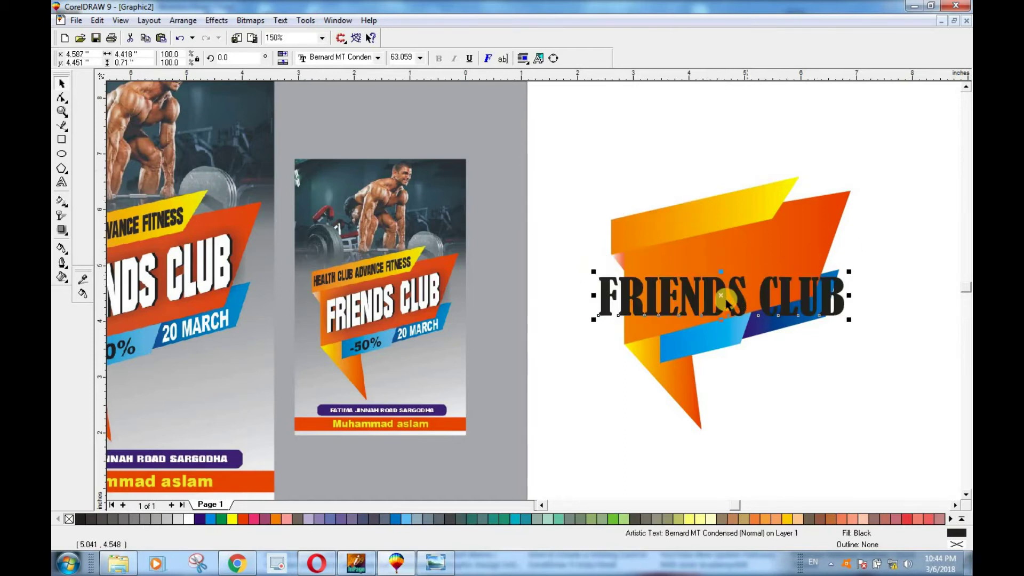
{"action": "left_click_drag", "start_coordinate": [746, 285], "coordinate": [781, 278]}
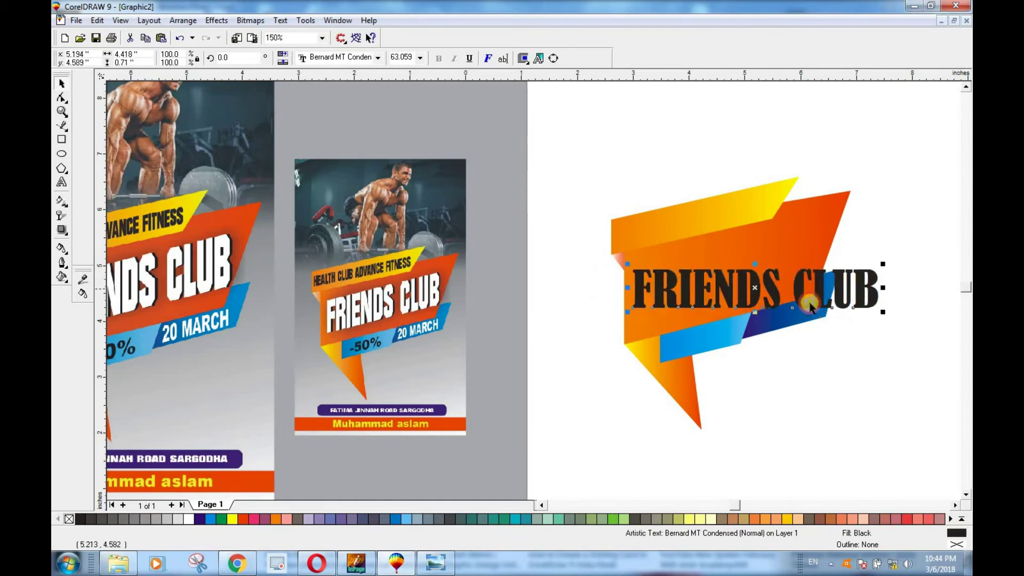
{"action": "left_click_drag", "start_coordinate": [885, 287], "coordinate": [851, 287]}
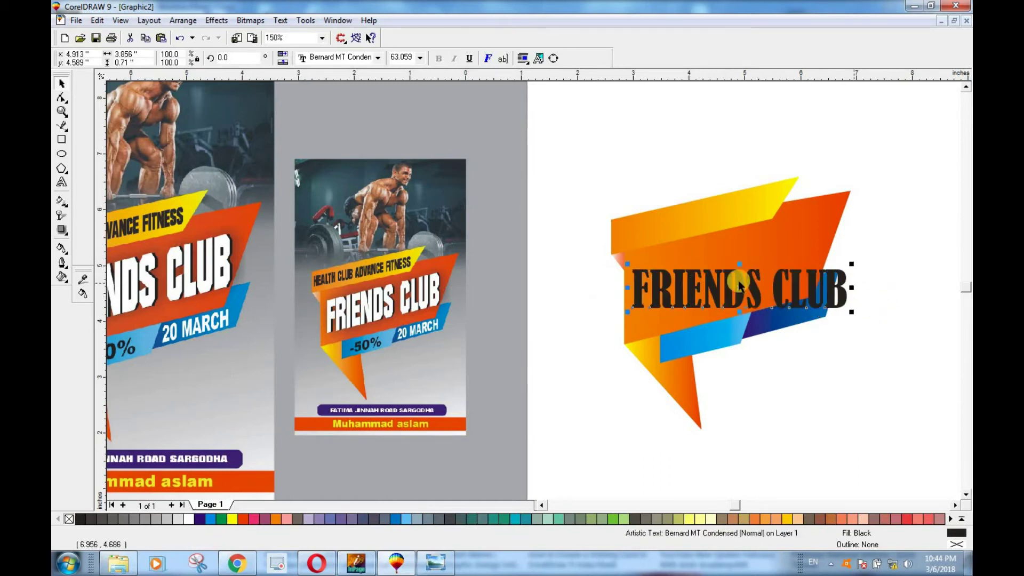
{"action": "left_click_drag", "start_coordinate": [739, 263], "coordinate": [735, 298]}
Step: Skew the title upward about 14.7° and fine-tune its width and position
{"action": "left_click", "coordinate": [833, 303]}
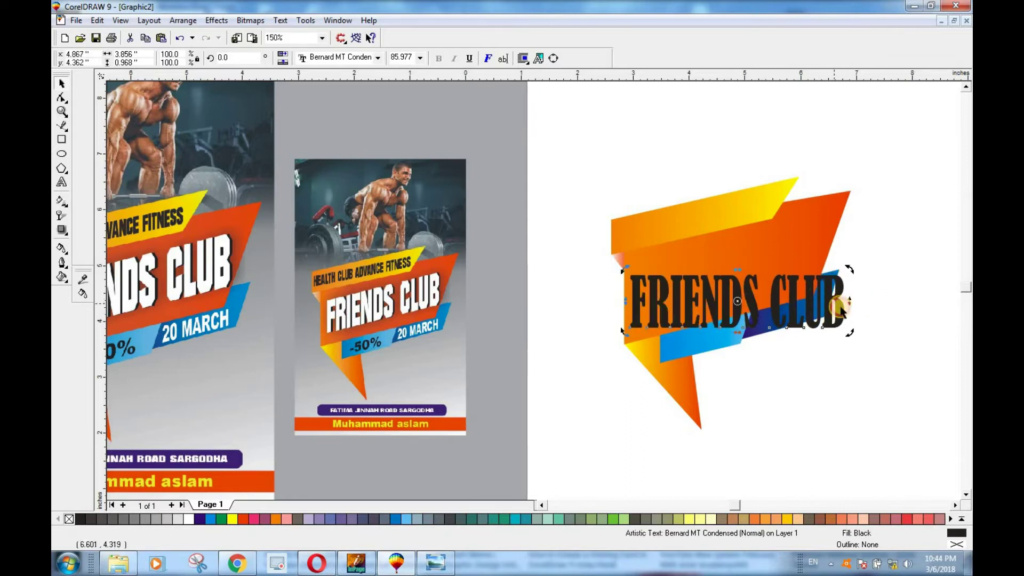
{"action": "left_click_drag", "start_coordinate": [851, 297], "coordinate": [823, 278]}
{"action": "left_click", "coordinate": [847, 245]}
{"action": "left_click_drag", "start_coordinate": [726, 277], "coordinate": [727, 273]}
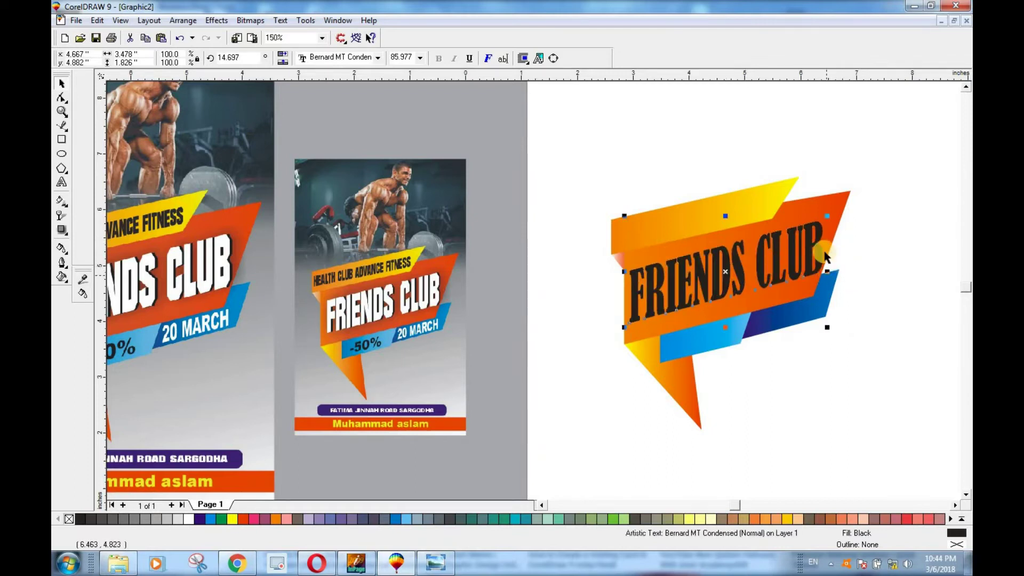
{"action": "left_click_drag", "start_coordinate": [827, 216], "coordinate": [829, 215]}
{"action": "left_click", "coordinate": [868, 265]}
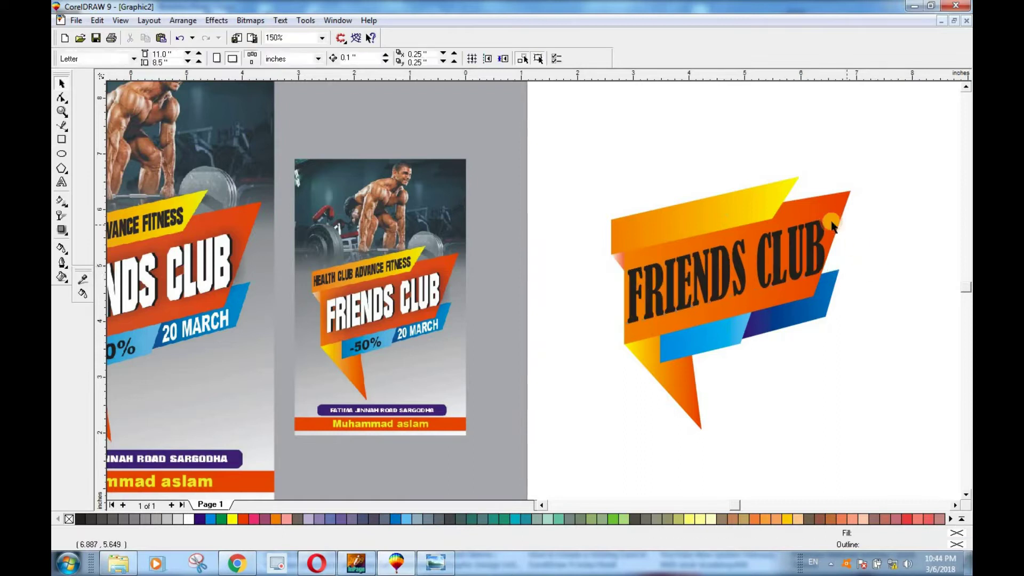
{"action": "scroll", "coordinate": [832, 221], "scroll_direction": "up", "scroll_amount": 2}
{"action": "scroll", "coordinate": [832, 221], "scroll_direction": "up", "scroll_amount": 1}
{"action": "scroll", "coordinate": [830, 292], "scroll_direction": "up", "scroll_amount": 1}
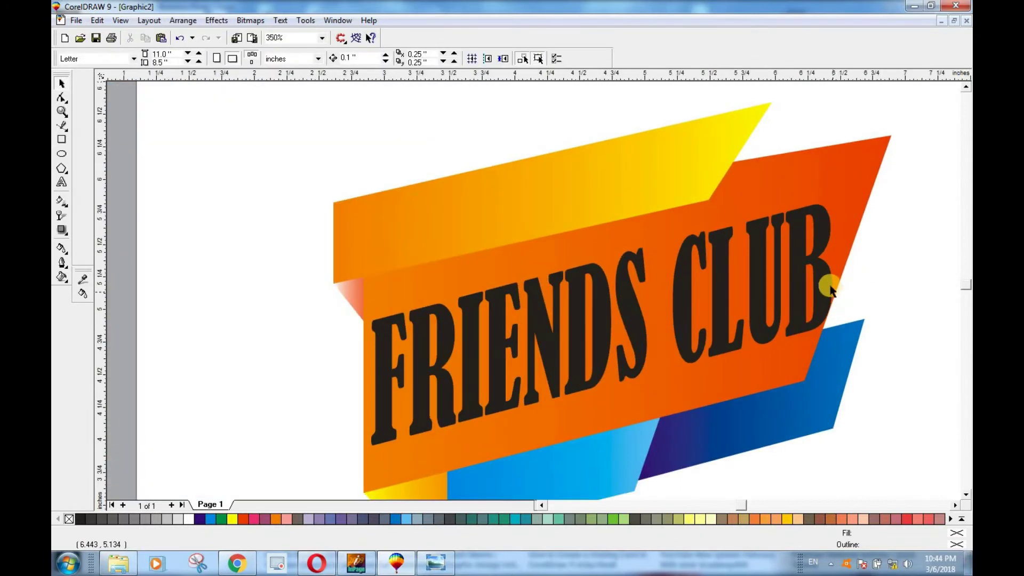
{"action": "left_click", "coordinate": [833, 301]}
{"action": "left_click_drag", "start_coordinate": [836, 324], "coordinate": [825, 326]}
{"action": "left_click", "coordinate": [898, 282]}
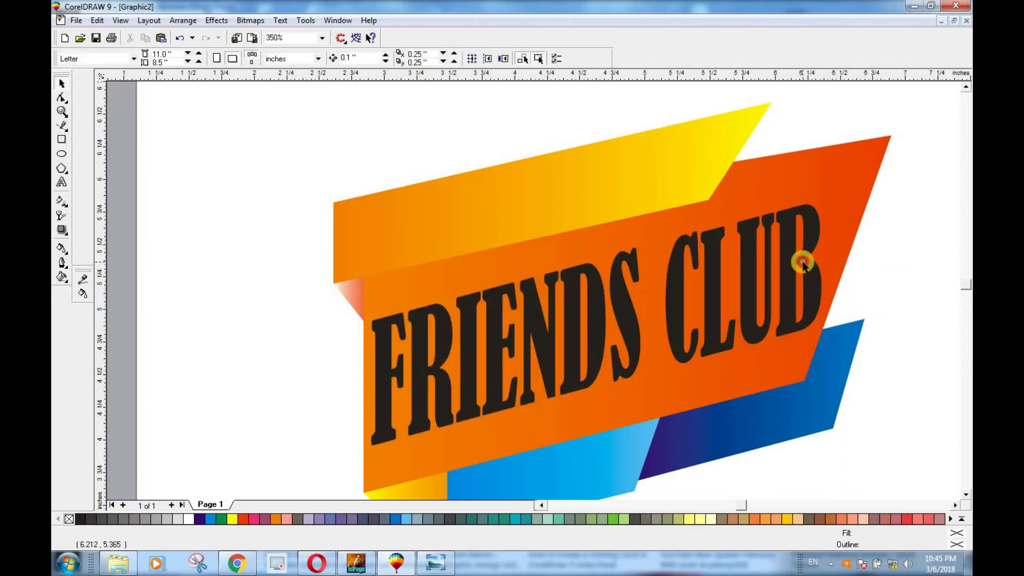
{"action": "left_click", "coordinate": [804, 264]}
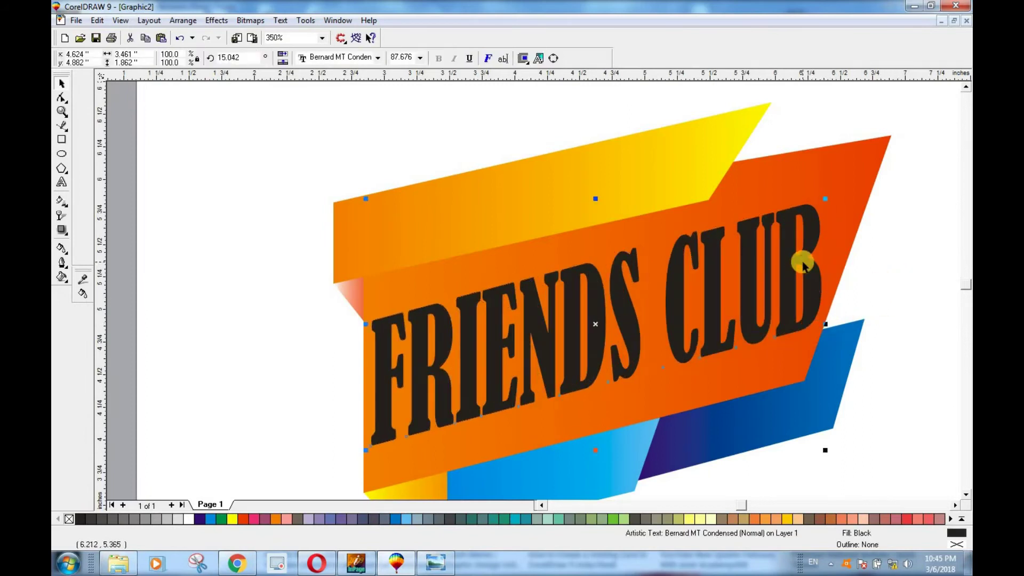
Step: Fill the top FRIENDS CLUB text white and offset it to reveal the black shadow copy
{"action": "left_click", "coordinate": [189, 521]}
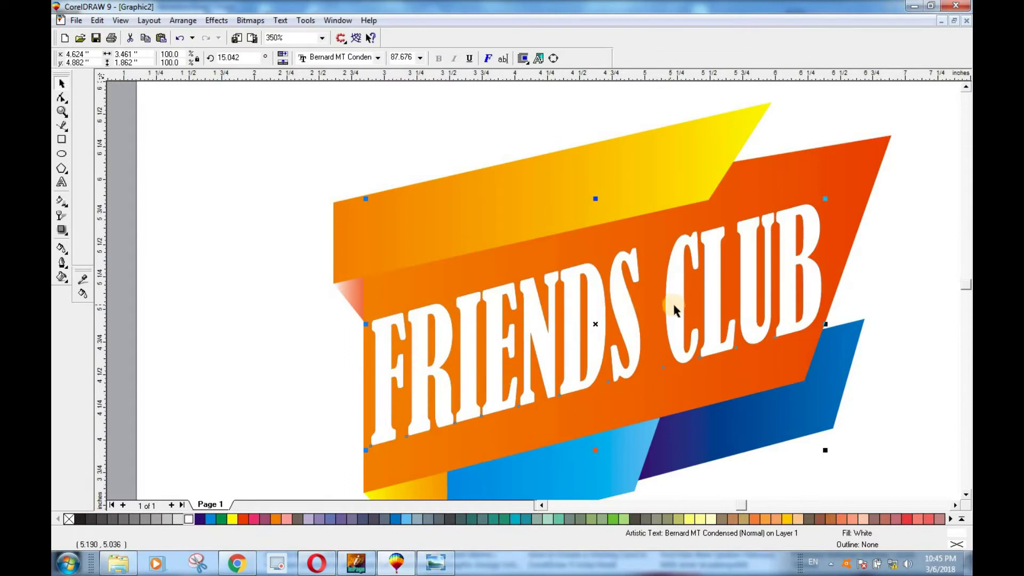
{"action": "left_click_drag", "start_coordinate": [674, 305], "coordinate": [678, 305]}
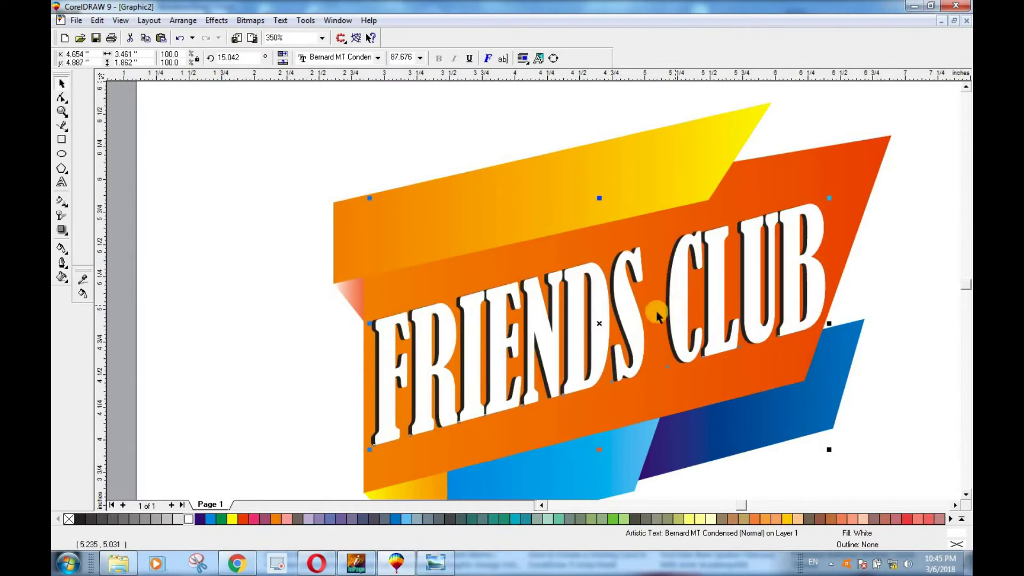
{"action": "scroll", "coordinate": [651, 315], "scroll_direction": "down", "scroll_amount": 2}
{"action": "left_click", "coordinate": [824, 372]}
{"action": "scroll", "coordinate": [727, 293], "scroll_direction": "up", "scroll_amount": 2}
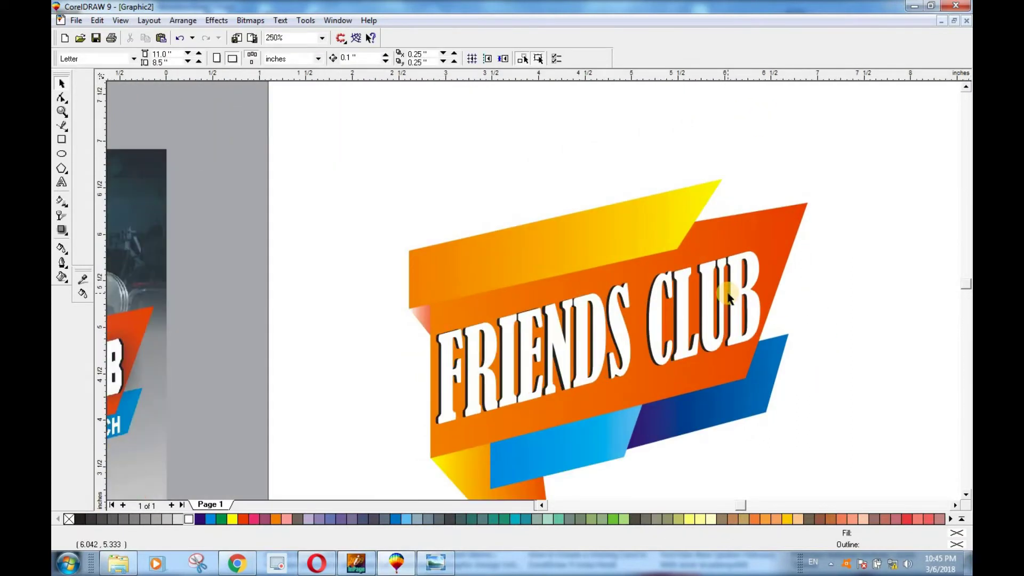
{"action": "scroll", "coordinate": [735, 388], "scroll_direction": "up", "scroll_amount": 1}
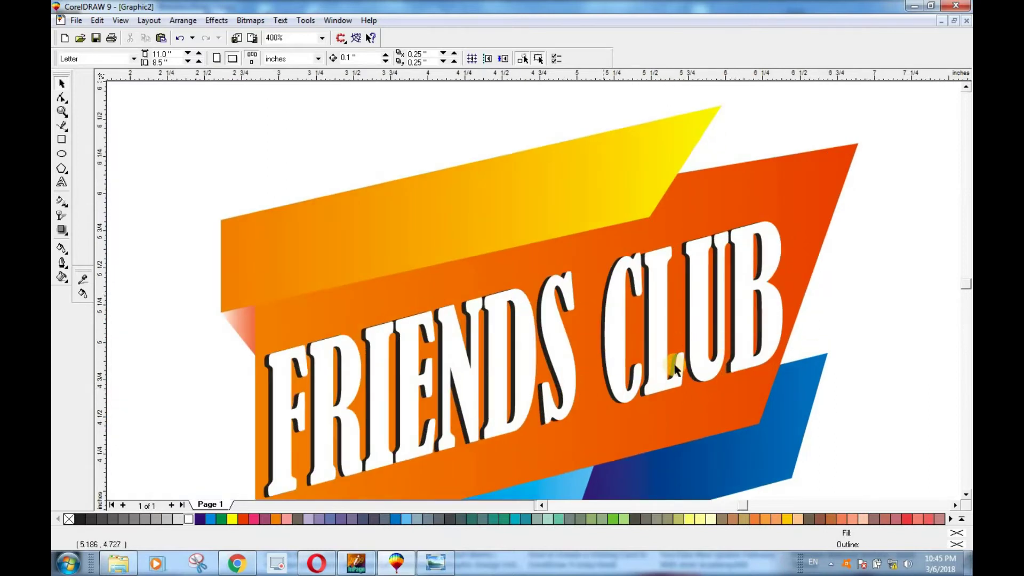
{"action": "scroll", "coordinate": [677, 366], "scroll_direction": "down", "scroll_amount": 2}
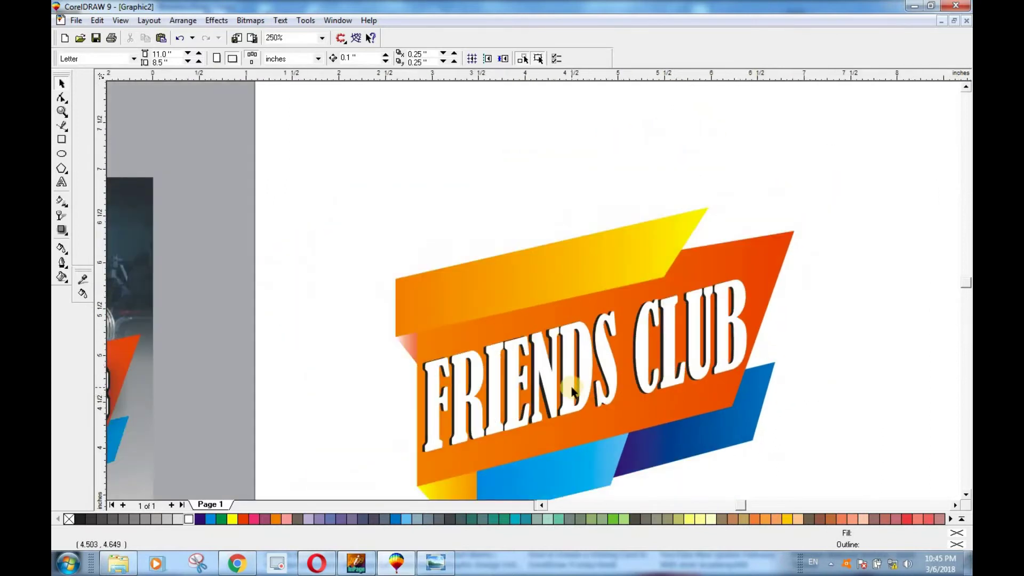
{"action": "scroll", "coordinate": [609, 389], "scroll_direction": "down", "scroll_amount": 1}
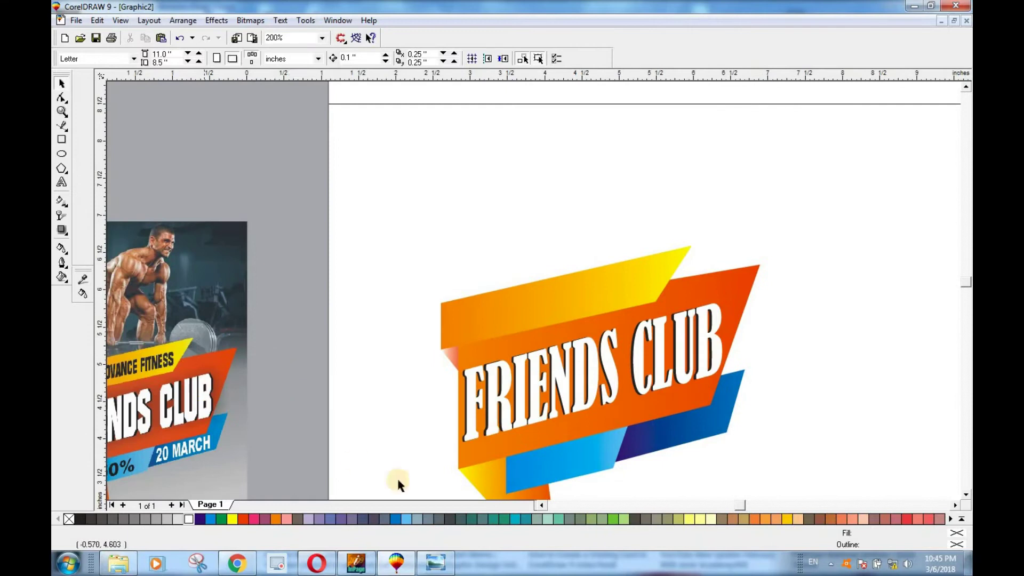
{"action": "left_click", "coordinate": [540, 506]}
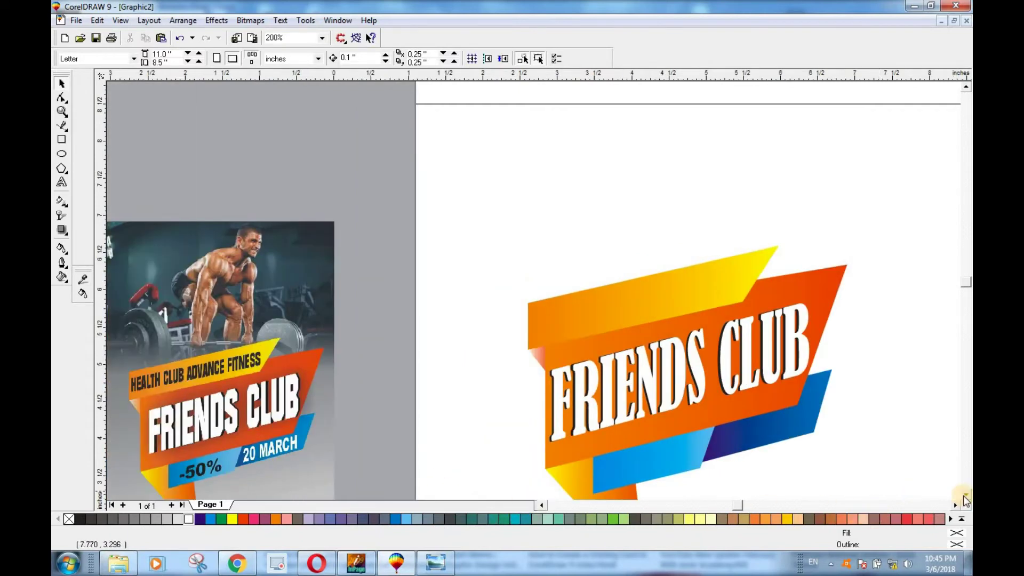
{"action": "left_click", "coordinate": [964, 495]}
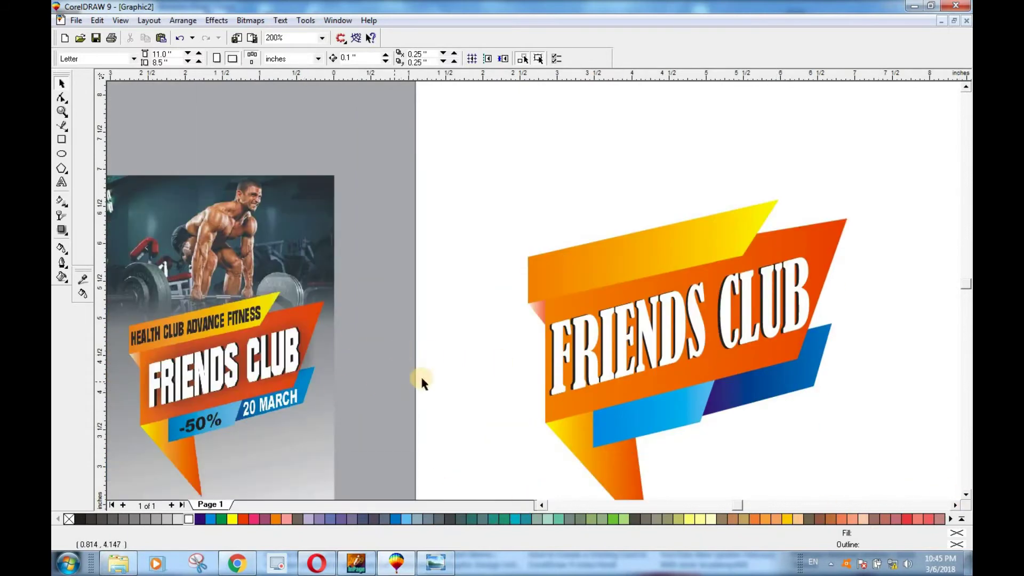
Step: Type the artistic text 'Health club advance fitness' above the banner
{"action": "left_click", "coordinate": [63, 182]}
{"action": "left_click", "coordinate": [490, 182]}
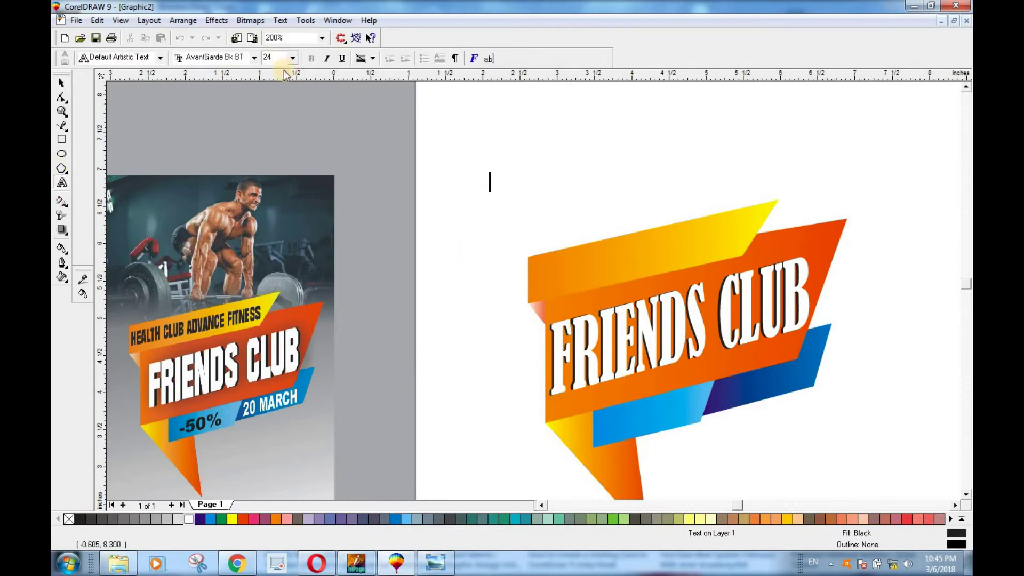
{"action": "type", "text": "health"}
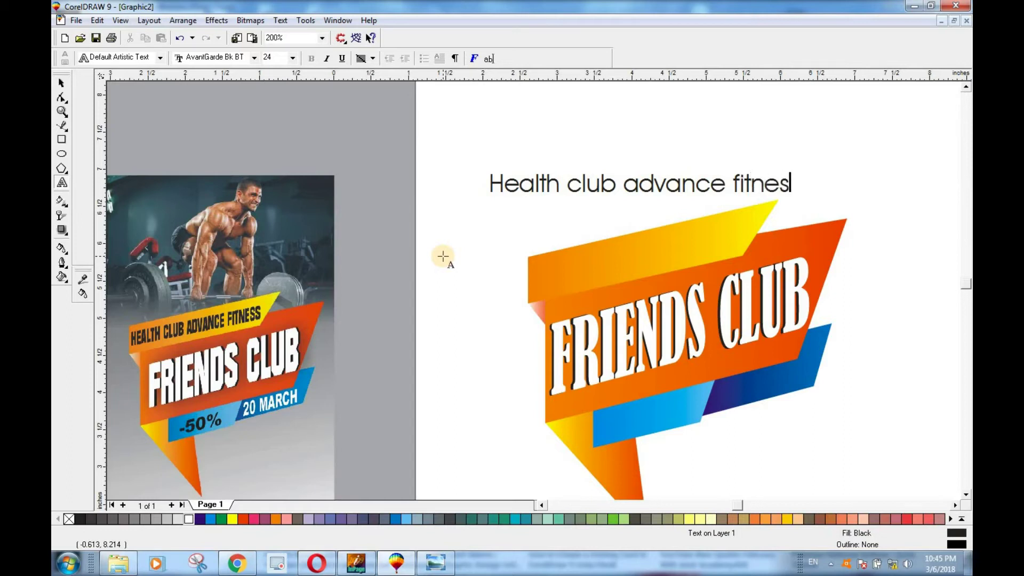
{"action": "type", "text": "s"}
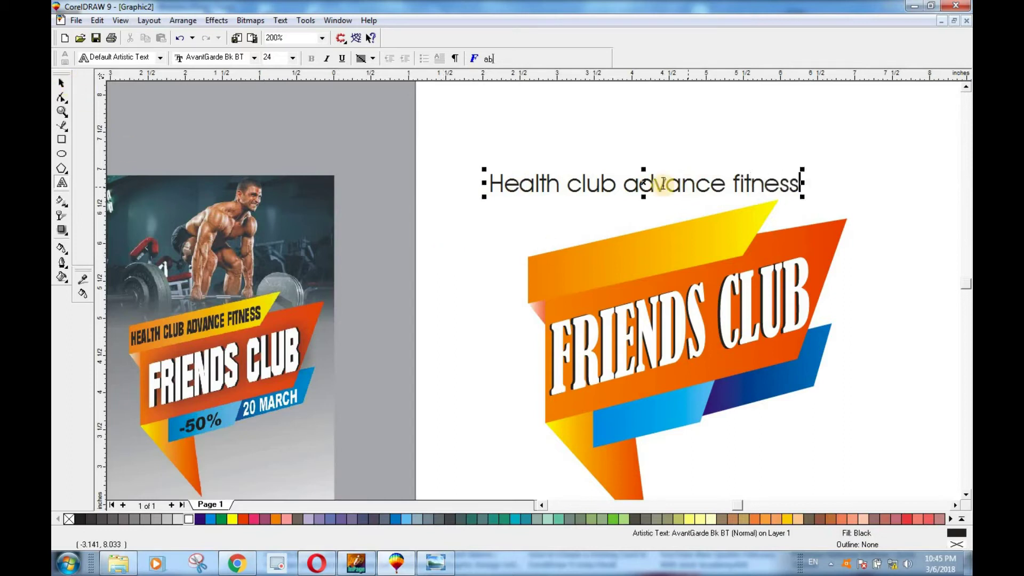
Step: Change the heading to UPPERCASE and set it in Bernard MT Condensed
{"action": "left_click", "coordinate": [281, 21]}
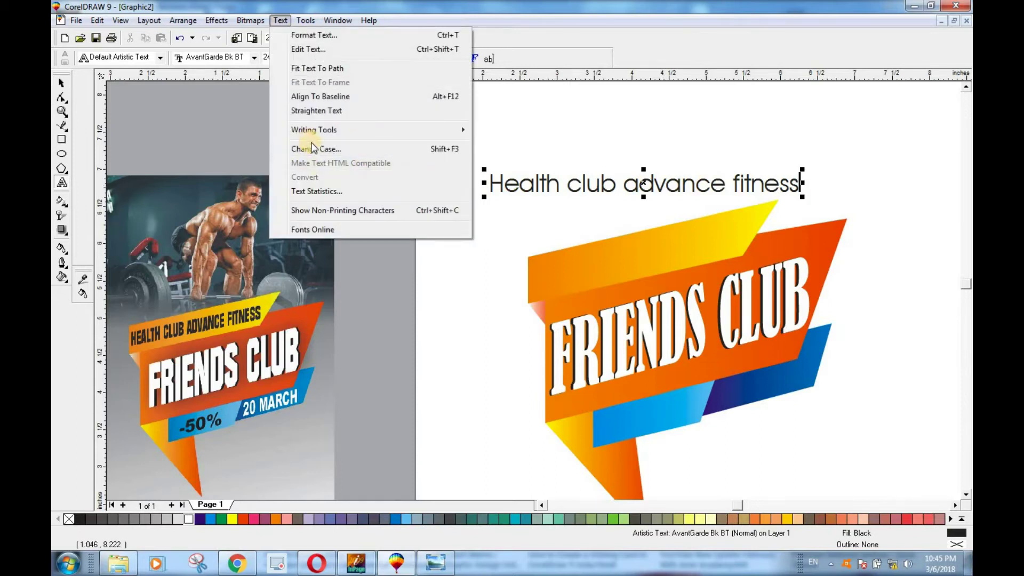
{"action": "left_click", "coordinate": [368, 152]}
{"action": "left_click", "coordinate": [463, 271]}
{"action": "left_click", "coordinate": [472, 319]}
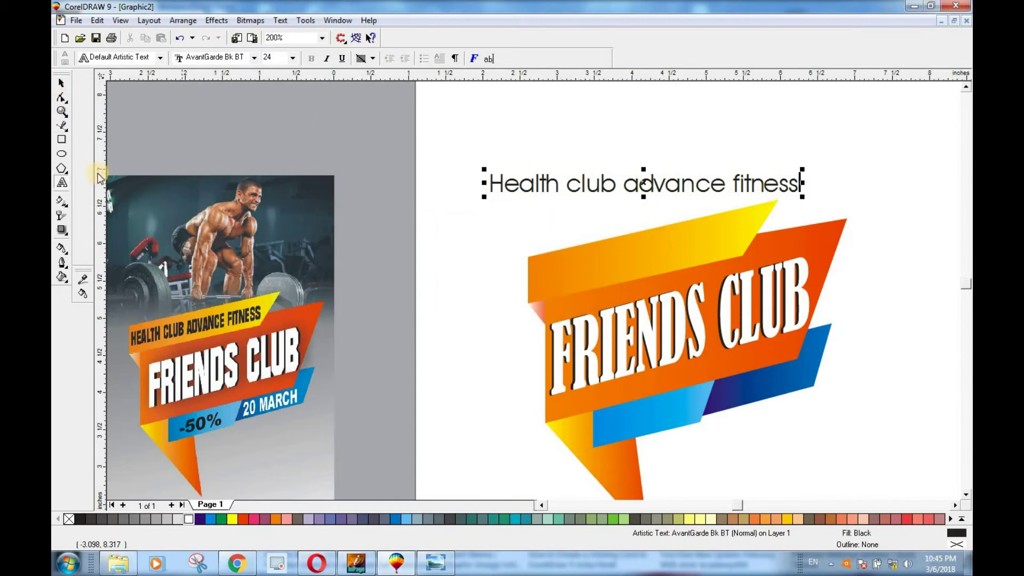
{"action": "left_click_drag", "start_coordinate": [800, 183], "coordinate": [481, 183]}
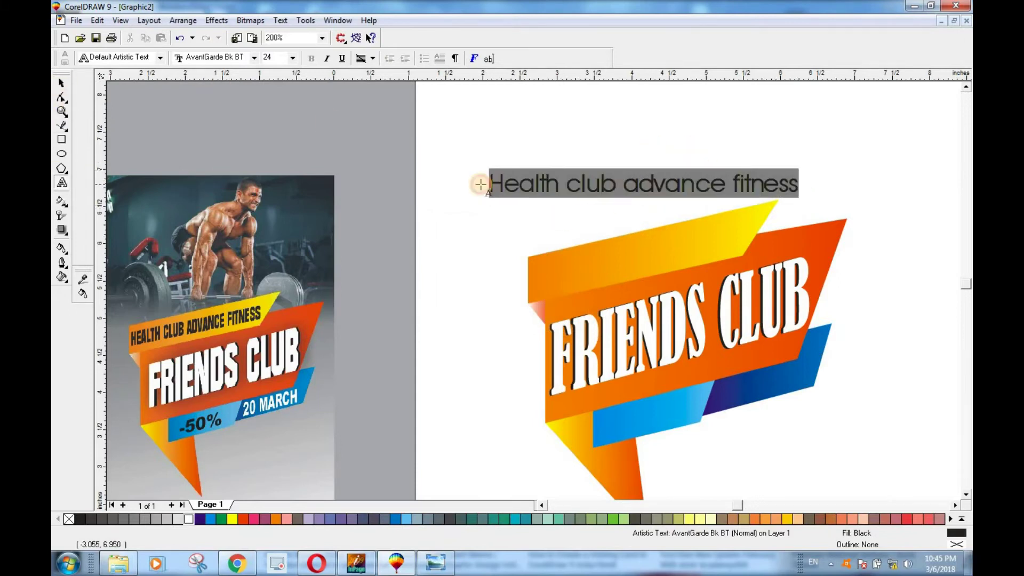
{"action": "left_click", "coordinate": [280, 22]}
{"action": "left_click", "coordinate": [314, 142]}
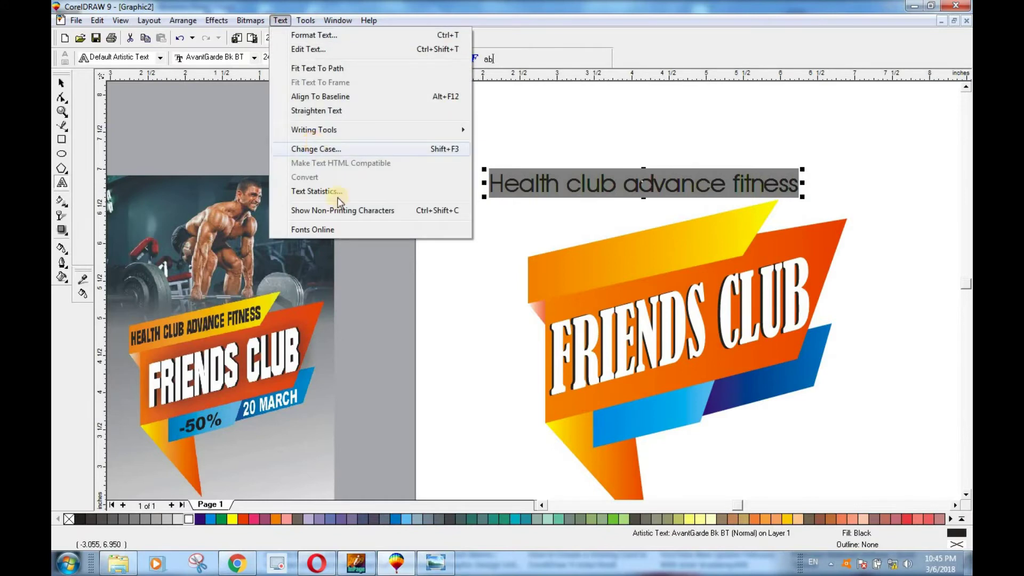
{"action": "left_click", "coordinate": [469, 270]}
{"action": "left_click", "coordinate": [461, 319]}
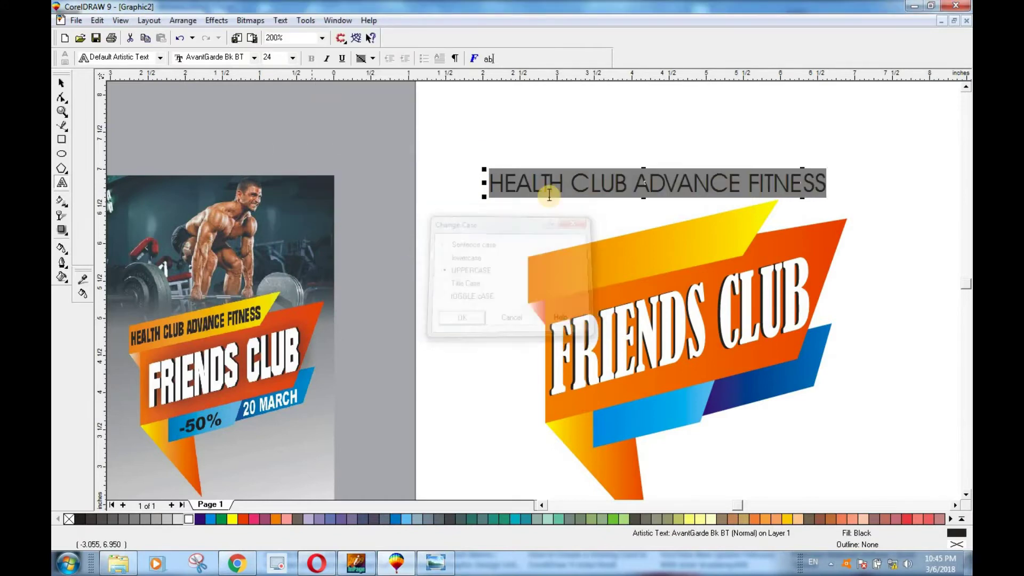
{"action": "left_click", "coordinate": [255, 58]}
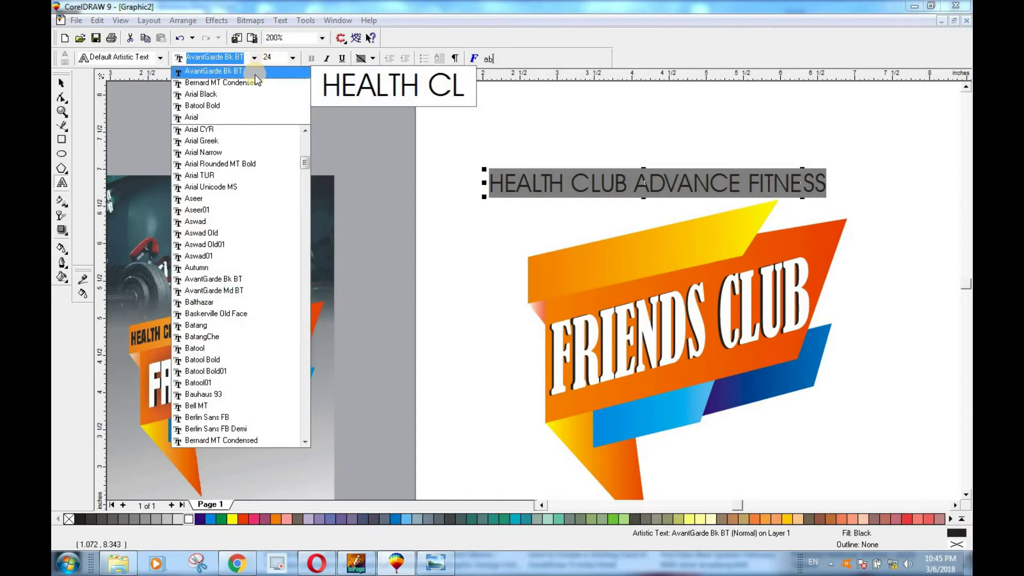
{"action": "left_click", "coordinate": [255, 82]}
Step: Move, narrow and skew the heading about 12° along the banner's yellow top strip
{"action": "left_click", "coordinate": [61, 83]}
{"action": "left_click_drag", "start_coordinate": [629, 182], "coordinate": [673, 272]}
{"action": "left_click_drag", "start_coordinate": [818, 276], "coordinate": [782, 276]}
{"action": "left_click_drag", "start_coordinate": [654, 276], "coordinate": [657, 258]}
{"action": "left_click", "coordinate": [740, 275]}
{"action": "left_click_drag", "start_coordinate": [783, 275], "coordinate": [759, 230]}
{"action": "left_click", "coordinate": [779, 250]}
{"action": "left_click_drag", "start_coordinate": [778, 254], "coordinate": [748, 250]}
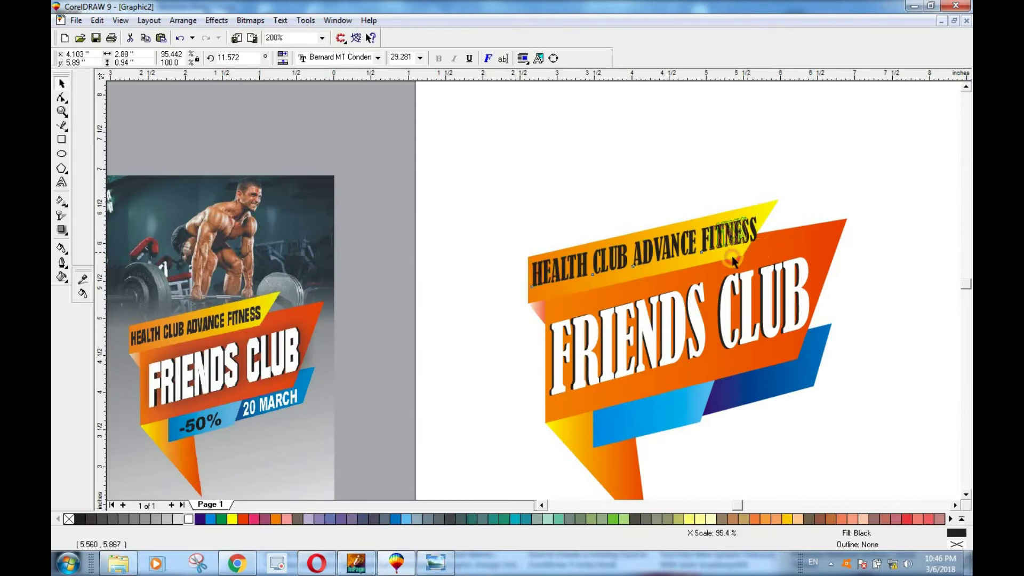
{"action": "left_click_drag", "start_coordinate": [640, 250], "coordinate": [640, 254]}
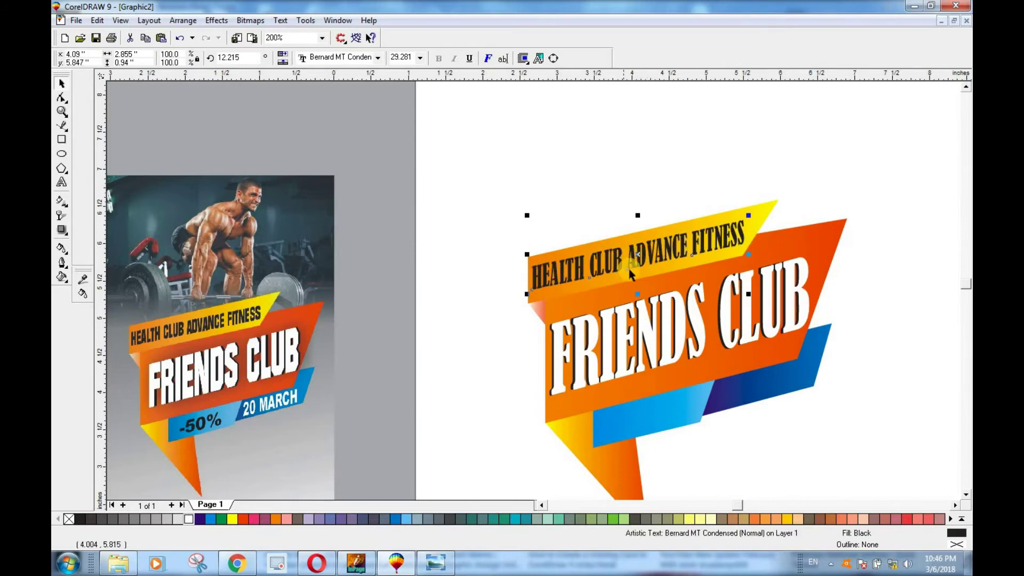
Step: Try yellow, red and blue on the heading, then keep it black
{"action": "left_click", "coordinate": [236, 519]}
{"action": "left_click", "coordinate": [238, 519]}
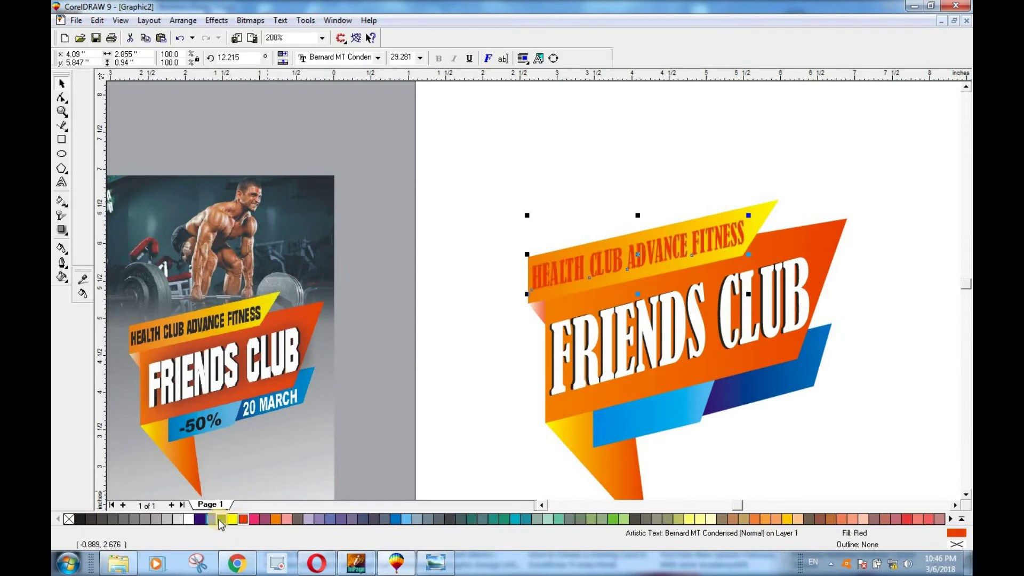
{"action": "left_click", "coordinate": [199, 519]}
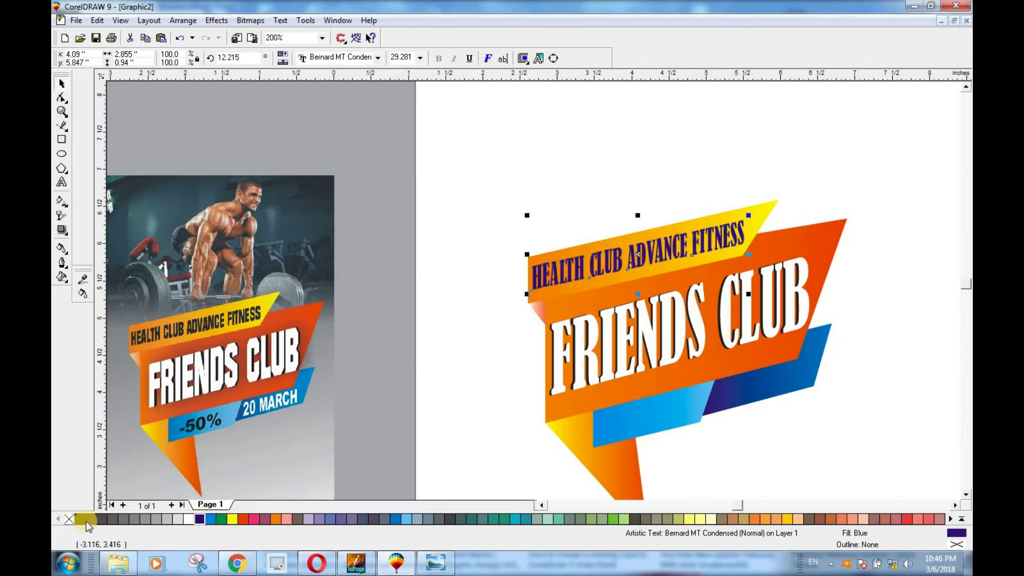
{"action": "left_click", "coordinate": [961, 519]}
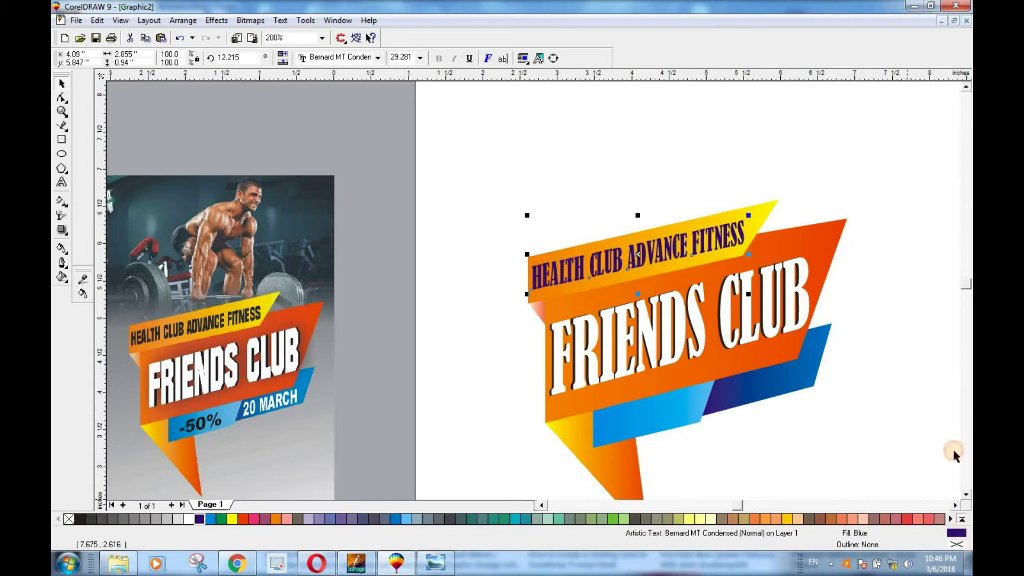
{"action": "left_click", "coordinate": [236, 516]}
{"action": "left_click", "coordinate": [869, 376]}
Step: Tilt the heading's right end slightly higher and stretch it a little wider
{"action": "scroll", "coordinate": [712, 255], "scroll_direction": "up", "scroll_amount": 4}
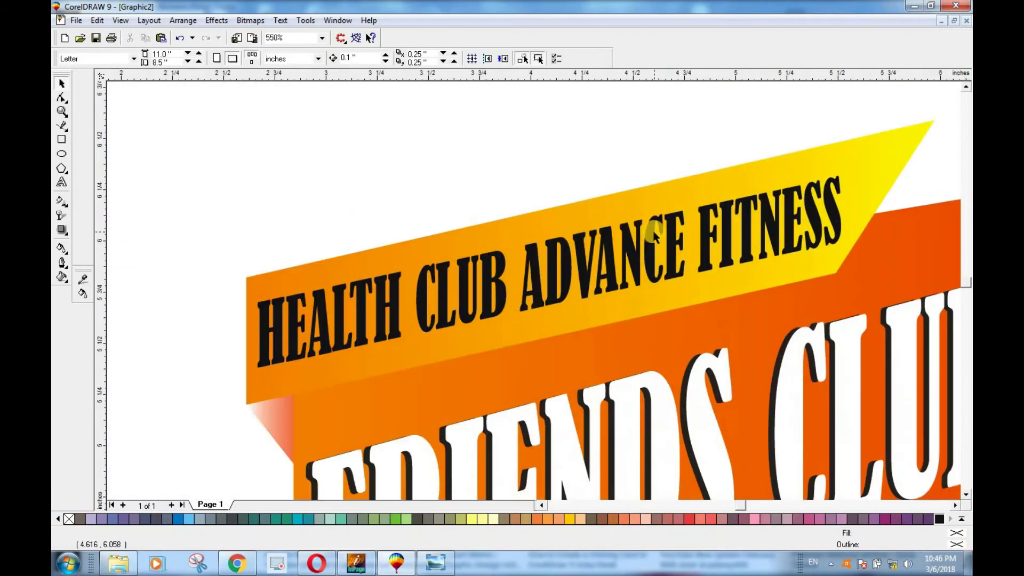
{"action": "left_click", "coordinate": [824, 209]}
{"action": "left_click", "coordinate": [842, 273]}
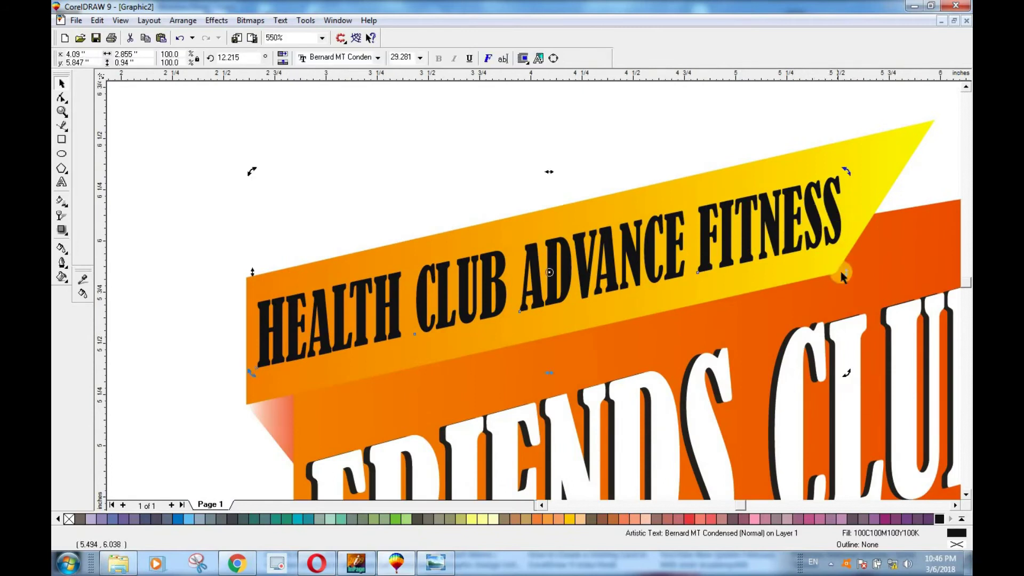
{"action": "mouse_move", "coordinate": [846, 274]}
{"action": "left_mouse_down"}
{"action": "mouse_move", "coordinate": [875, 261]}
{"action": "mouse_move", "coordinate": [847, 278]}
{"action": "mouse_move", "coordinate": [857, 274]}
{"action": "left_mouse_up"}
{"action": "left_click", "coordinate": [838, 219]}
Step: Zoom out to the full page and start a text line for -50% below the banner
{"action": "key", "text": "Escape"}
{"action": "key", "text": "F3"}
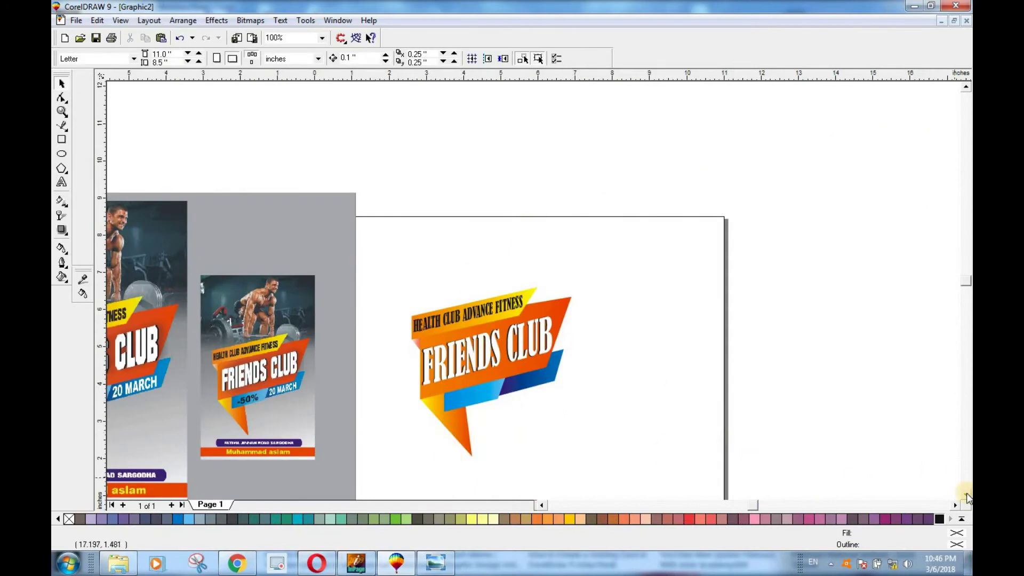
{"action": "left_click", "coordinate": [966, 494]}
{"action": "scroll", "coordinate": [469, 371], "scroll_direction": "up", "scroll_amount": 1}
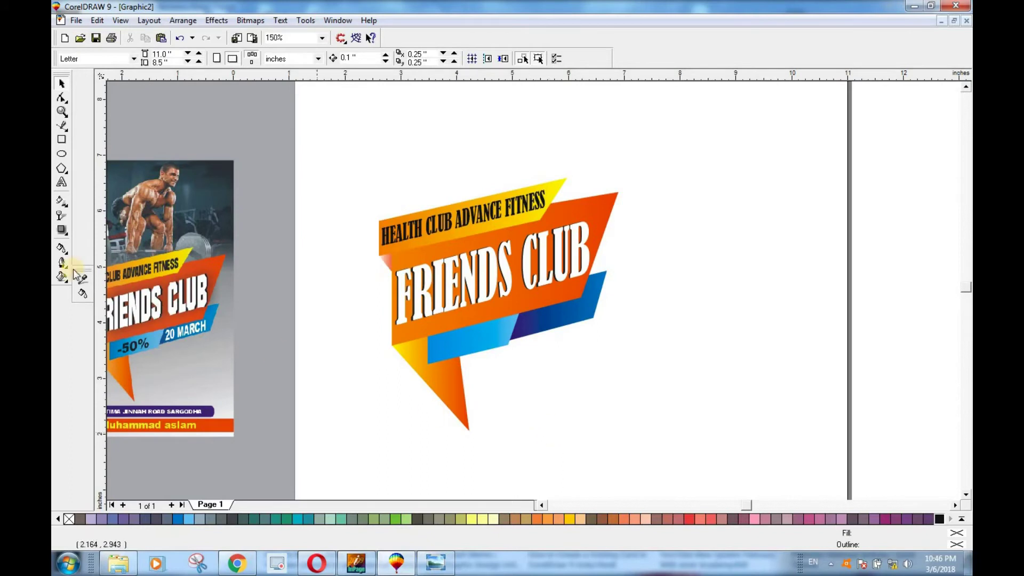
{"action": "left_click", "coordinate": [62, 183]}
{"action": "left_click", "coordinate": [547, 410]}
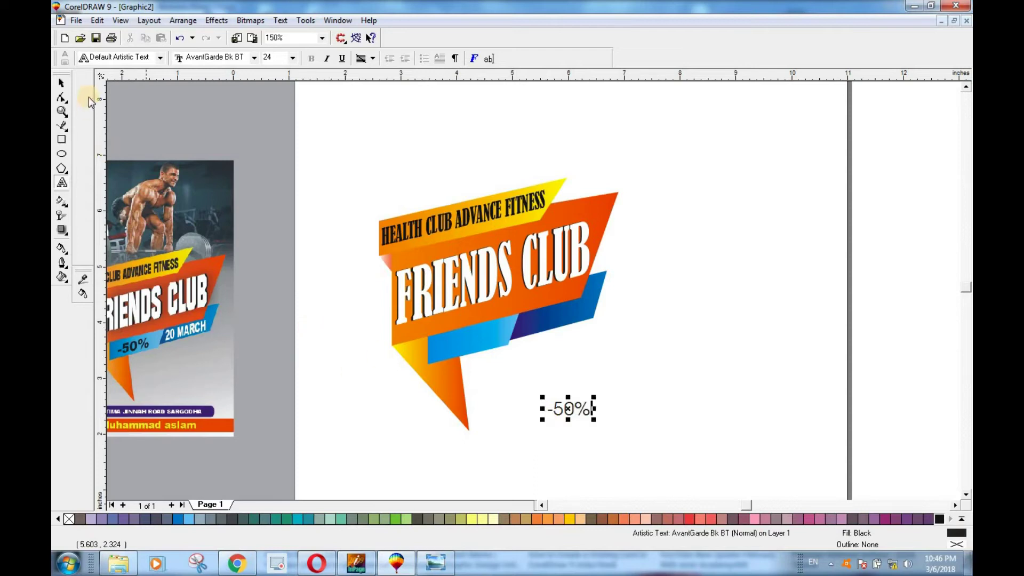
Step: Move -50% onto the blue band, set it in Bernard MT Condensed and enlarge it
{"action": "left_click", "coordinate": [61, 83]}
{"action": "left_click_drag", "start_coordinate": [567, 409], "coordinate": [459, 345]}
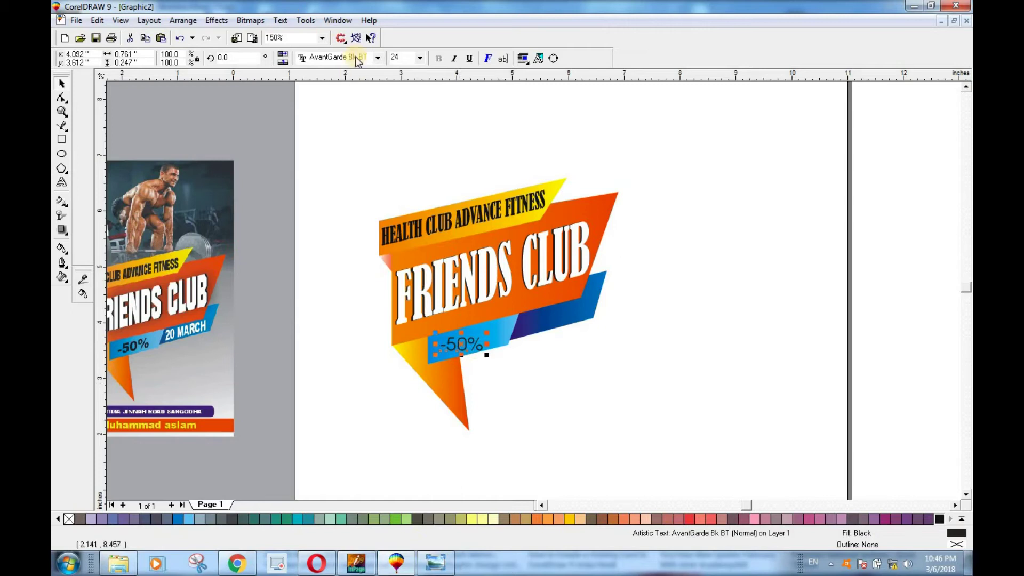
{"action": "left_click", "coordinate": [377, 58]}
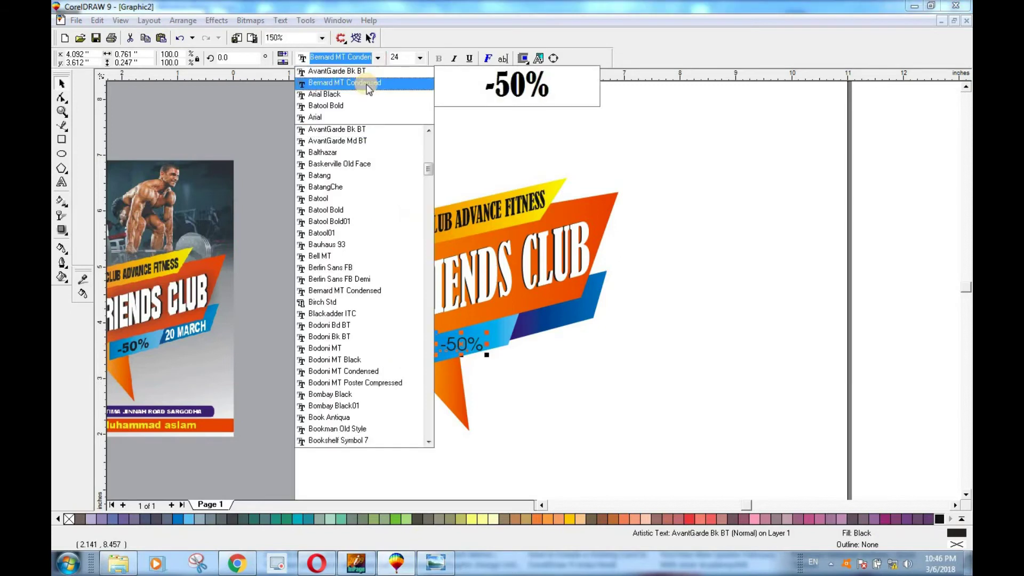
{"action": "left_click", "coordinate": [367, 82]}
{"action": "left_click_drag", "start_coordinate": [481, 334], "coordinate": [504, 347]}
Step: Resize -50% to about 31.9 pt and slant it 7.59° to match the banner
{"action": "left_click", "coordinate": [461, 344]}
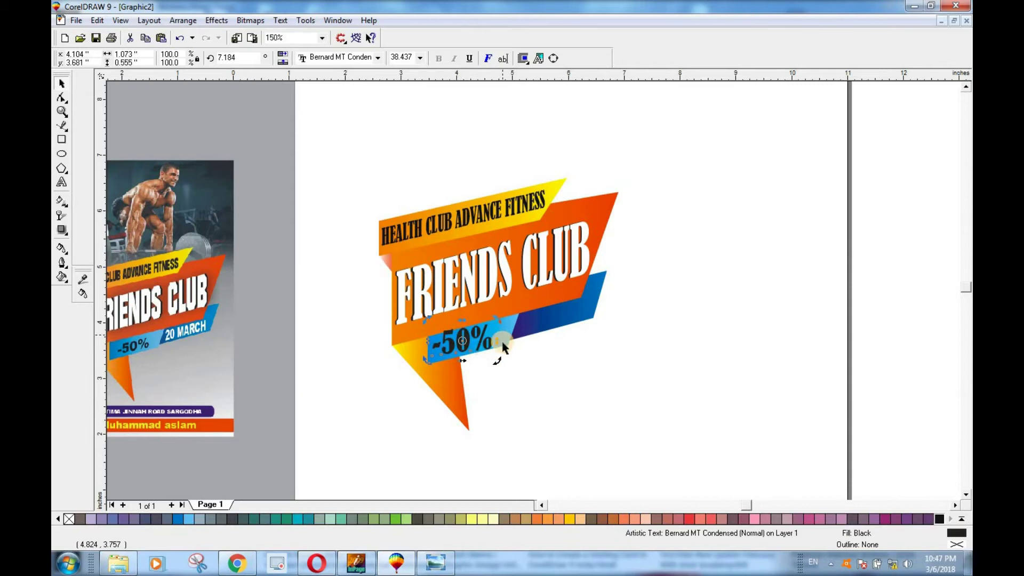
{"action": "left_click", "coordinate": [491, 365]}
{"action": "left_click", "coordinate": [470, 340]}
{"action": "left_click_drag", "start_coordinate": [496, 320], "coordinate": [468, 340]}
{"action": "left_click", "coordinate": [511, 367]}
{"action": "left_click", "coordinate": [467, 344]}
{"action": "left_click", "coordinate": [493, 345]}
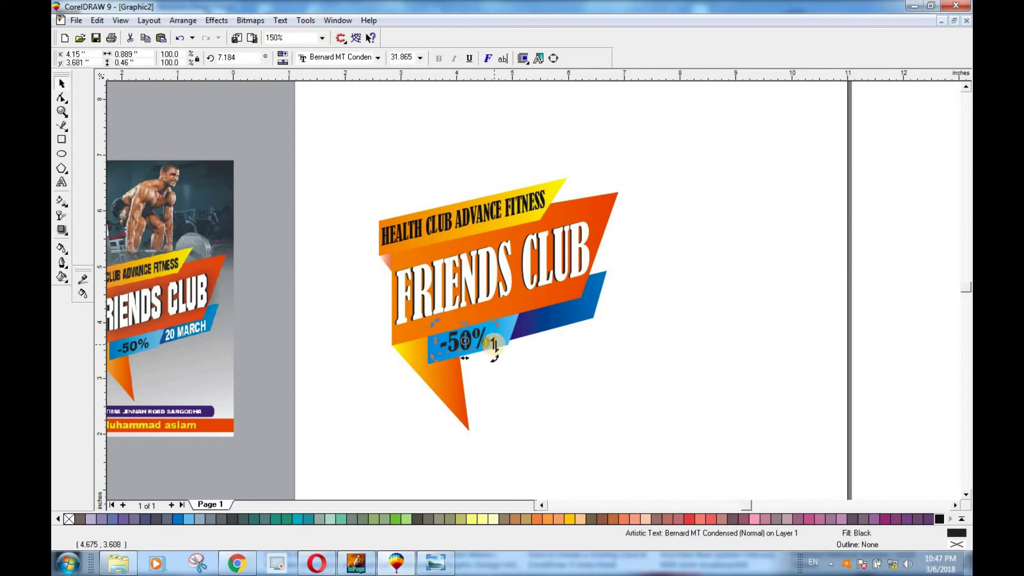
{"action": "left_click_drag", "start_coordinate": [495, 342], "coordinate": [467, 343]}
{"action": "left_click", "coordinate": [471, 339]}
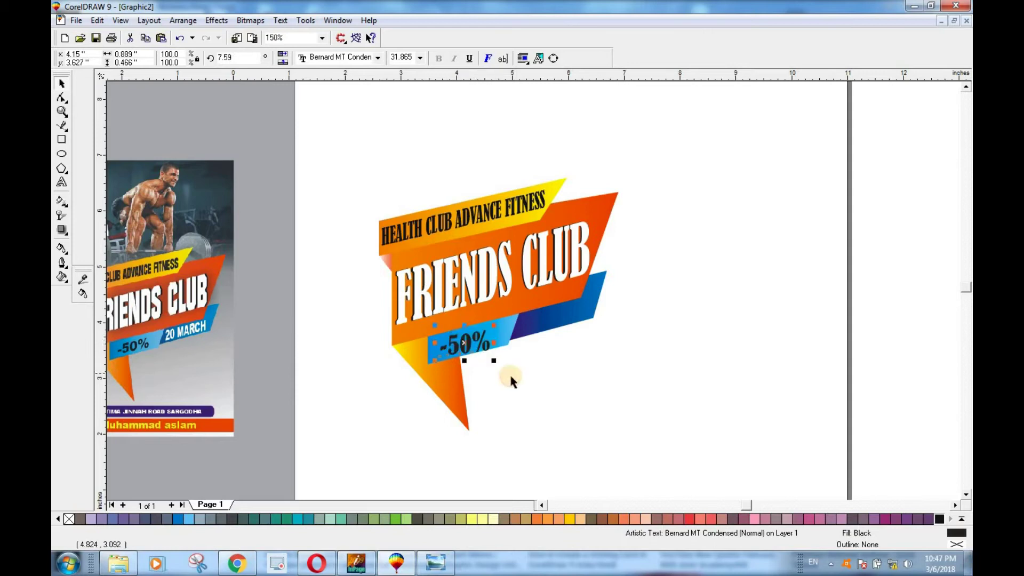
Step: Drag a copy of the -50% label below the banner
{"action": "left_click", "coordinate": [510, 372]}
{"action": "left_click", "coordinate": [470, 345]}
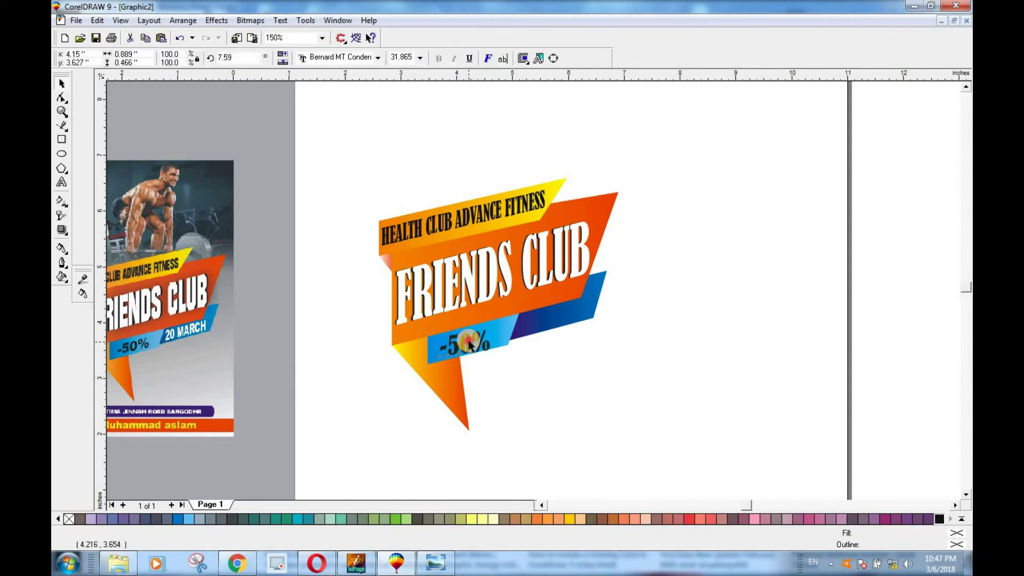
{"action": "left_click", "coordinate": [535, 383]}
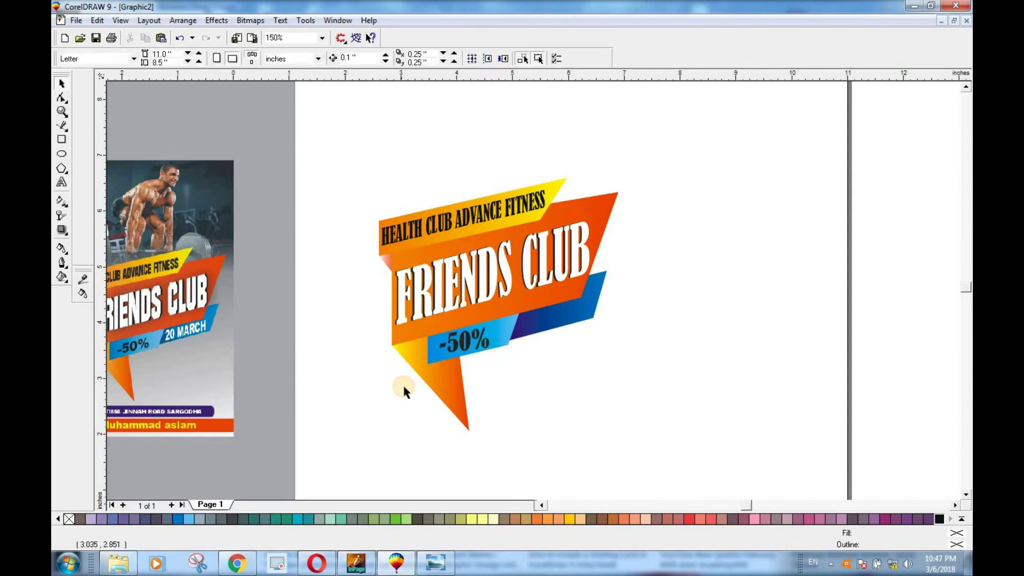
{"action": "left_click", "coordinate": [468, 341]}
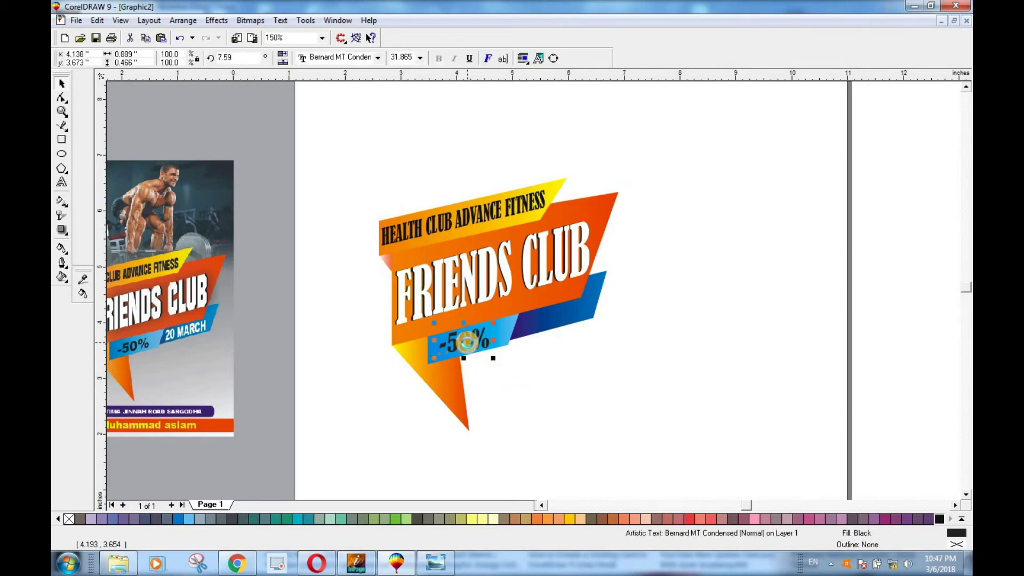
{"action": "left_click_drag", "start_coordinate": [467, 342], "coordinate": [565, 396]}
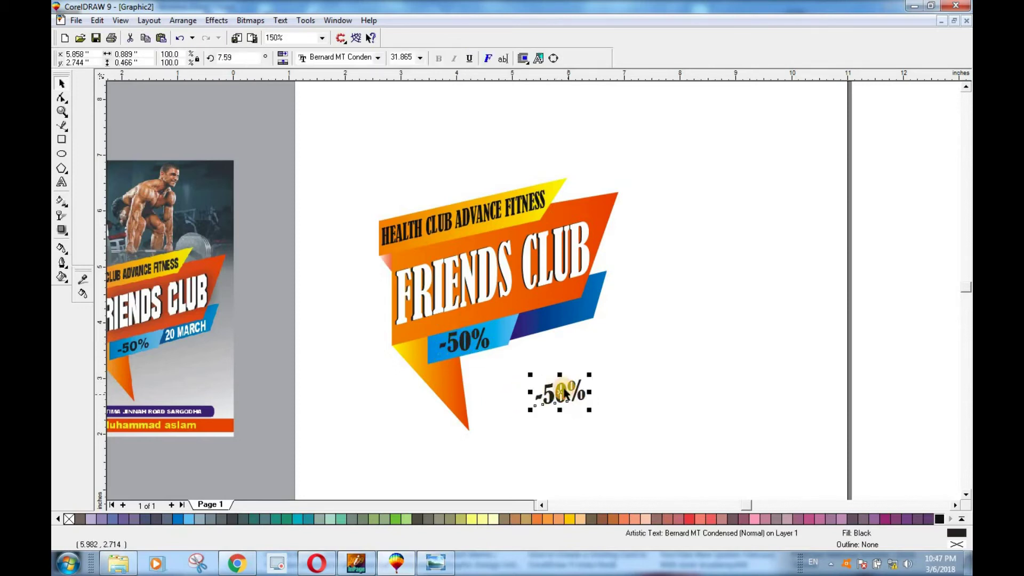
Step: Replace the copy's text with '20 MARCH'
{"action": "key", "text": "F8"}
{"action": "left_click_drag", "start_coordinate": [586, 395], "coordinate": [526, 393]}
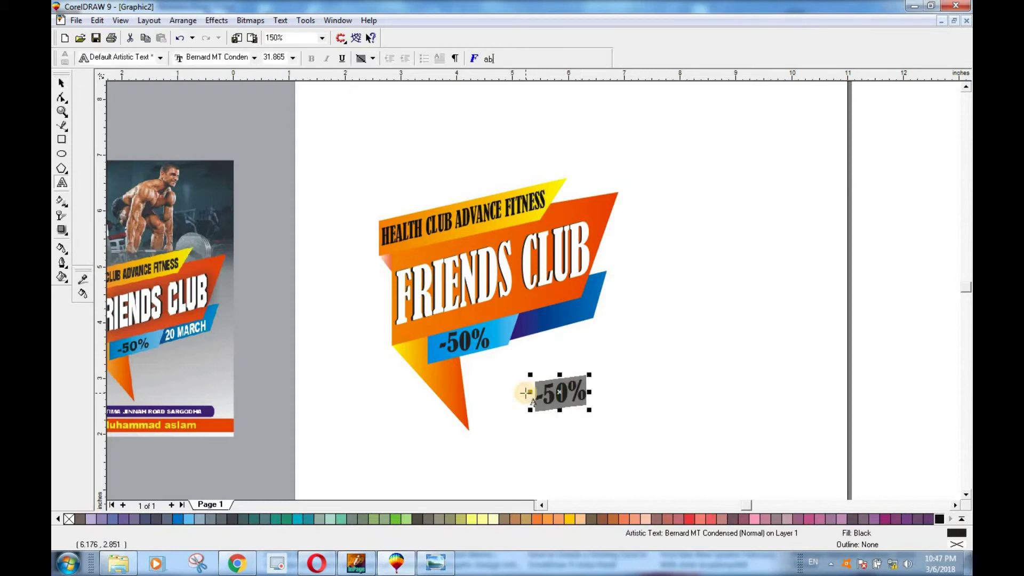
{"action": "type", "text": "20"}
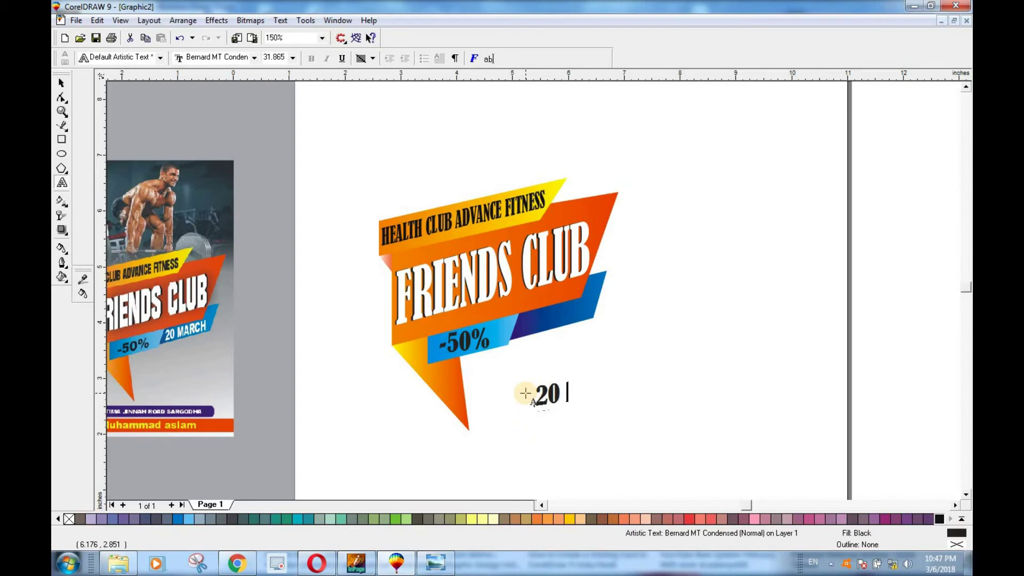
{"action": "type", "text": " MAR"}
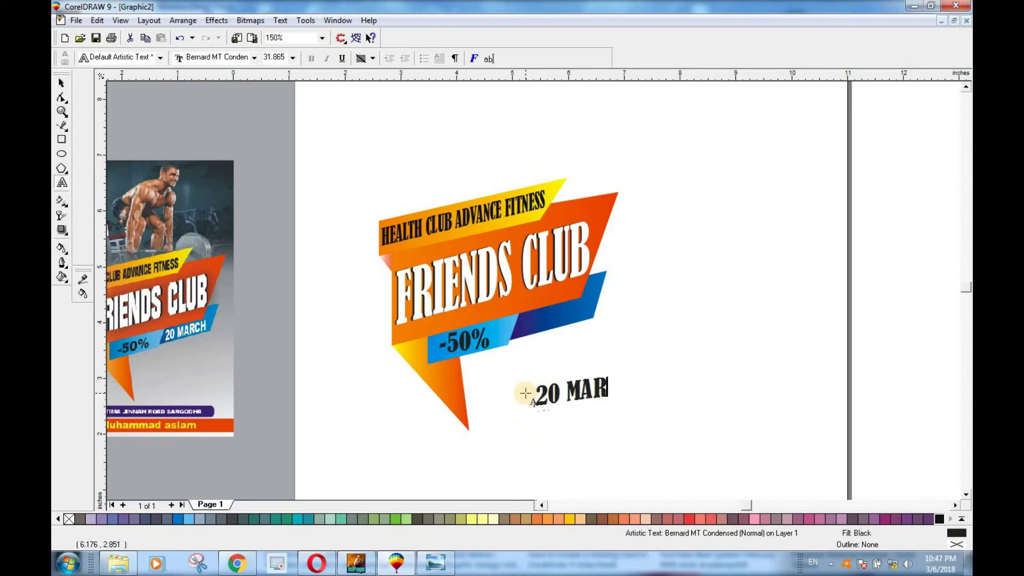
{"action": "type", "text": "CH"}
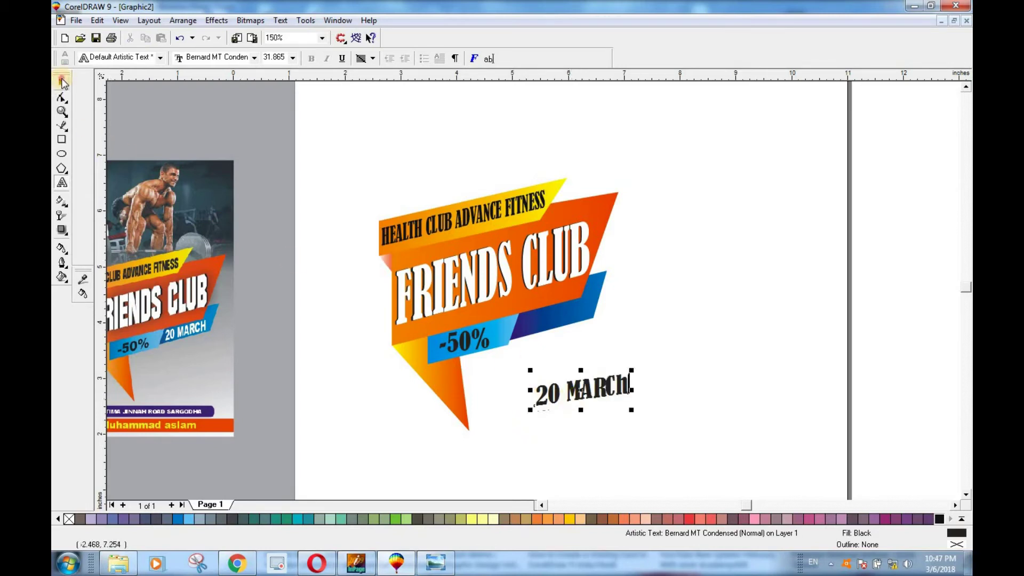
Step: Move the 20 MARCH text onto the dark blue ribbon and narrow it slightly
{"action": "left_click", "coordinate": [62, 83]}
{"action": "left_click", "coordinate": [638, 415]}
{"action": "left_click", "coordinate": [604, 391]}
{"action": "left_click_drag", "start_coordinate": [632, 370], "coordinate": [556, 316]}
{"action": "left_click", "coordinate": [592, 324]}
{"action": "left_click", "coordinate": [555, 317]}
{"action": "left_click", "coordinate": [603, 343]}
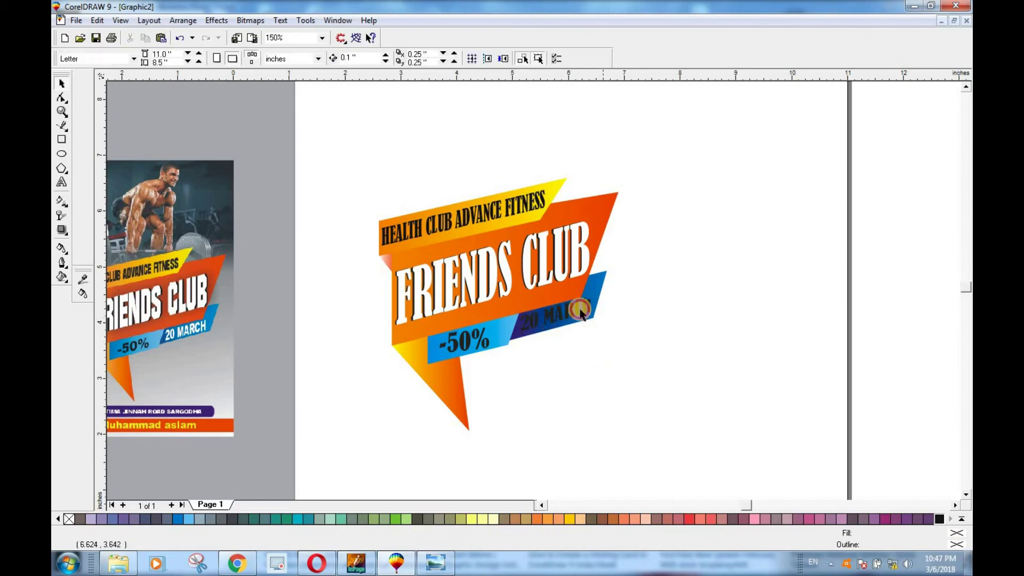
Step: Fill the 20 MARCH text with white
{"action": "scroll", "coordinate": [580, 310], "scroll_direction": "up", "scroll_amount": 3}
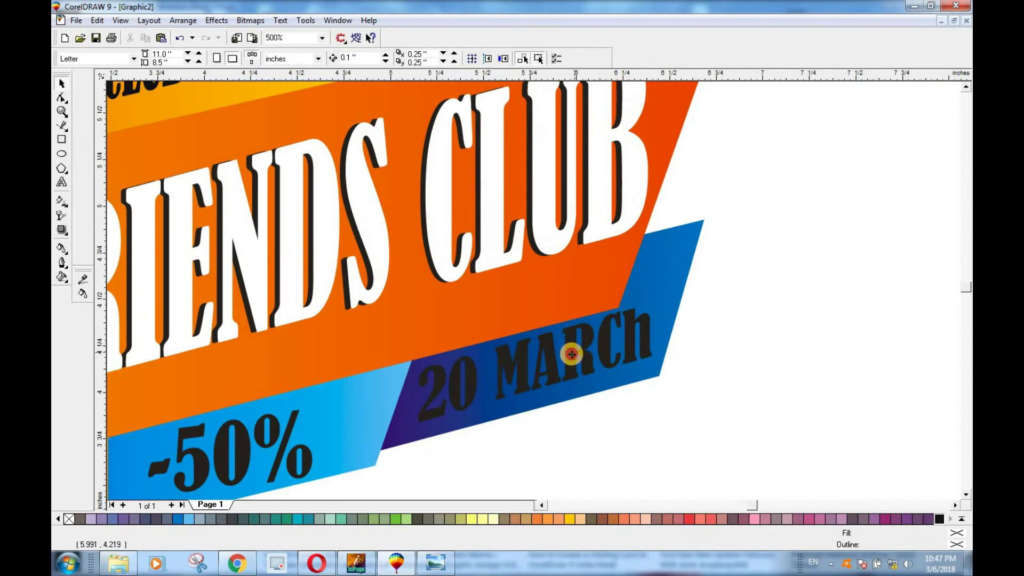
{"action": "left_click", "coordinate": [572, 355]}
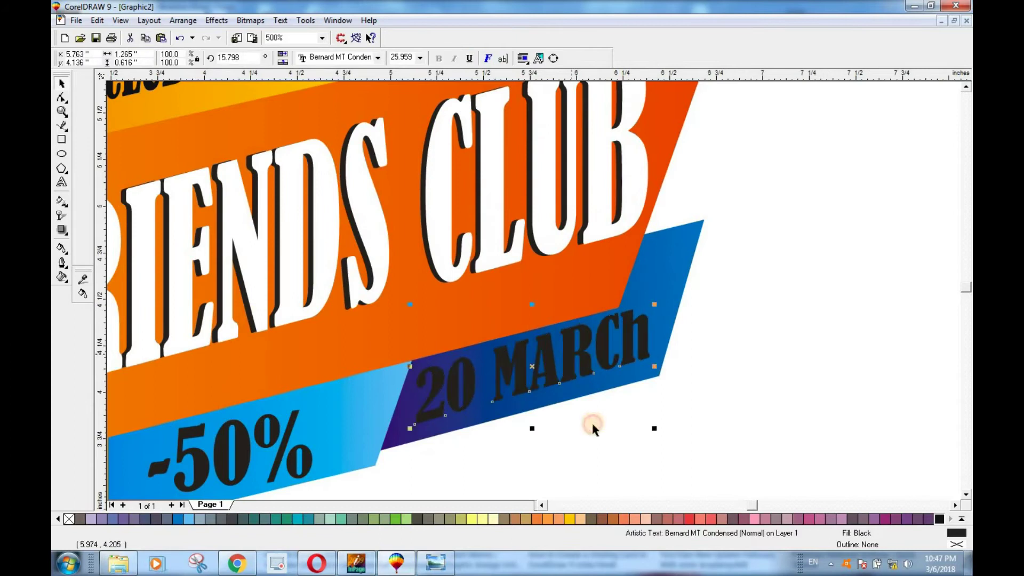
{"action": "left_click", "coordinate": [962, 518]}
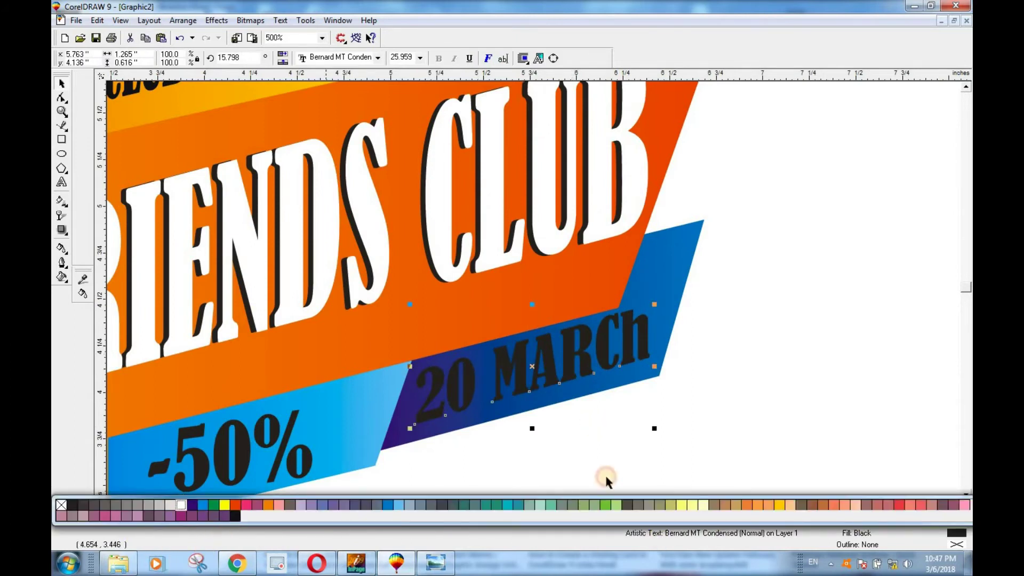
{"action": "left_click", "coordinate": [605, 475]}
{"action": "key", "text": "Escape"}
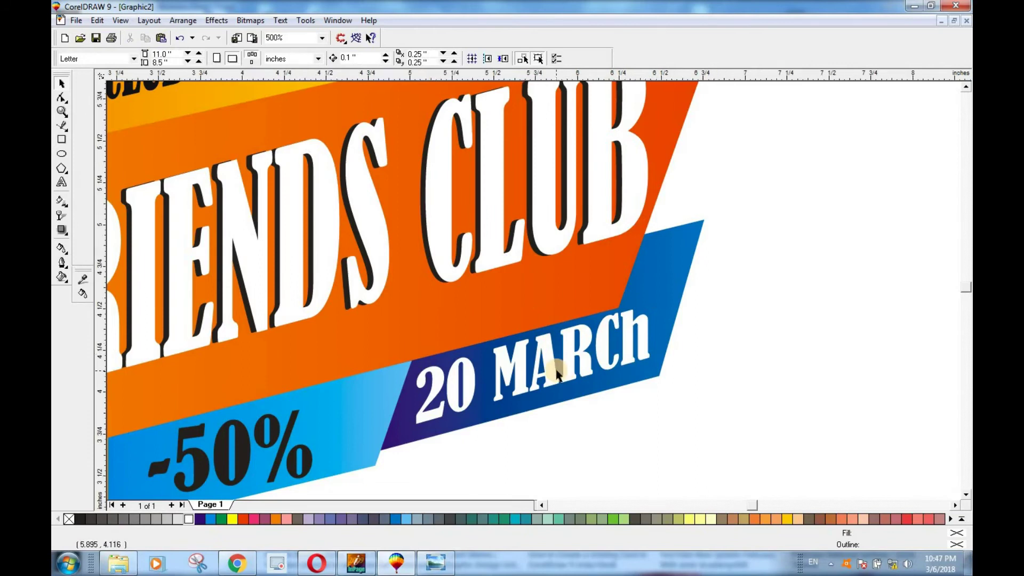
{"action": "scroll", "coordinate": [558, 373], "scroll_direction": "down", "scroll_amount": 1}
{"action": "scroll", "coordinate": [557, 384], "scroll_direction": "down", "scroll_amount": 3}
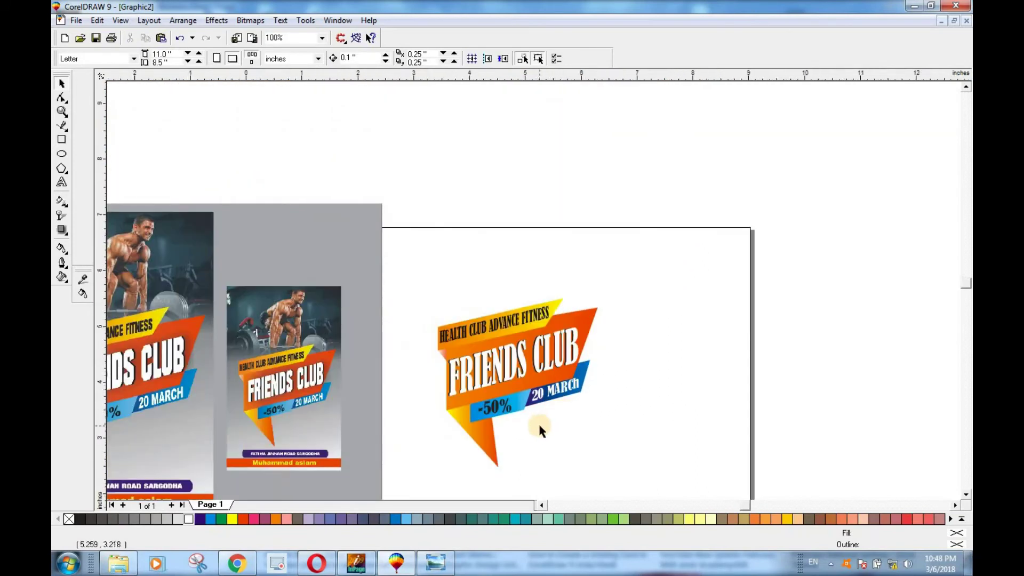
{"action": "scroll", "coordinate": [539, 422], "scroll_direction": "up", "scroll_amount": 1}
Step: Marquee-select the six Friends Club banner pieces and group them with Ctrl+G
{"action": "left_click", "coordinate": [967, 495]}
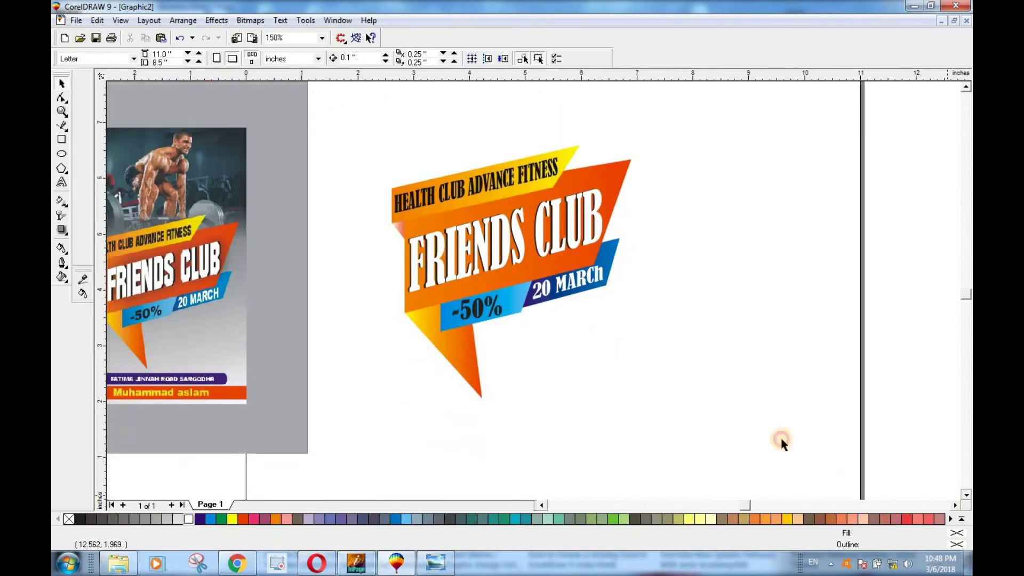
{"action": "scroll", "coordinate": [471, 319], "scroll_direction": "down", "scroll_amount": 1}
{"action": "scroll", "coordinate": [514, 215], "scroll_direction": "up", "scroll_amount": 3}
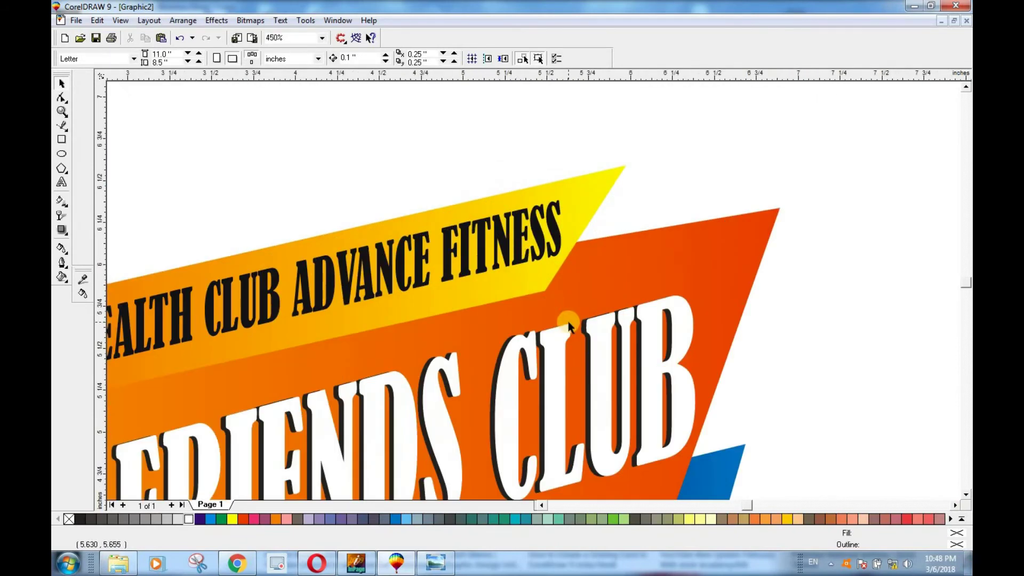
{"action": "scroll", "coordinate": [555, 311], "scroll_direction": "down", "scroll_amount": 1}
{"action": "left_click", "coordinate": [967, 496]}
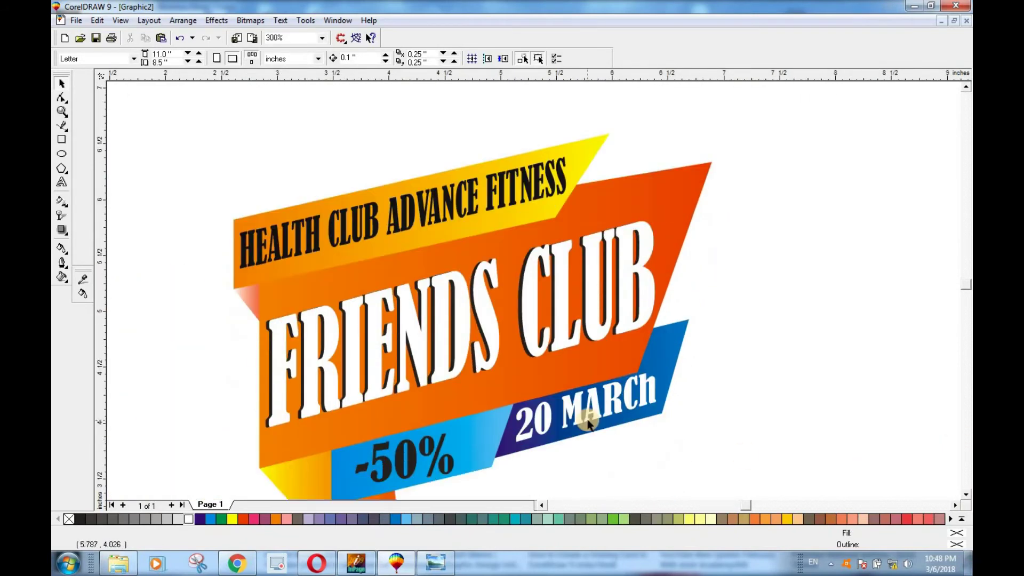
{"action": "scroll", "coordinate": [589, 426], "scroll_direction": "down", "scroll_amount": 1}
{"action": "left_click", "coordinate": [967, 496]}
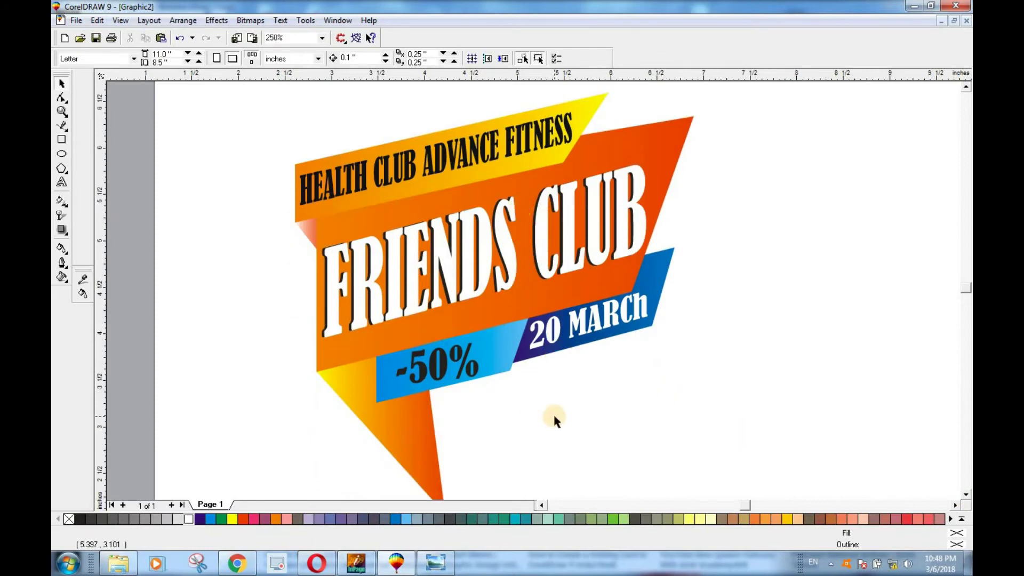
{"action": "scroll", "coordinate": [555, 419], "scroll_direction": "down", "scroll_amount": 1}
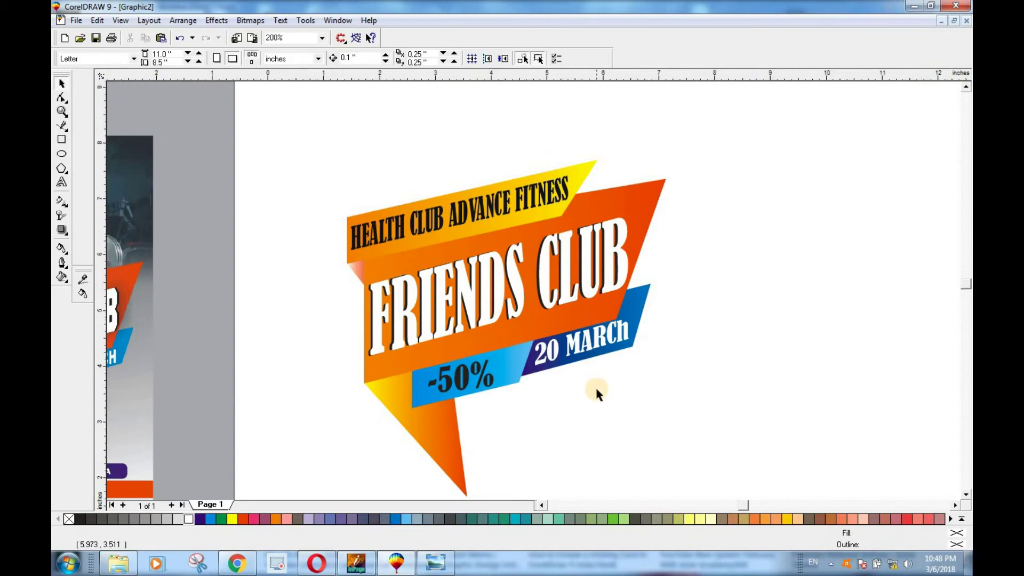
{"action": "scroll", "coordinate": [596, 390], "scroll_direction": "down", "scroll_amount": 1}
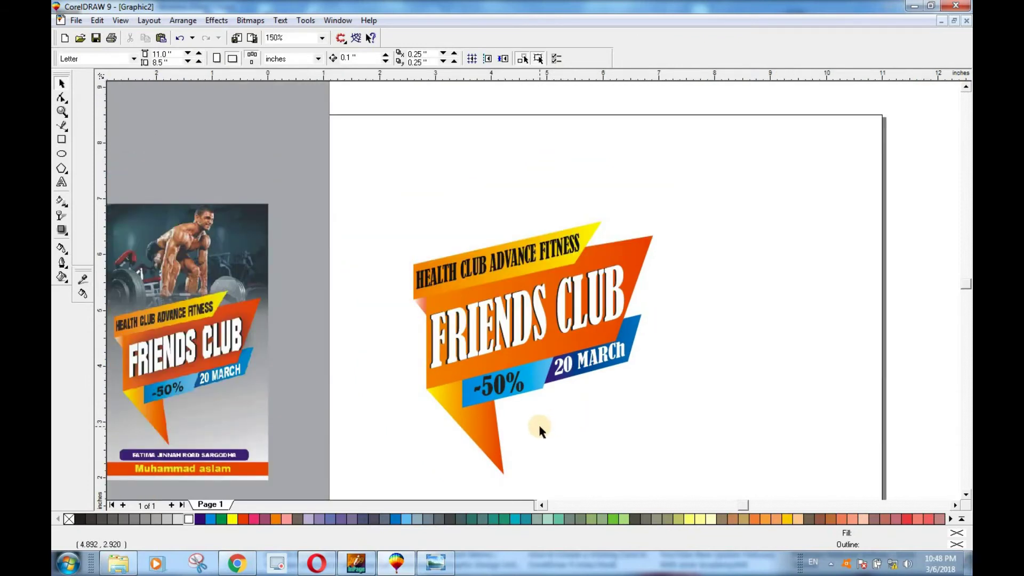
{"action": "left_click_drag", "start_coordinate": [391, 197], "coordinate": [527, 399]}
{"action": "left_click_drag", "start_coordinate": [658, 482], "coordinate": [659, 495]}
{"action": "key", "text": "ctrl+g"}
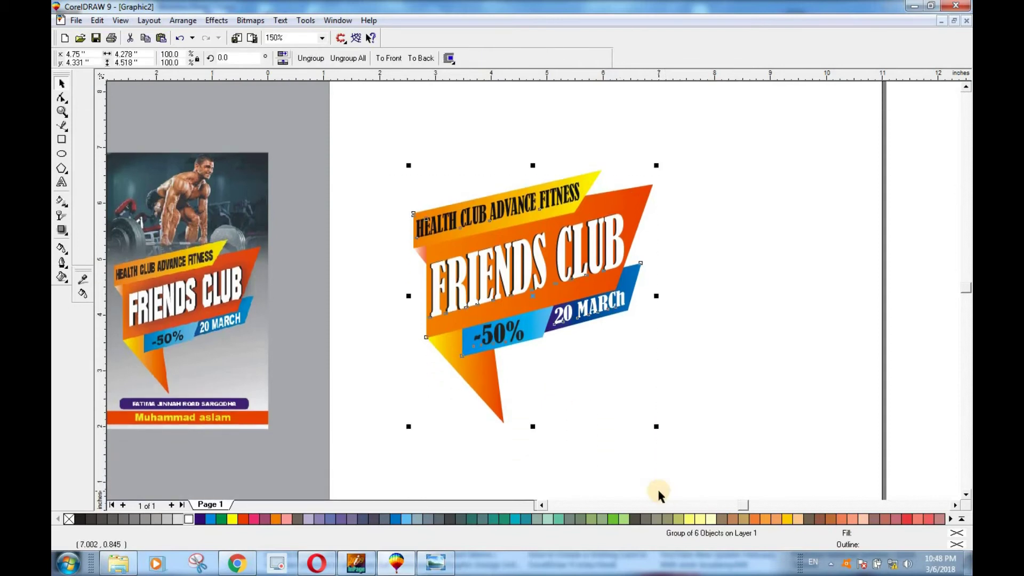
Step: Drag the Friends Club group onto the left-hand poster
{"action": "scroll", "coordinate": [696, 362], "scroll_direction": "down", "scroll_amount": 1}
{"action": "left_click", "coordinate": [966, 495]}
{"action": "left_click", "coordinate": [618, 398]}
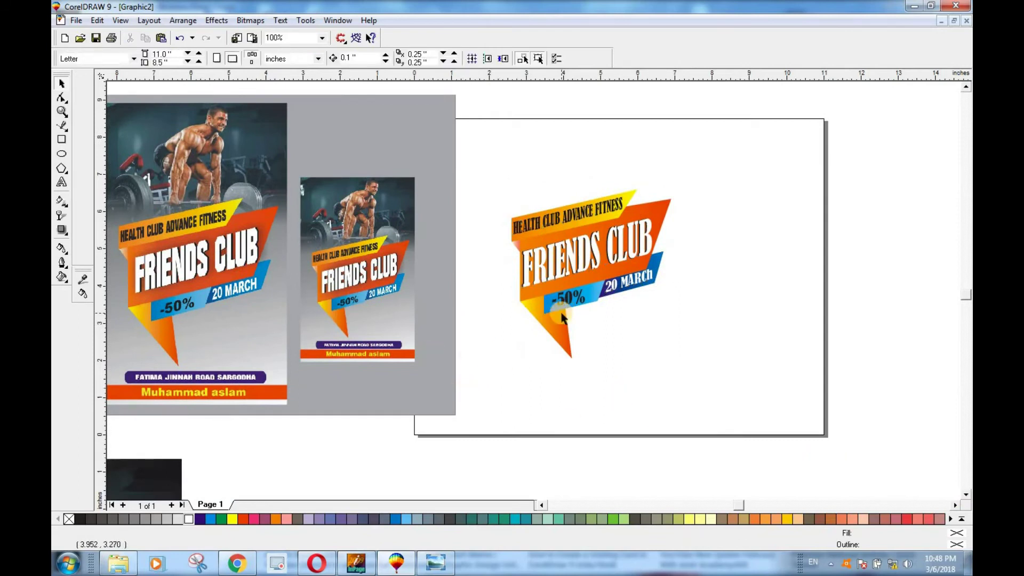
{"action": "left_click_drag", "start_coordinate": [596, 282], "coordinate": [320, 318]}
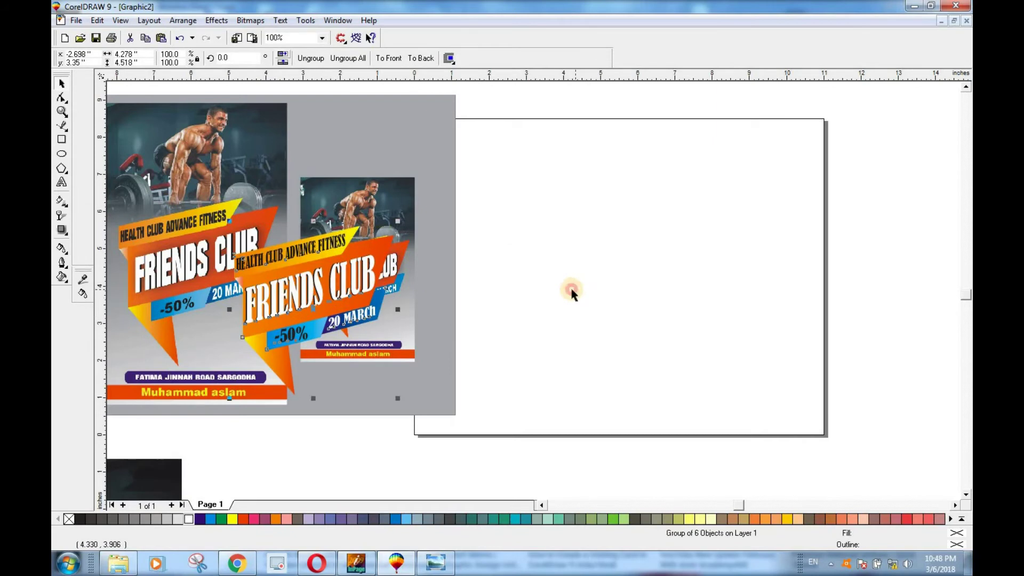
Step: Switch the page to portrait and add a page-sized frame rectangle
{"action": "left_click", "coordinate": [572, 292]}
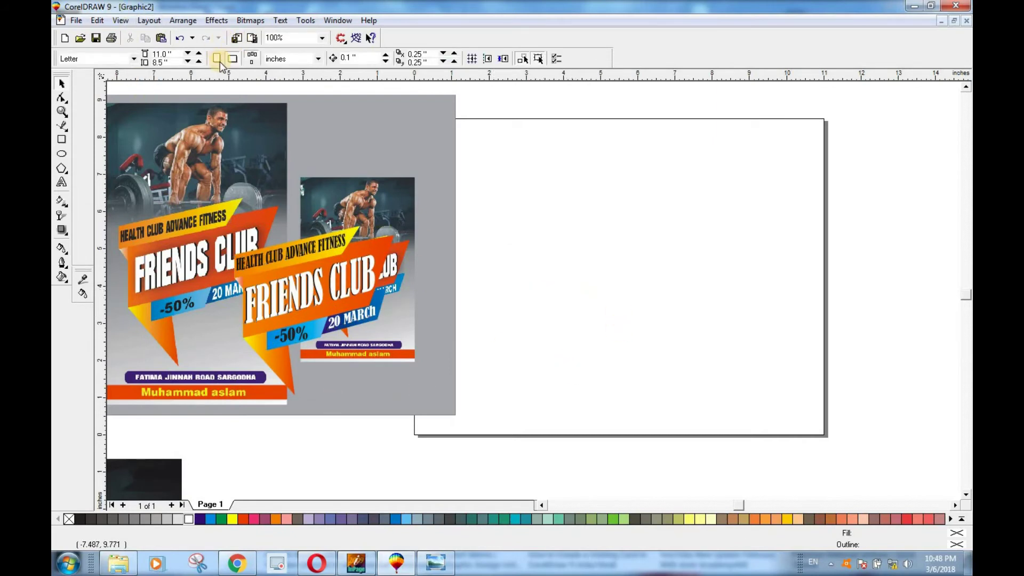
{"action": "left_click", "coordinate": [217, 58]}
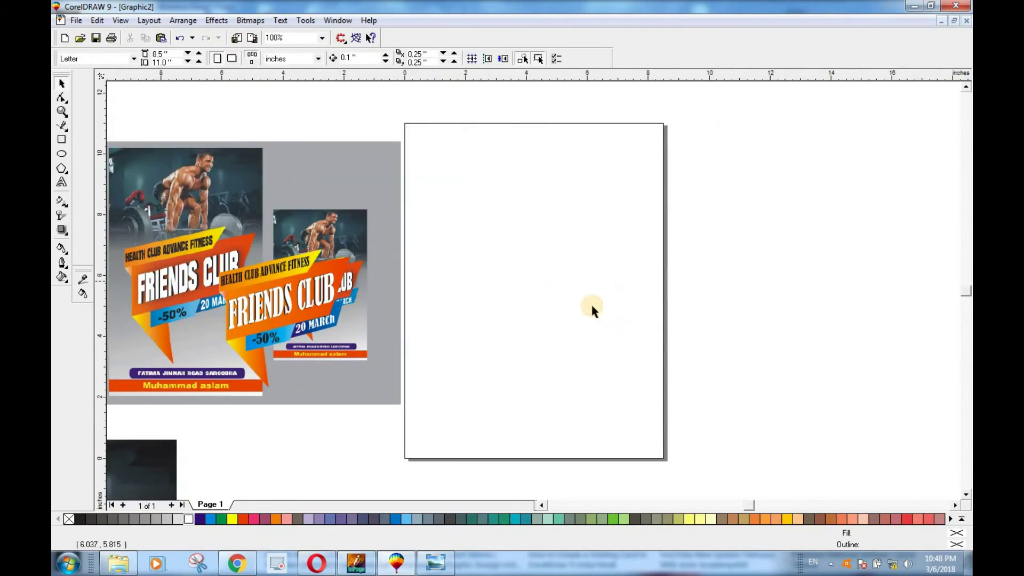
{"action": "double_click", "coordinate": [63, 141]}
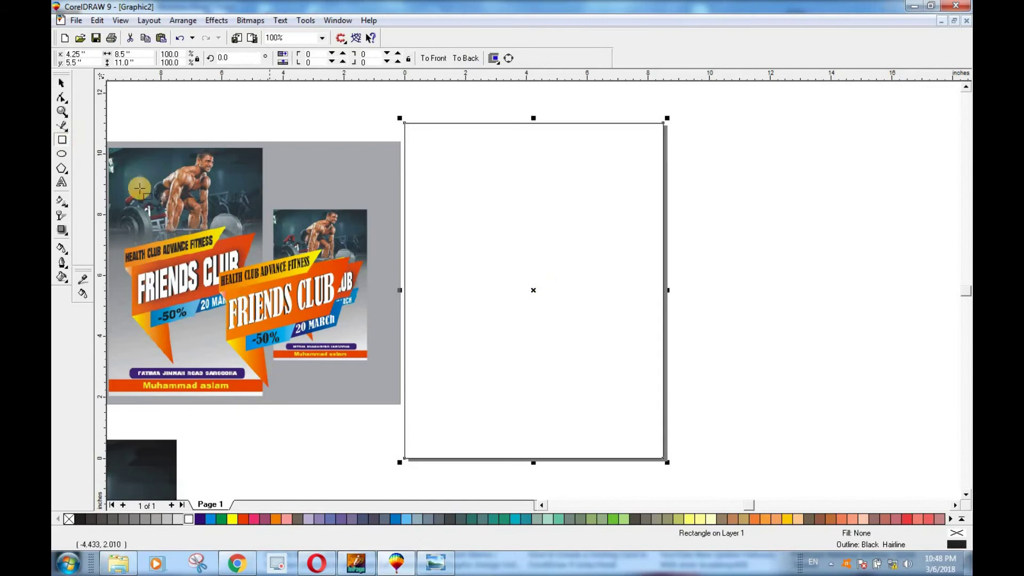
Step: Place the weightlifter photo across the page top, stretched to the right edge
{"action": "mouse_move", "coordinate": [149, 464]}
{"action": "left_mouse_down"}
{"action": "mouse_move", "coordinate": [654, 158]}
{"action": "mouse_move", "coordinate": [630, 151]}
{"action": "left_mouse_up"}
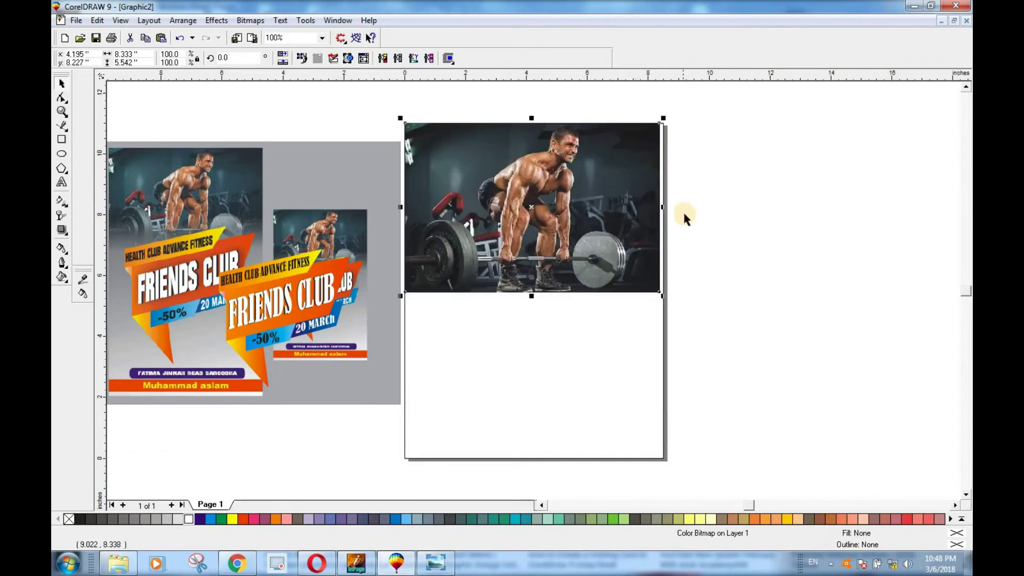
{"action": "scroll", "coordinate": [681, 211], "scroll_direction": "up", "scroll_amount": 2}
{"action": "left_click_drag", "start_coordinate": [633, 195], "coordinate": [642, 198]}
{"action": "left_click", "coordinate": [644, 310]}
{"action": "scroll", "coordinate": [644, 310], "scroll_direction": "down", "scroll_amount": 2}
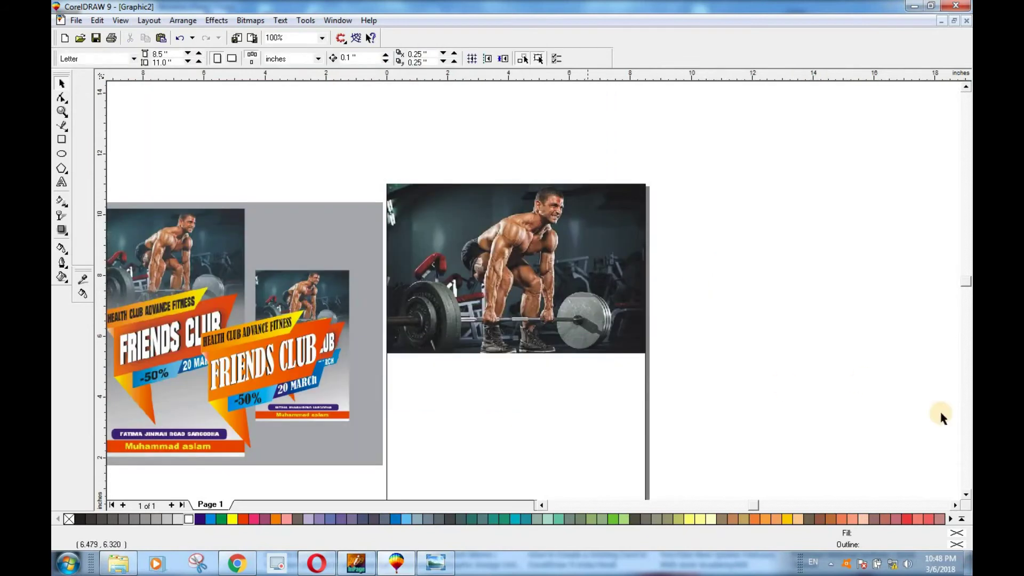
{"action": "left_click", "coordinate": [965, 494]}
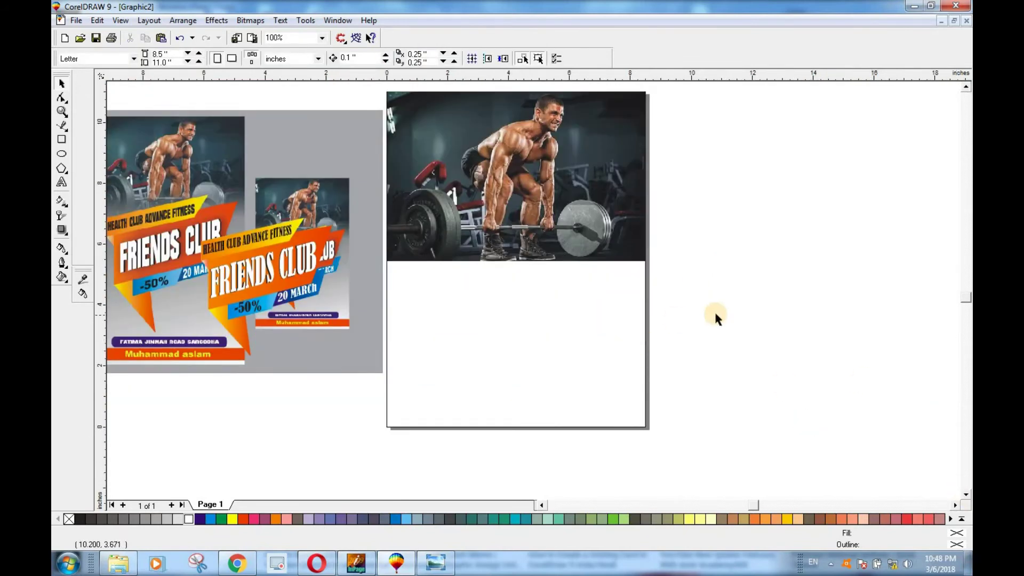
Step: Extend the frame rectangle down past the page and enlarge it slightly from its corner
{"action": "left_click", "coordinate": [523, 427]}
{"action": "left_click_drag", "start_coordinate": [521, 430], "coordinate": [523, 500]}
{"action": "scroll", "coordinate": [566, 356], "scroll_direction": "down", "scroll_amount": 1}
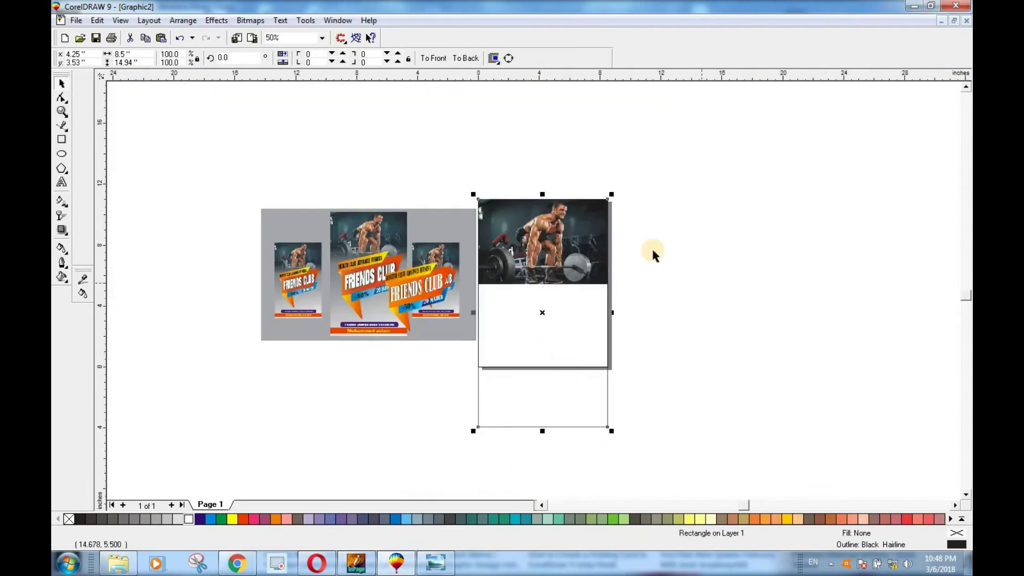
{"action": "left_click_drag", "start_coordinate": [613, 195], "coordinate": [612, 193]}
{"action": "left_click", "coordinate": [655, 366]}
{"action": "scroll", "coordinate": [663, 322], "scroll_direction": "up", "scroll_amount": 2}
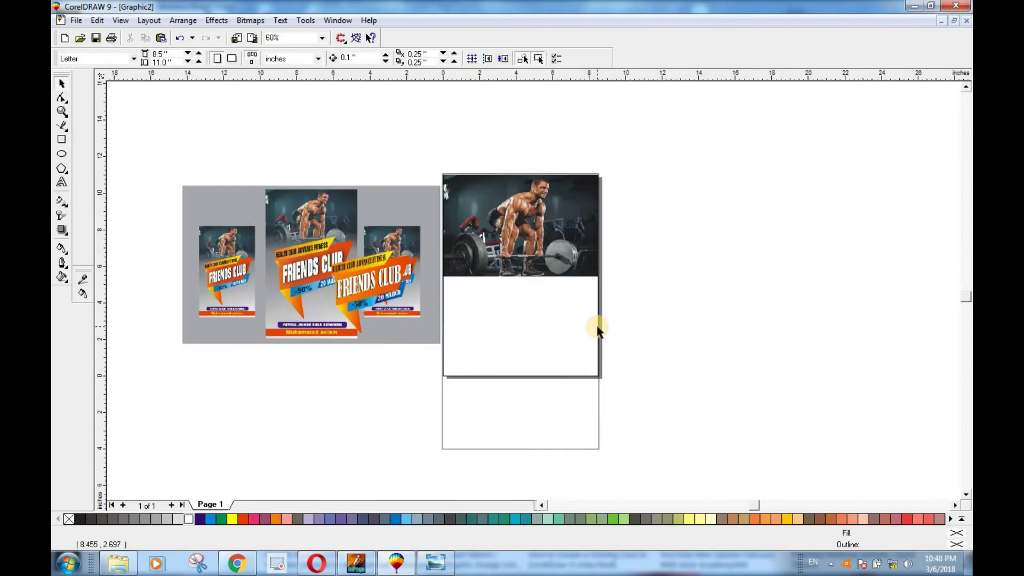
Step: Fill the frame rectangle with 30% Black grey
{"action": "left_click", "coordinate": [534, 239]}
{"action": "left_click", "coordinate": [526, 400]}
{"action": "left_click", "coordinate": [485, 363]}
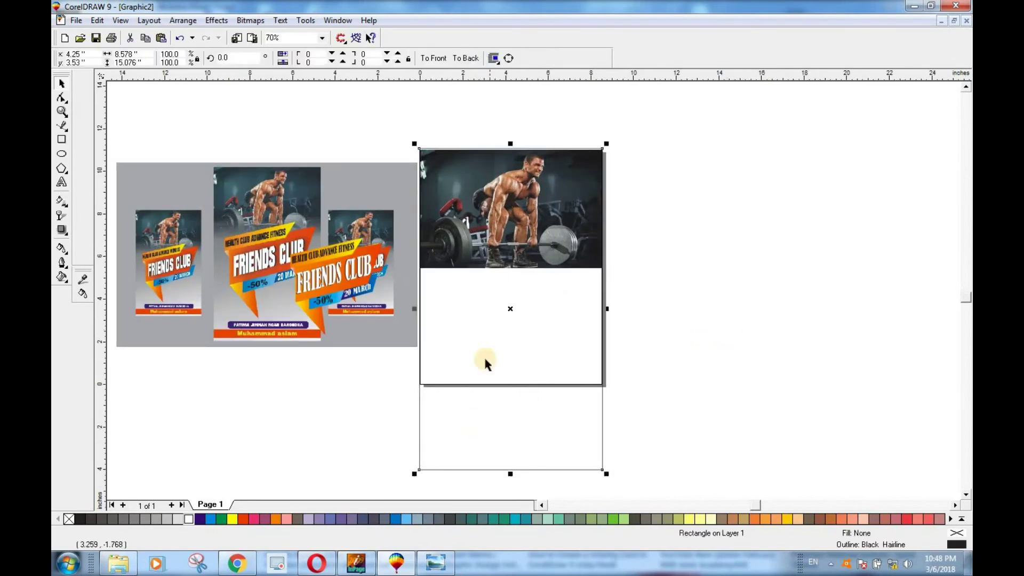
{"action": "left_click", "coordinate": [180, 519]}
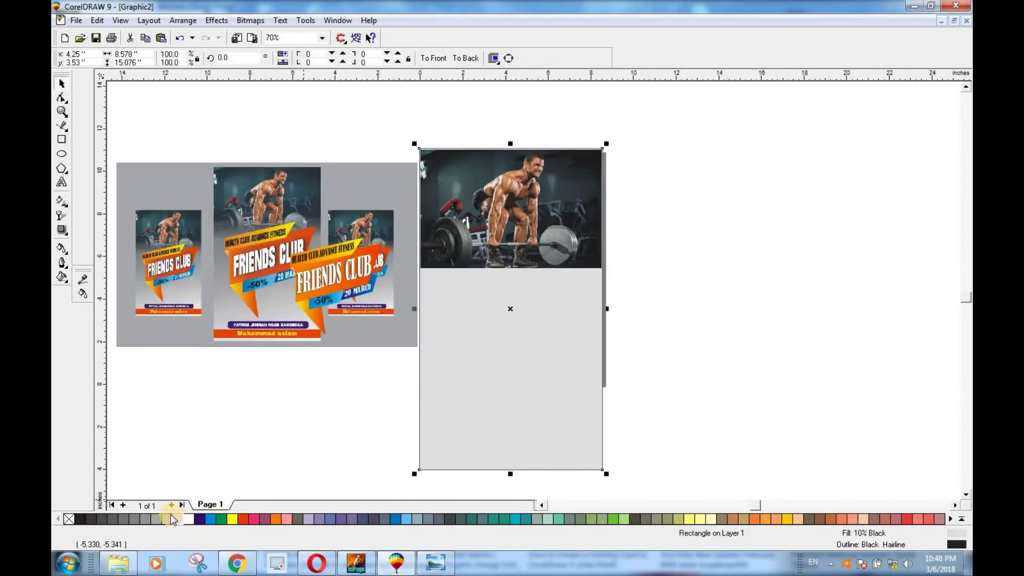
{"action": "left_click", "coordinate": [160, 517]}
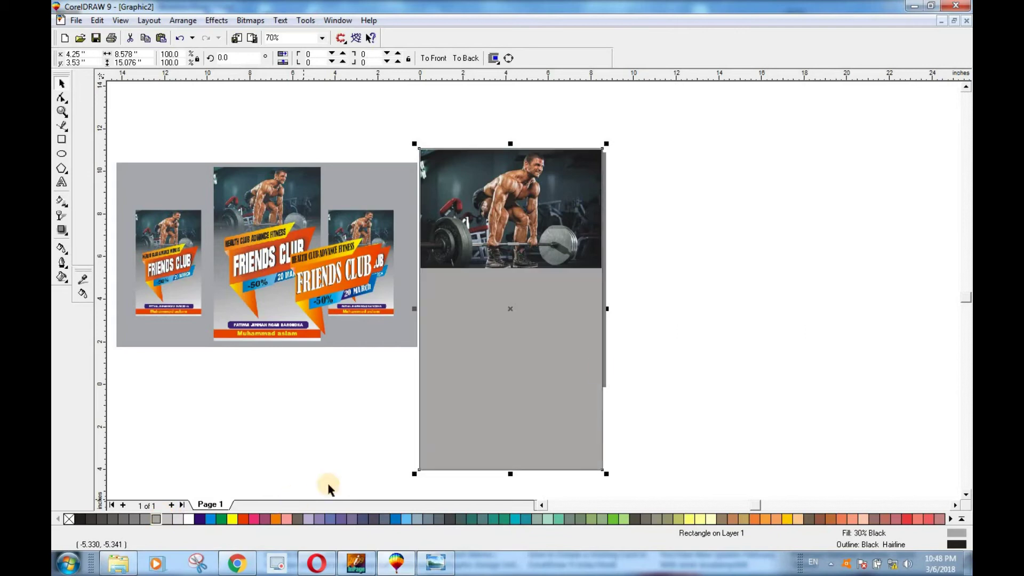
{"action": "left_click", "coordinate": [766, 348]}
{"action": "scroll", "coordinate": [536, 304], "scroll_direction": "up", "scroll_amount": 1}
{"action": "scroll", "coordinate": [538, 303], "scroll_direction": "up", "scroll_amount": 2}
{"action": "left_click", "coordinate": [511, 247]}
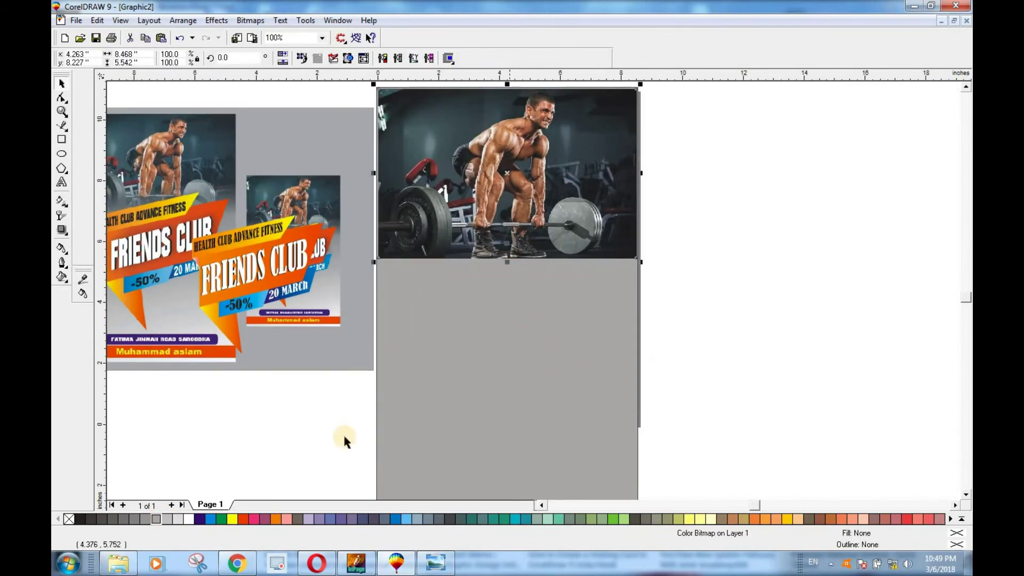
Step: Apply a linear transparency so the photo's lower part fades into the grey background
{"action": "left_click", "coordinate": [62, 216]}
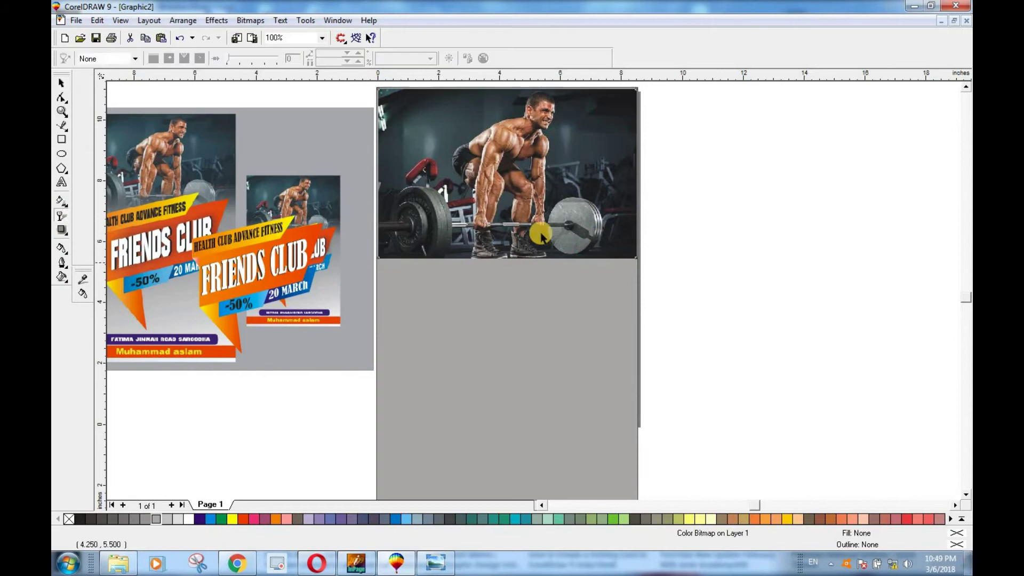
{"action": "left_click_drag", "start_coordinate": [503, 243], "coordinate": [507, 335]}
{"action": "left_click_drag", "start_coordinate": [503, 241], "coordinate": [509, 215]}
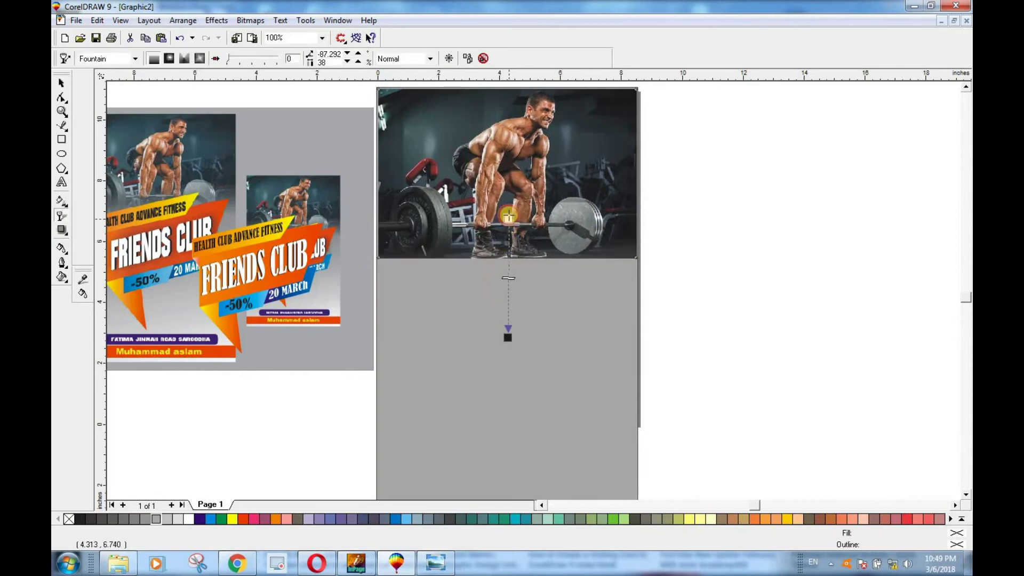
{"action": "left_click_drag", "start_coordinate": [507, 337], "coordinate": [509, 253]}
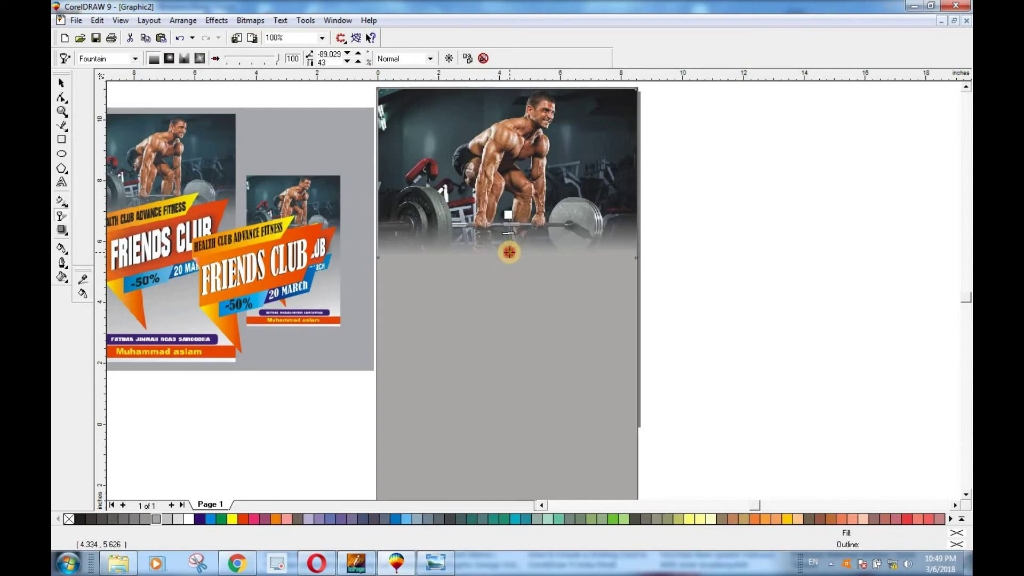
{"action": "left_click", "coordinate": [704, 297]}
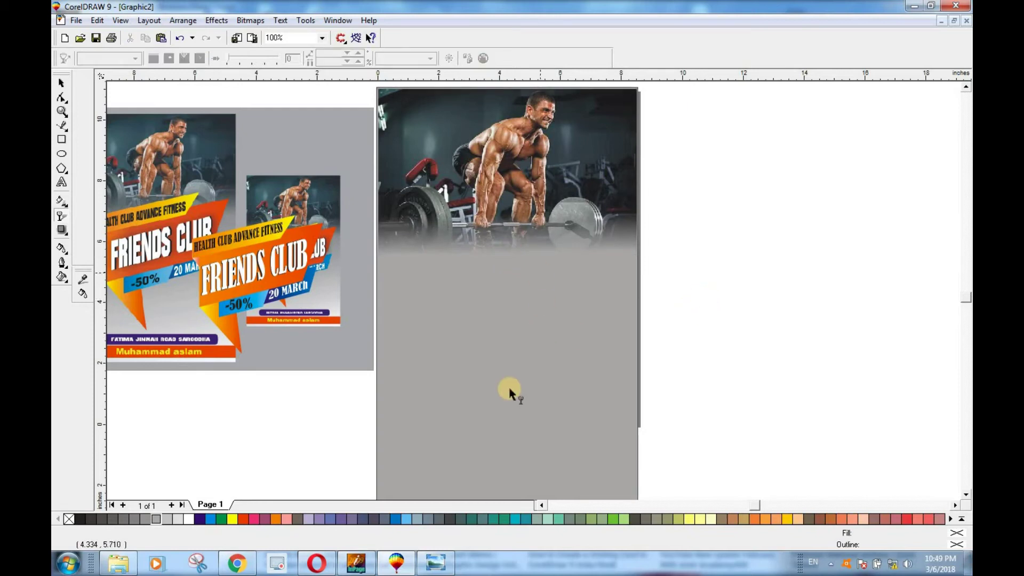
{"action": "left_click", "coordinate": [62, 83]}
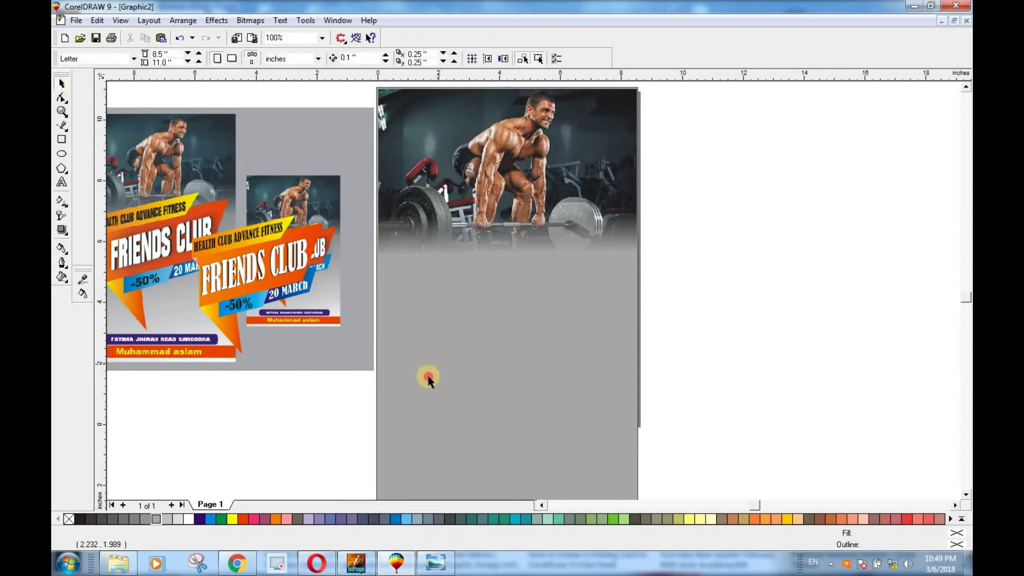
Step: Select the grey rectangle under the photo and try Fountain Fill, cancelling without changes
{"action": "left_click", "coordinate": [518, 443]}
{"action": "key", "text": "F11"}
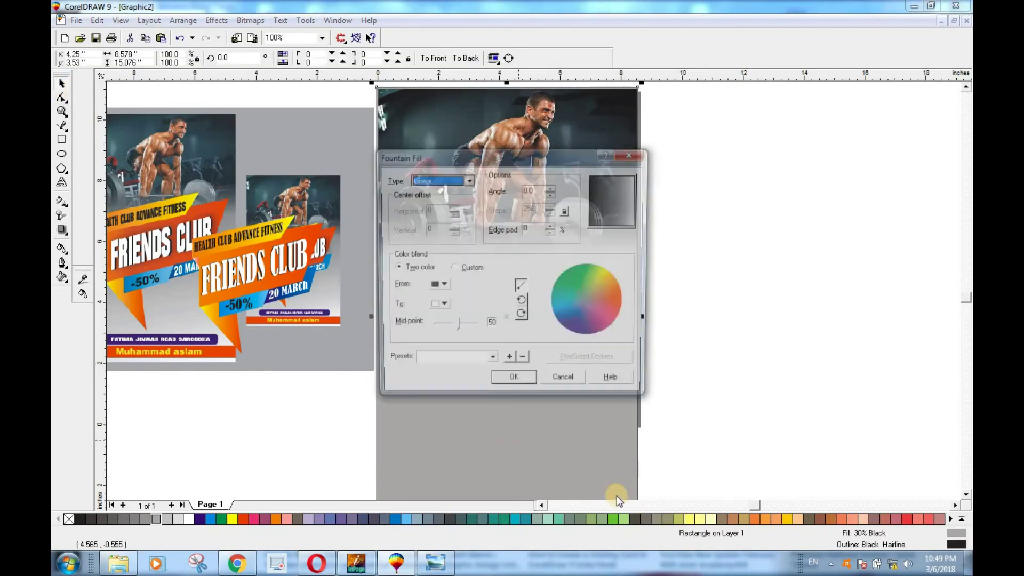
{"action": "left_click_drag", "start_coordinate": [531, 152], "coordinate": [727, 133]}
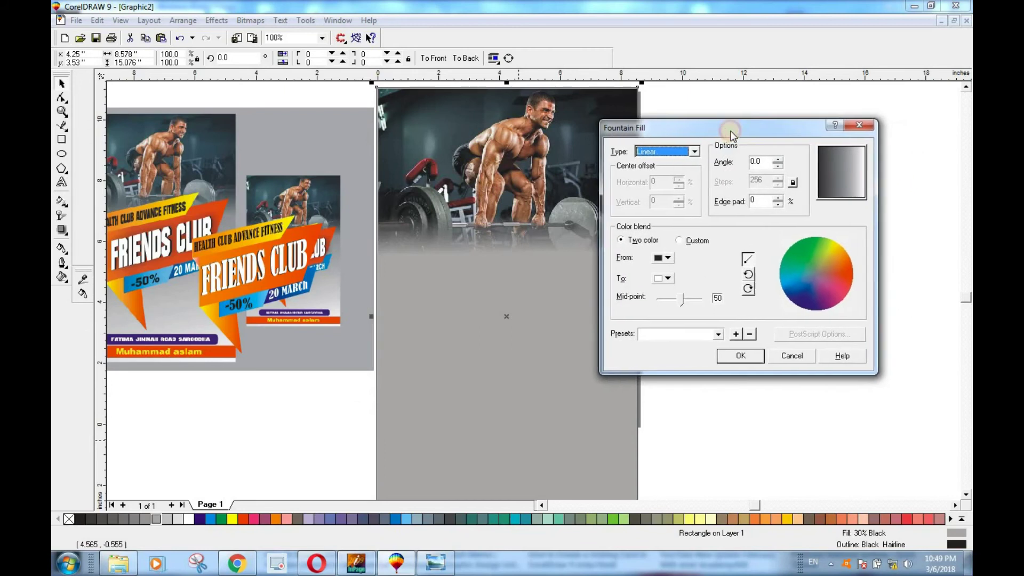
{"action": "left_click", "coordinate": [667, 259]}
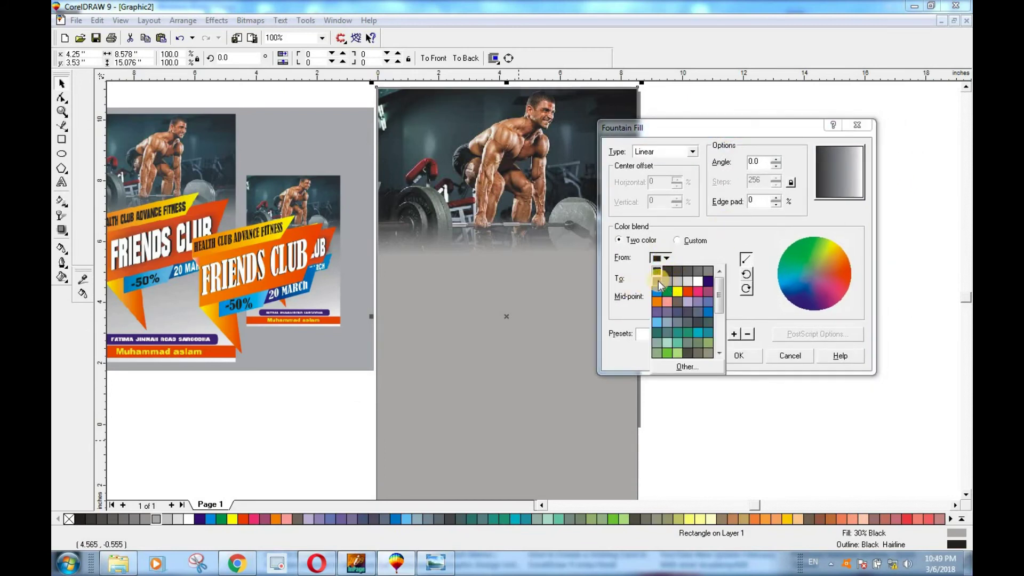
{"action": "left_click", "coordinate": [729, 267]}
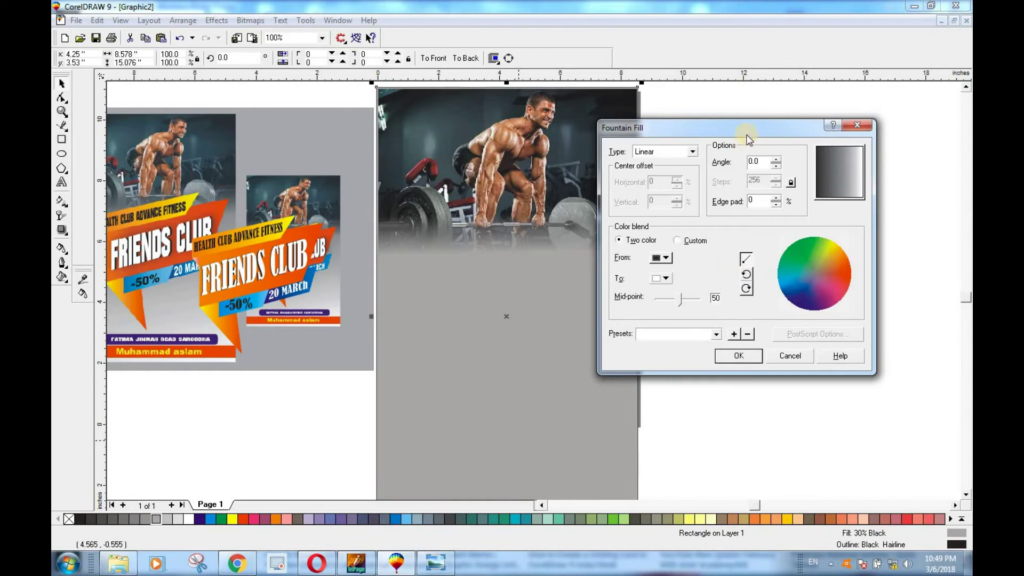
{"action": "left_click_drag", "start_coordinate": [680, 133], "coordinate": [637, 122]}
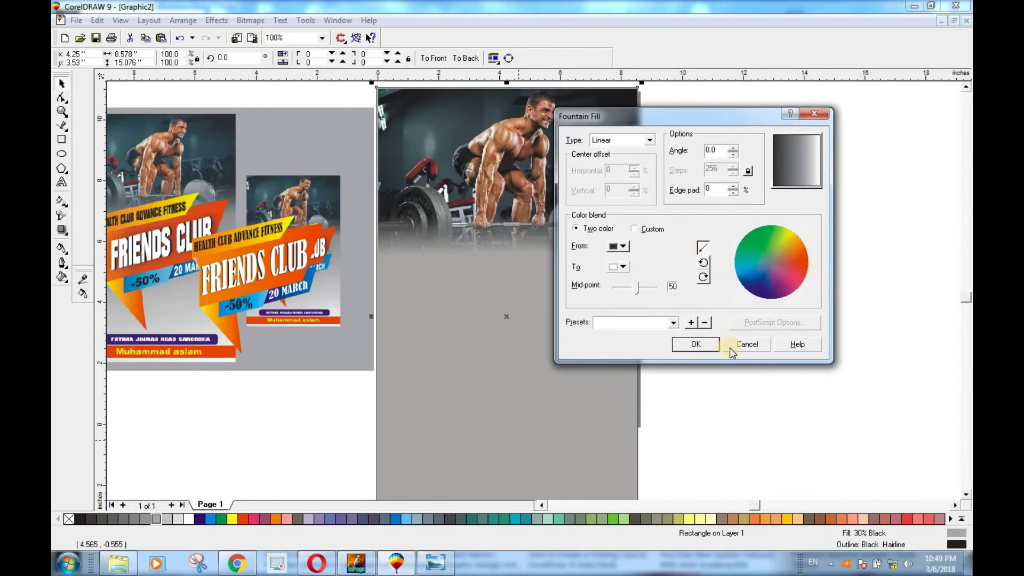
{"action": "left_click", "coordinate": [749, 347]}
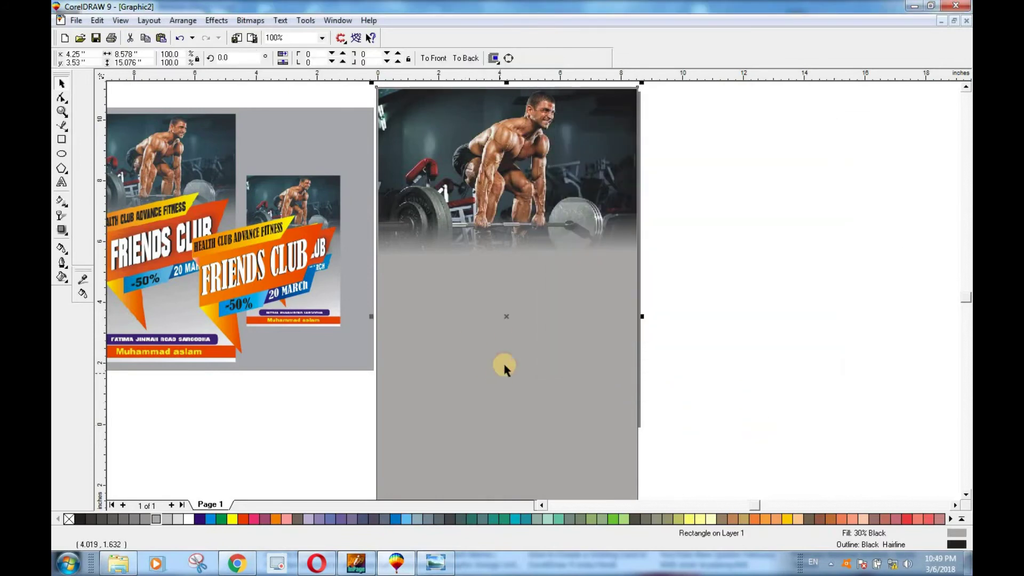
Step: Apply a vertical linear fountain fill starting from light grey to the rectangle
{"action": "key", "text": "F11"}
{"action": "left_click_drag", "start_coordinate": [536, 155], "coordinate": [767, 109]}
{"action": "left_click", "coordinate": [670, 232]}
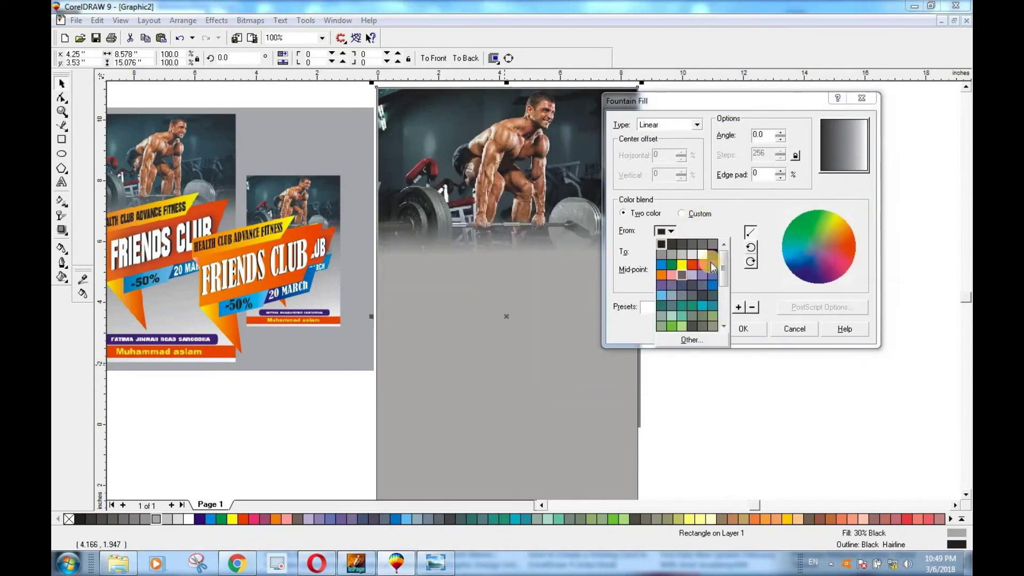
{"action": "left_click", "coordinate": [671, 255]}
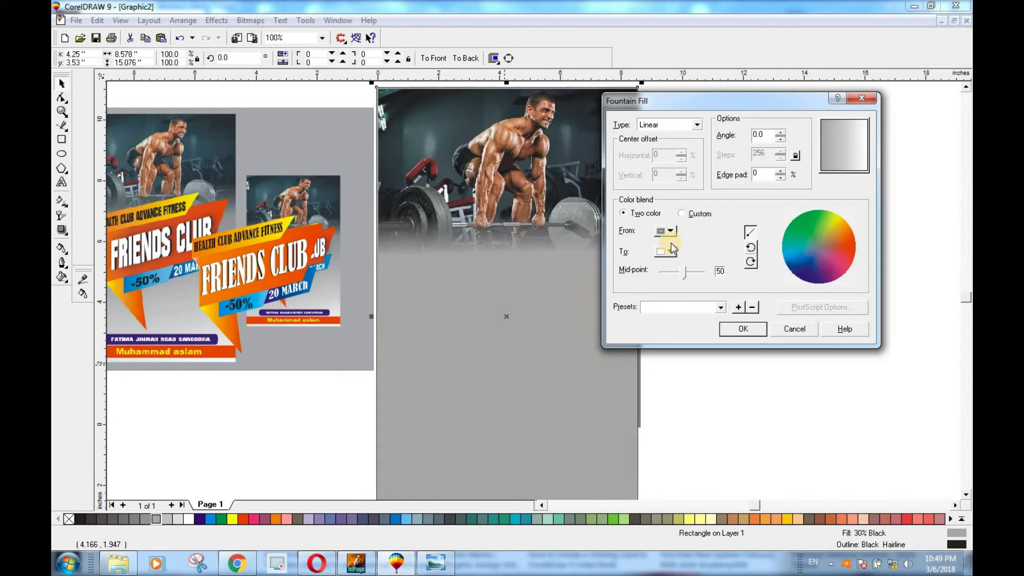
{"action": "left_click", "coordinate": [846, 171]}
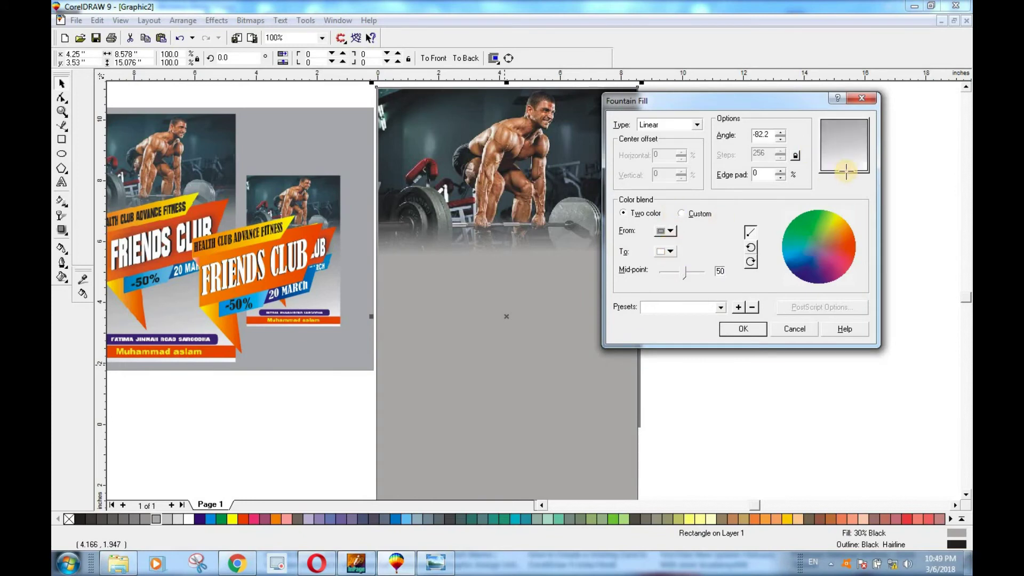
{"action": "left_click", "coordinate": [753, 328]}
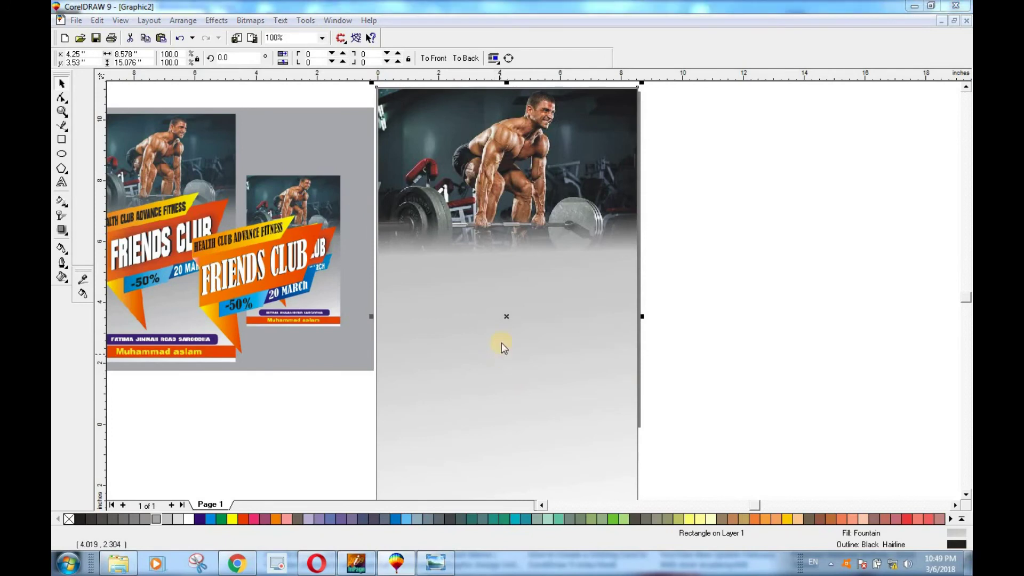
Step: Redo the fountain fill with darker grey start colours, settling on a grey-to-white gradient at -82.2°
{"action": "key", "text": "F11"}
{"action": "left_click", "coordinate": [443, 288]}
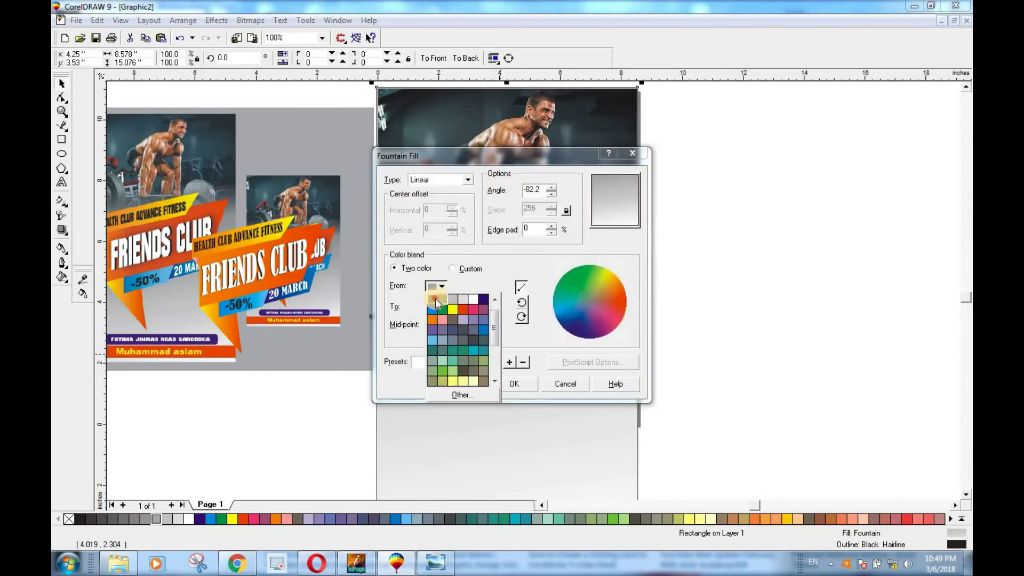
{"action": "left_click", "coordinate": [435, 300]}
{"action": "left_click", "coordinate": [524, 385]}
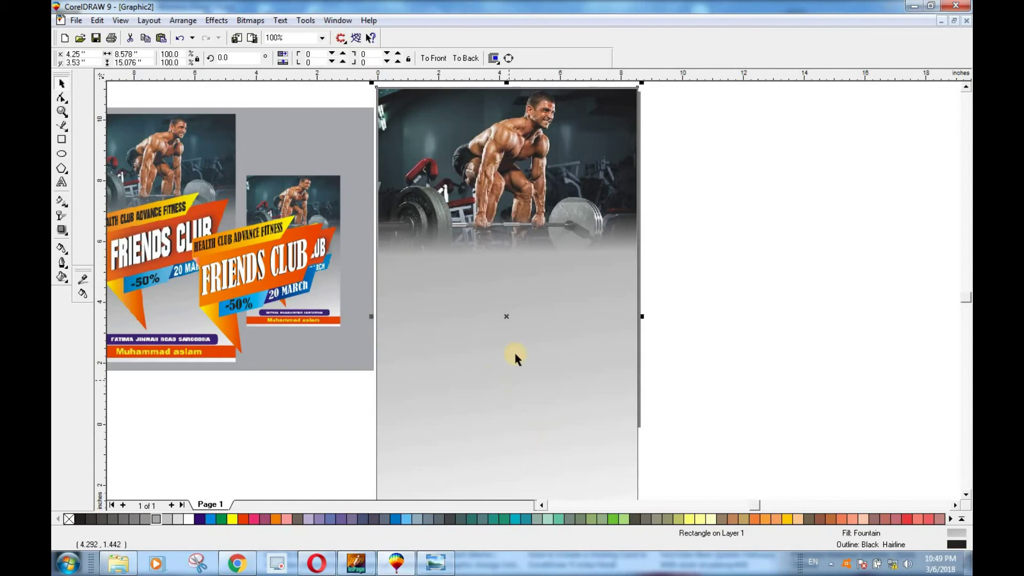
{"action": "key", "text": "F11"}
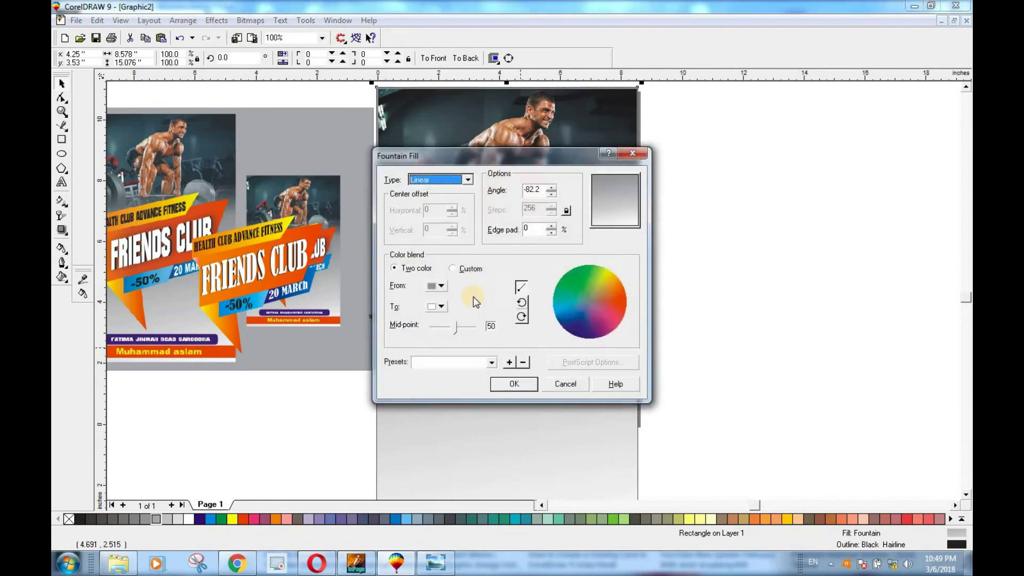
{"action": "left_click", "coordinate": [440, 287]}
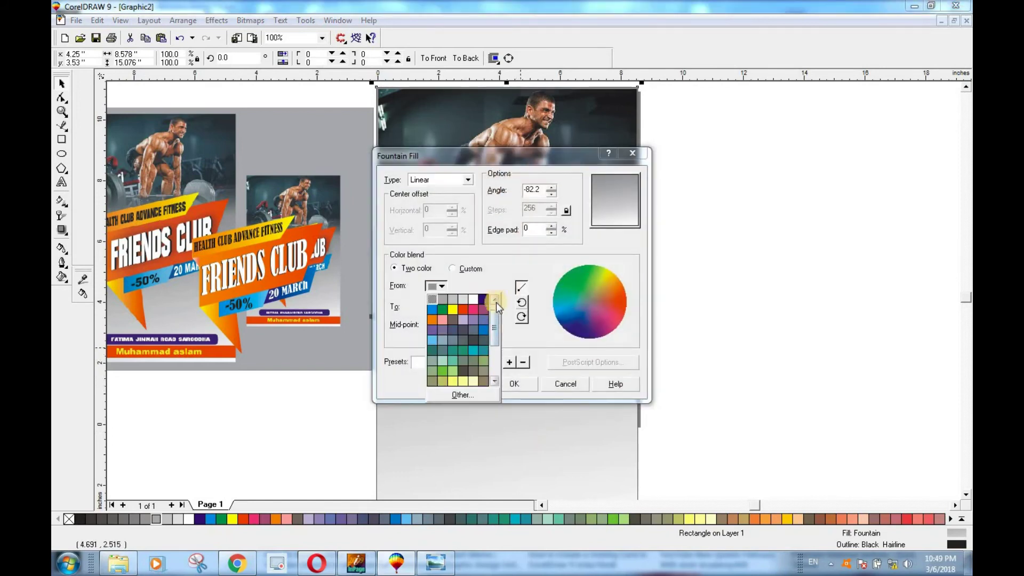
{"action": "left_click", "coordinate": [482, 300]}
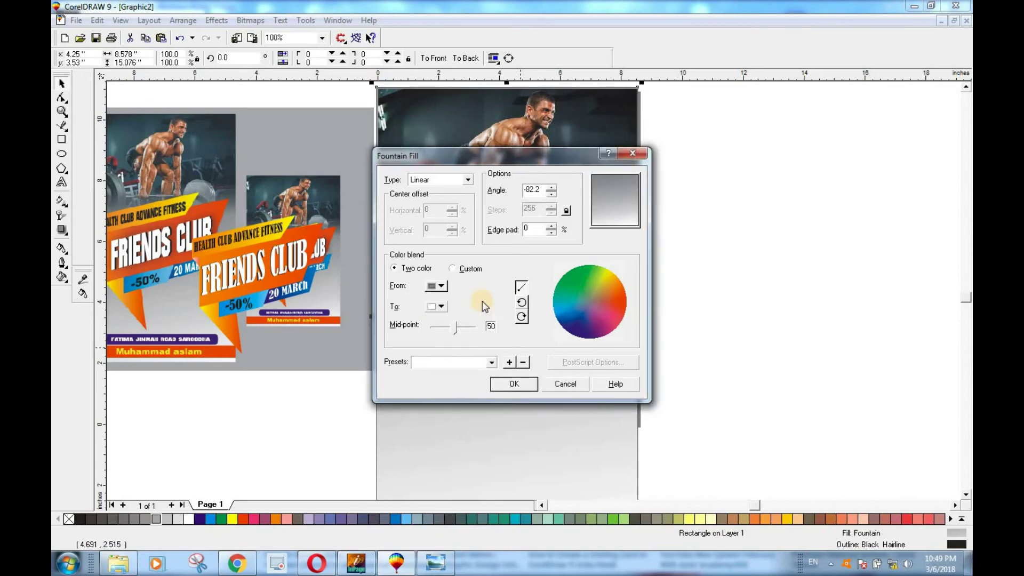
{"action": "left_click", "coordinate": [516, 384]}
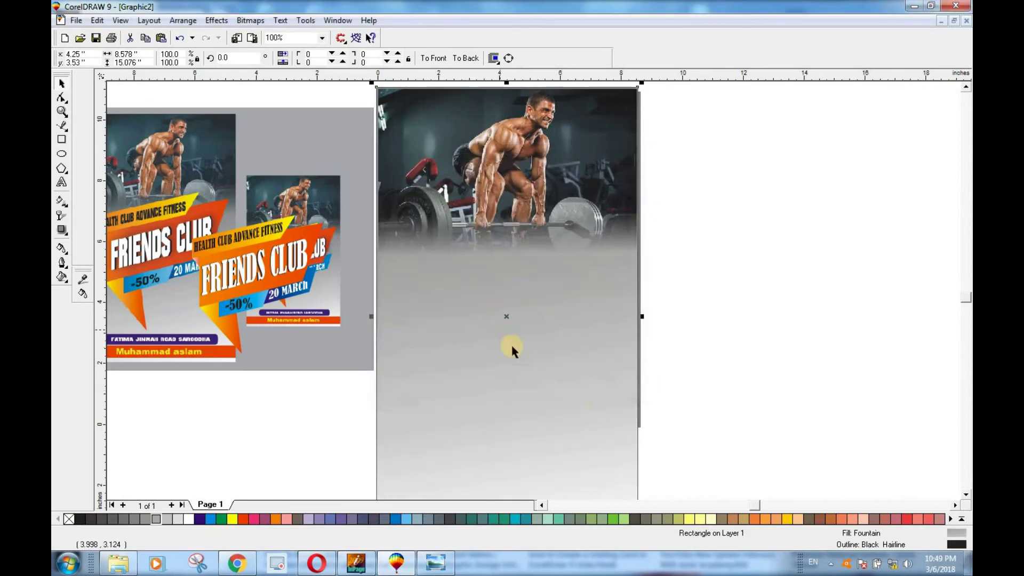
{"action": "key", "text": "F11"}
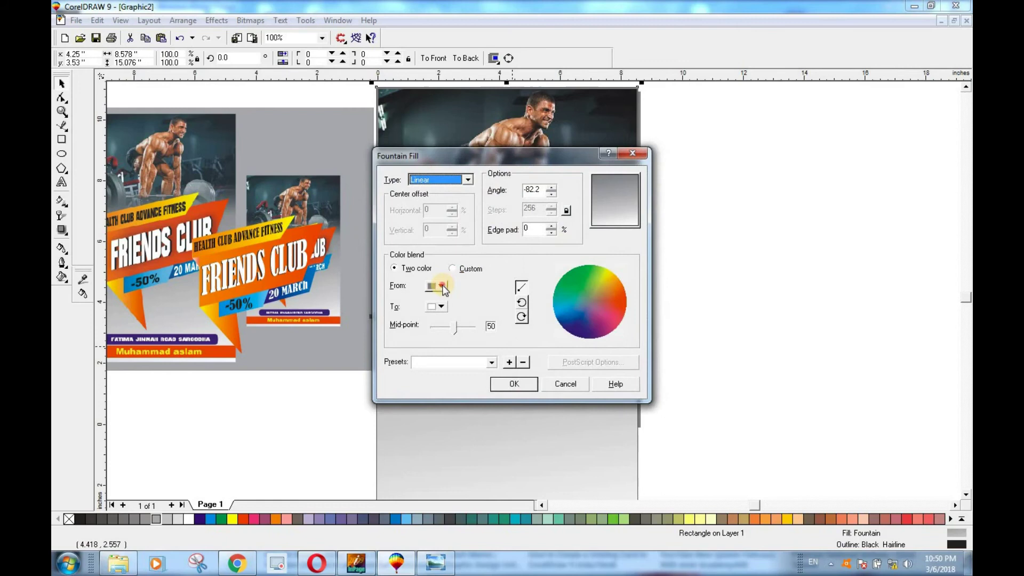
{"action": "left_click", "coordinate": [442, 286]}
{"action": "left_click", "coordinate": [467, 299]}
{"action": "left_click", "coordinate": [516, 383]}
{"action": "key", "text": "Escape"}
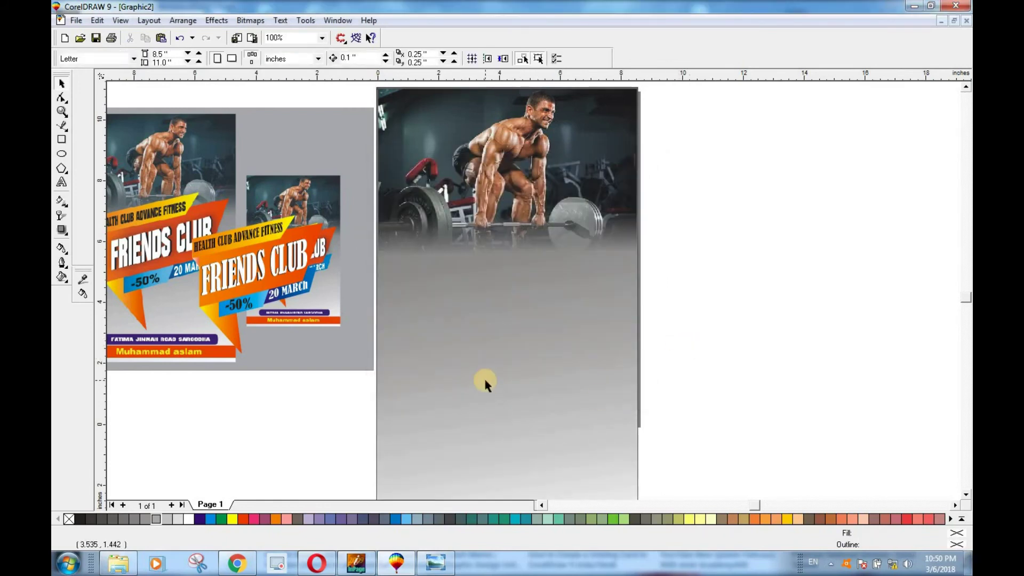
{"action": "scroll", "coordinate": [485, 380], "scroll_direction": "down", "scroll_amount": 2}
{"action": "scroll", "coordinate": [506, 413], "scroll_direction": "up", "scroll_amount": 1}
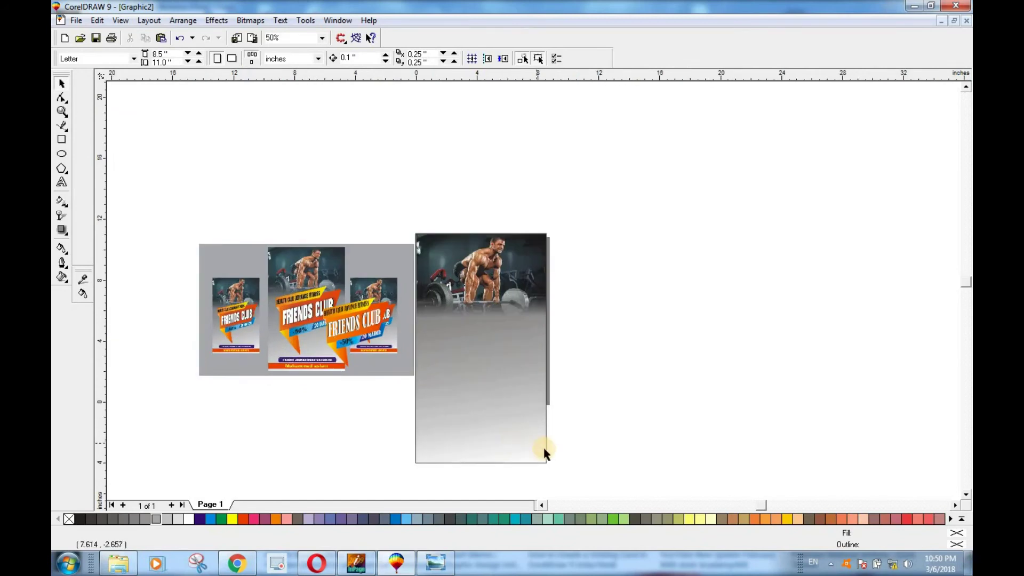
Step: Drag the FRIENDS CLUB banner onto the poster below the photo and enlarge it to about 136%
{"action": "left_click_drag", "start_coordinate": [584, 208], "coordinate": [393, 477]}
{"action": "left_click_drag", "start_coordinate": [480, 346], "coordinate": [602, 280]}
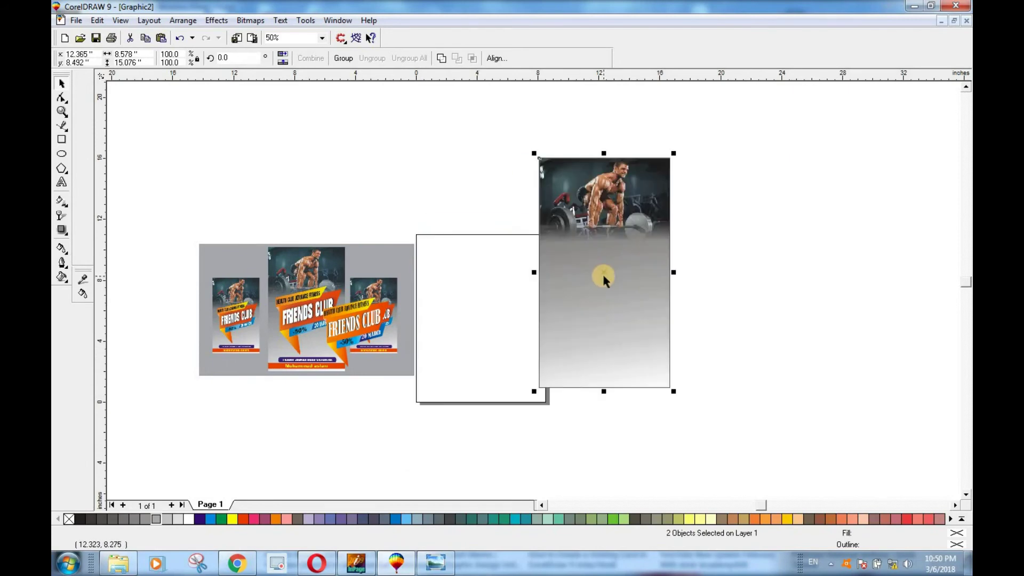
{"action": "key", "text": "ctrl+z"}
{"action": "left_click", "coordinate": [330, 432]}
{"action": "left_click_drag", "start_coordinate": [353, 332], "coordinate": [467, 356]}
{"action": "scroll", "coordinate": [476, 367], "scroll_direction": "up", "scroll_amount": 2}
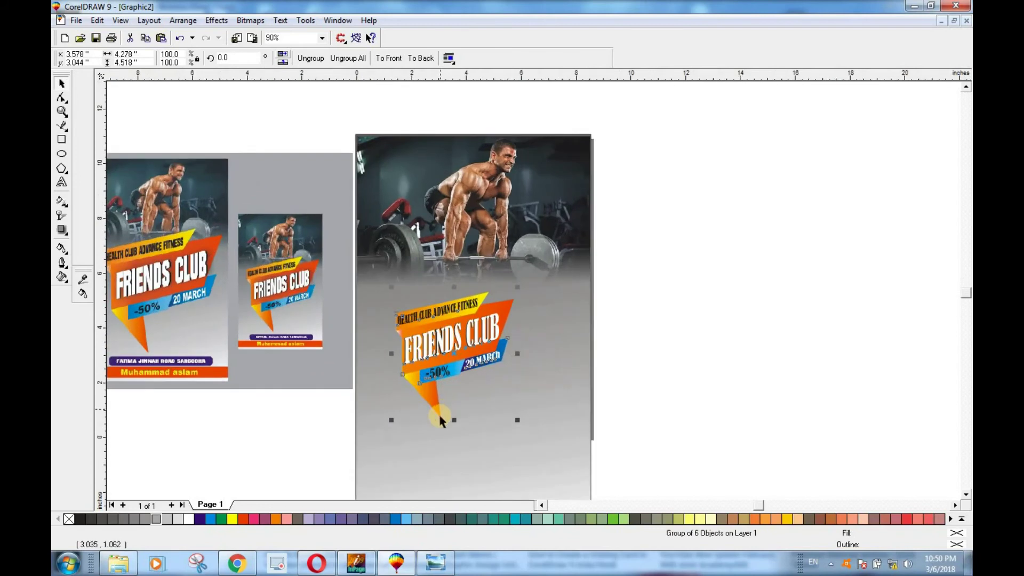
{"action": "left_click_drag", "start_coordinate": [517, 287], "coordinate": [557, 247]}
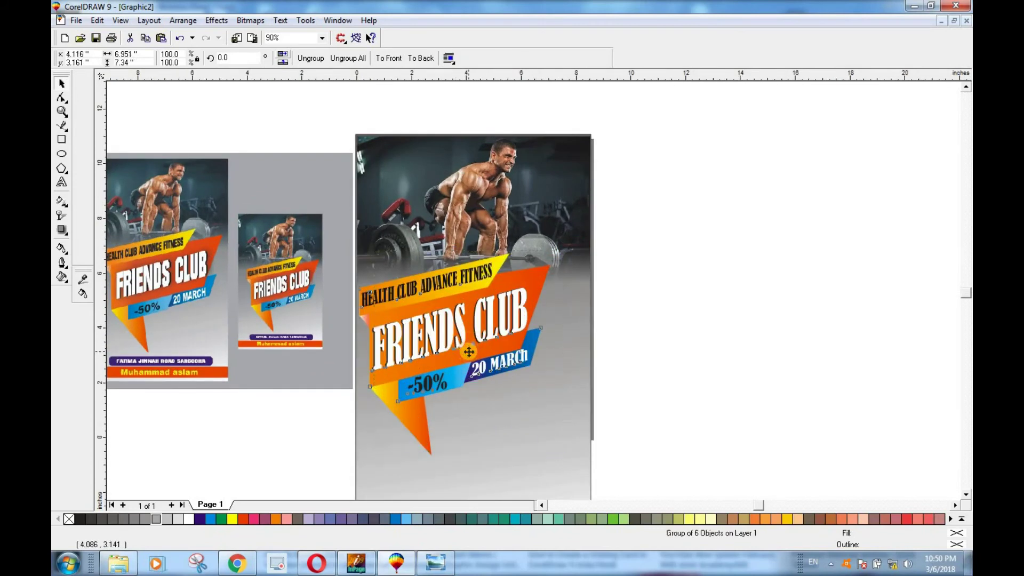
{"action": "left_click_drag", "start_coordinate": [469, 352], "coordinate": [483, 358]}
Step: Reselect the banner alone and enlarge it slightly more, to about 7 × 7.4 in
{"action": "left_click", "coordinate": [649, 356]}
{"action": "left_click", "coordinate": [509, 317]}
{"action": "left_click", "coordinate": [566, 260], "text": "shift"}
{"action": "left_click", "coordinate": [633, 297]}
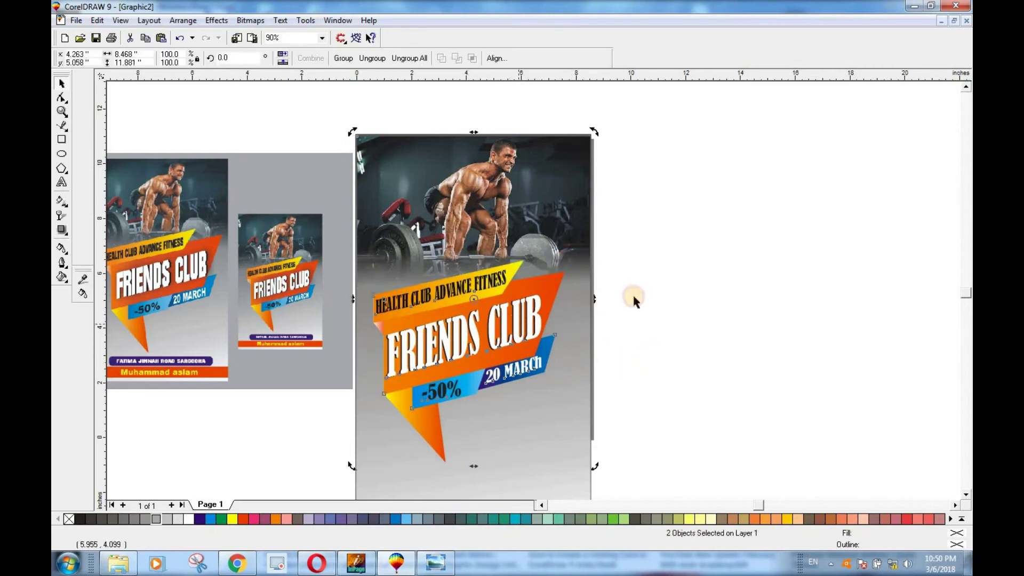
{"action": "left_click", "coordinate": [570, 256]}
{"action": "left_click_drag", "start_coordinate": [570, 256], "coordinate": [579, 250]}
{"action": "left_click", "coordinate": [668, 311]}
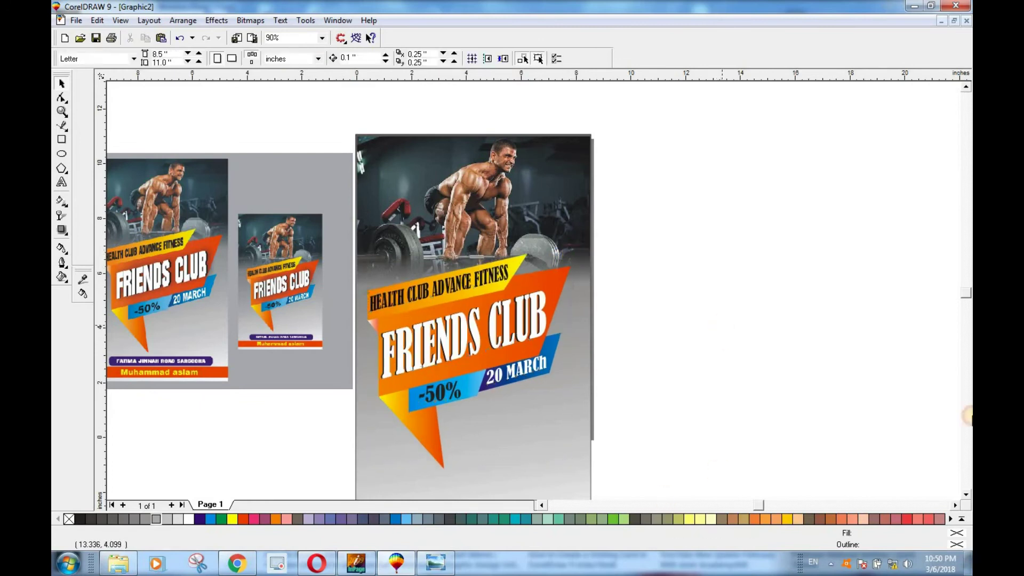
Step: Zoom out until the whole poster is visible, then pick the Rectangle tool
{"action": "left_click", "coordinate": [965, 495]}
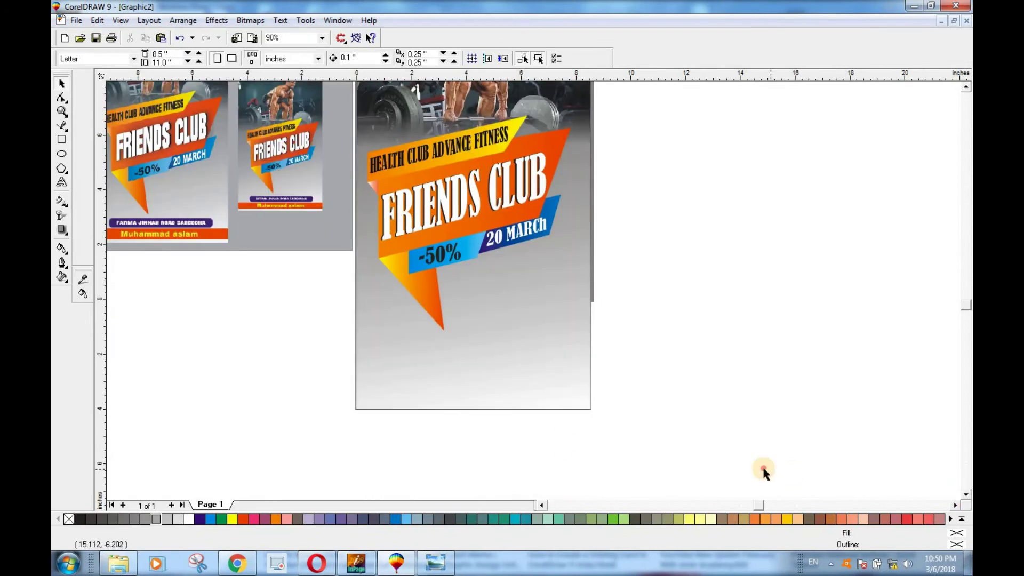
{"action": "scroll", "coordinate": [436, 356], "scroll_direction": "up", "scroll_amount": 1}
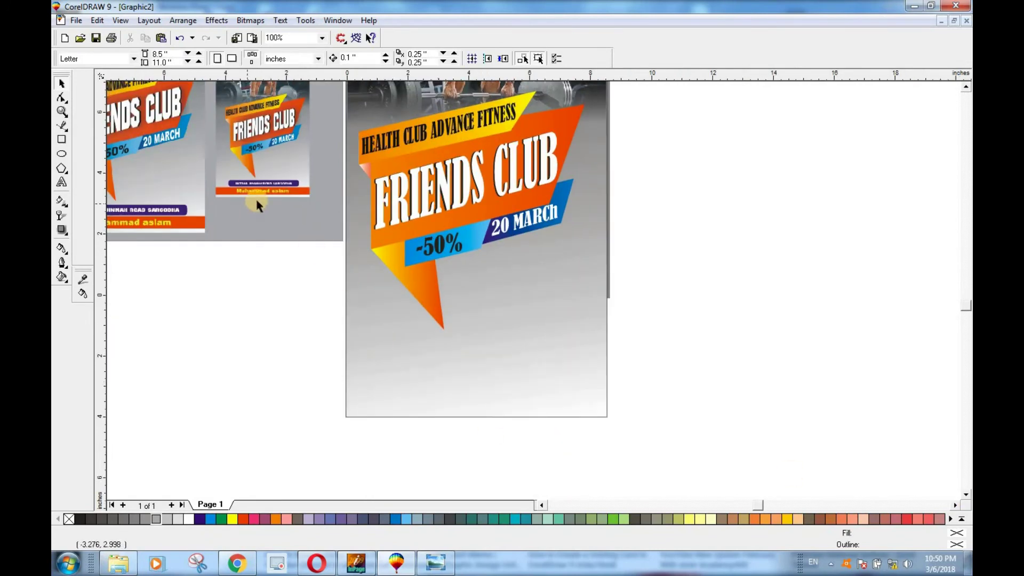
{"action": "scroll", "coordinate": [451, 416], "scroll_direction": "up", "scroll_amount": 2}
{"action": "scroll", "coordinate": [418, 370], "scroll_direction": "down", "scroll_amount": 2}
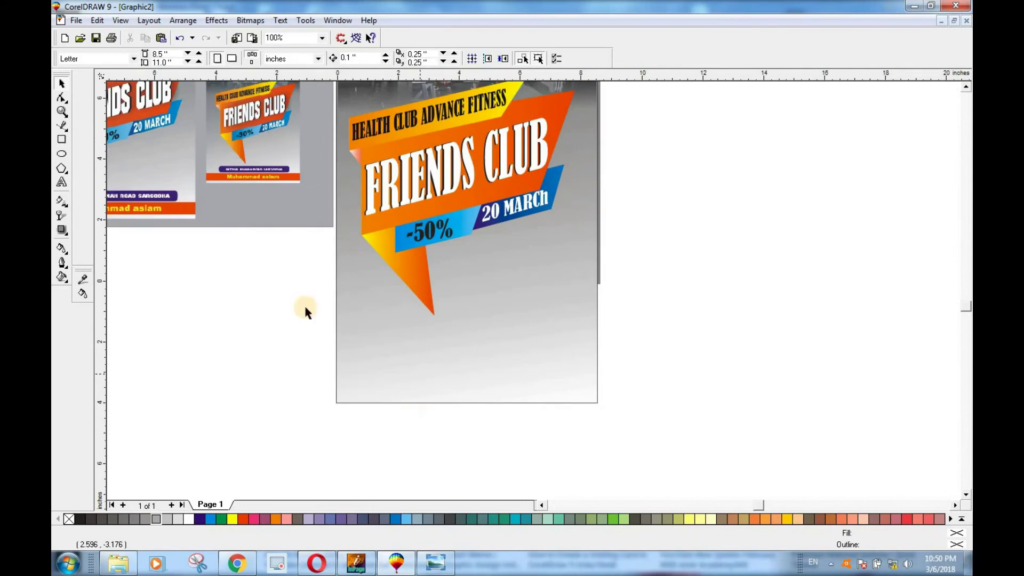
{"action": "left_click", "coordinate": [275, 382]}
{"action": "left_click", "coordinate": [541, 505]}
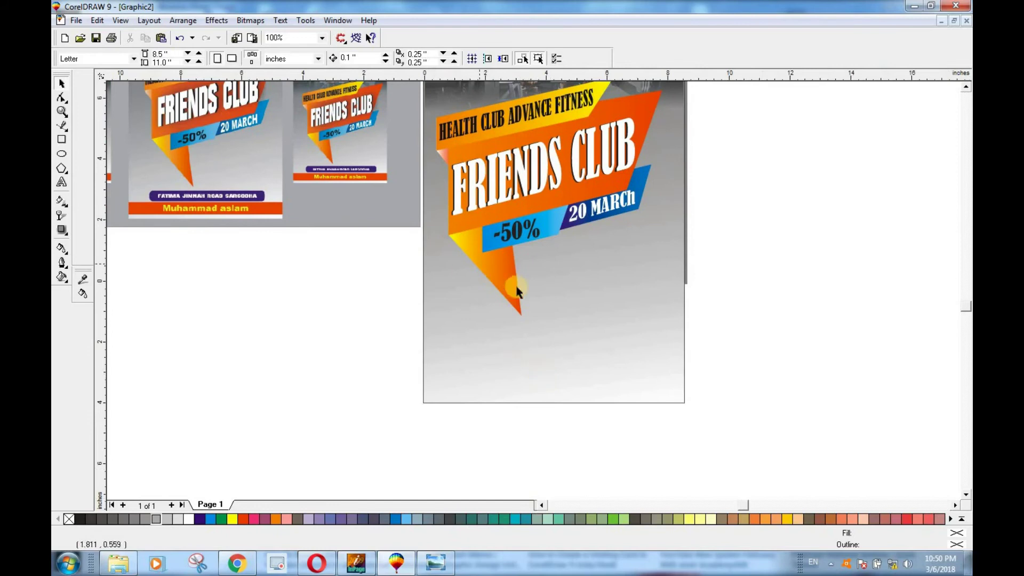
{"action": "left_click", "coordinate": [967, 87]}
{"action": "left_click", "coordinate": [967, 86]}
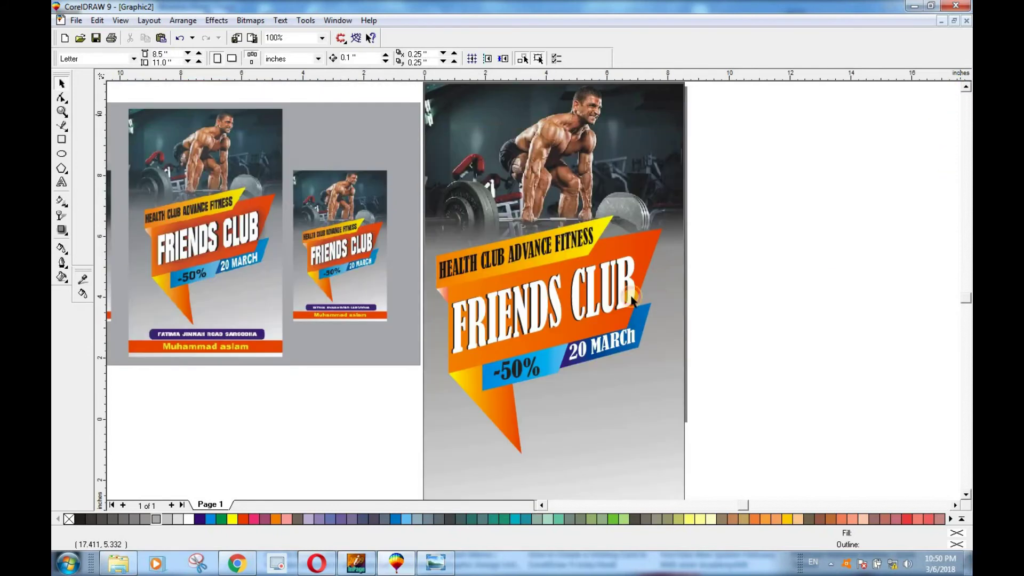
{"action": "scroll", "coordinate": [640, 322], "scroll_direction": "down", "scroll_amount": 1}
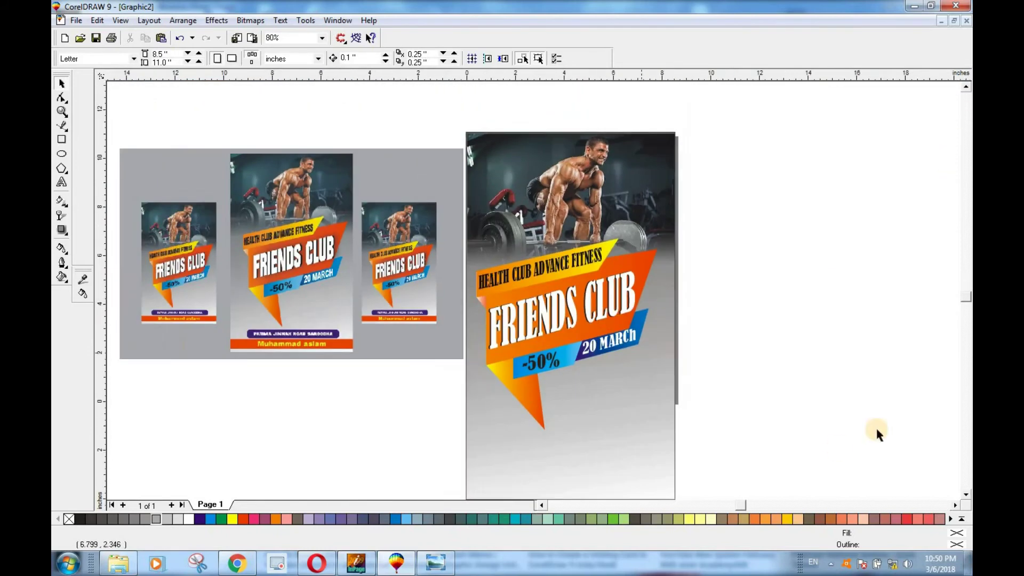
{"action": "left_click", "coordinate": [966, 495]}
{"action": "left_click", "coordinate": [966, 494]}
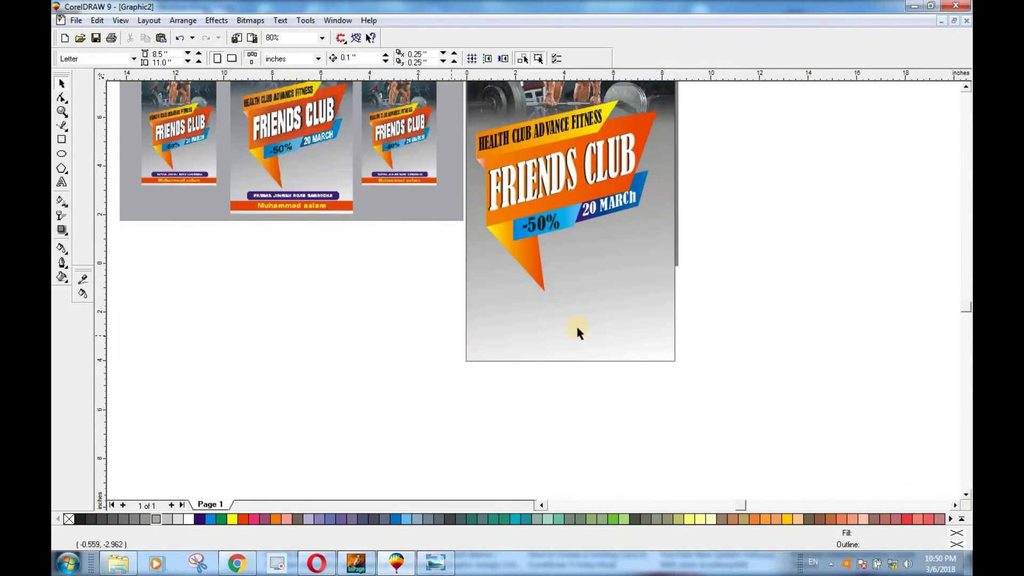
{"action": "scroll", "coordinate": [619, 330], "scroll_direction": "up", "scroll_amount": 1}
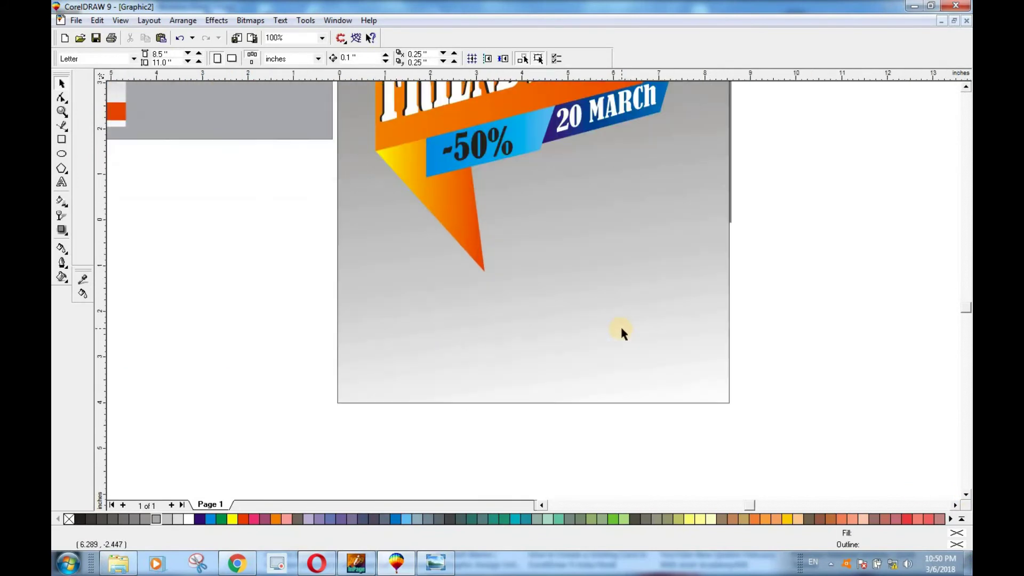
{"action": "scroll", "coordinate": [597, 329], "scroll_direction": "down", "scroll_amount": 2}
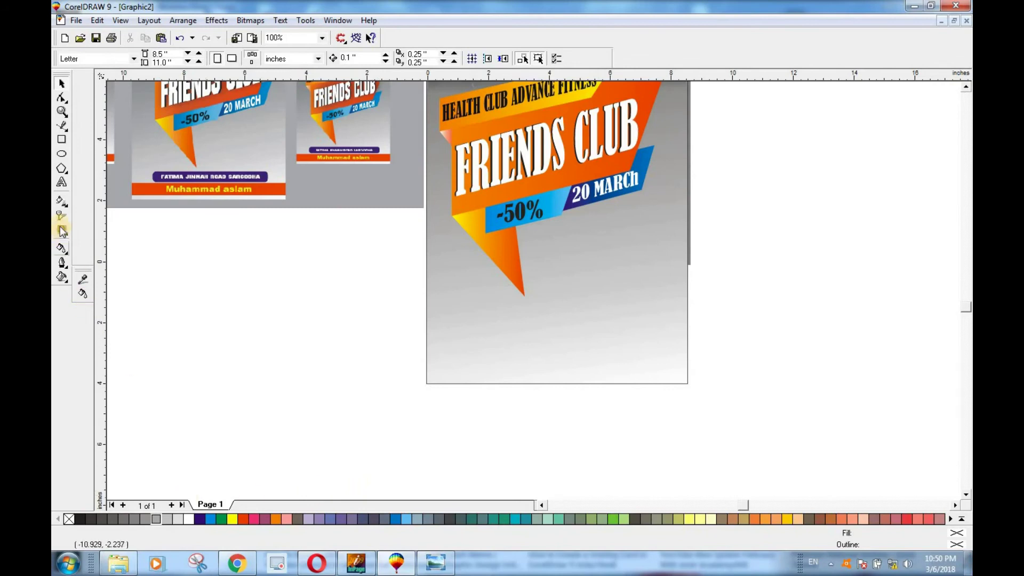
{"action": "left_click", "coordinate": [62, 139]}
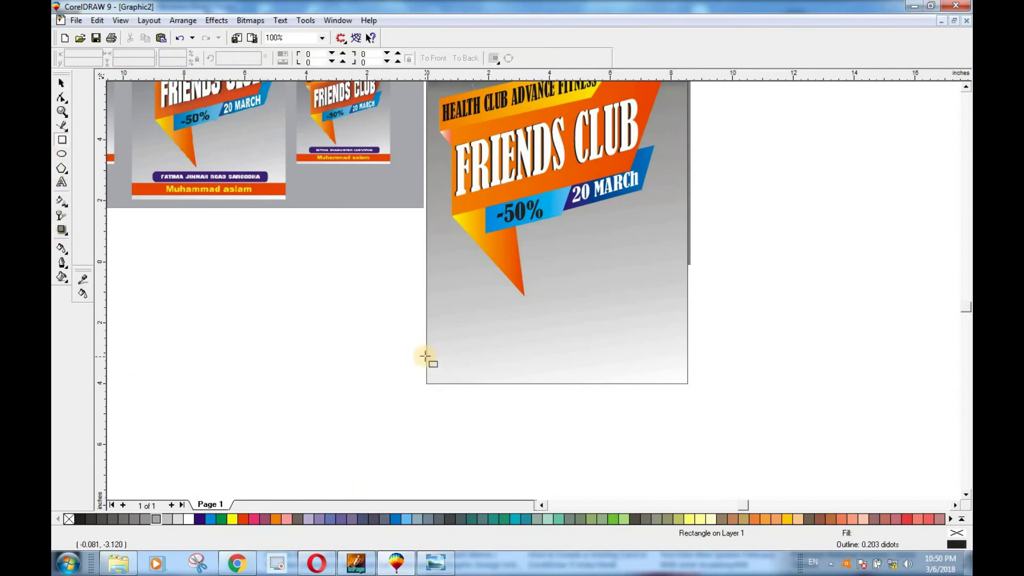
Step: Draw an 8.536 × 0.694 in strip along the poster bottom, fill it red without outline, and add a white copy
{"action": "left_click_drag", "start_coordinate": [427, 356], "coordinate": [687, 377]}
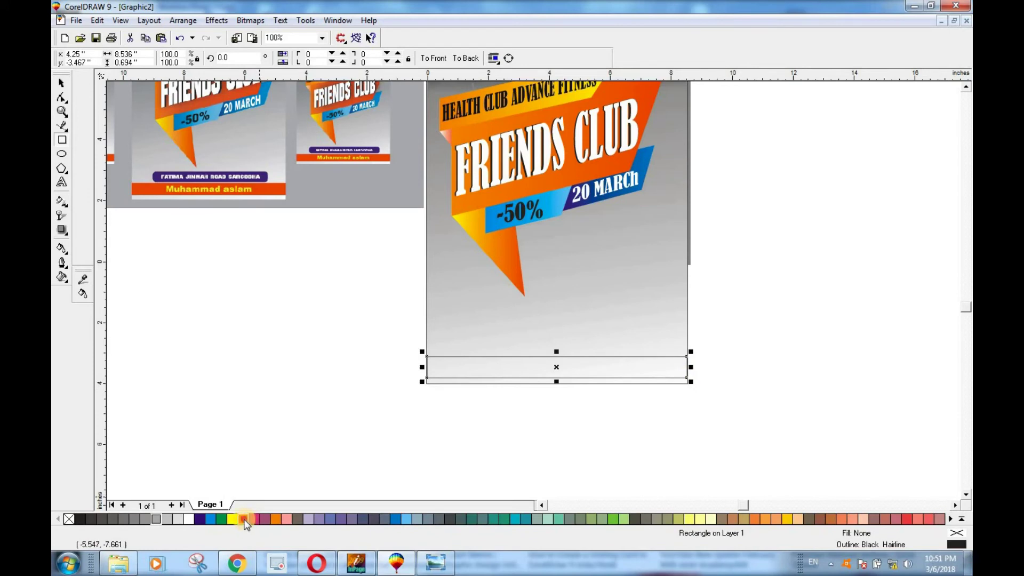
{"action": "left_click", "coordinate": [243, 519]}
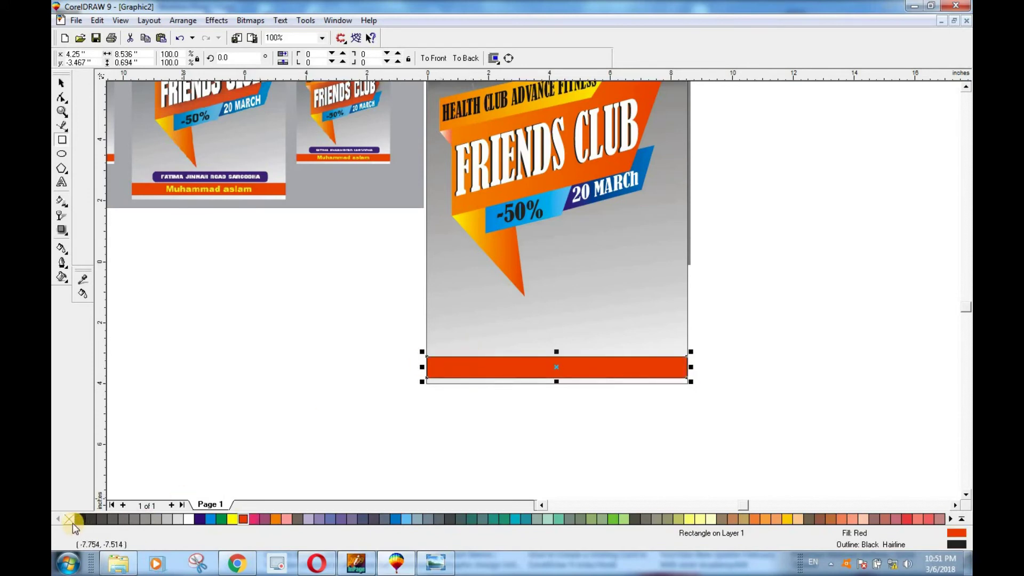
{"action": "right_click", "coordinate": [69, 520]}
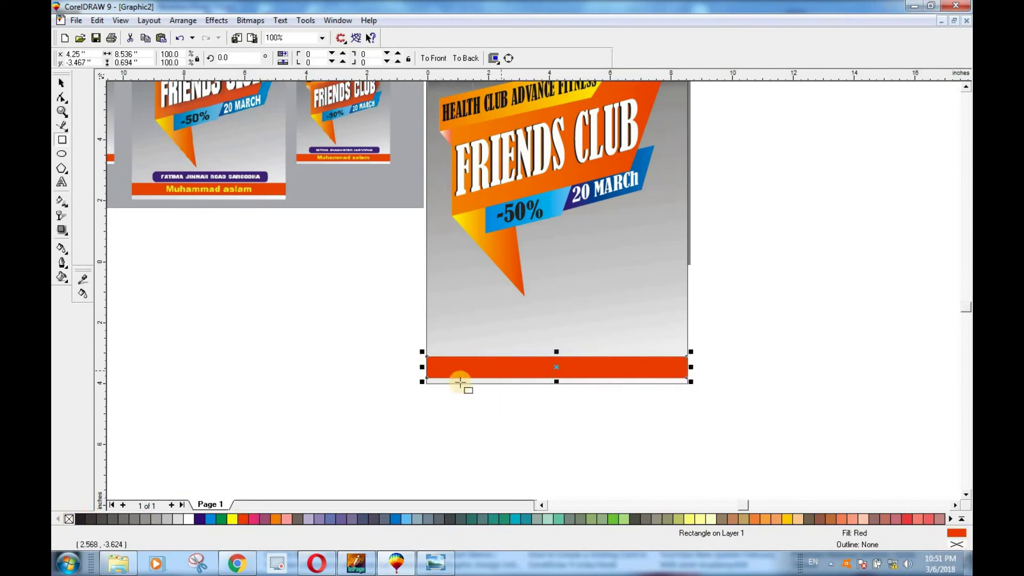
{"action": "left_click", "coordinate": [62, 83]}
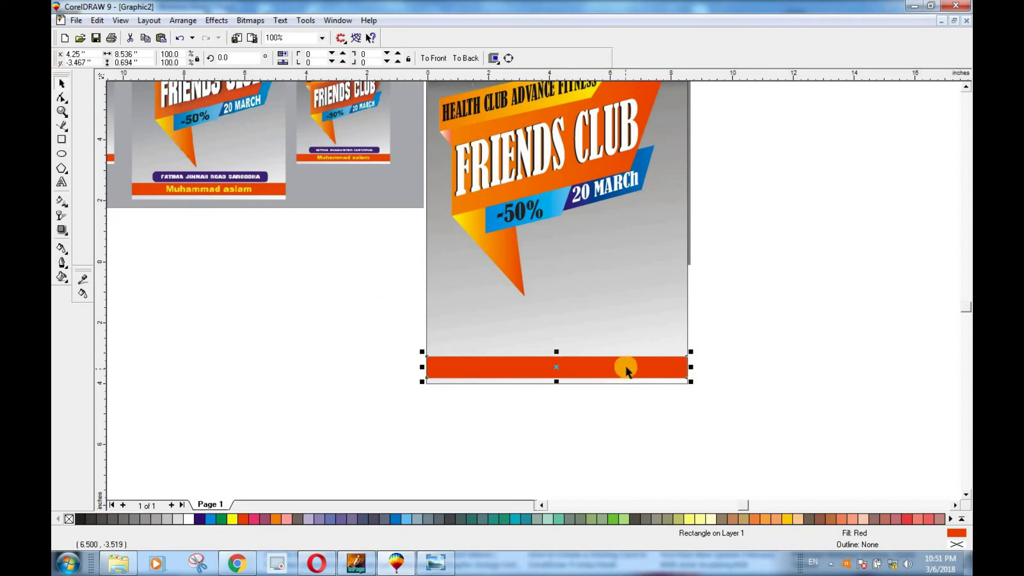
{"action": "scroll", "coordinate": [632, 365], "scroll_direction": "up", "scroll_amount": 2}
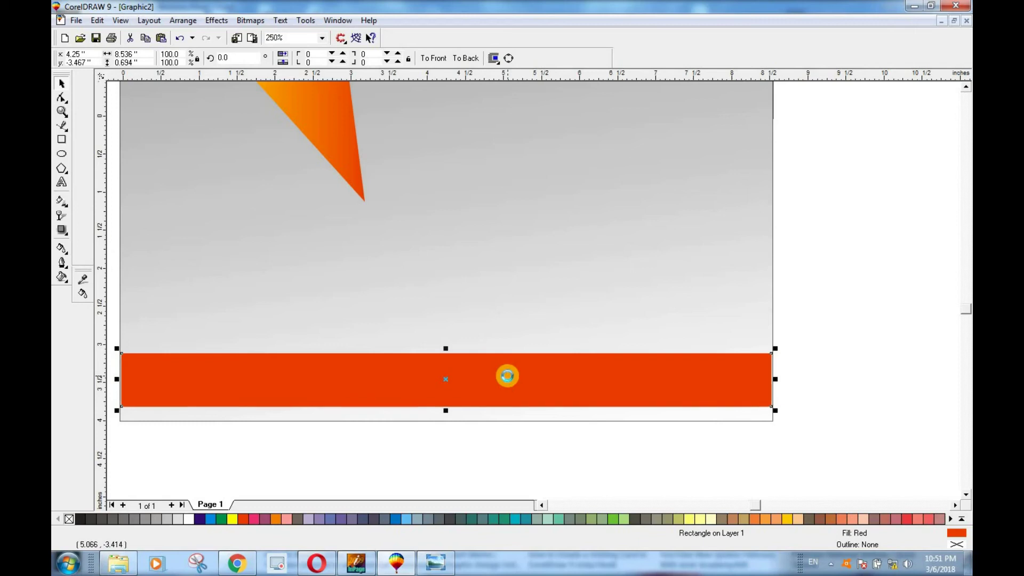
{"action": "left_click", "coordinate": [189, 518]}
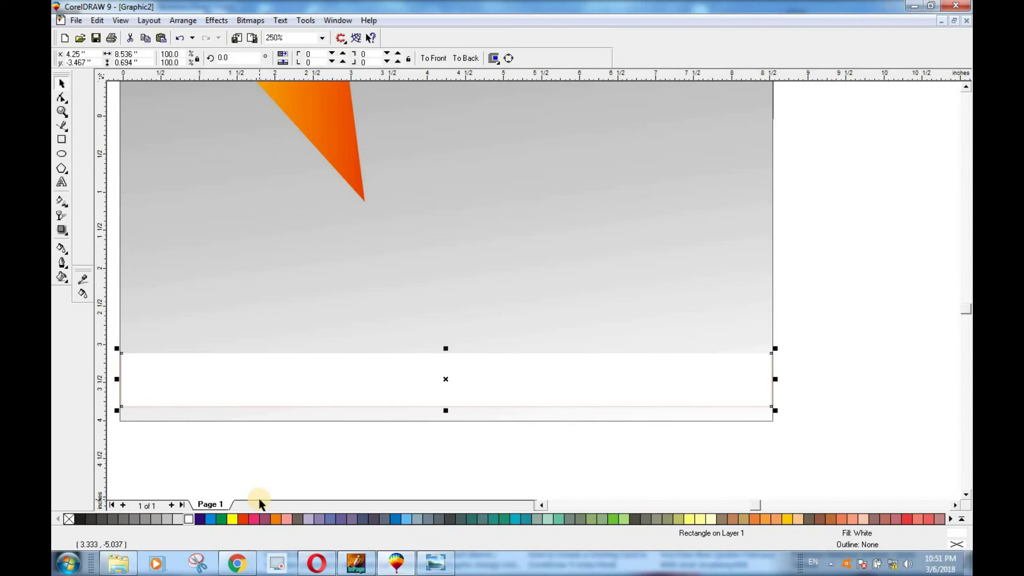
Step: Send the white copy behind the red bar, stretch it slightly taller, and make its fill and outline yellow
{"action": "key", "text": "ctrl+z"}
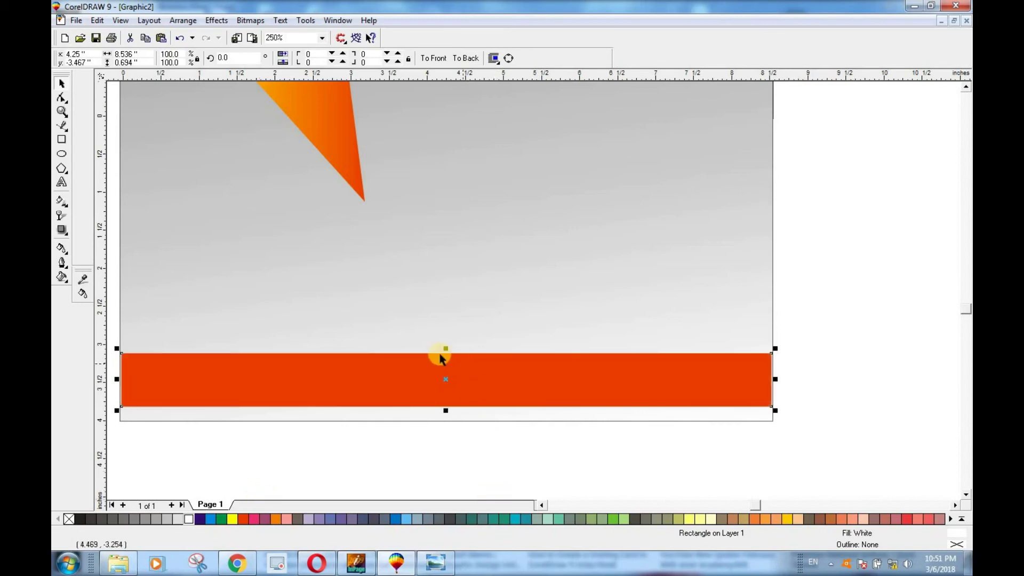
{"action": "left_click_drag", "start_coordinate": [446, 346], "coordinate": [446, 343]}
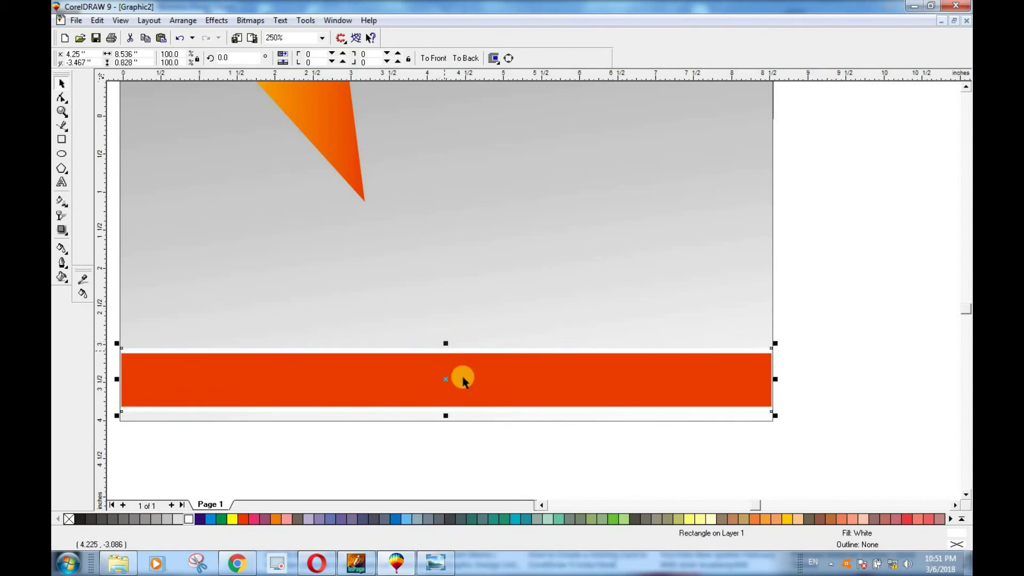
{"action": "scroll", "coordinate": [467, 382], "scroll_direction": "down", "scroll_amount": 2}
{"action": "scroll", "coordinate": [453, 419], "scroll_direction": "up", "scroll_amount": 2}
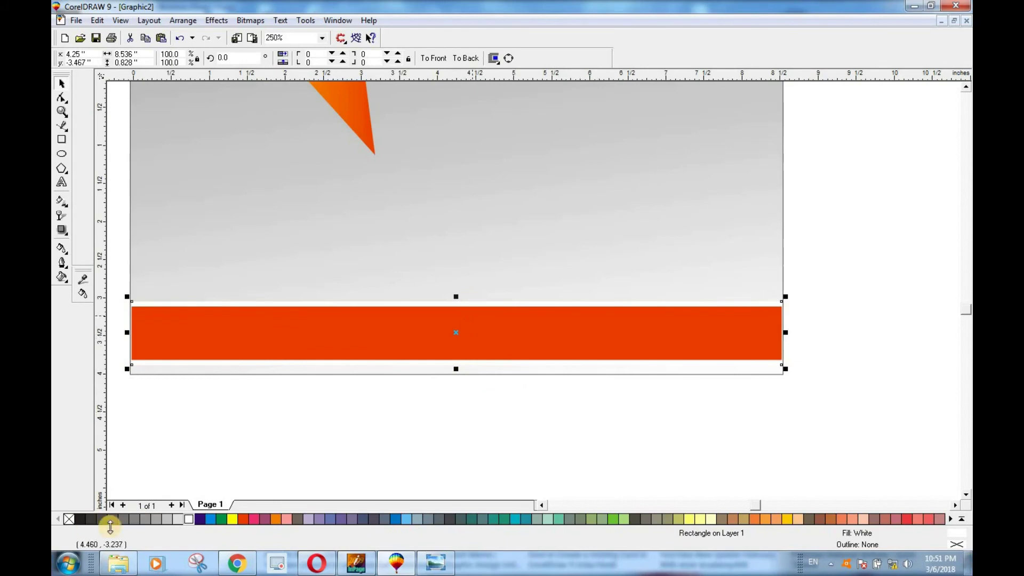
{"action": "right_click", "coordinate": [232, 521]}
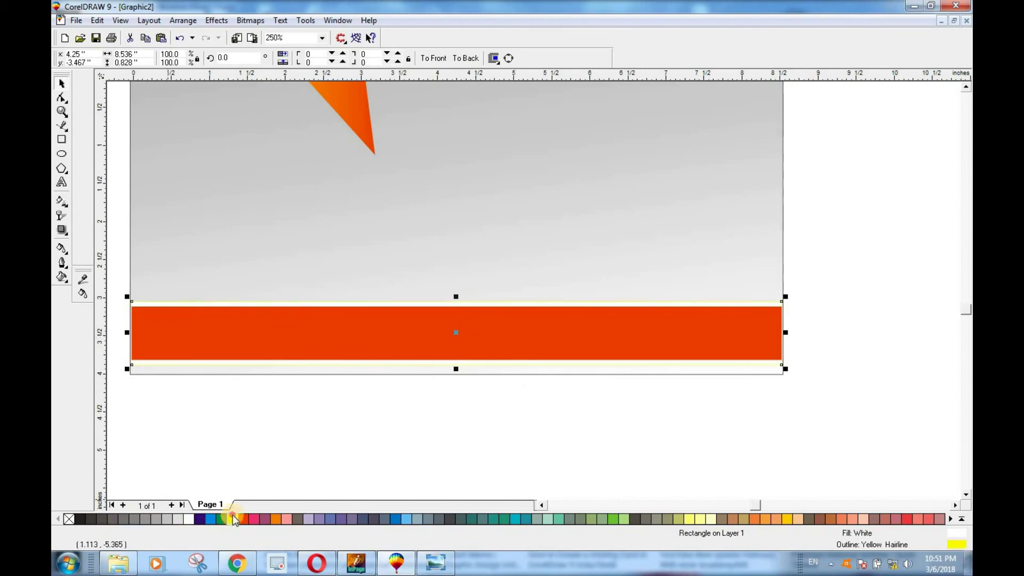
{"action": "left_click", "coordinate": [233, 520]}
{"action": "left_click", "coordinate": [616, 396]}
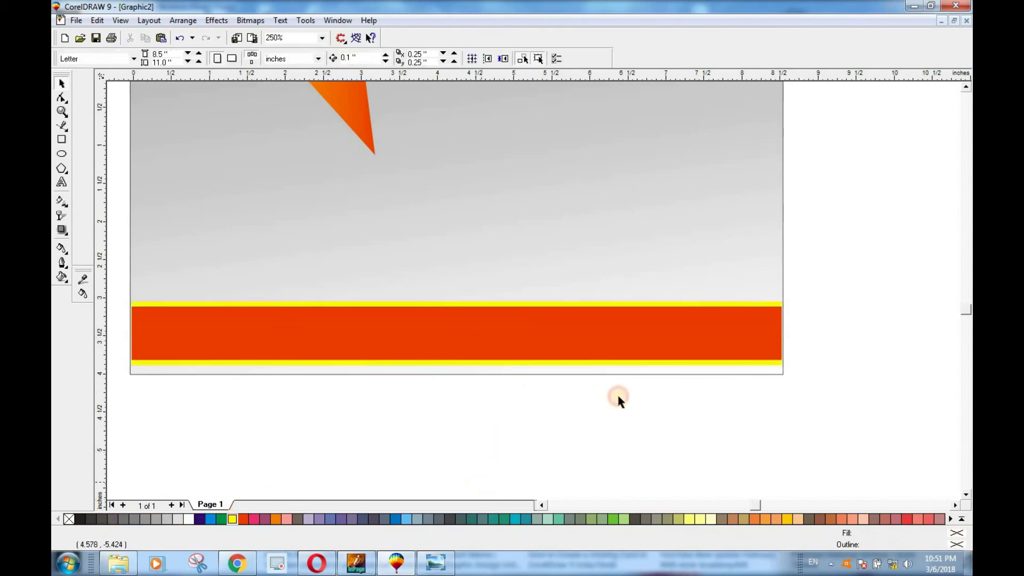
{"action": "scroll", "coordinate": [611, 394], "scroll_direction": "down", "scroll_amount": 2}
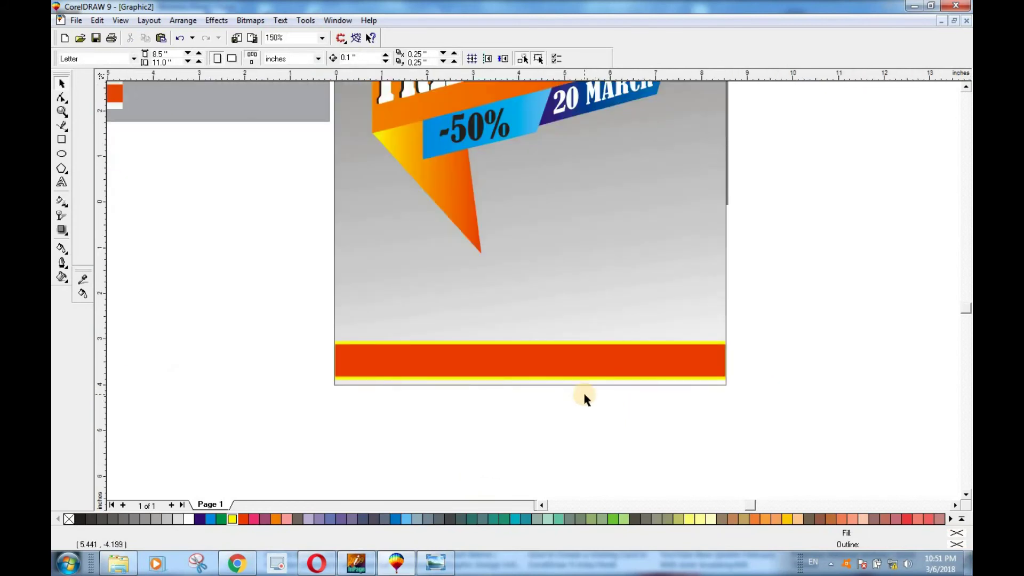
{"action": "scroll", "coordinate": [584, 395], "scroll_direction": "down", "scroll_amount": 1}
{"action": "scroll", "coordinate": [605, 397], "scroll_direction": "up", "scroll_amount": 1}
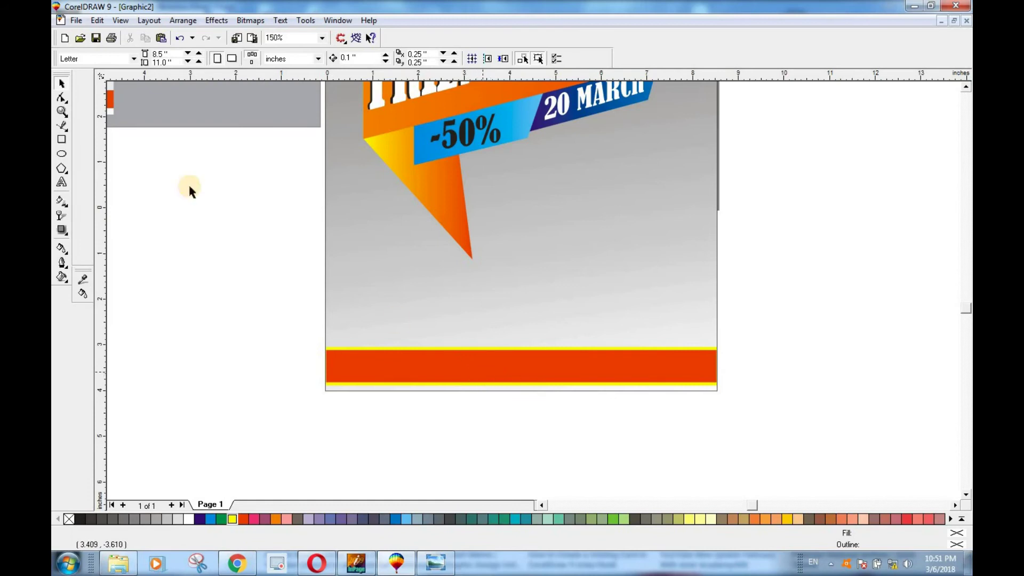
Step: Draw a rectangle above the footer, convert it to curves, and pull its bottom corners inward into a trapezoid
{"action": "left_click", "coordinate": [61, 139]}
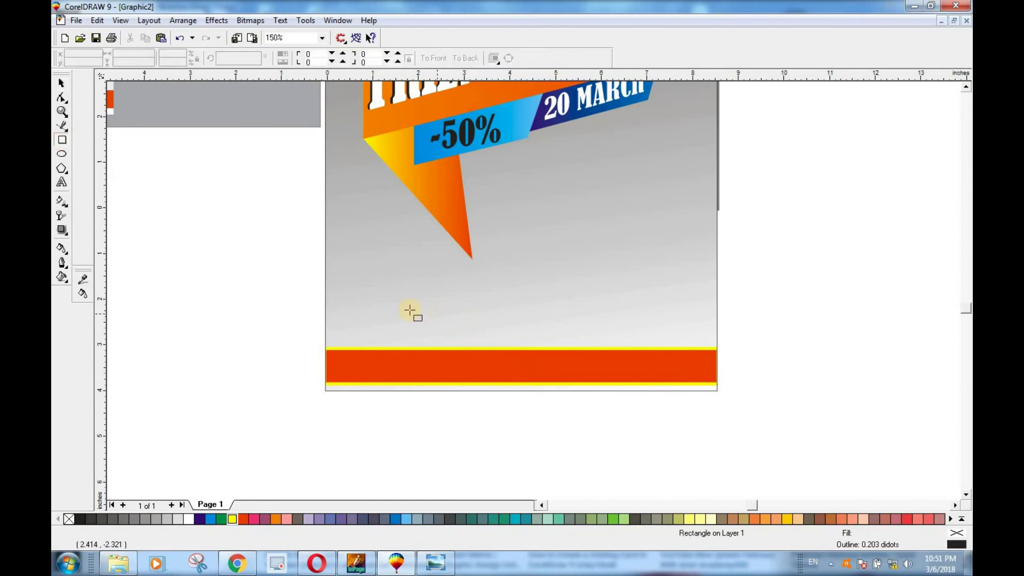
{"action": "left_click_drag", "start_coordinate": [370, 313], "coordinate": [677, 343]}
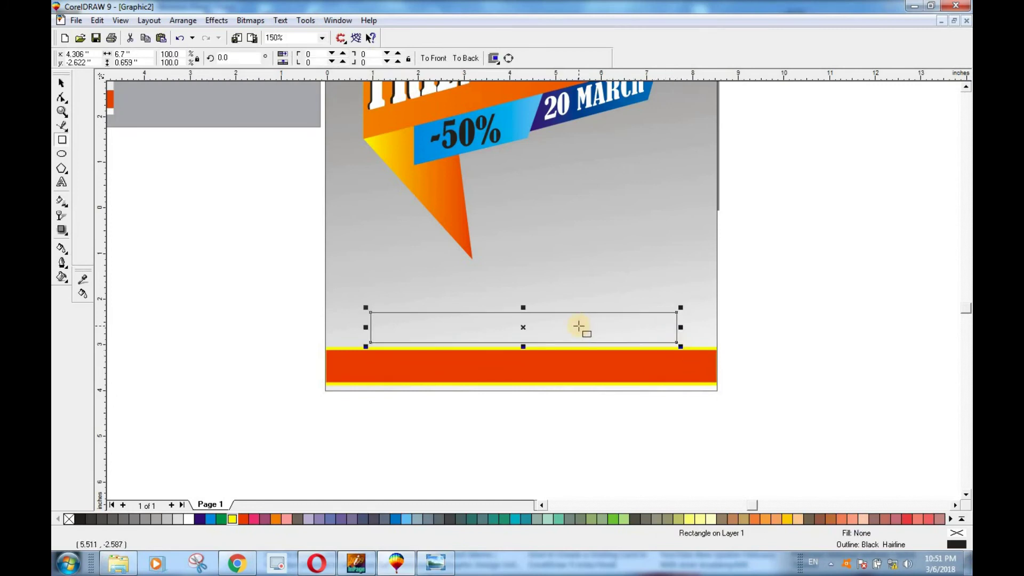
{"action": "key", "text": "ctrl+q"}
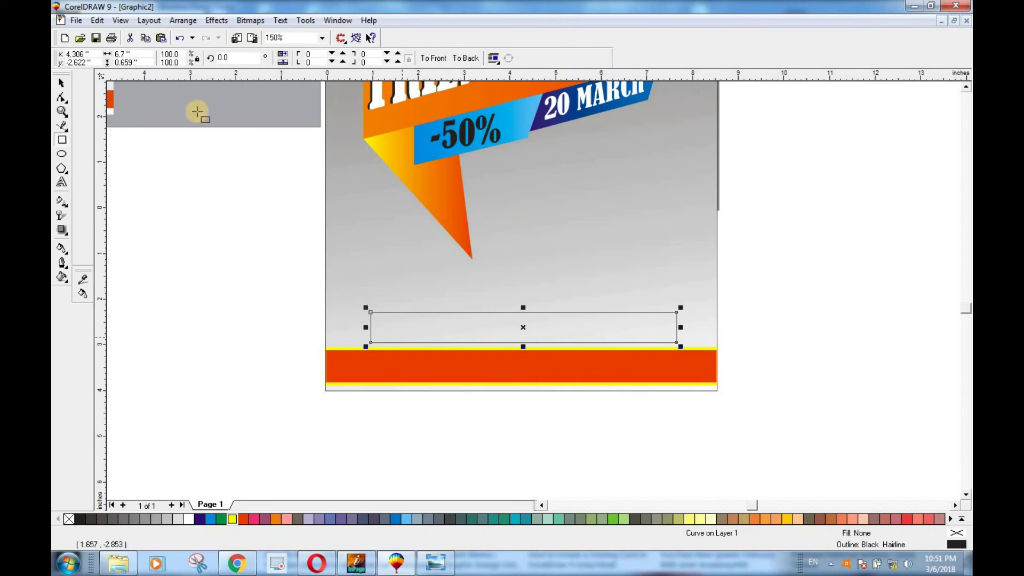
{"action": "left_click", "coordinate": [62, 82]}
{"action": "left_click", "coordinate": [62, 99]}
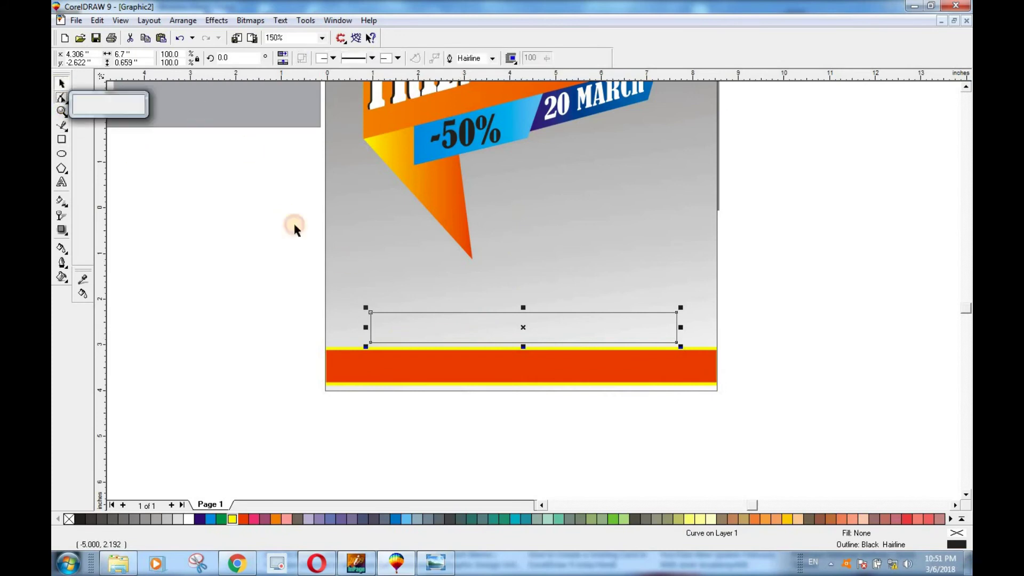
{"action": "left_click", "coordinate": [89, 104]}
{"action": "left_click_drag", "start_coordinate": [372, 313], "coordinate": [405, 337]}
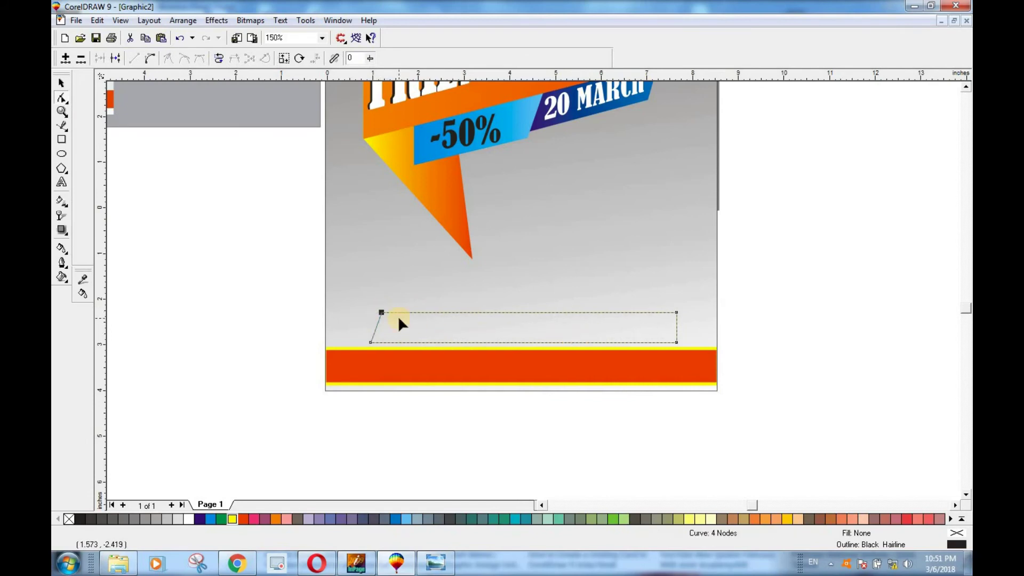
{"action": "key", "text": "ctrl+z"}
{"action": "left_click_drag", "start_coordinate": [371, 342], "coordinate": [385, 342]}
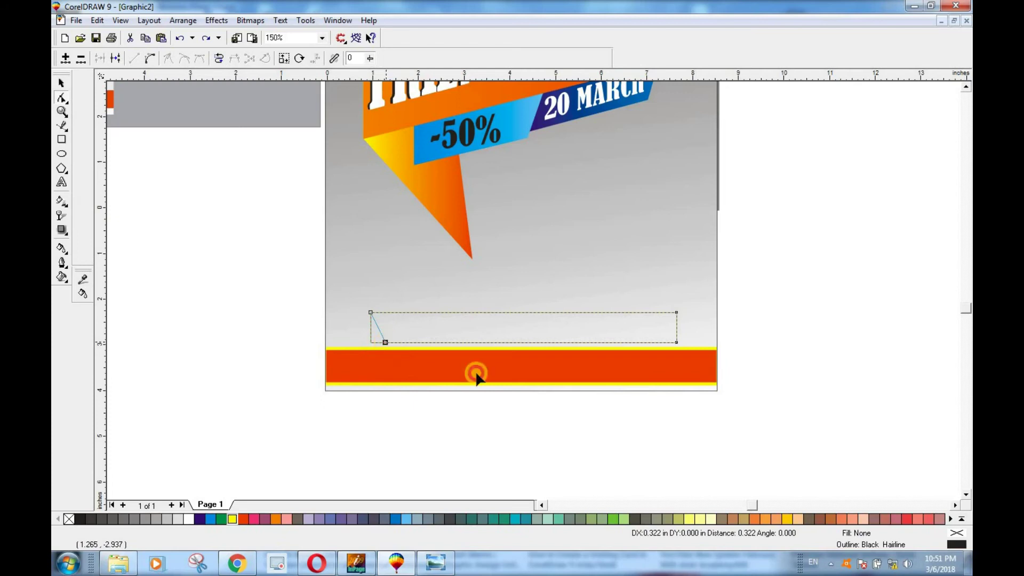
{"action": "left_click_drag", "start_coordinate": [676, 342], "coordinate": [664, 342]}
{"action": "left_click", "coordinate": [700, 376]}
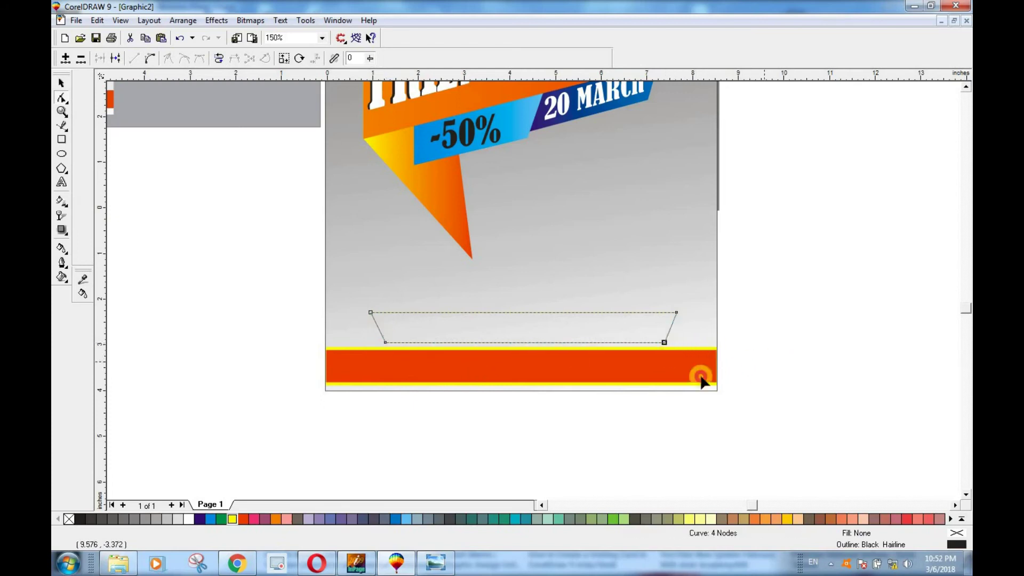
Step: Fill the 6.7 × 0.659 in trapezoid with dark blue, leaving it without an outline
{"action": "scroll", "coordinate": [632, 319], "scroll_direction": "up", "scroll_amount": 2}
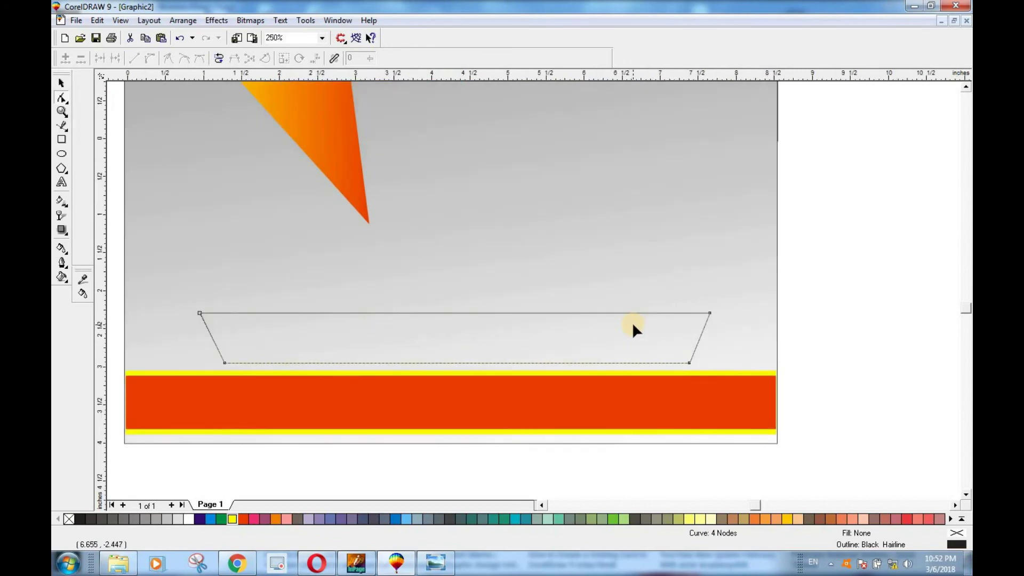
{"action": "scroll", "coordinate": [632, 323], "scroll_direction": "down", "scroll_amount": 1}
{"action": "key", "text": "space"}
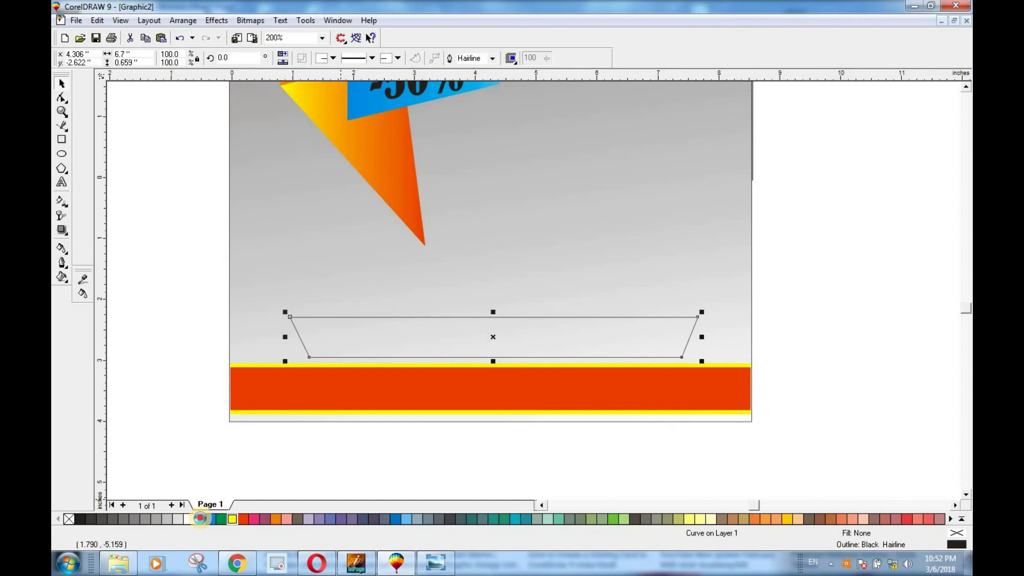
{"action": "left_click", "coordinate": [200, 518]}
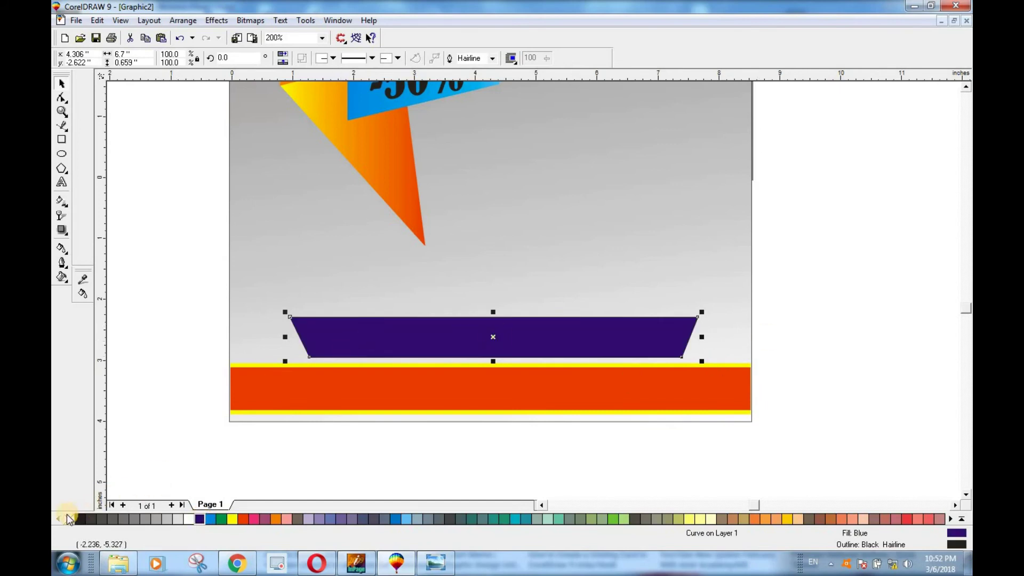
{"action": "left_click", "coordinate": [873, 334]}
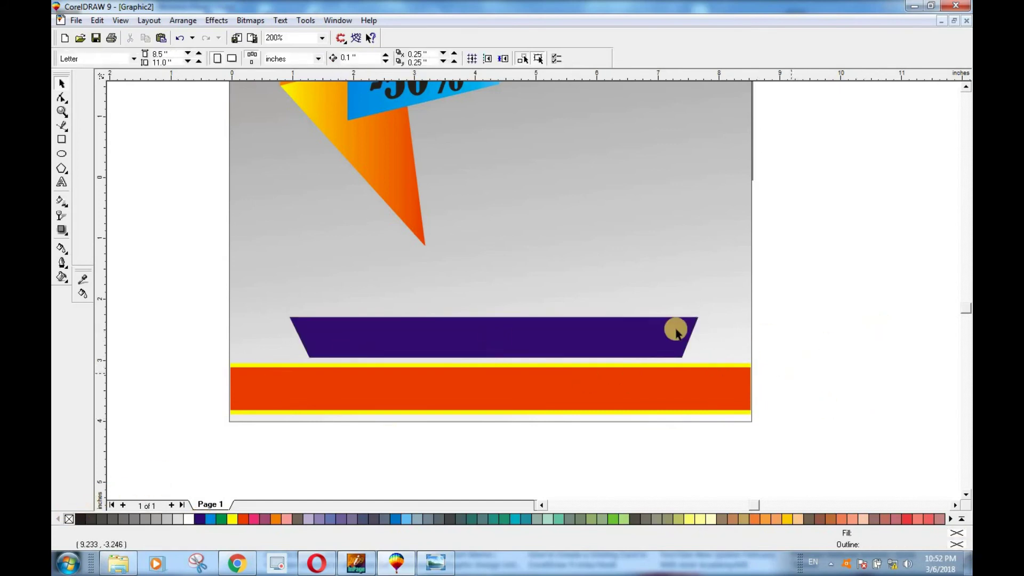
{"action": "scroll", "coordinate": [664, 326], "scroll_direction": "up", "scroll_amount": 1}
{"action": "left_click", "coordinate": [362, 352]}
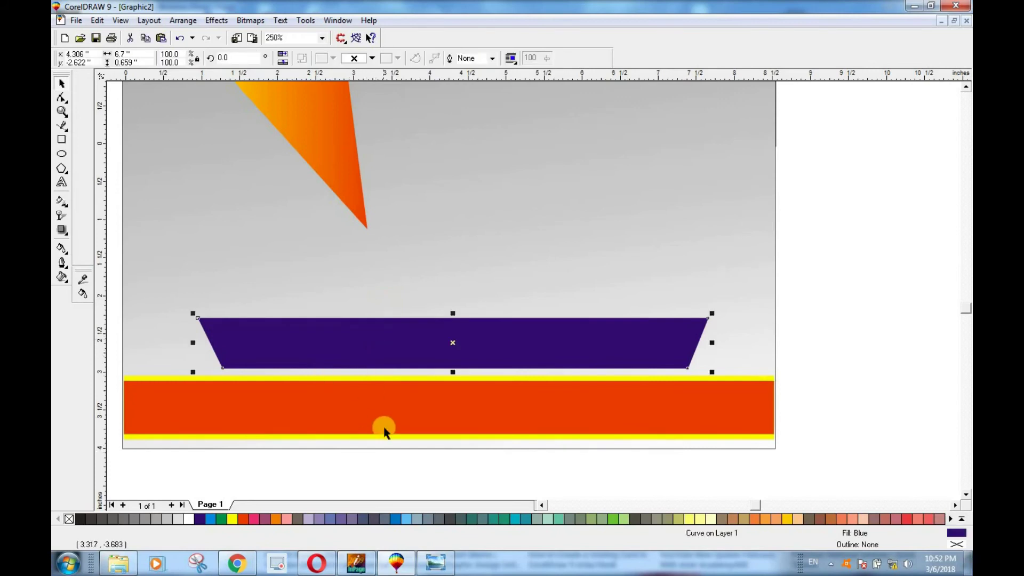
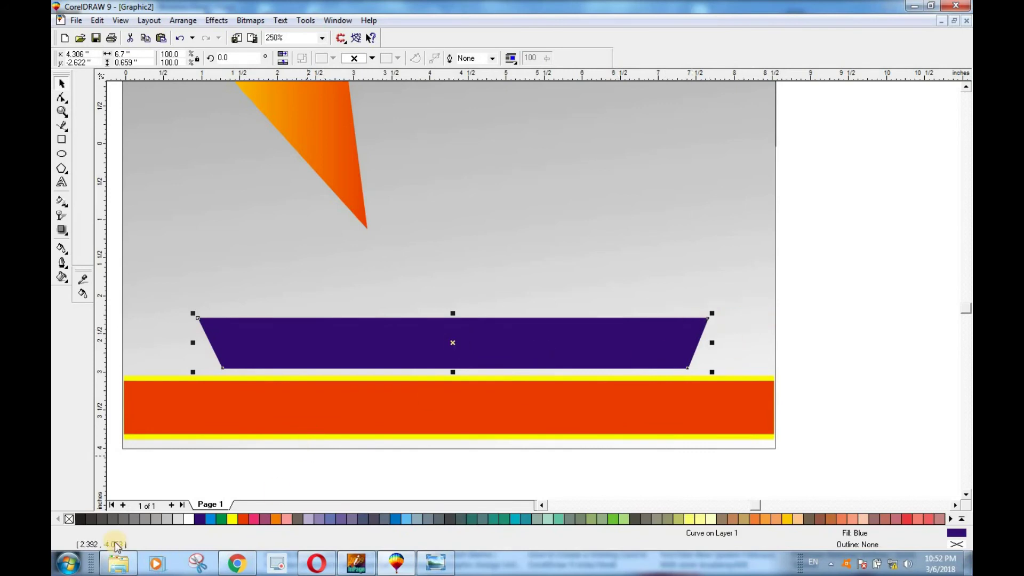
Step: Fill the label duplicate with 90% Black, put it behind the blue label, and stretch it lower and wider
{"action": "left_click", "coordinate": [91, 518]}
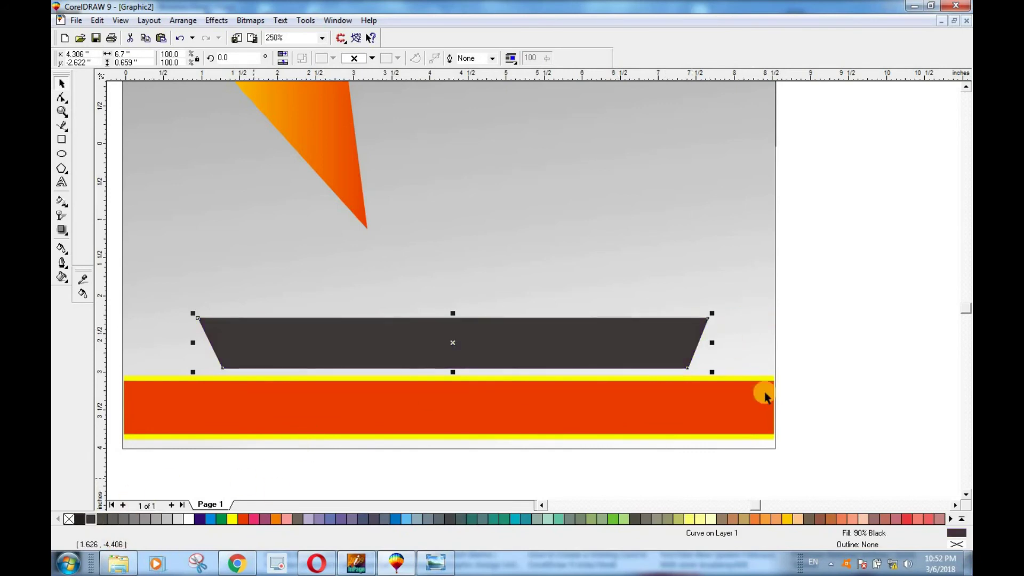
{"action": "left_click", "coordinate": [893, 365]}
{"action": "left_click", "coordinate": [591, 339]}
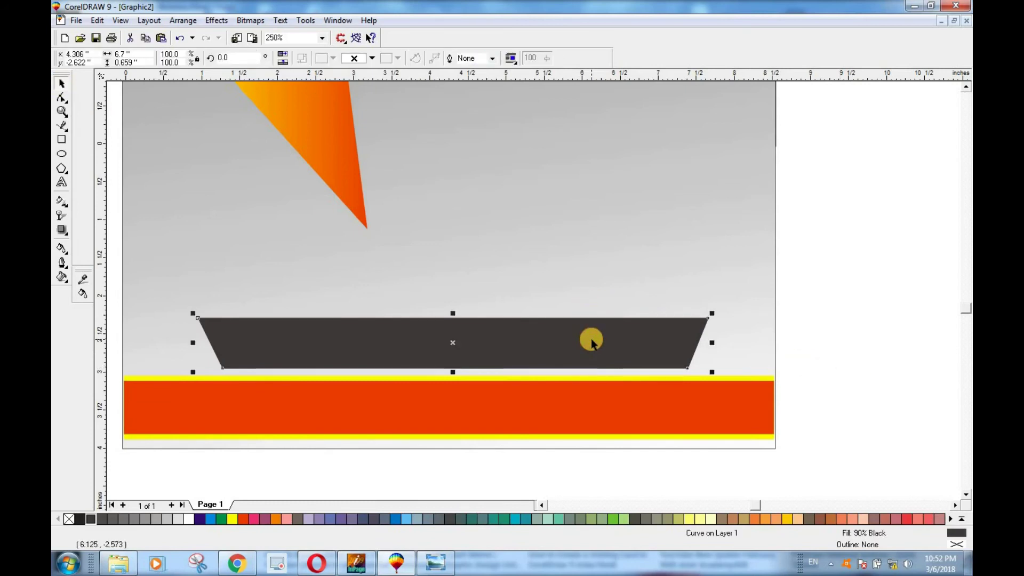
{"action": "key", "text": "ctrl+z"}
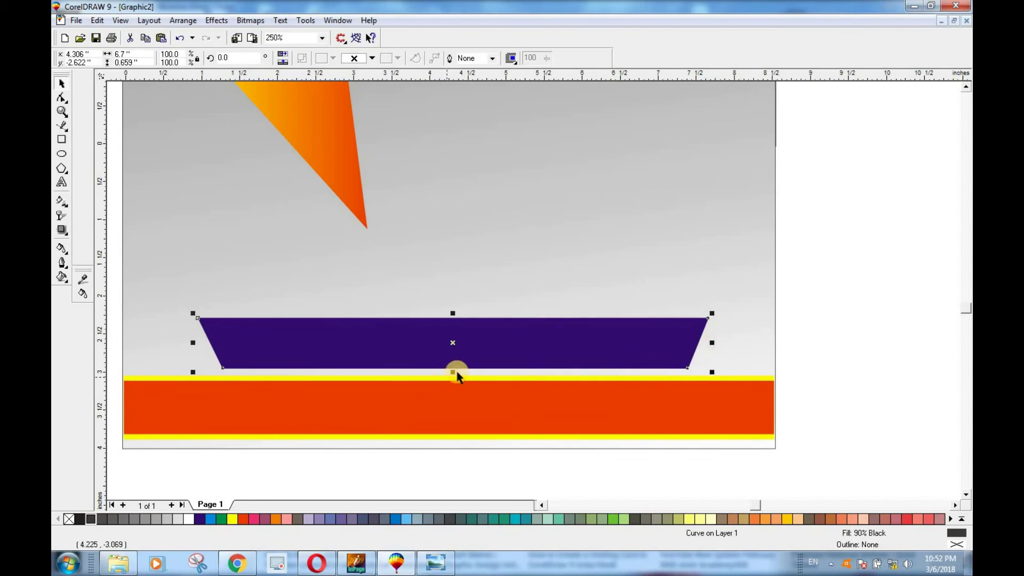
{"action": "left_click_drag", "start_coordinate": [452, 372], "coordinate": [451, 375]}
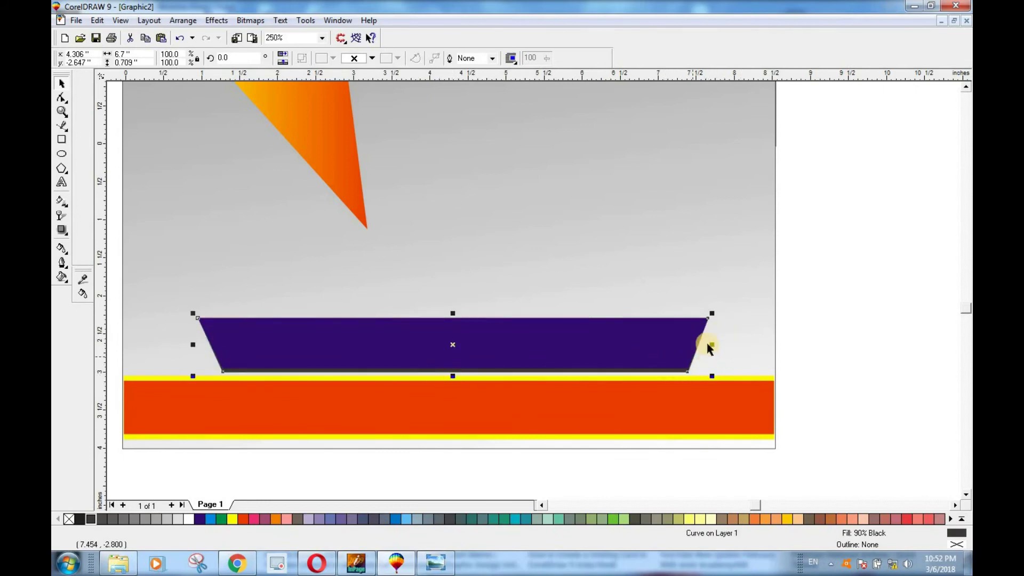
{"action": "left_click_drag", "start_coordinate": [711, 344], "coordinate": [716, 344]}
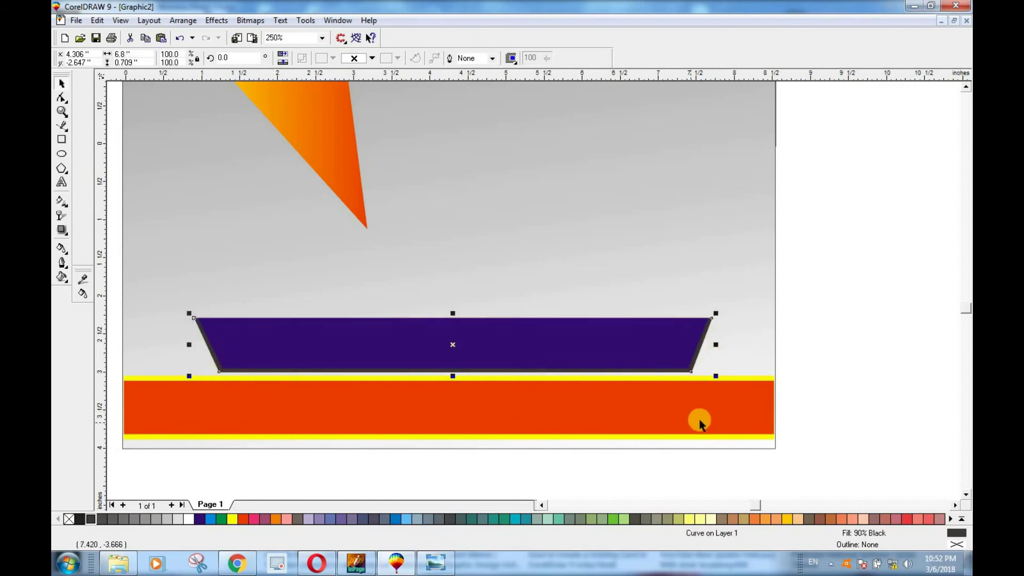
{"action": "scroll", "coordinate": [684, 357], "scroll_direction": "up", "scroll_amount": 1}
{"action": "scroll", "coordinate": [683, 359], "scroll_direction": "up", "scroll_amount": 1}
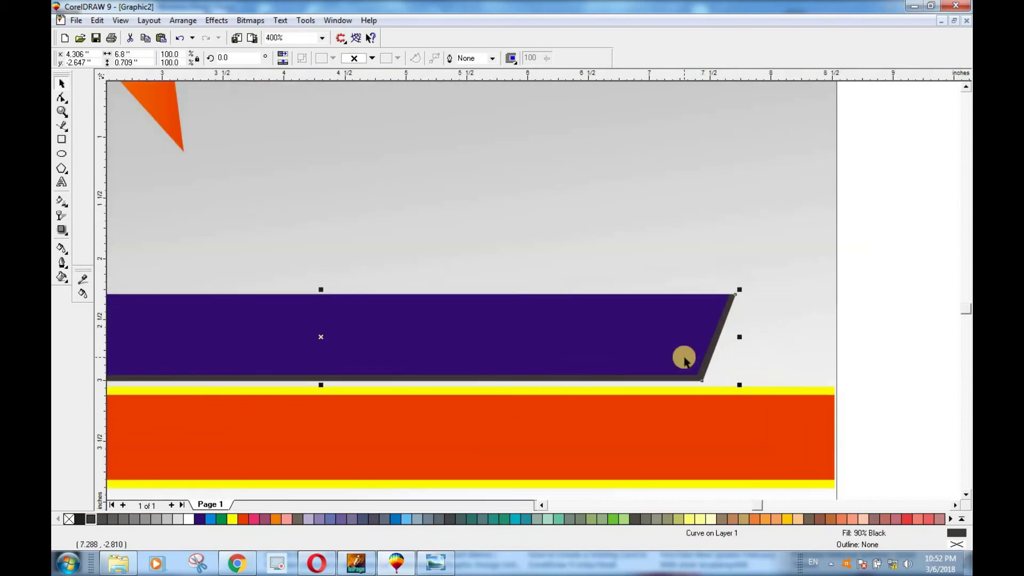
Step: Lighten the shadow copy through the palette greys, settle on 30% Black, and zoom out to the whole poster
{"action": "left_click", "coordinate": [101, 517]}
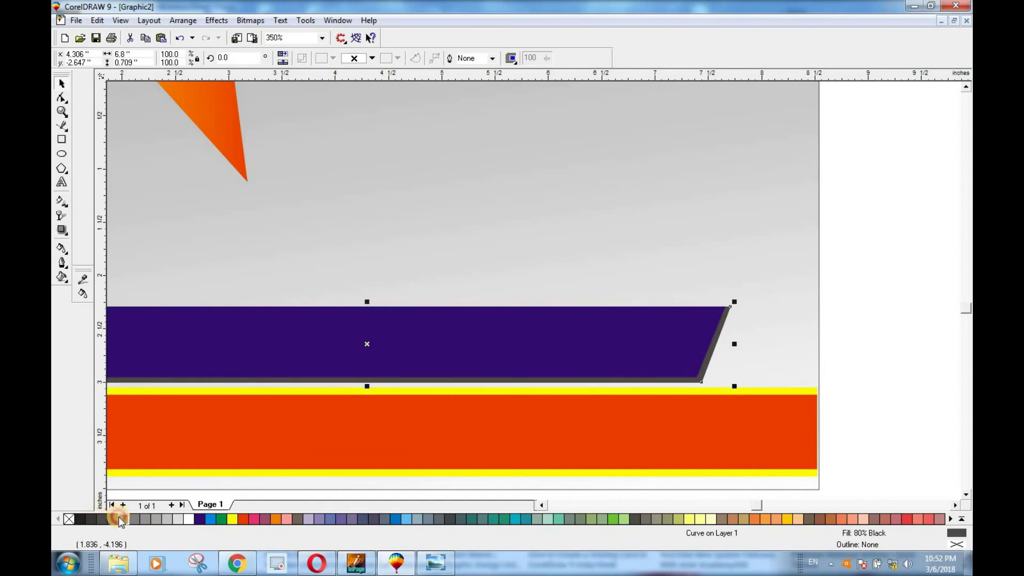
{"action": "left_click", "coordinate": [119, 517]}
{"action": "left_click", "coordinate": [133, 516]}
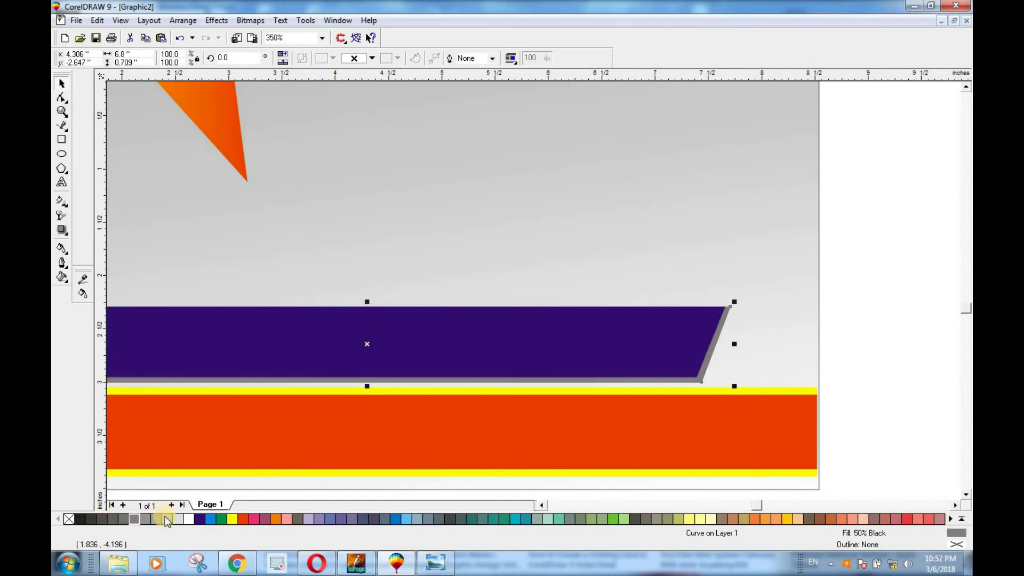
{"action": "scroll", "coordinate": [395, 467], "scroll_direction": "down", "scroll_amount": 3}
{"action": "scroll", "coordinate": [374, 472], "scroll_direction": "up", "scroll_amount": 2}
{"action": "scroll", "coordinate": [373, 469], "scroll_direction": "up", "scroll_amount": 1}
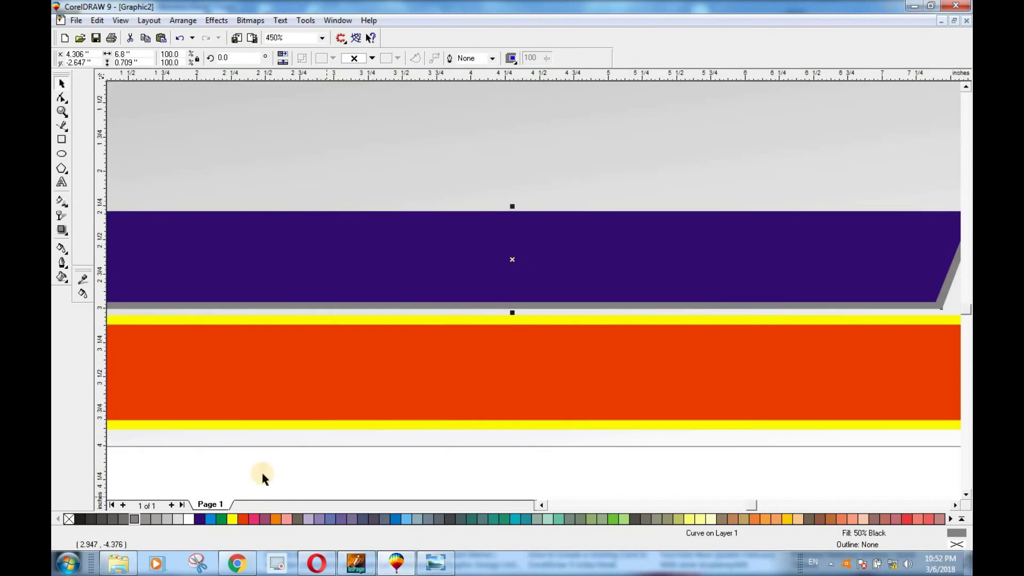
{"action": "scroll", "coordinate": [318, 400], "scroll_direction": "up", "scroll_amount": 1}
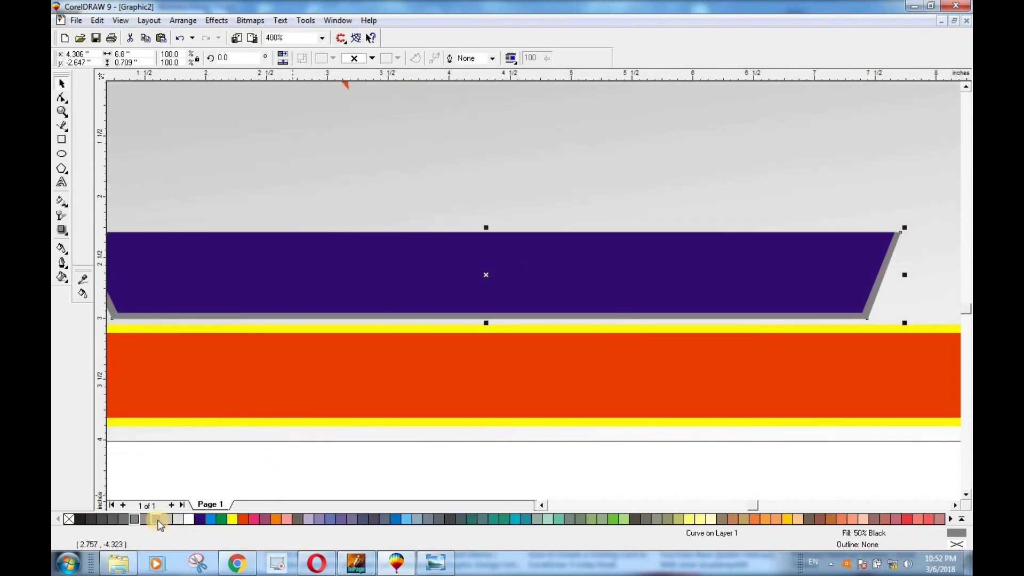
{"action": "left_click", "coordinate": [184, 518]}
{"action": "left_click", "coordinate": [183, 517]}
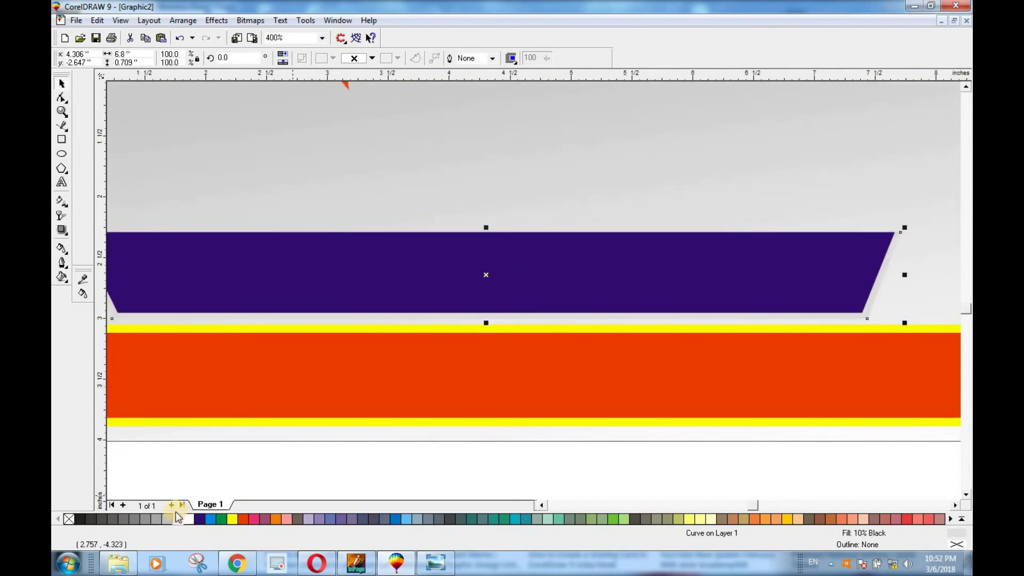
{"action": "left_click", "coordinate": [159, 518]}
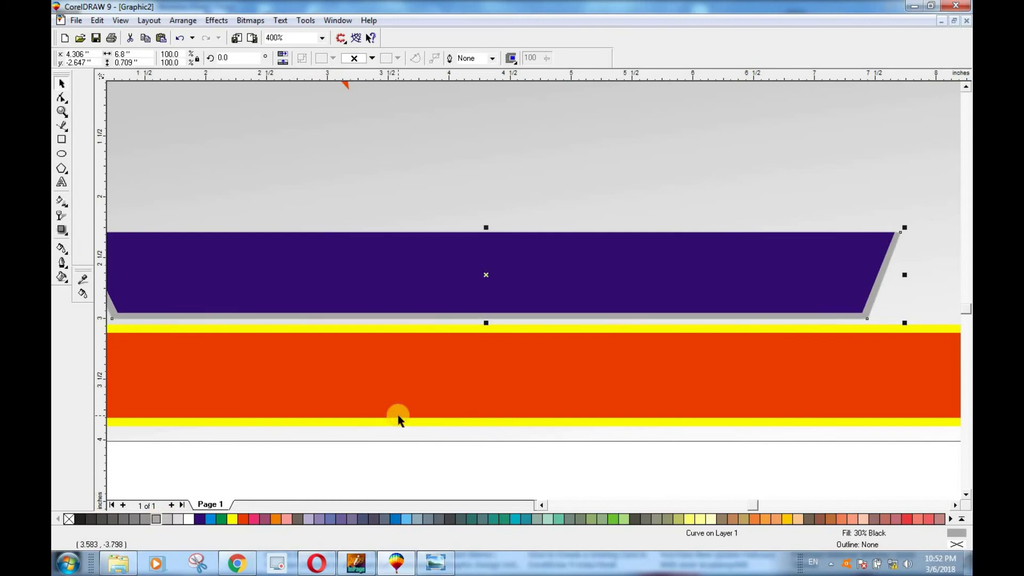
{"action": "scroll", "coordinate": [398, 417], "scroll_direction": "down", "scroll_amount": 2}
{"action": "left_click", "coordinate": [821, 377]}
{"action": "scroll", "coordinate": [539, 401], "scroll_direction": "down", "scroll_amount": 4}
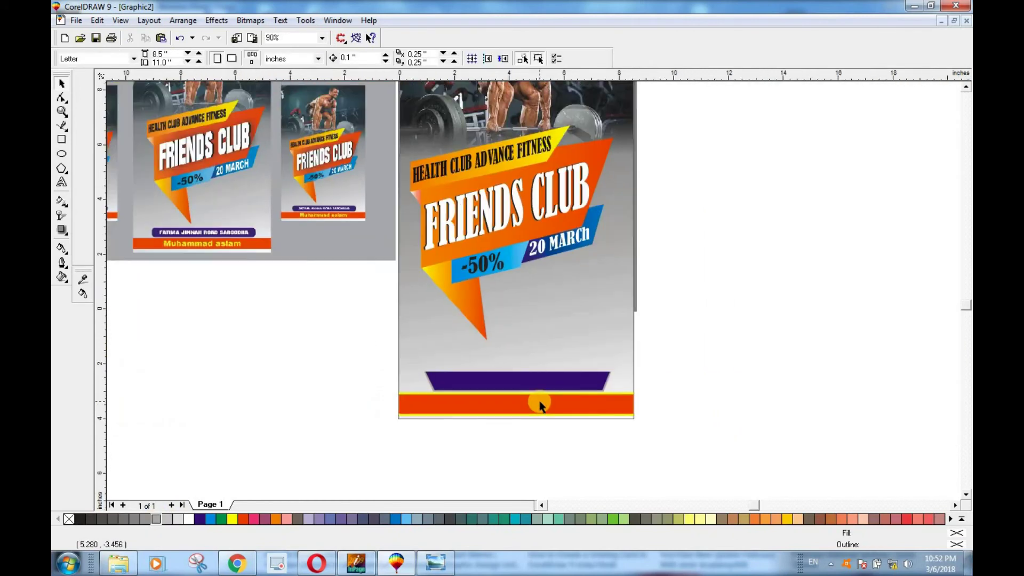
Step: Create a text object beside the poster containing the person's name
{"action": "scroll", "coordinate": [540, 421], "scroll_direction": "up", "scroll_amount": 1}
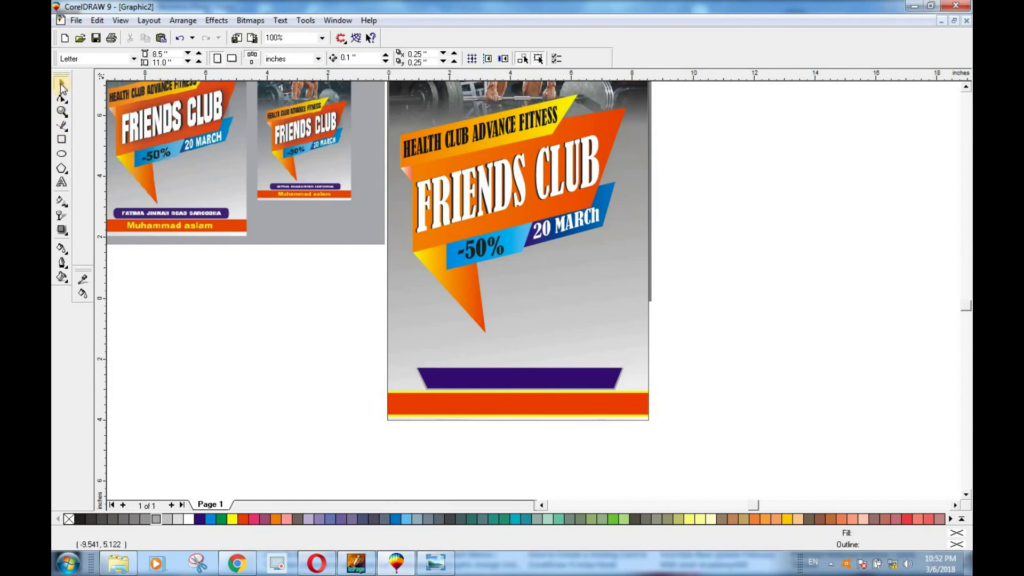
{"action": "left_click", "coordinate": [62, 183]}
{"action": "left_click", "coordinate": [291, 370]}
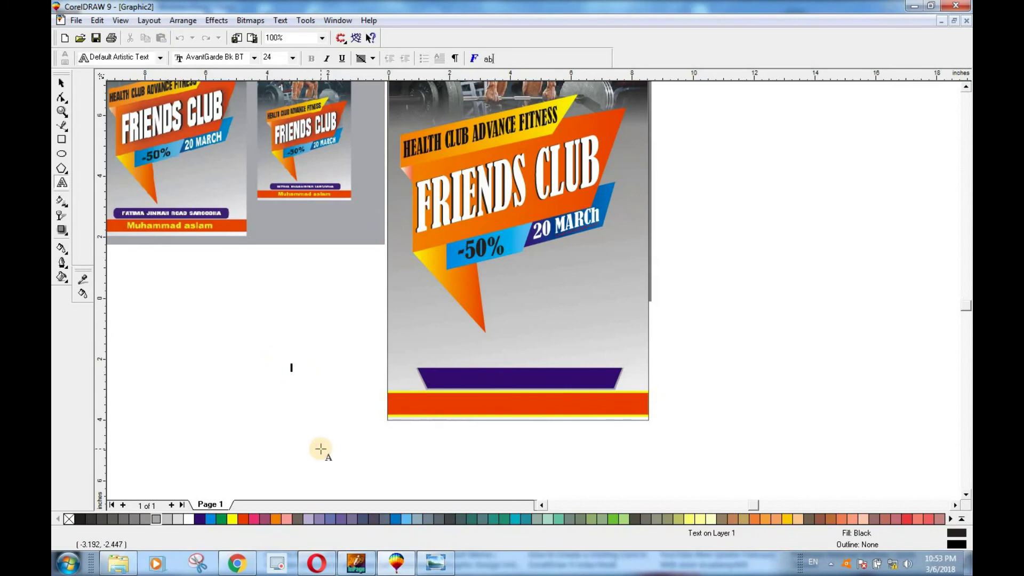
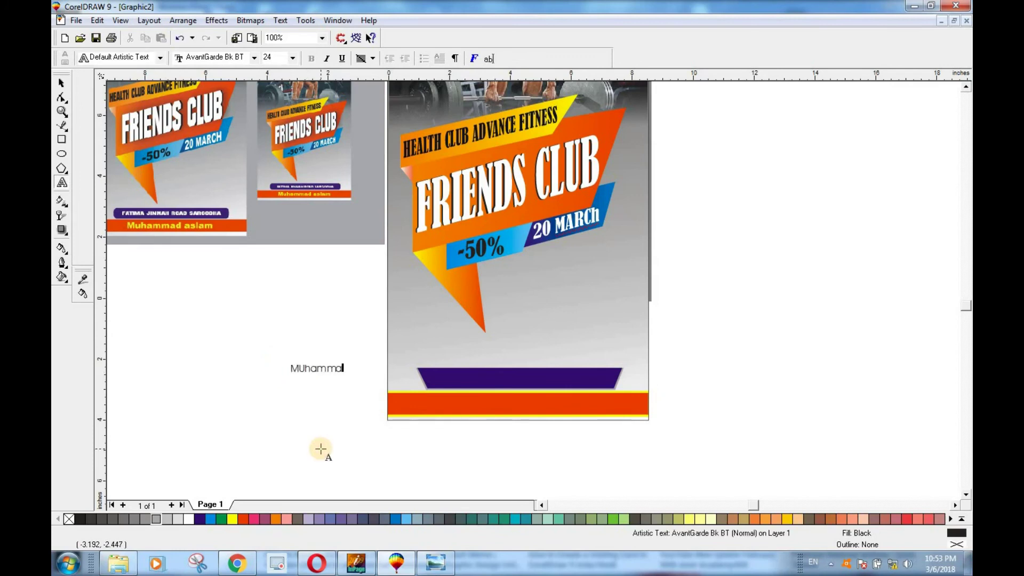
{"action": "left_click", "coordinate": [68, 84]}
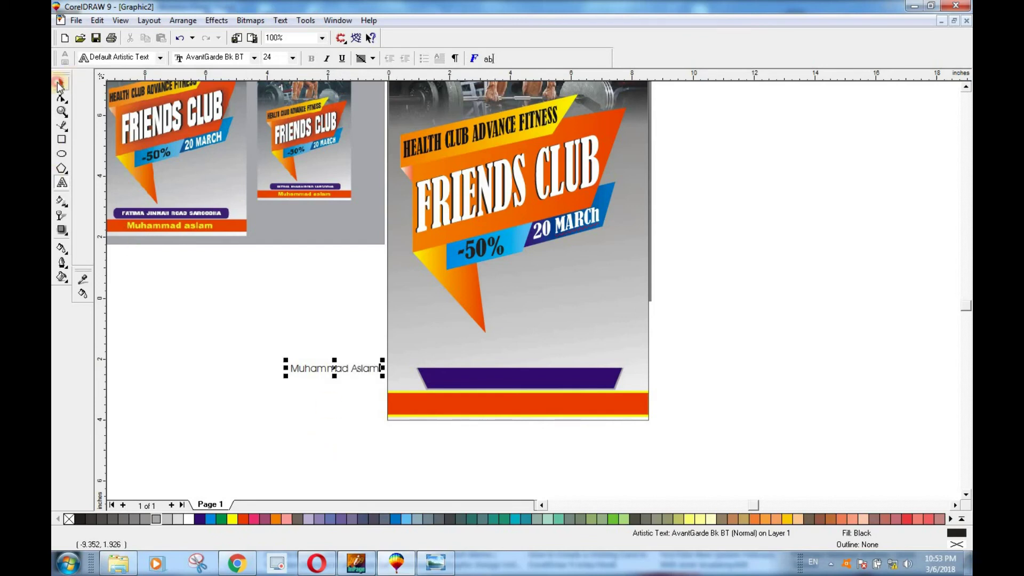
Step: Move the name text onto the red footer bar and start a new line below it
{"action": "left_click", "coordinate": [58, 83]}
{"action": "left_click_drag", "start_coordinate": [334, 368], "coordinate": [504, 403]}
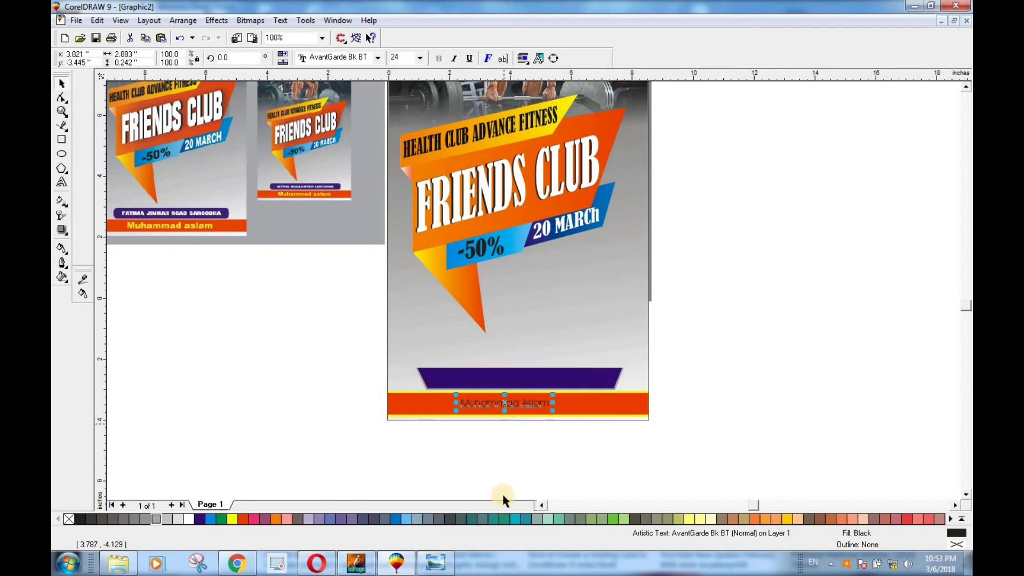
{"action": "double_click", "coordinate": [543, 401]}
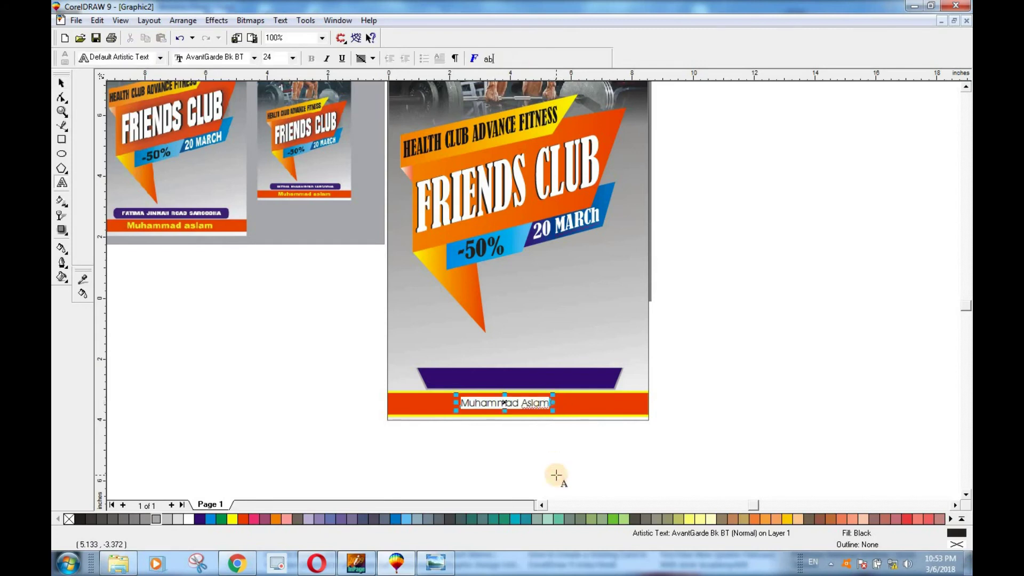
{"action": "key", "text": "Return"}
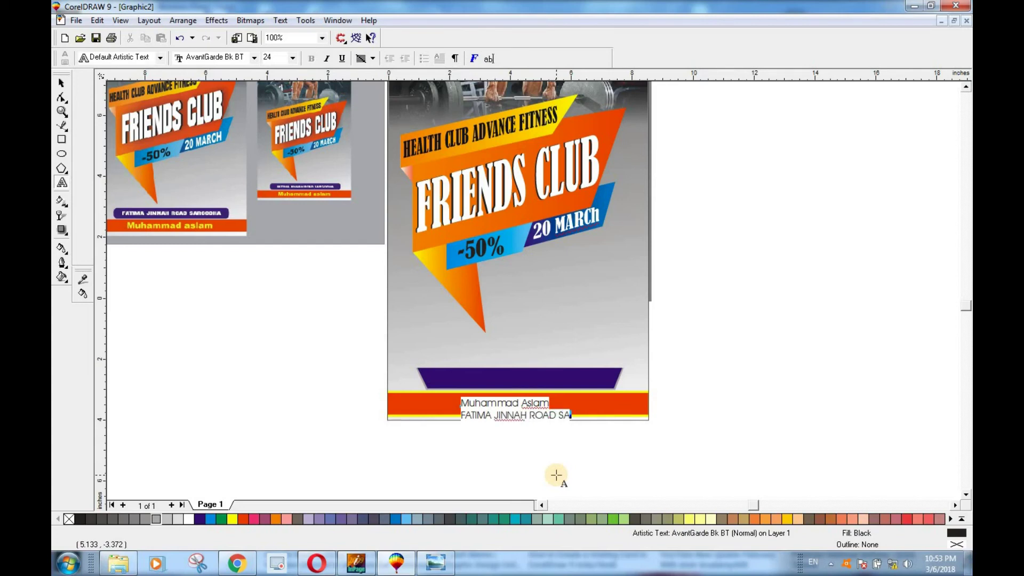
Step: Enter the street address on the second line and select the footer text block
{"action": "left_click", "coordinate": [62, 85]}
{"action": "left_click", "coordinate": [754, 444]}
{"action": "left_click", "coordinate": [546, 416]}
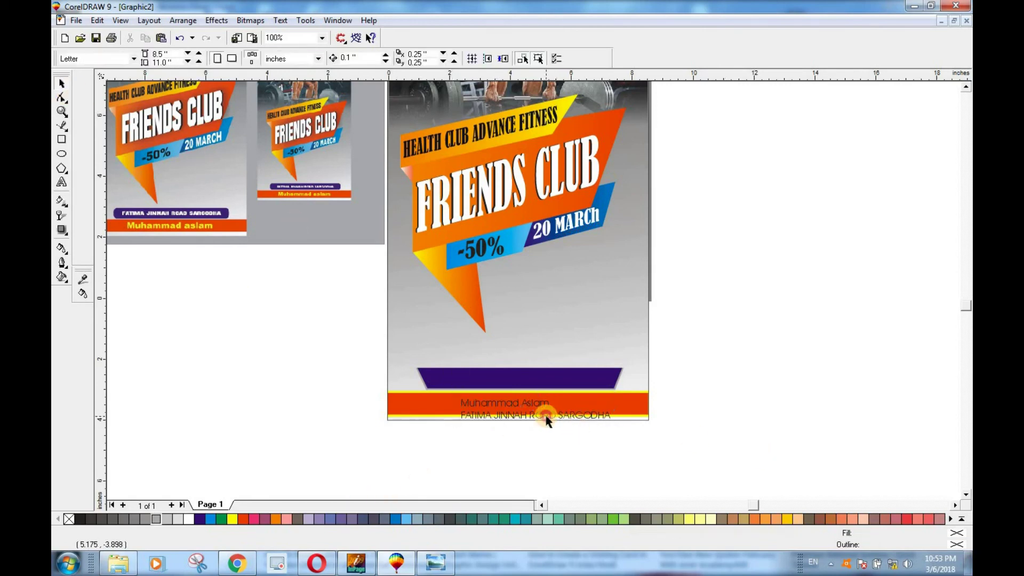
Step: Change the footer text's font to Bernard MT Condensed
{"action": "left_click", "coordinate": [337, 57]}
{"action": "left_click", "coordinate": [377, 57]}
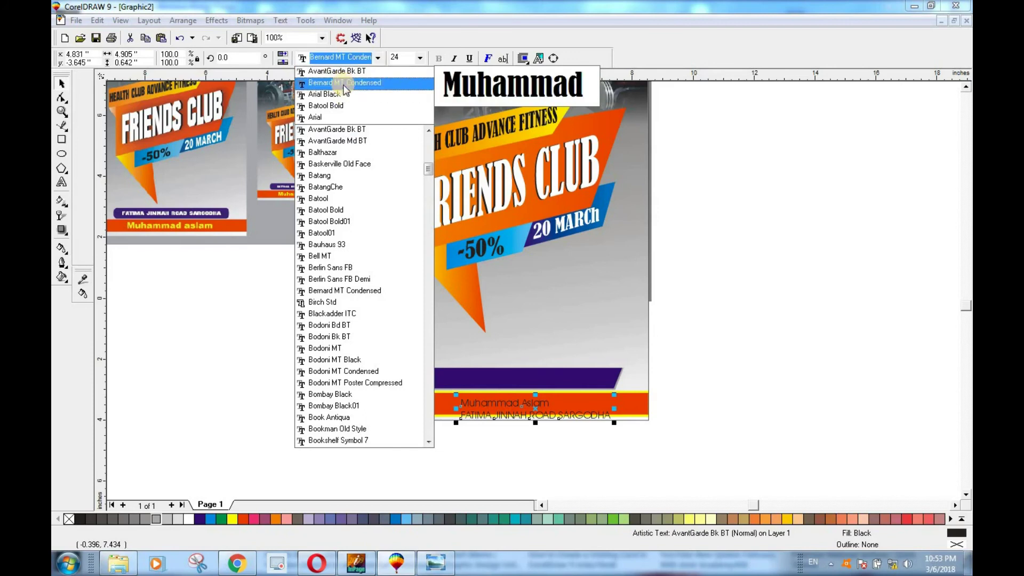
{"action": "left_click", "coordinate": [342, 83]}
{"action": "left_click", "coordinate": [648, 429]}
{"action": "scroll", "coordinate": [548, 421], "scroll_direction": "up", "scroll_amount": 3}
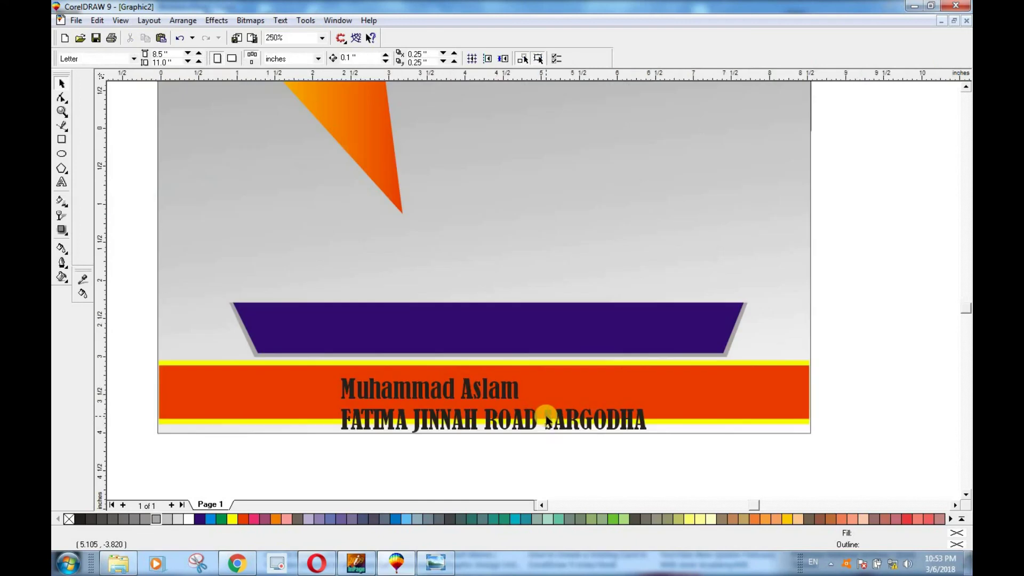
{"action": "left_click", "coordinate": [496, 411]}
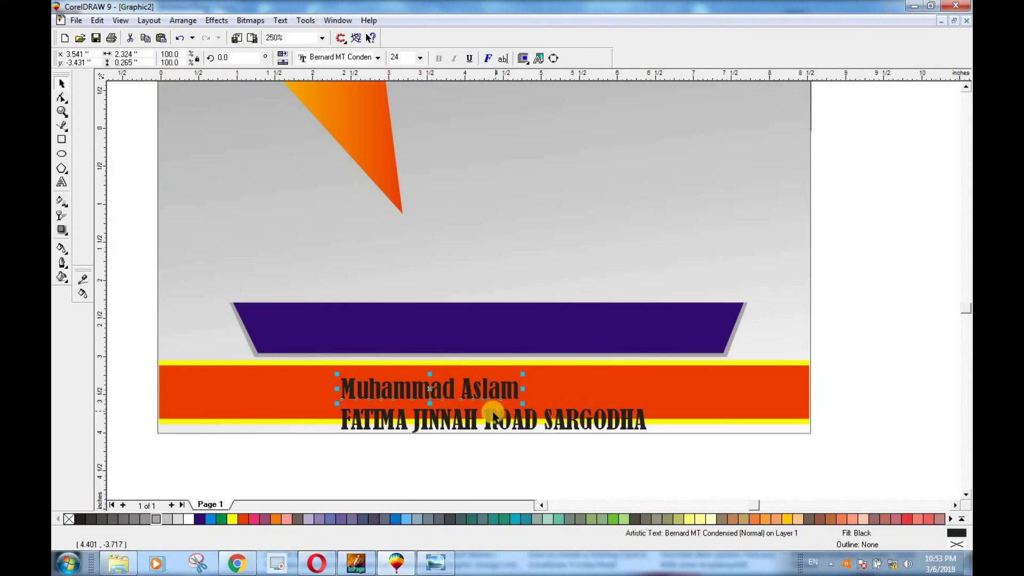
{"action": "left_click", "coordinate": [564, 450]}
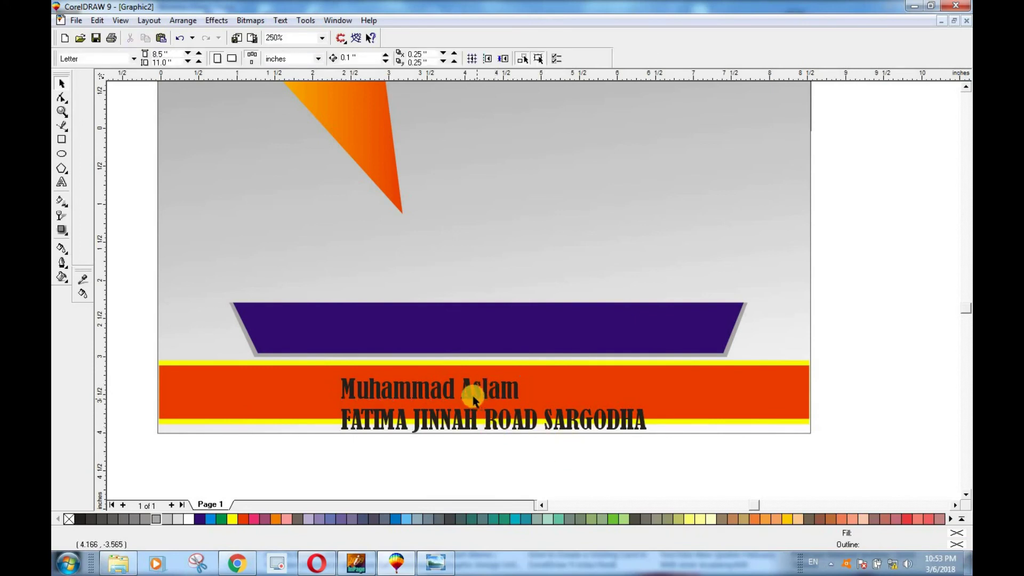
Step: Move the name onto the blue label, enlarge and centre it, and make it white
{"action": "left_click_drag", "start_coordinate": [469, 390], "coordinate": [506, 333]}
{"action": "left_click_drag", "start_coordinate": [557, 314], "coordinate": [640, 299]}
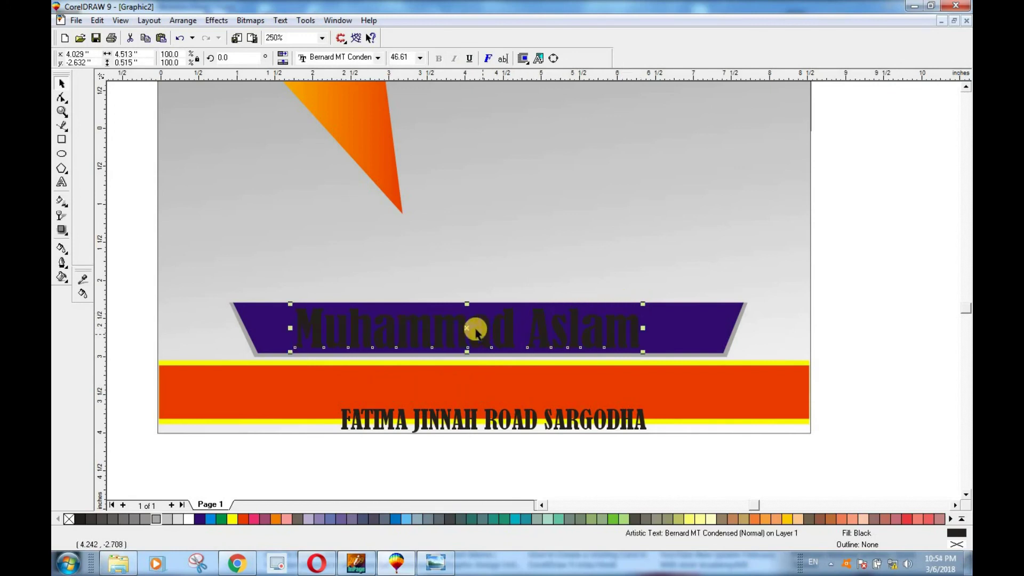
{"action": "left_click_drag", "start_coordinate": [468, 330], "coordinate": [484, 330]}
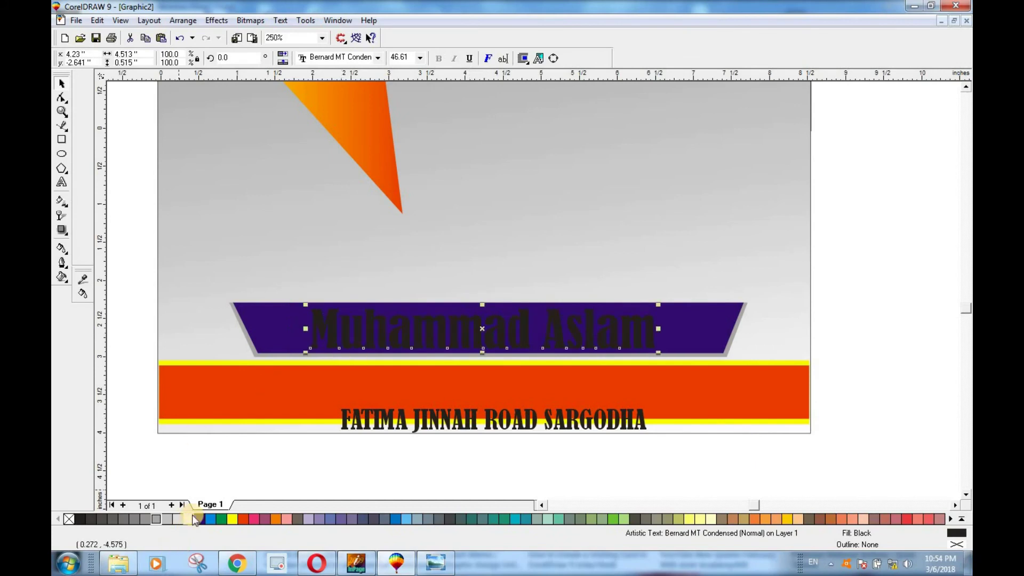
{"action": "left_click", "coordinate": [188, 518]}
{"action": "left_click", "coordinate": [595, 446]}
Step: Enlarge the address across the red bar, colour it white, and shrink it slightly
{"action": "left_click_drag", "start_coordinate": [608, 426], "coordinate": [596, 403]}
{"action": "left_click_drag", "start_coordinate": [638, 377], "coordinate": [768, 369]}
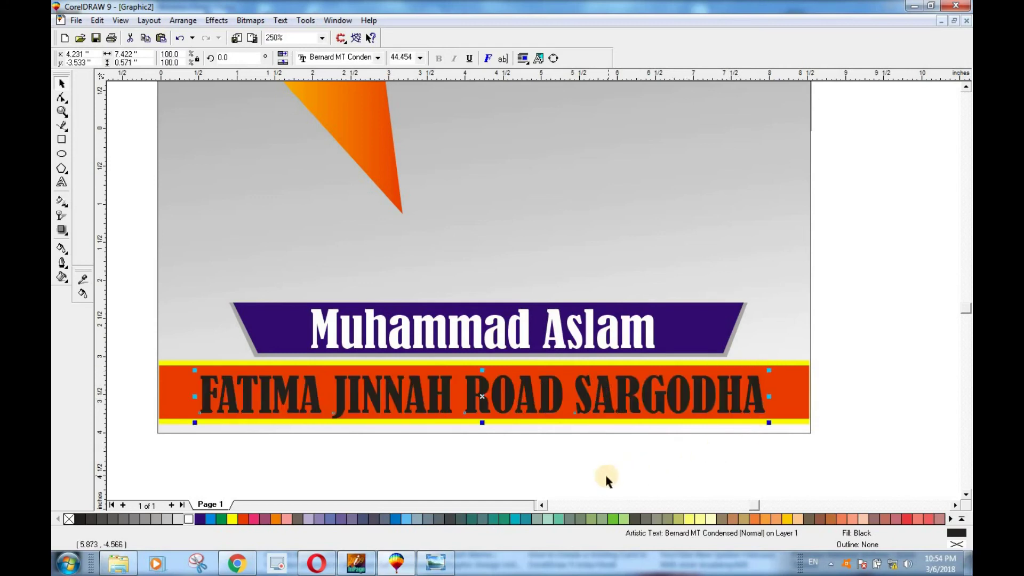
{"action": "left_click", "coordinate": [235, 516]}
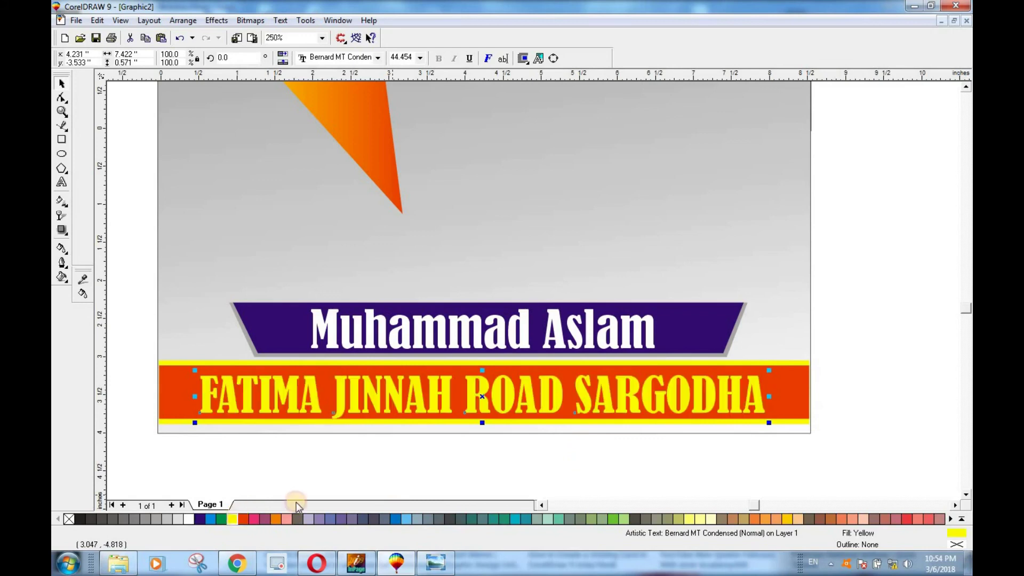
{"action": "left_click", "coordinate": [198, 517]}
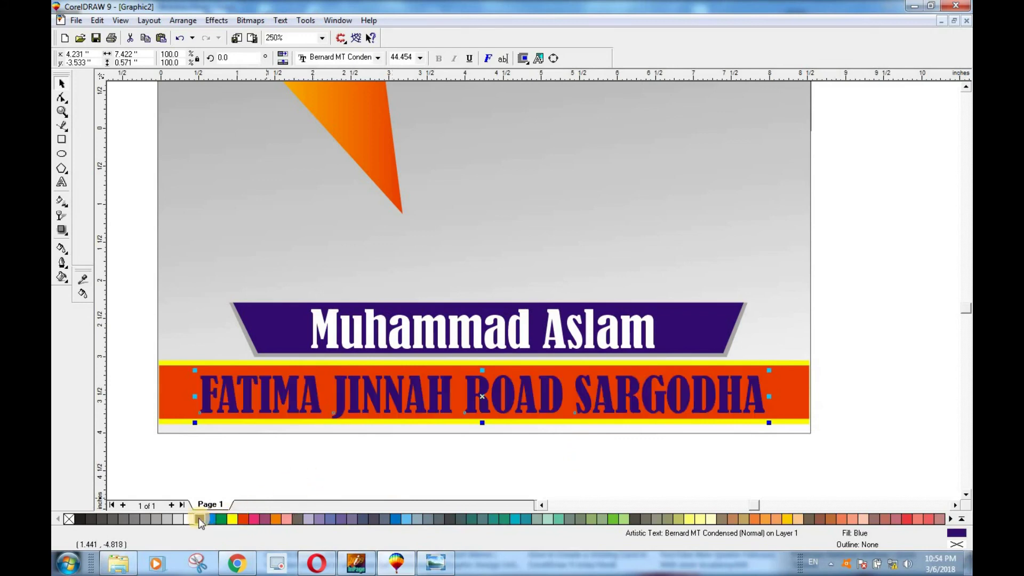
{"action": "left_click", "coordinate": [191, 516]}
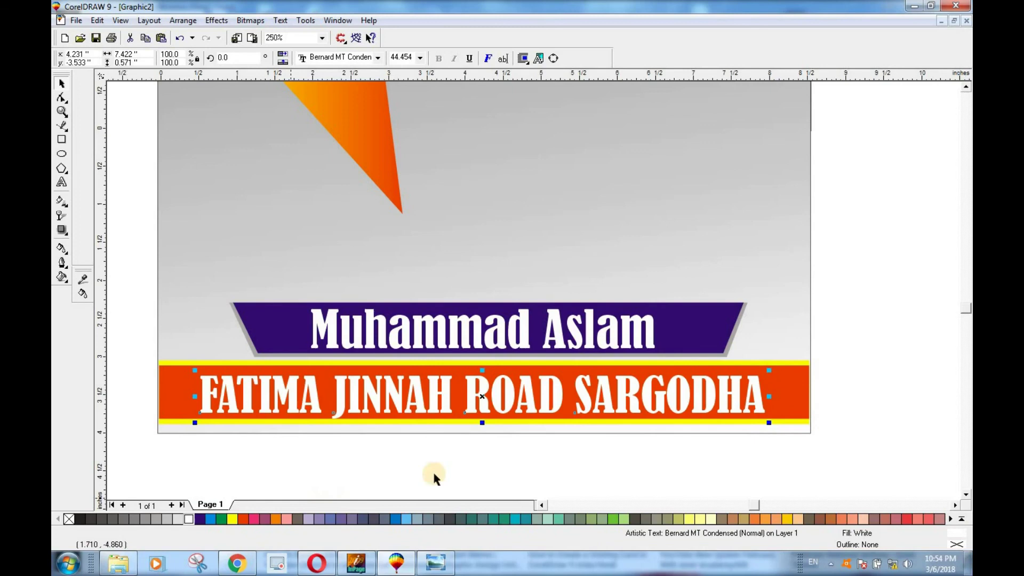
{"action": "left_click_drag", "start_coordinate": [768, 370], "coordinate": [754, 371]}
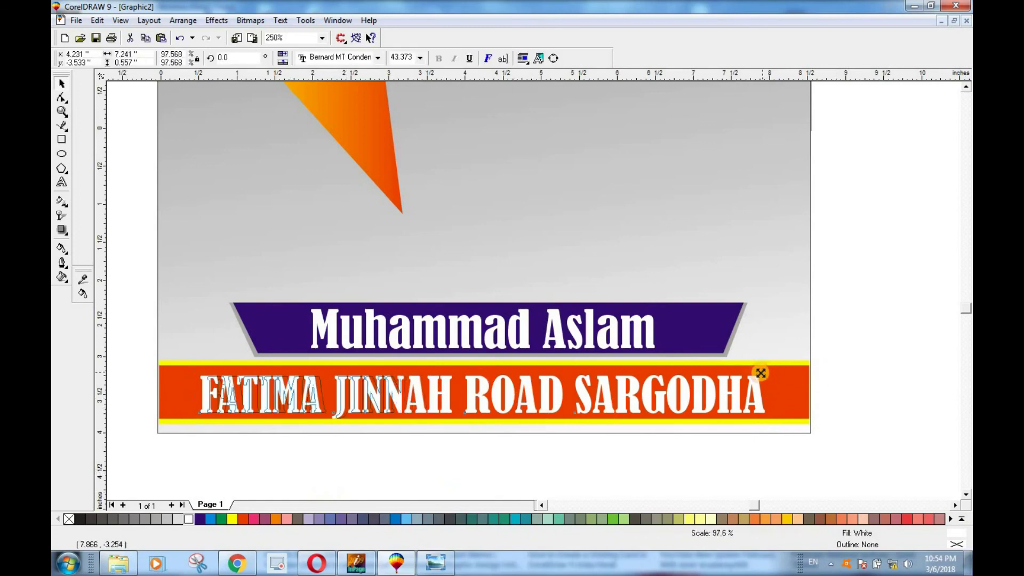
{"action": "left_click", "coordinate": [538, 470]}
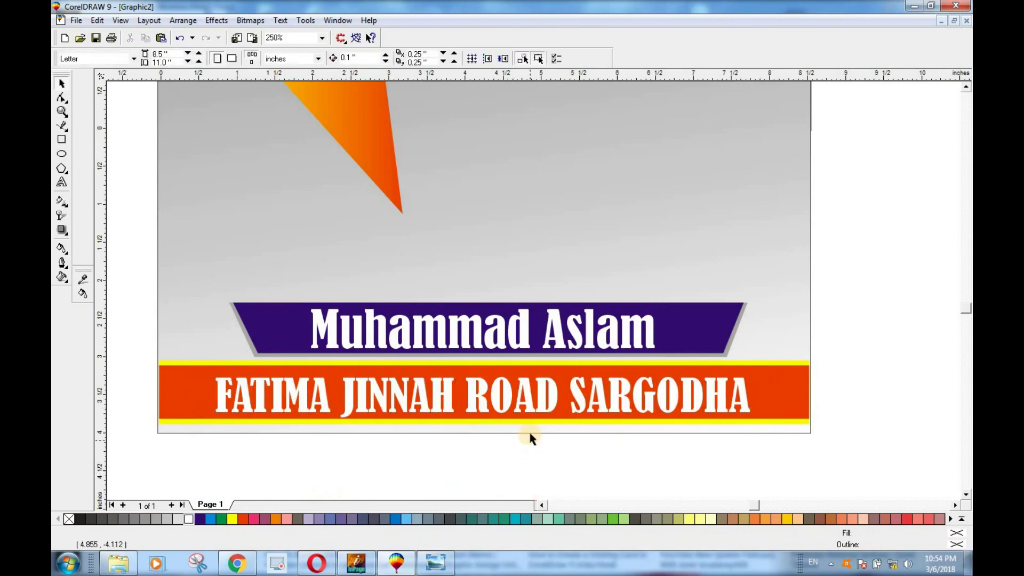
Step: Nudge the name text slightly down on the blue label
{"action": "left_click", "coordinate": [578, 334]}
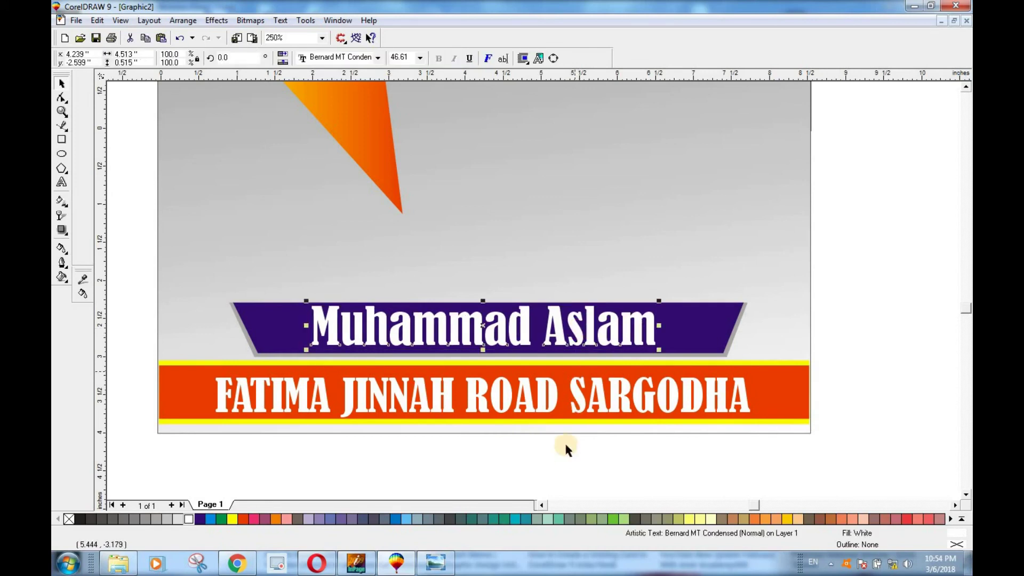
{"action": "left_click_drag", "start_coordinate": [524, 314], "coordinate": [525, 316]}
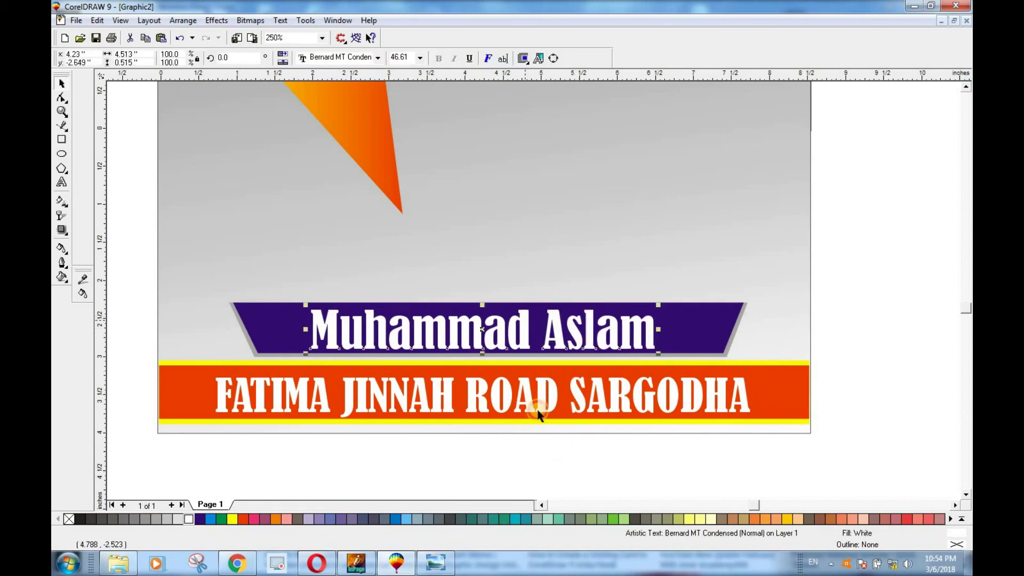
{"action": "left_click", "coordinate": [539, 429]}
{"action": "scroll", "coordinate": [530, 418], "scroll_direction": "down", "scroll_amount": 1}
{"action": "scroll", "coordinate": [637, 427], "scroll_direction": "down", "scroll_amount": 3}
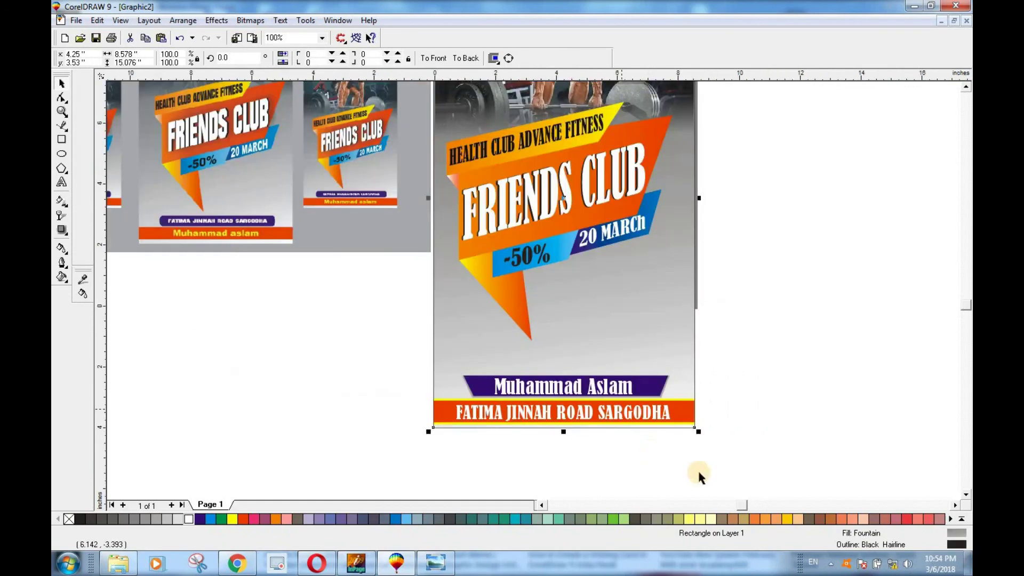
{"action": "scroll", "coordinate": [686, 433], "scroll_direction": "up", "scroll_amount": 1}
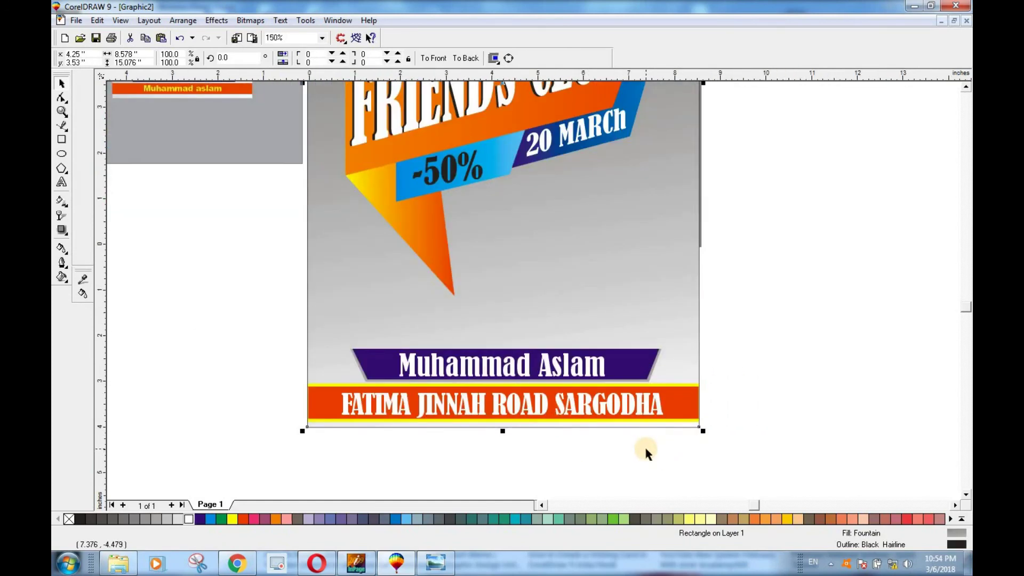
{"action": "scroll", "coordinate": [645, 446], "scroll_direction": "down", "scroll_amount": 3}
{"action": "scroll", "coordinate": [651, 451], "scroll_direction": "up", "scroll_amount": 1}
{"action": "left_click", "coordinate": [685, 459]}
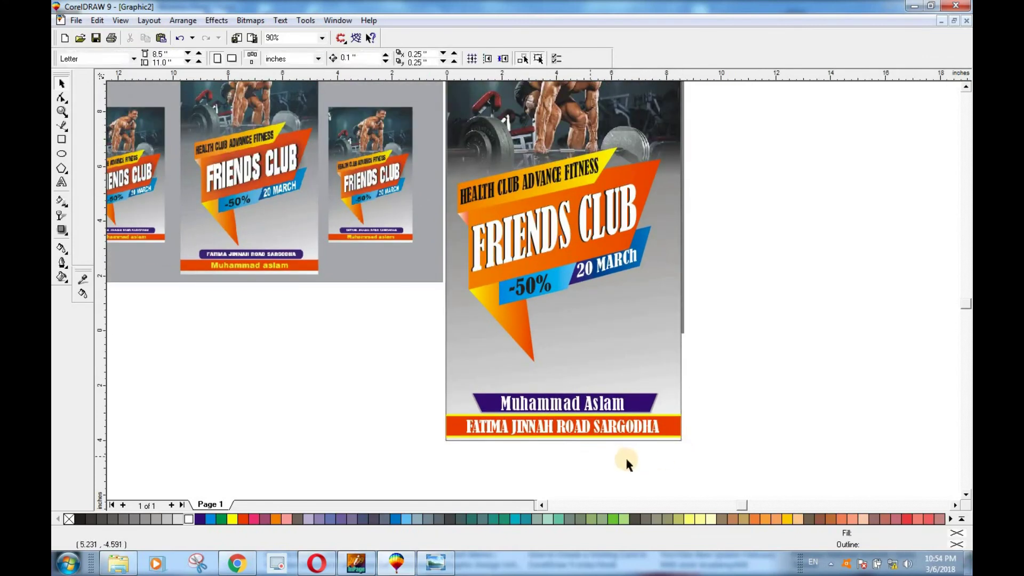
{"action": "scroll", "coordinate": [626, 460], "scroll_direction": "up", "scroll_amount": 5}
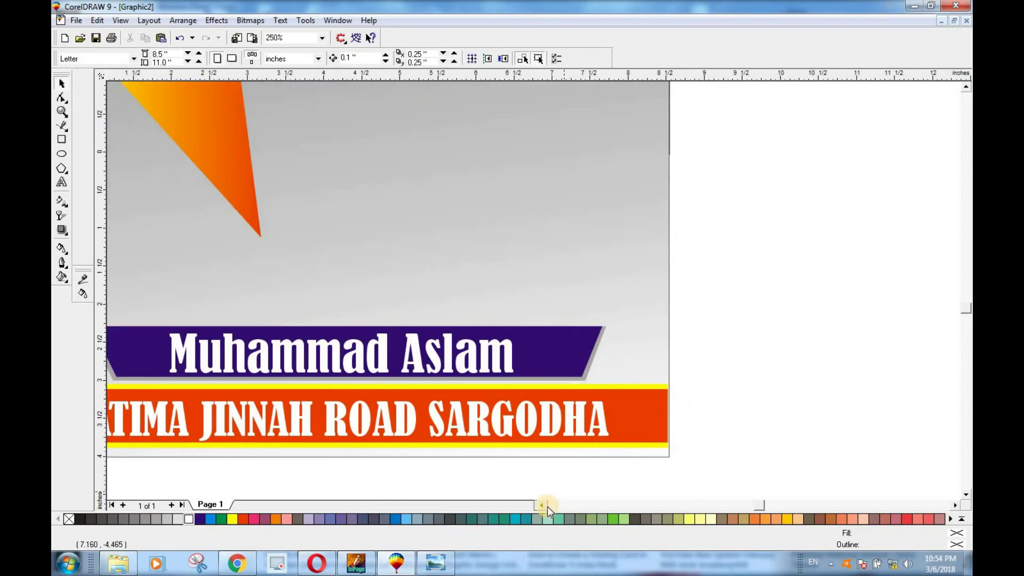
{"action": "left_click", "coordinate": [543, 506]}
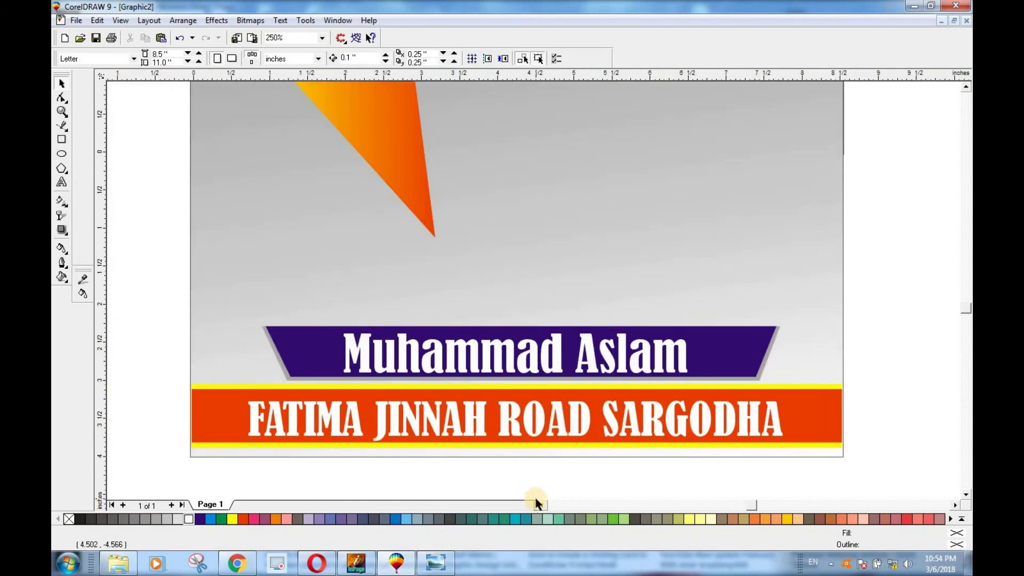
{"action": "scroll", "coordinate": [573, 438], "scroll_direction": "down", "scroll_amount": 5}
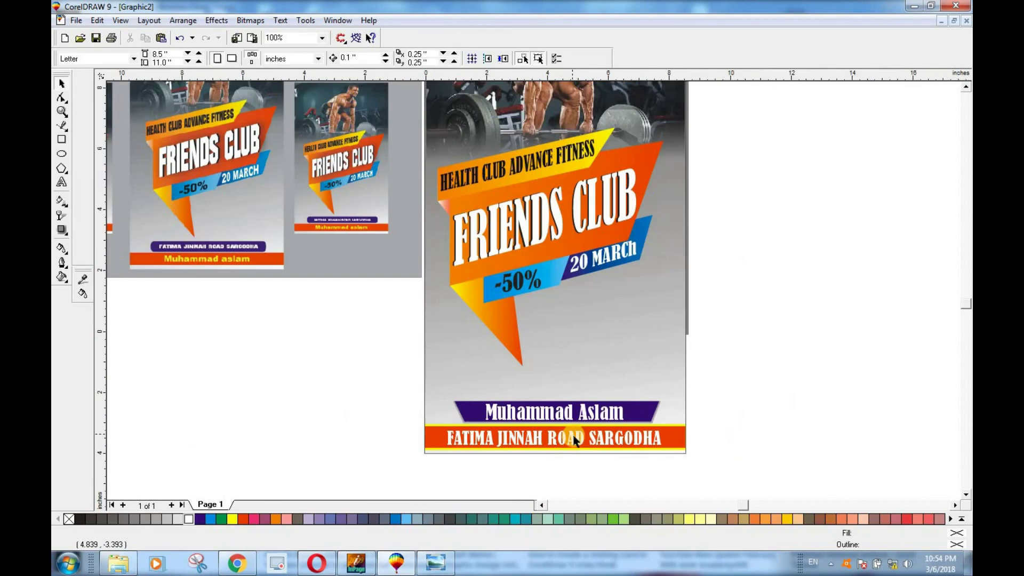
{"action": "scroll", "coordinate": [596, 458], "scroll_direction": "up", "scroll_amount": 2}
{"action": "scroll", "coordinate": [596, 456], "scroll_direction": "down", "scroll_amount": 2}
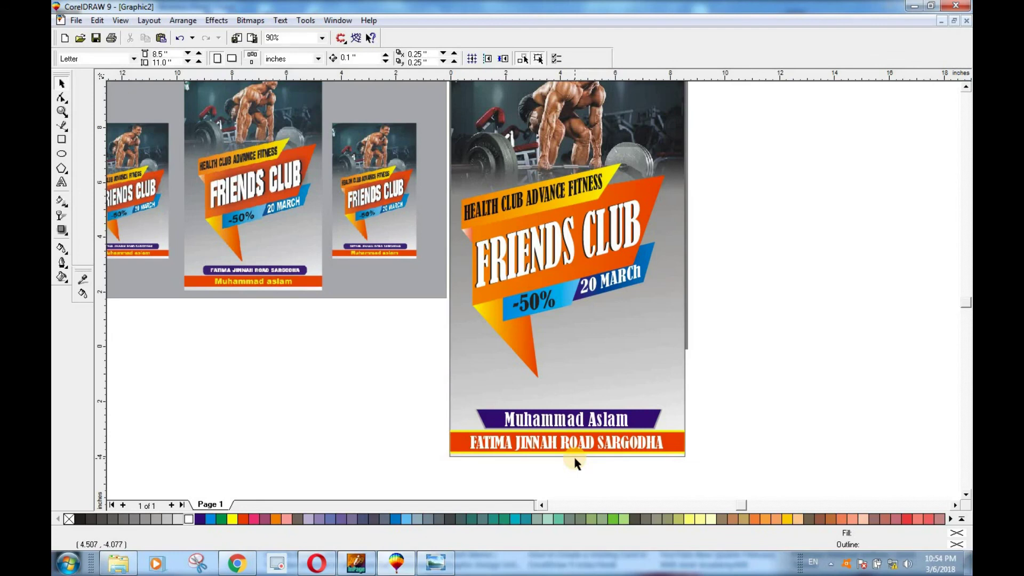
{"action": "scroll", "coordinate": [575, 459], "scroll_direction": "down", "scroll_amount": 1}
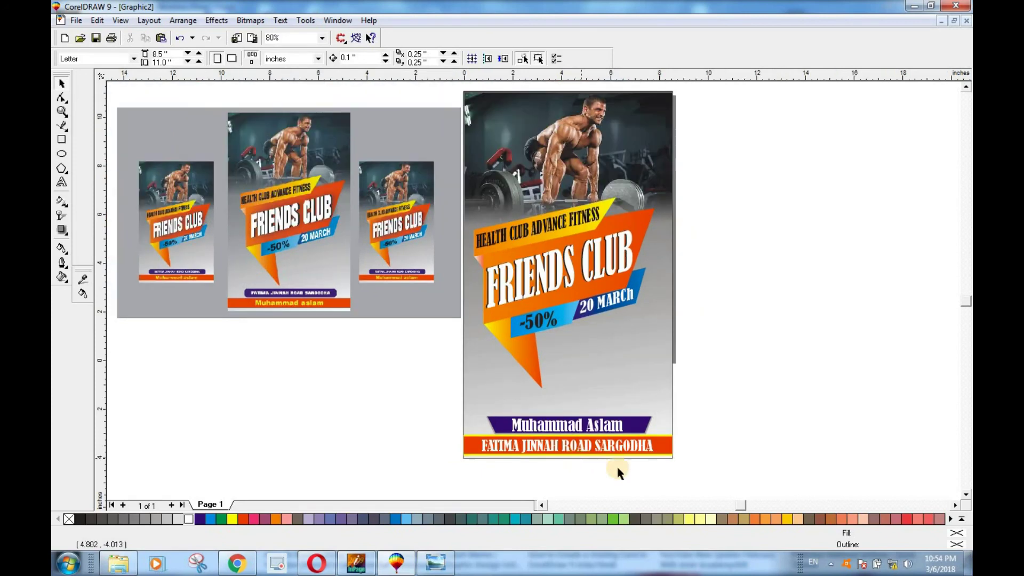
Step: Select all the poster's objects and scale the design down to fit the page
{"action": "left_click_drag", "start_coordinate": [456, 85], "coordinate": [705, 472]}
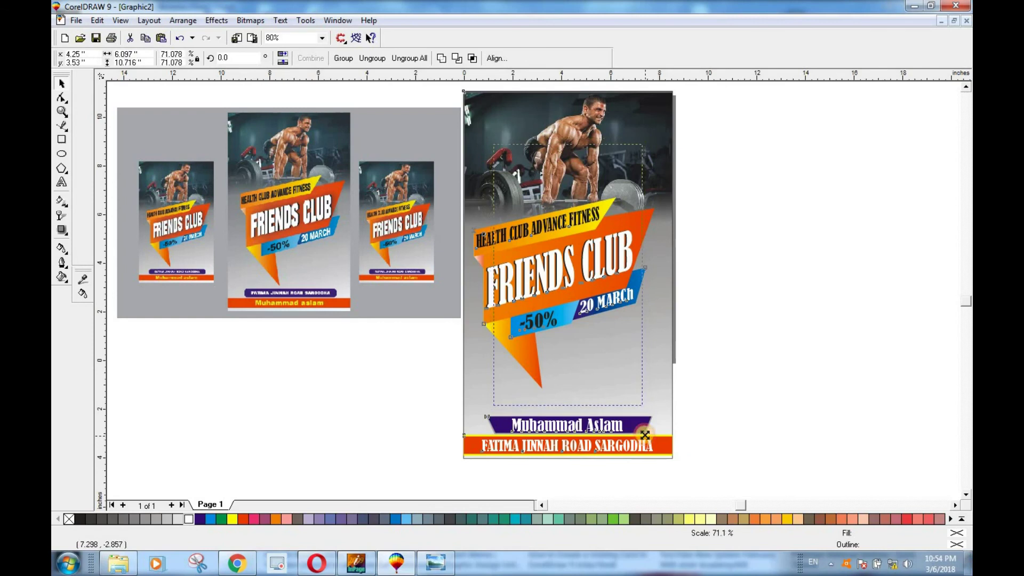
{"action": "left_click_drag", "start_coordinate": [645, 435], "coordinate": [643, 432]}
{"action": "mouse_move", "coordinate": [645, 139]}
{"action": "left_mouse_down"}
{"action": "mouse_move", "coordinate": [638, 156]}
{"action": "mouse_move", "coordinate": [695, 130]}
{"action": "mouse_move", "coordinate": [654, 131]}
{"action": "left_mouse_up"}
{"action": "left_click", "coordinate": [745, 447]}
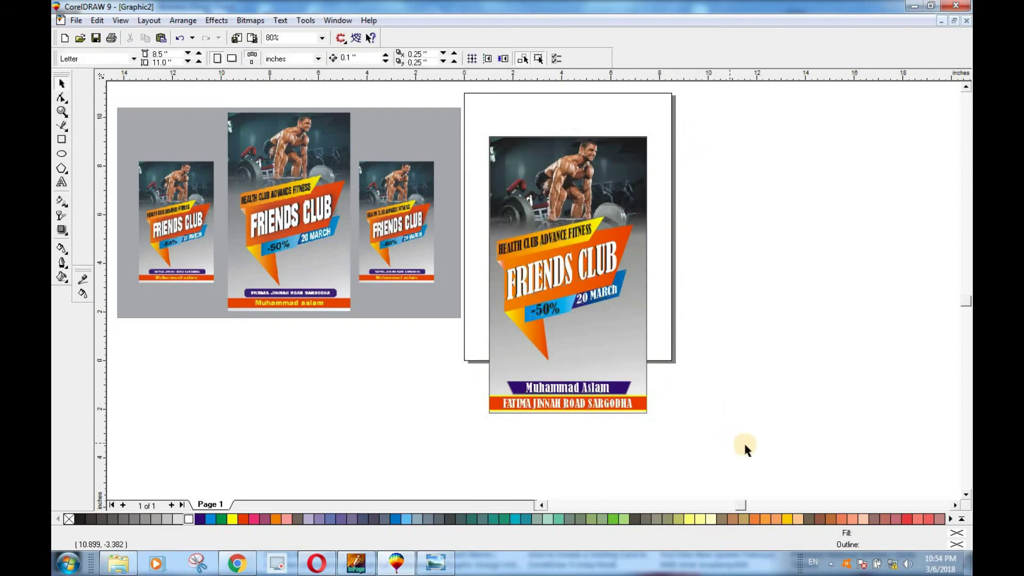
Step: Move the name and address bars together up with the Up arrow key
{"action": "left_click", "coordinate": [598, 413]}
{"action": "left_click_drag", "start_coordinate": [568, 414], "coordinate": [572, 388]}
{"action": "left_click", "coordinate": [671, 421]}
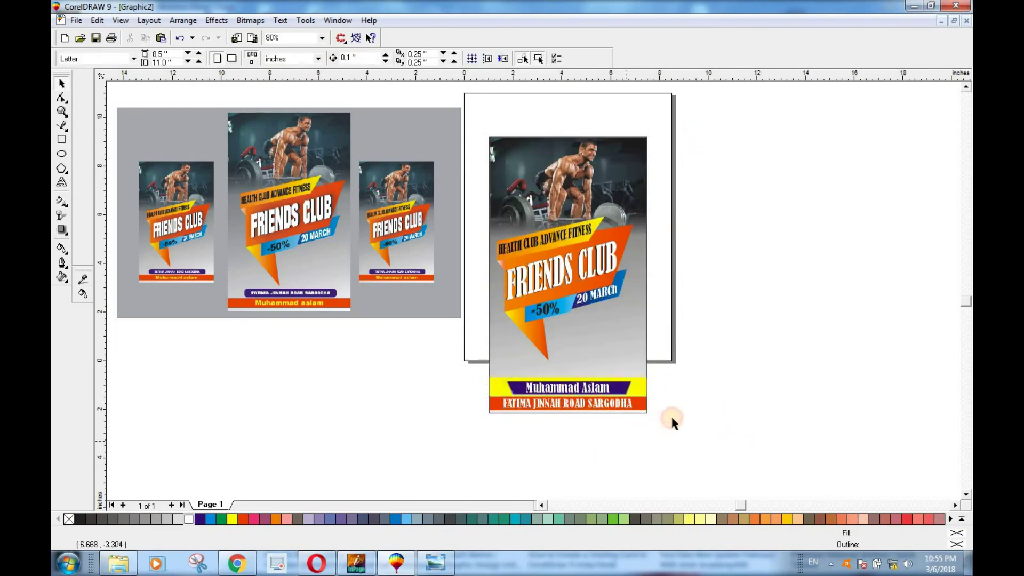
{"action": "key", "text": "ctrl+z"}
{"action": "left_click", "coordinate": [670, 448]}
{"action": "left_click_drag", "start_coordinate": [718, 437], "coordinate": [457, 358]}
{"action": "key", "text": "Up"}
{"action": "key", "text": "Up"}
{"action": "key", "text": "Up"}
{"action": "key", "text": "Up"}
{"action": "key", "text": "Up"}
{"action": "key", "text": "Up"}
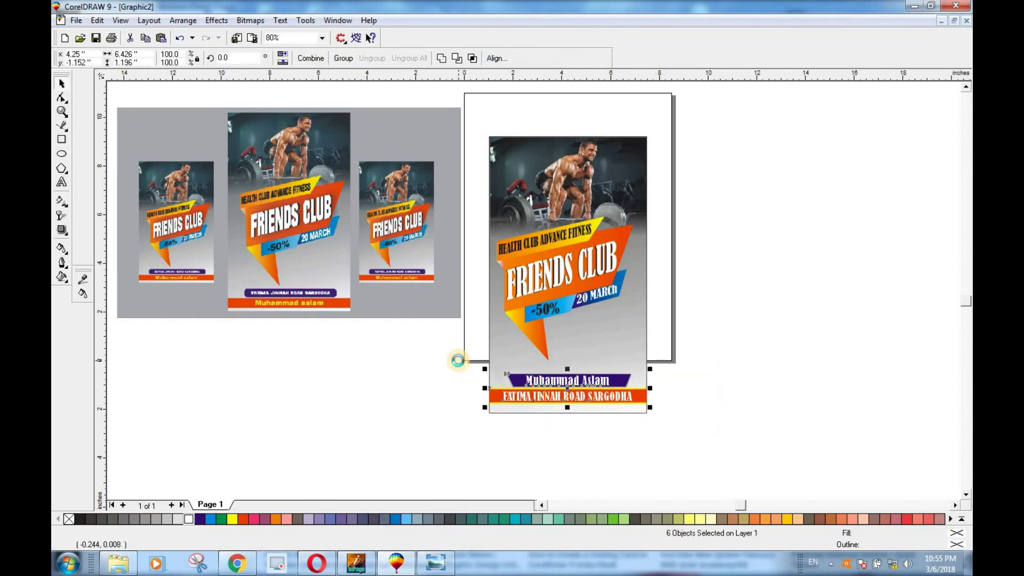
{"action": "left_click", "coordinate": [730, 384]}
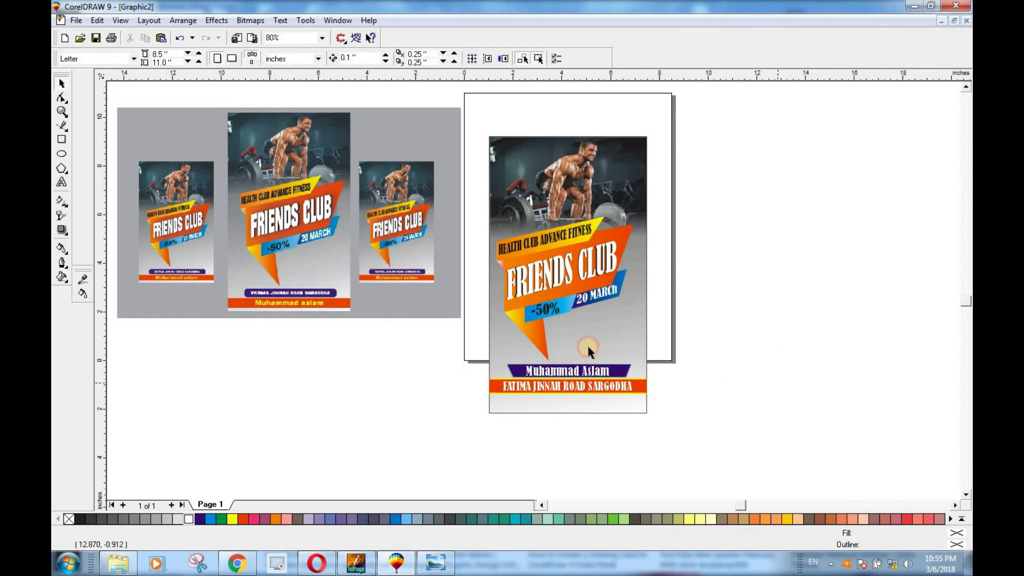
Step: Raise the background rectangle's bottom edge to just below the red footer bar
{"action": "scroll", "coordinate": [587, 343], "scroll_direction": "up", "scroll_amount": 1}
{"action": "left_click", "coordinate": [578, 429]}
{"action": "left_click_drag", "start_coordinate": [562, 437], "coordinate": [561, 412]}
{"action": "left_click", "coordinate": [732, 433]}
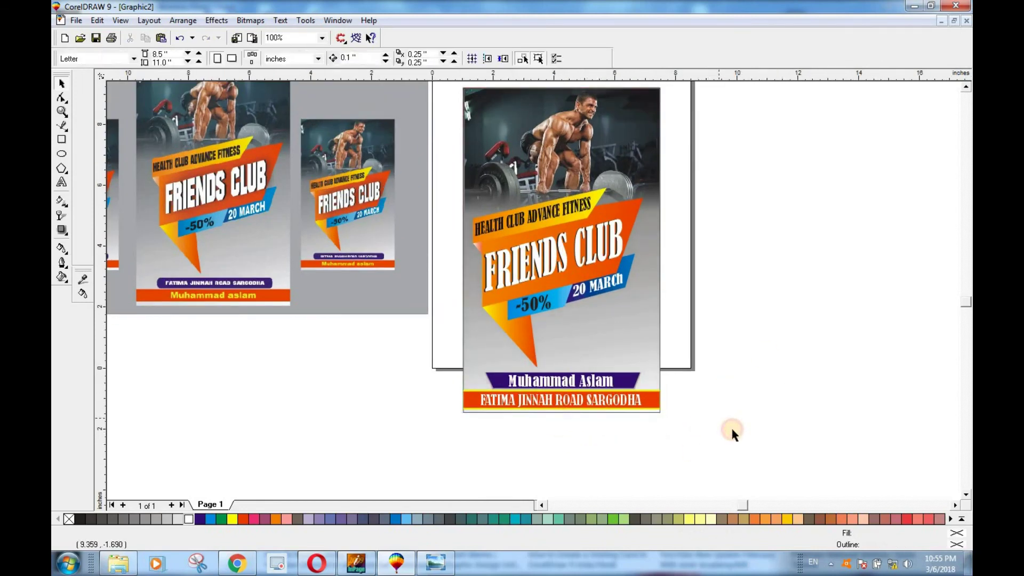
Step: Marquee-select every object of the poster and stretch the whole design larger
{"action": "scroll", "coordinate": [651, 388], "scroll_direction": "down", "scroll_amount": 3}
{"action": "scroll", "coordinate": [651, 386], "scroll_direction": "up", "scroll_amount": 3}
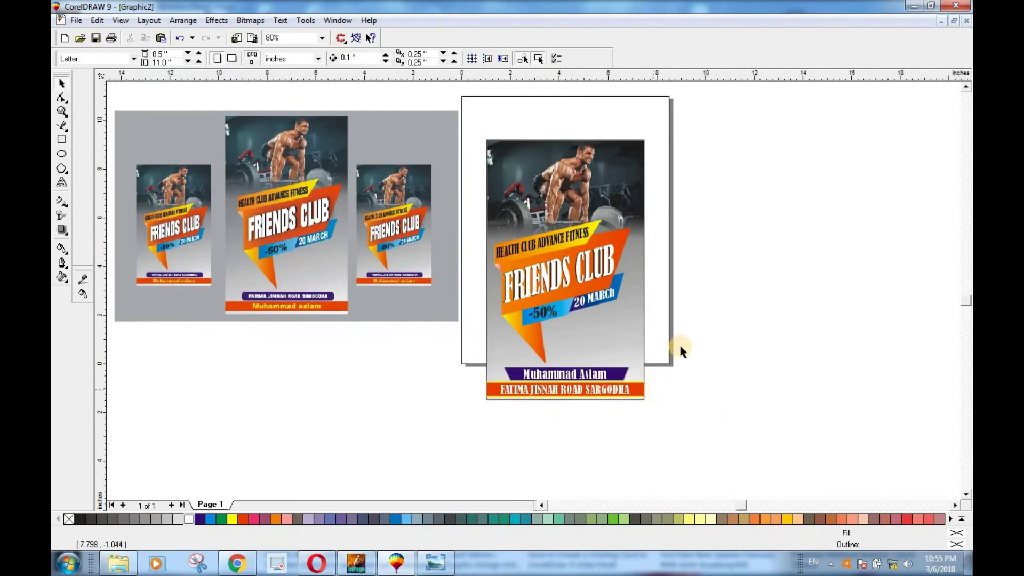
{"action": "scroll", "coordinate": [644, 290], "scroll_direction": "up", "scroll_amount": 1}
{"action": "left_click_drag", "start_coordinate": [457, 94], "coordinate": [687, 470]}
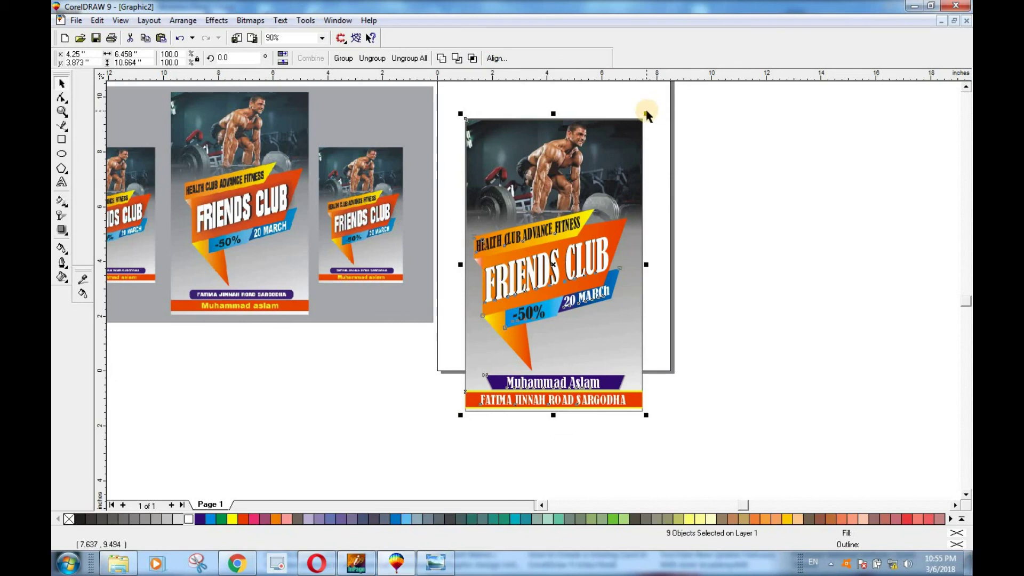
{"action": "left_click_drag", "start_coordinate": [646, 113], "coordinate": [714, 104]}
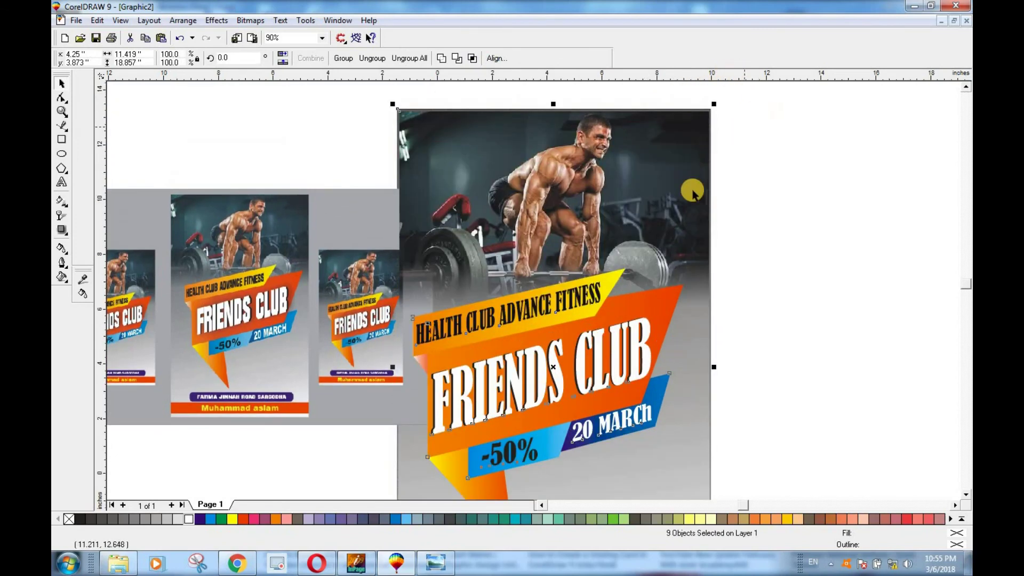
Step: View the finished poster in Full-Screen Preview, exit, then preview it full screen again
{"action": "right_click", "coordinate": [720, 109]}
{"action": "left_click", "coordinate": [747, 112]}
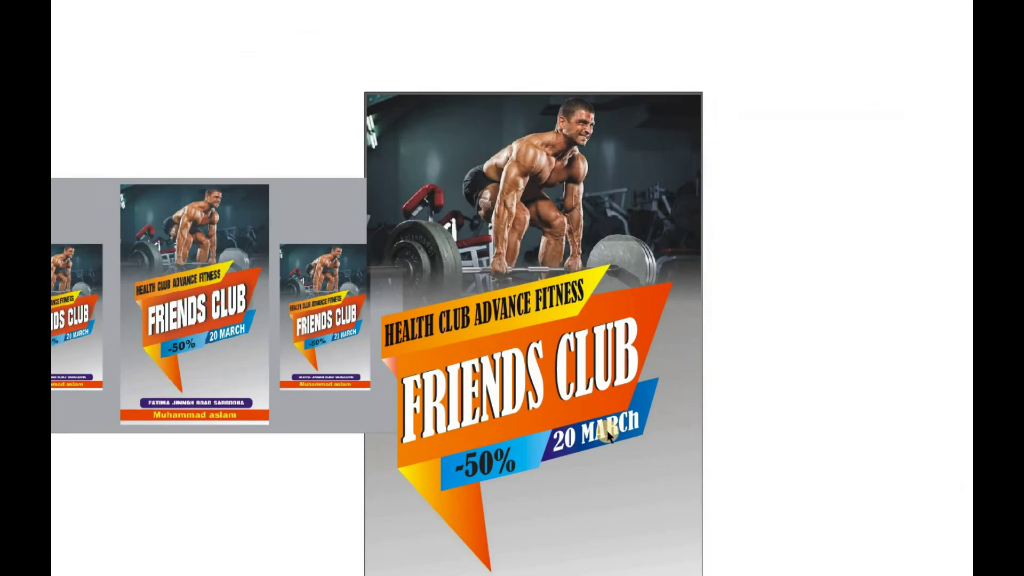
{"action": "left_click", "coordinate": [649, 396]}
{"action": "scroll", "coordinate": [663, 407], "scroll_direction": "down", "scroll_amount": 1}
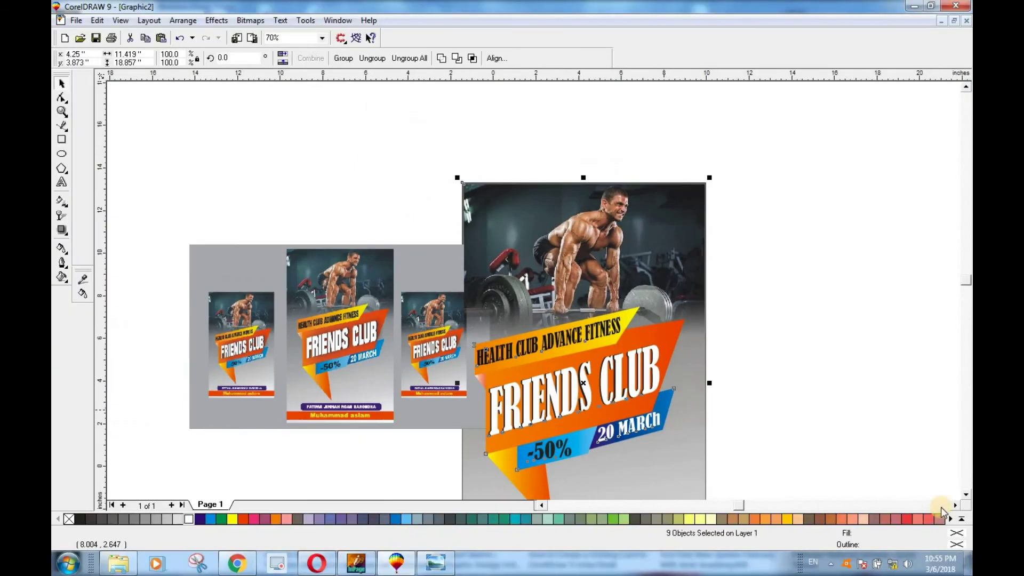
{"action": "scroll", "coordinate": [966, 500], "scroll_direction": "down", "scroll_amount": 2}
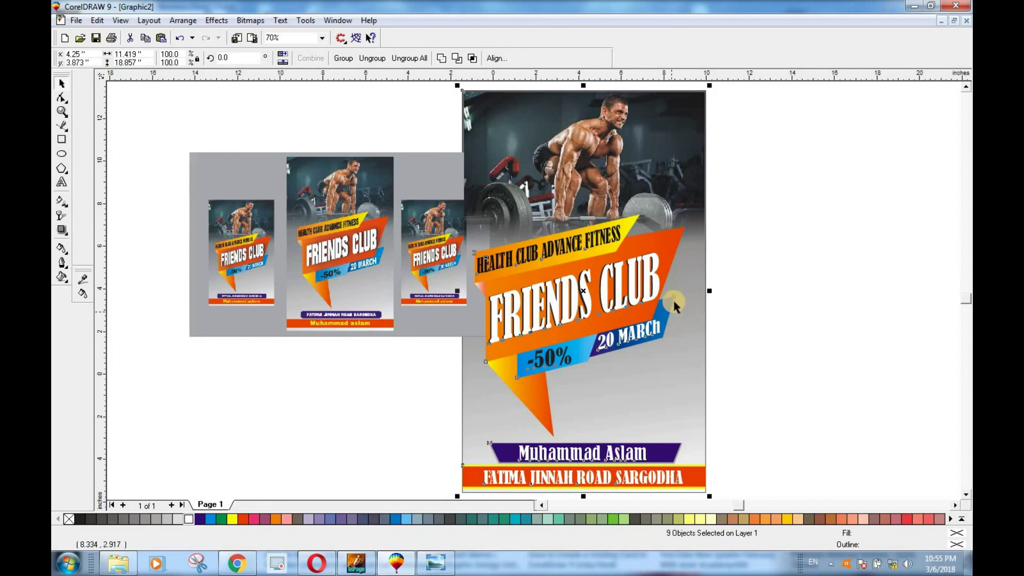
{"action": "right_click", "coordinate": [719, 92]}
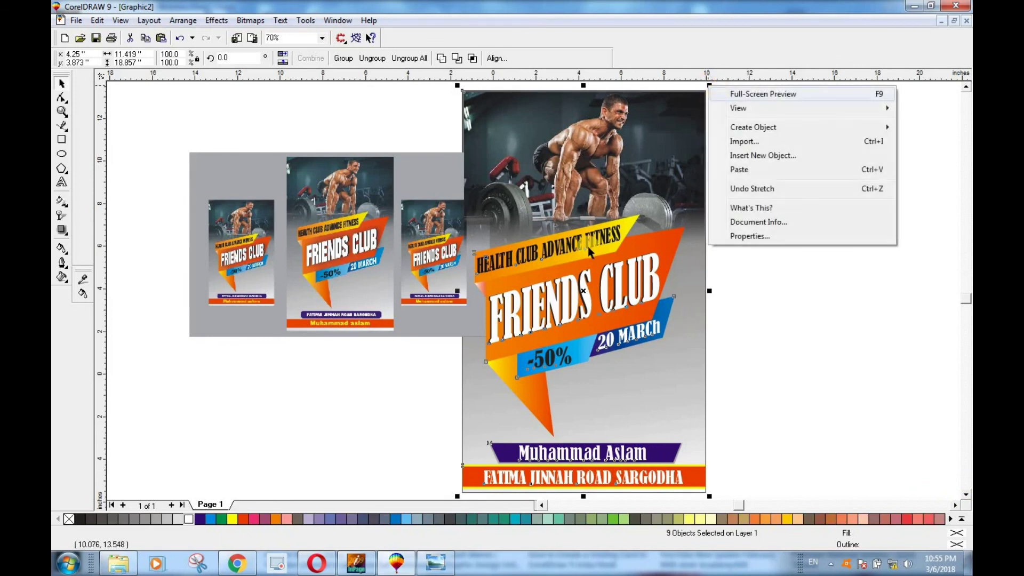
{"action": "left_click", "coordinate": [738, 93]}
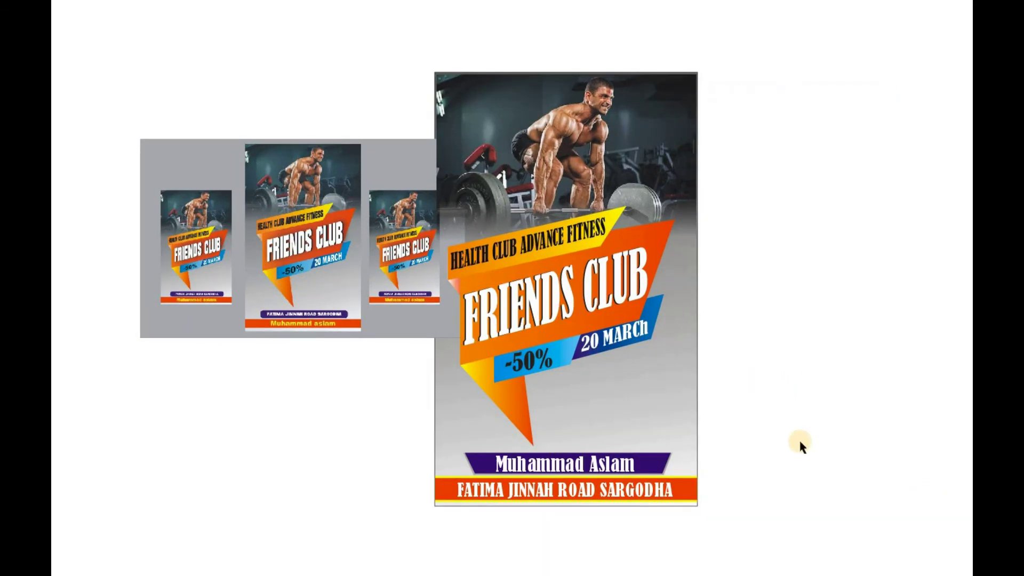